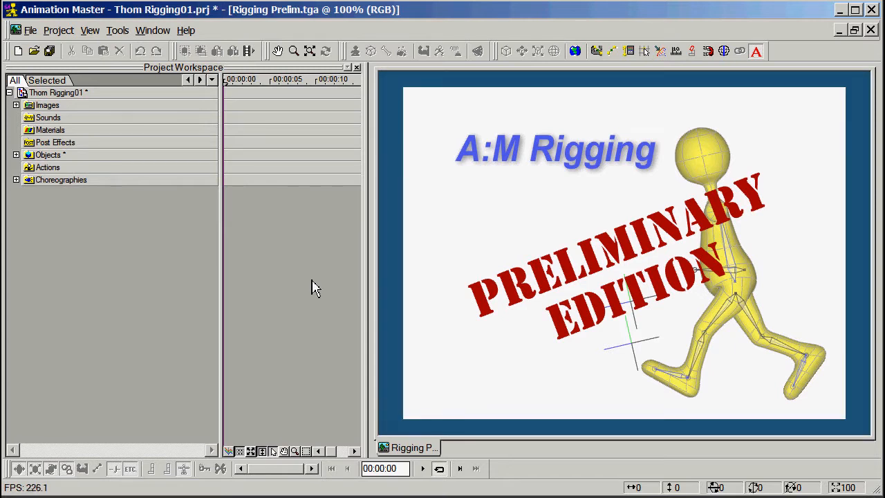
Open the Thom mesh only model from the project's objects in bones mode.
{"action": "left_click", "coordinate": [16, 155]}
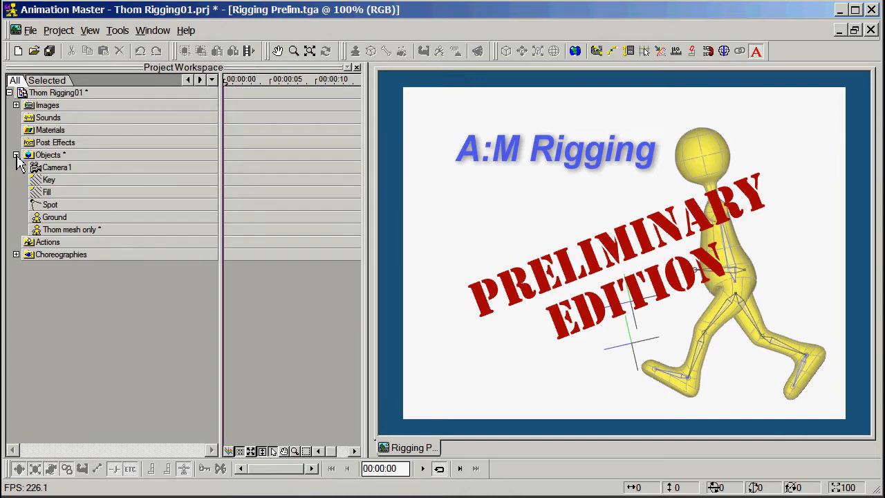
{"action": "double_click", "coordinate": [61, 230]}
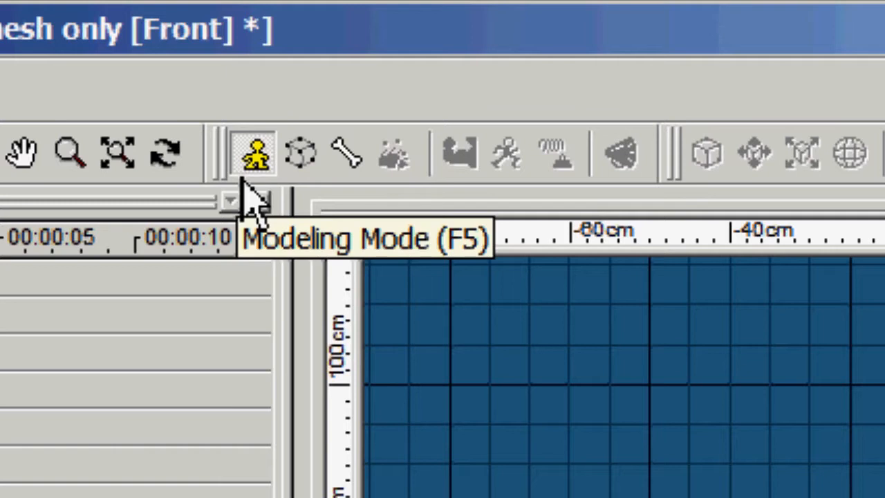
{"action": "left_click", "coordinate": [355, 173]}
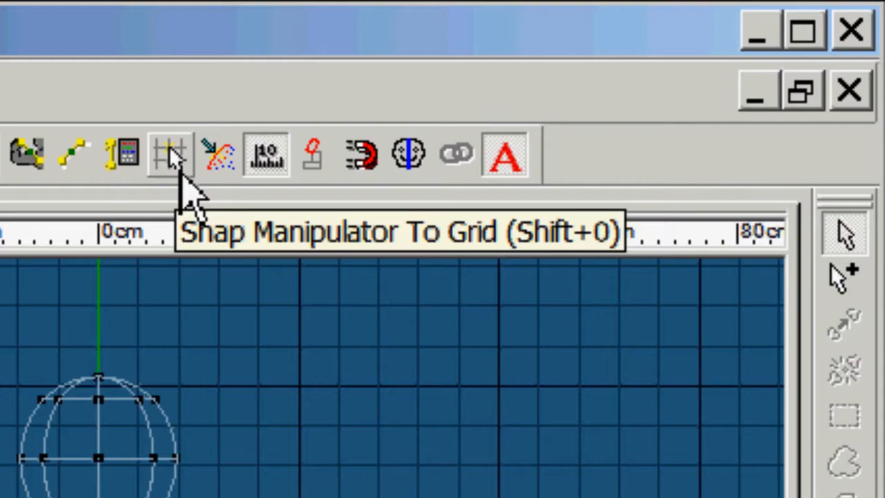
Add a grid-snapped bone on the body's centre line from the pelvis at about 45 cm up to about 75 cm, and turn grid snapping off.
{"action": "left_click", "coordinate": [173, 158]}
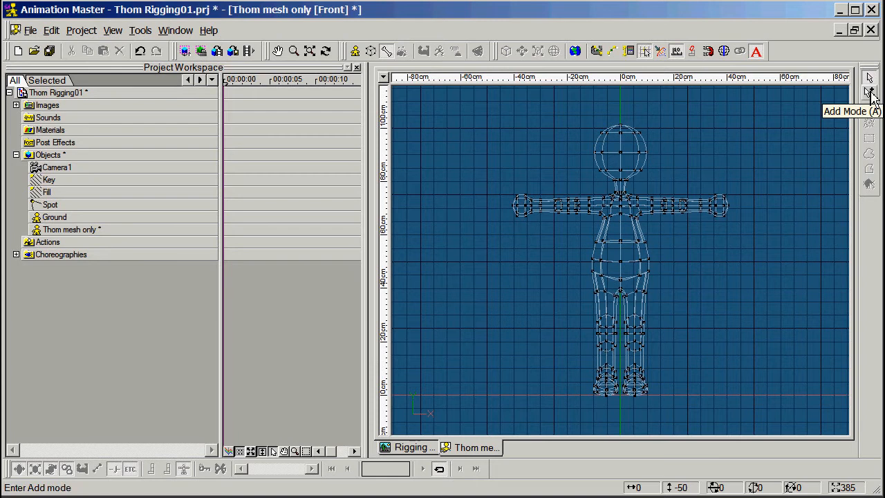
{"action": "left_click", "coordinate": [870, 93]}
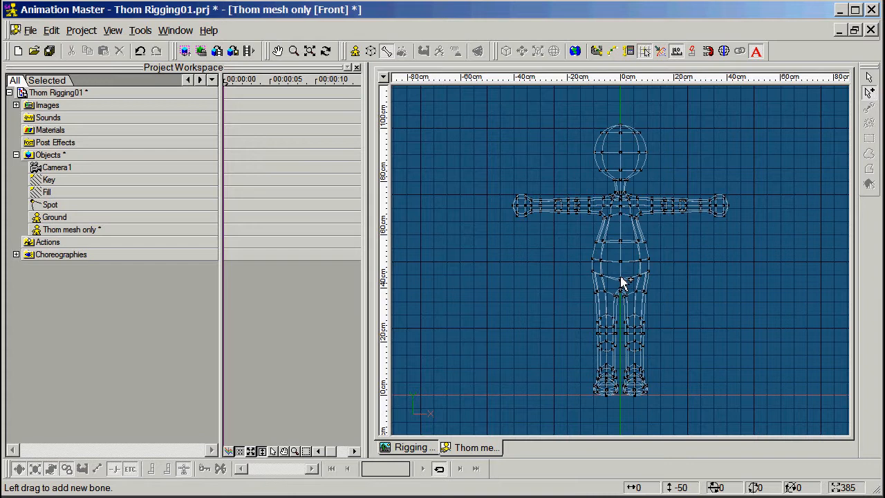
{"action": "left_click_drag", "start_coordinate": [622, 281], "coordinate": [624, 201]}
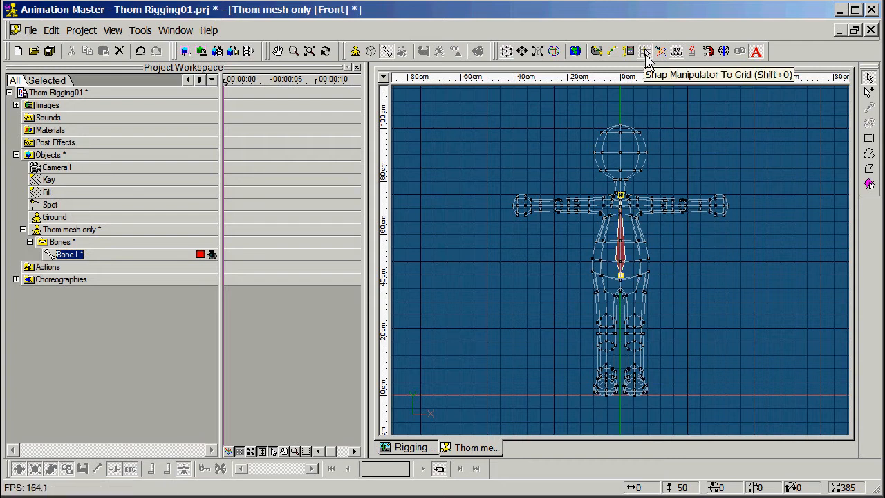
{"action": "left_click", "coordinate": [646, 55]}
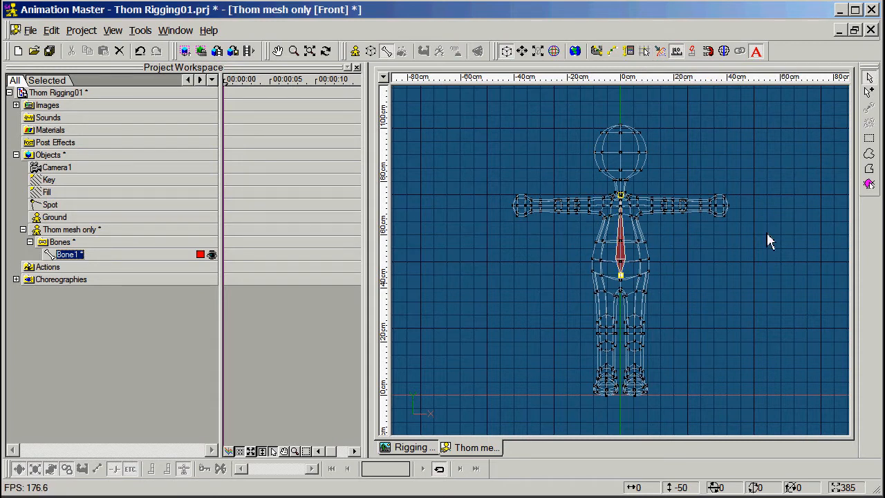
Add a thigh bone in the character's right leg, from the hip joint at about 40 cm down to the knee at about 23 cm.
{"action": "scroll", "coordinate": [764, 236], "scroll_direction": "up", "scroll_amount": 2}
{"action": "middle_click_drag", "start_coordinate": [765, 236], "coordinate": [763, 191]}
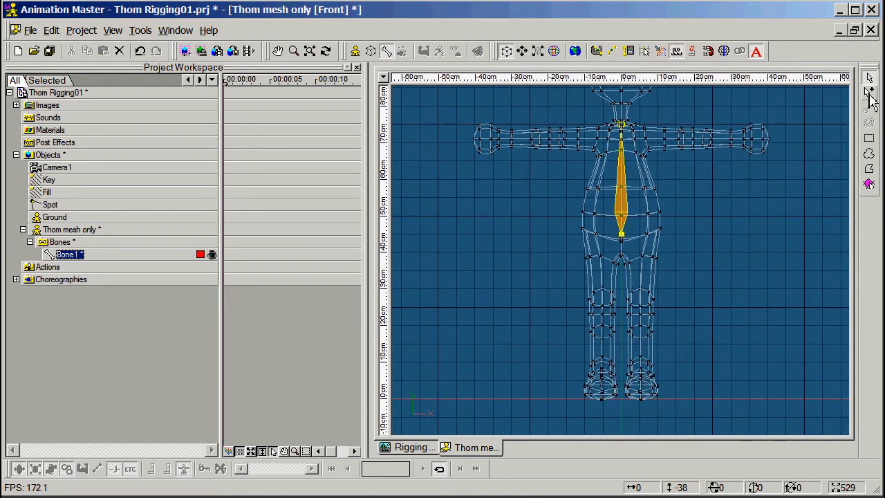
{"action": "left_click", "coordinate": [869, 92]}
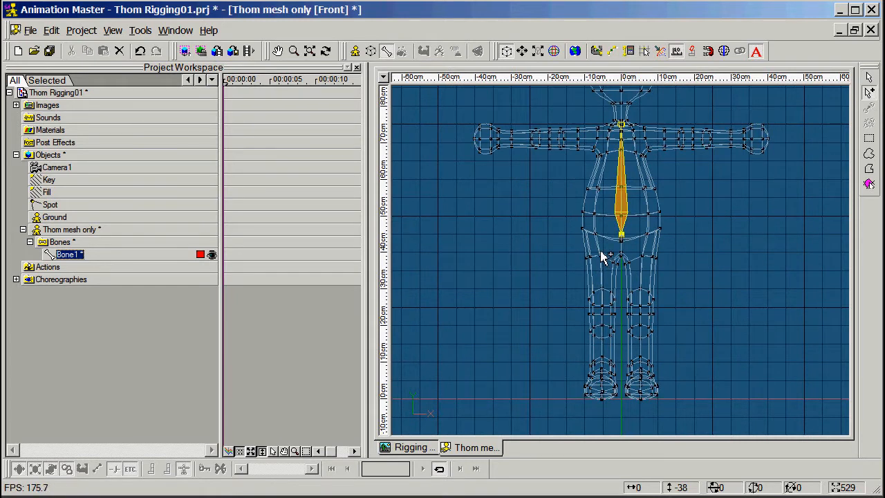
{"action": "left_click_drag", "start_coordinate": [599, 251], "coordinate": [600, 314]}
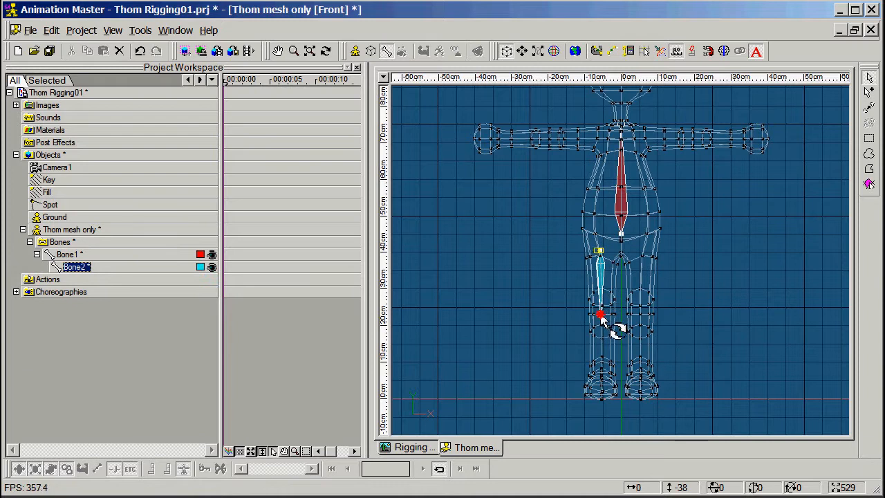
Add a calf bone from the knee to the ankle and a foot bone from the ankle downward, chained to the thigh bone.
{"action": "left_click", "coordinate": [868, 93]}
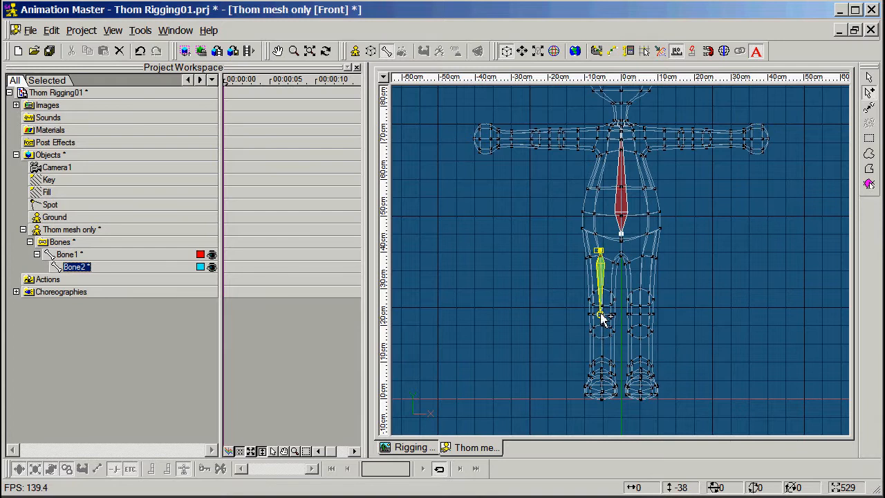
{"action": "left_click_drag", "start_coordinate": [601, 315], "coordinate": [598, 415]}
{"action": "left_click", "coordinate": [869, 92]}
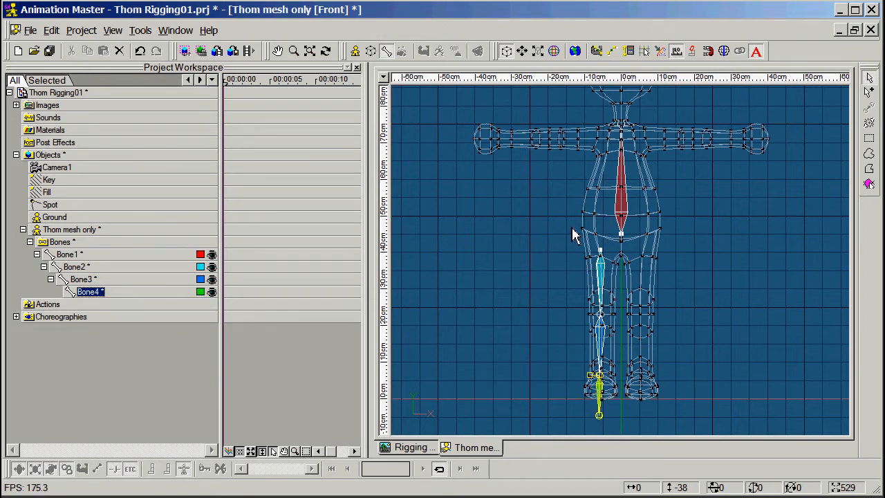
In the side view, rotate the foot bone about the ankle so its tip lies near the toes.
{"action": "key", "text": "t"}
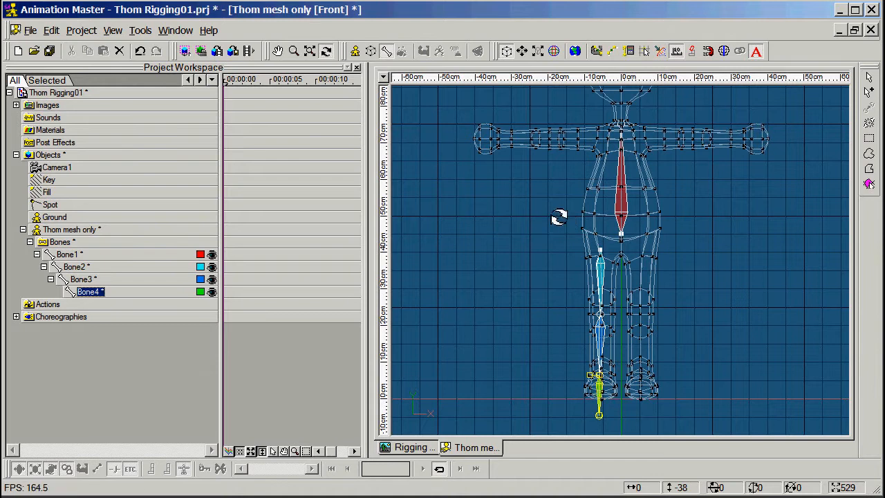
{"action": "left_click_drag", "start_coordinate": [559, 221], "coordinate": [613, 212]}
{"action": "key", "text": "3"}
{"action": "scroll", "coordinate": [615, 271], "scroll_direction": "up", "scroll_amount": 3}
{"action": "middle_click_drag", "start_coordinate": [599, 288], "coordinate": [738, 195]}
{"action": "middle_click_drag", "start_coordinate": [682, 240], "coordinate": [697, 217]}
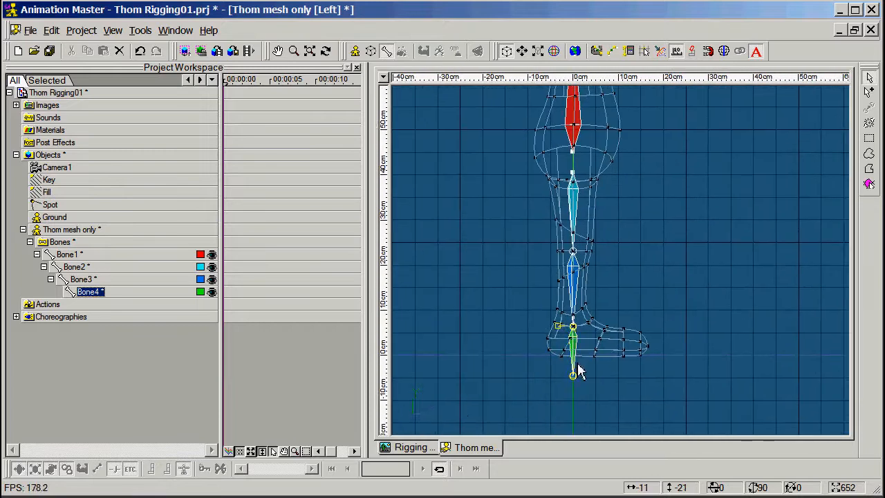
{"action": "left_click_drag", "start_coordinate": [574, 379], "coordinate": [628, 346]}
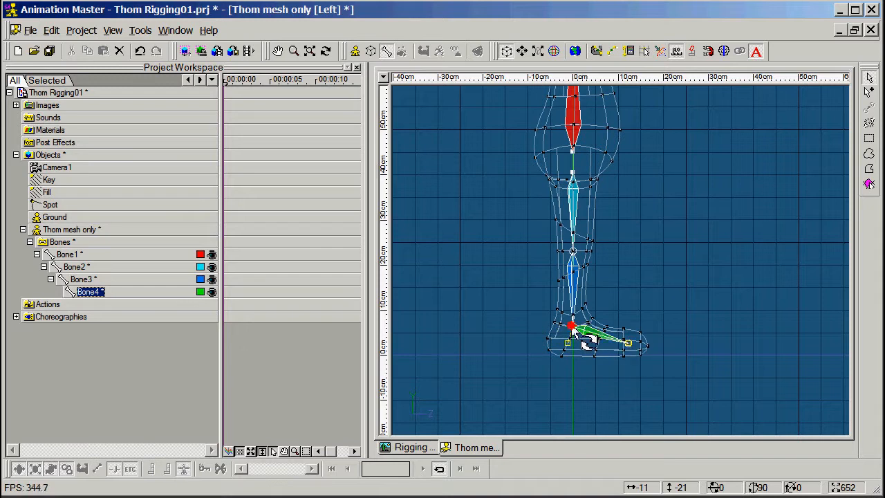
{"action": "left_click_drag", "start_coordinate": [571, 332], "coordinate": [573, 332]}
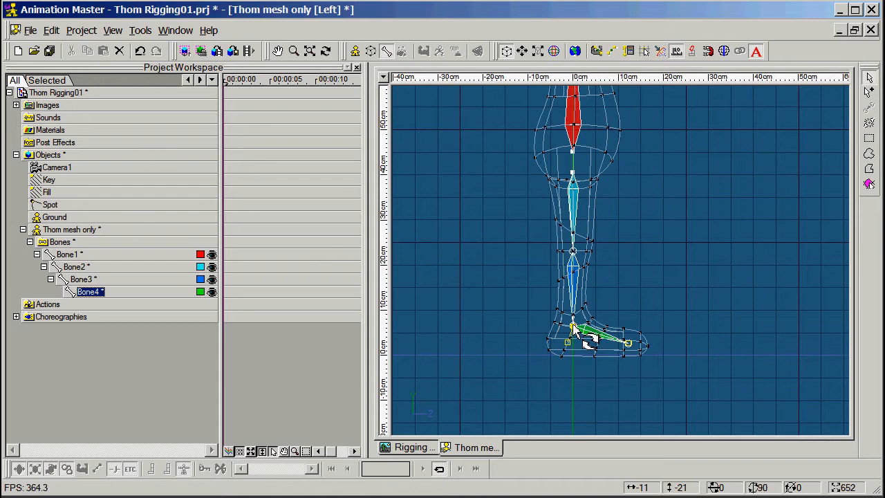
Roll the foot bone so that its roll handle points upward from the ankle.
{"action": "key", "text": "t"}
{"action": "left_click_drag", "start_coordinate": [595, 336], "coordinate": [542, 351]}
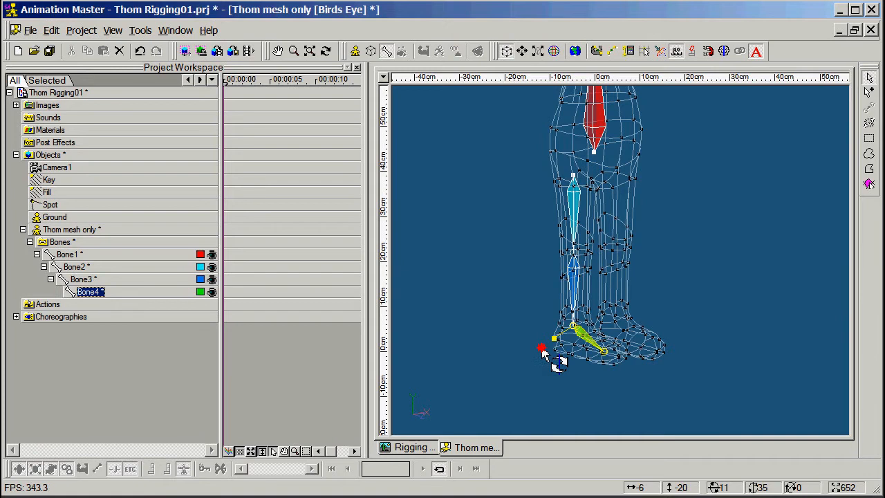
{"action": "left_click_drag", "start_coordinate": [542, 351], "coordinate": [545, 355]}
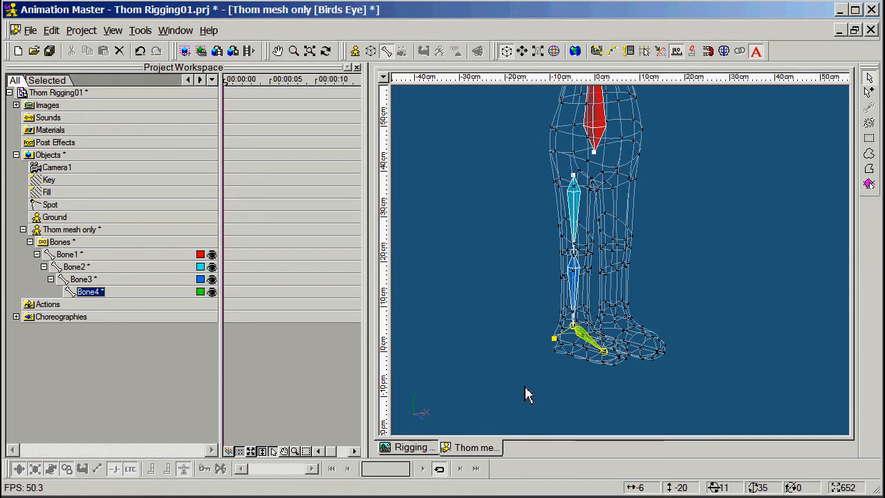
{"action": "key", "text": "4"}
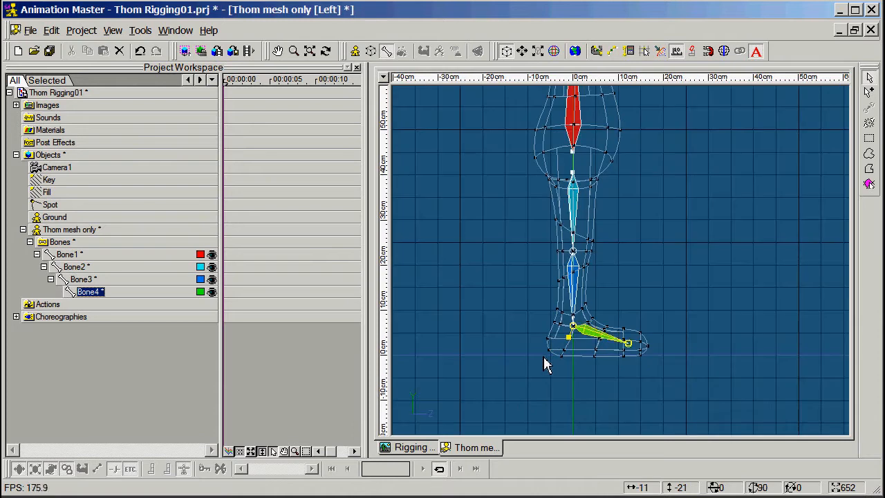
{"action": "left_click_drag", "start_coordinate": [572, 343], "coordinate": [611, 270]}
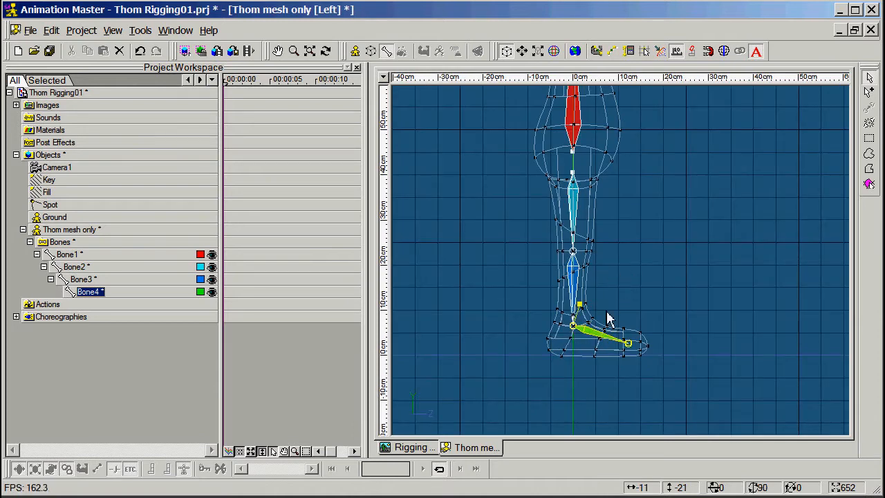
{"action": "key", "text": "1"}
{"action": "key", "text": "4"}
Extend the roll handles of the calf and thigh bones straight toward the back of the leg, and check the thigh's handle from above.
{"action": "left_click", "coordinate": [577, 274]}
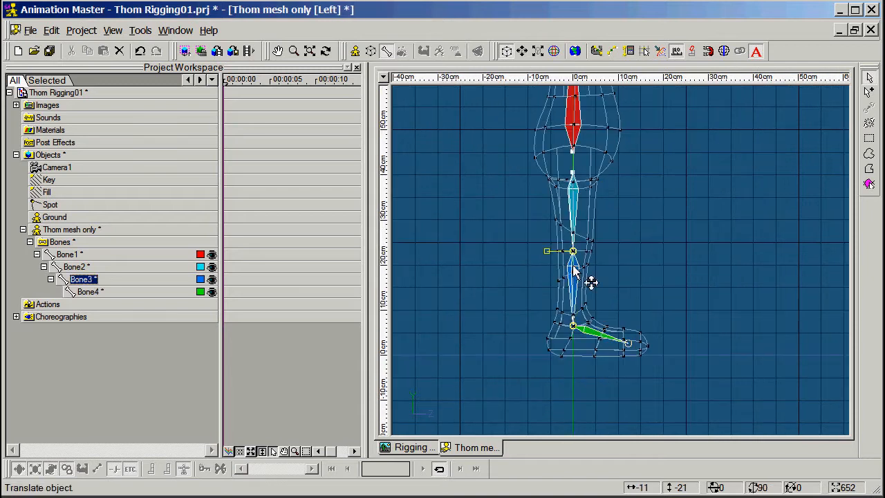
{"action": "left_click_drag", "start_coordinate": [573, 267], "coordinate": [467, 247]}
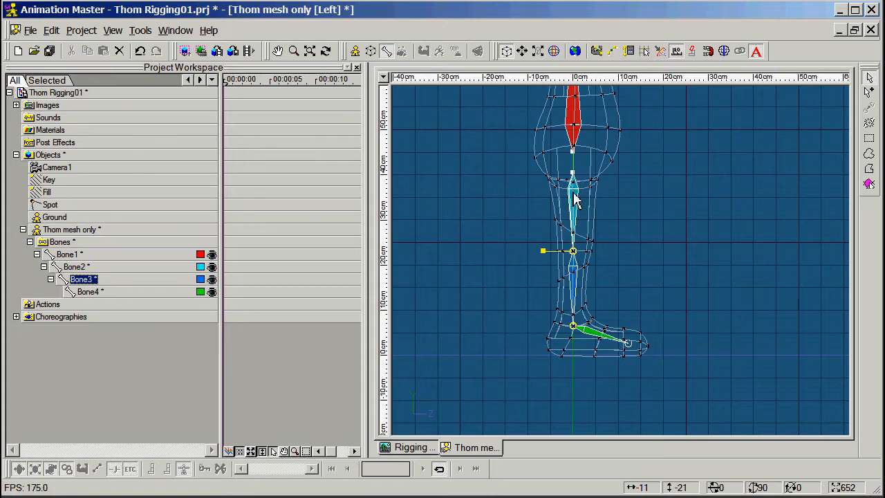
{"action": "left_click", "coordinate": [571, 197]}
{"action": "left_click_drag", "start_coordinate": [544, 174], "coordinate": [478, 176]}
{"action": "key", "text": "5"}
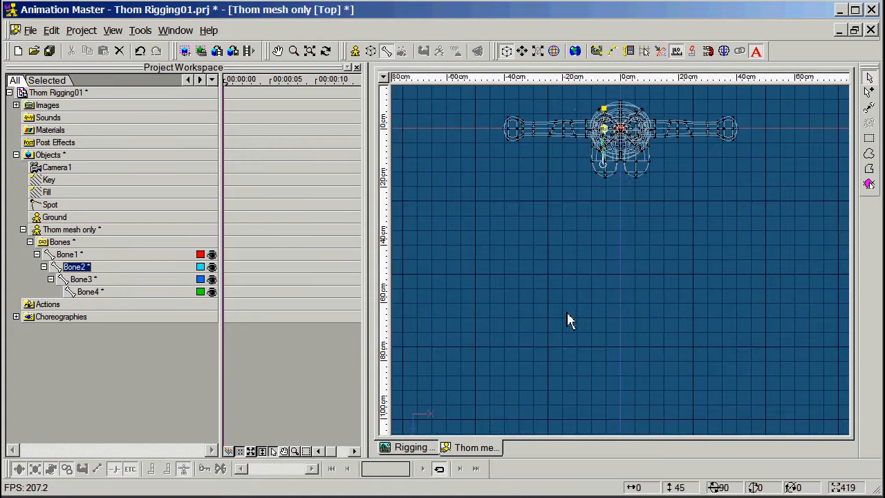
{"action": "middle_click_drag", "start_coordinate": [592, 278], "coordinate": [580, 344]}
{"action": "scroll", "coordinate": [580, 345], "scroll_direction": "up", "scroll_amount": 5}
{"action": "middle_click_drag", "start_coordinate": [582, 249], "coordinate": [662, 437]}
{"action": "middle_click_drag", "start_coordinate": [630, 260], "coordinate": [621, 382]}
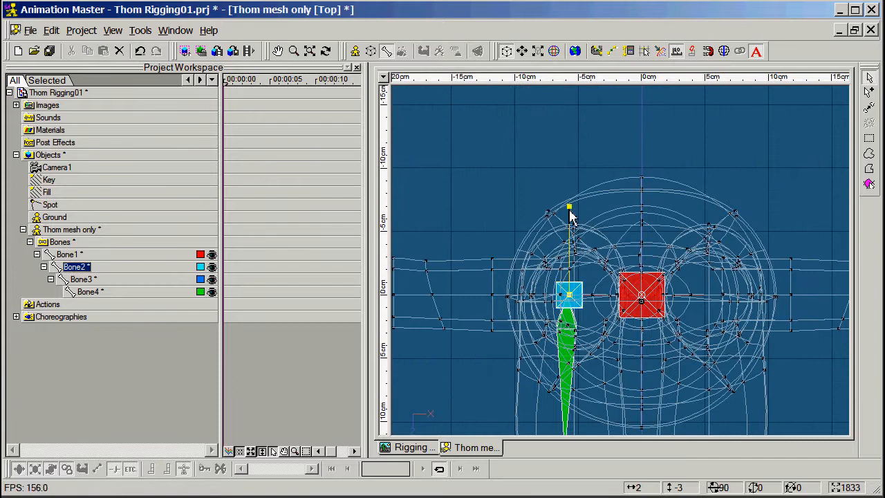
{"action": "key", "text": "3"}
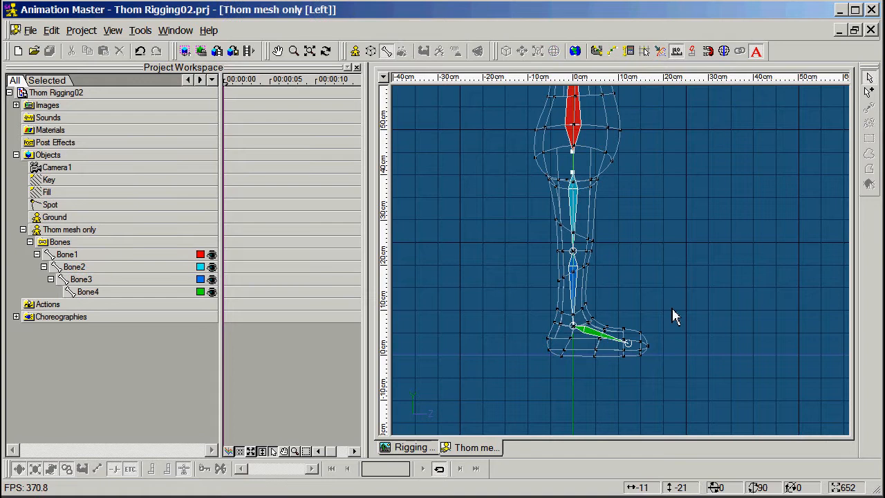
Rename Bone1 as hip.
{"action": "left_click", "coordinate": [71, 256]}
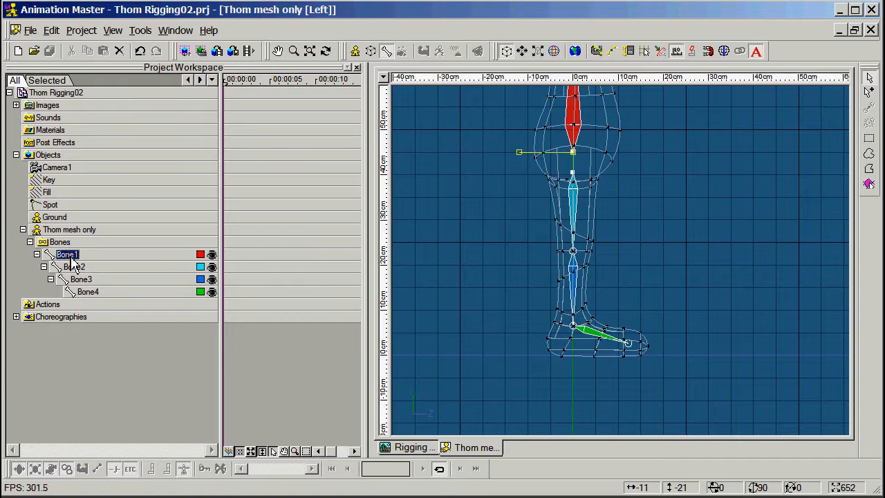
{"action": "right_click", "coordinate": [70, 257]}
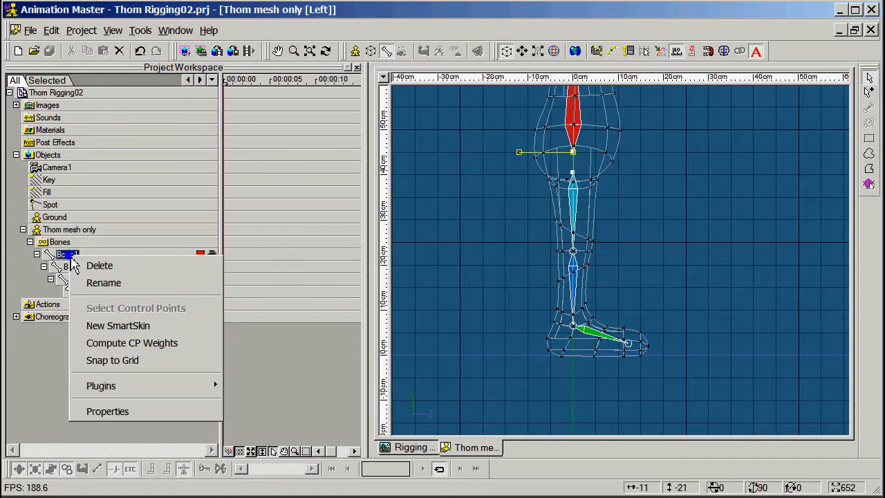
{"action": "left_click", "coordinate": [94, 284]}
{"action": "type", "text": "hip"}
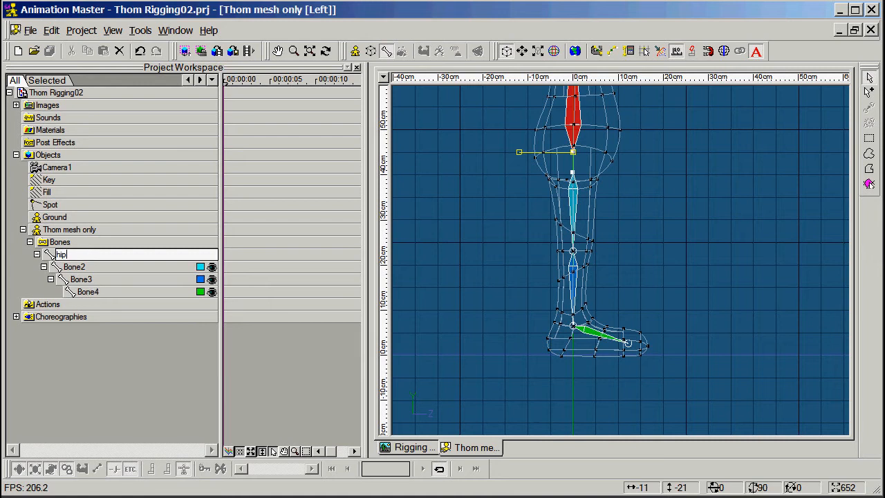
{"action": "key", "text": "Return"}
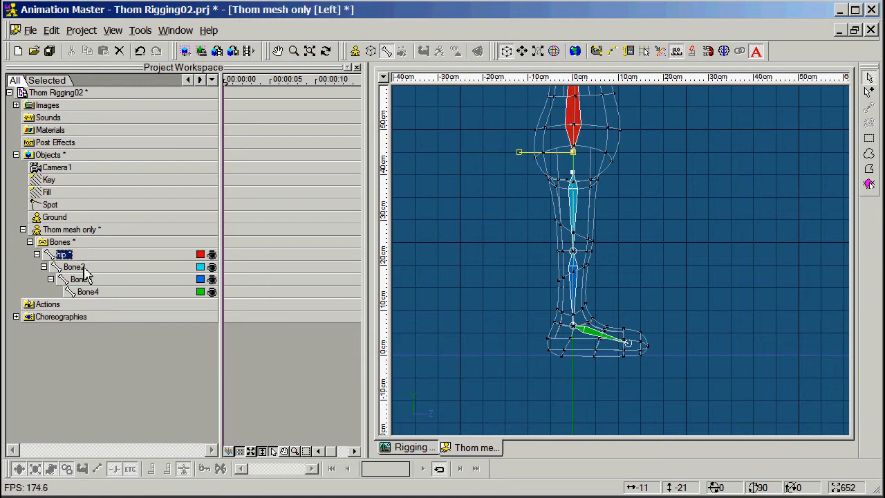
Rename Bone2 as thigh right.
{"action": "left_click", "coordinate": [81, 271]}
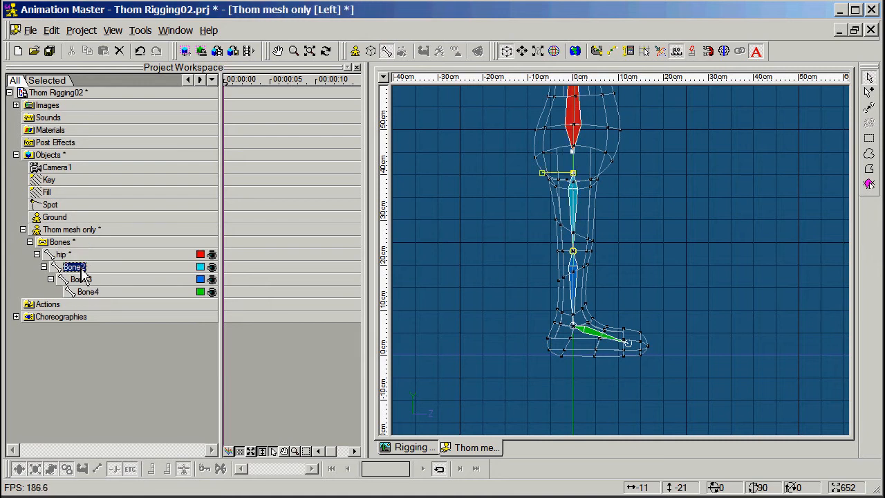
{"action": "right_click", "coordinate": [81, 272]}
{"action": "left_click", "coordinate": [114, 294]}
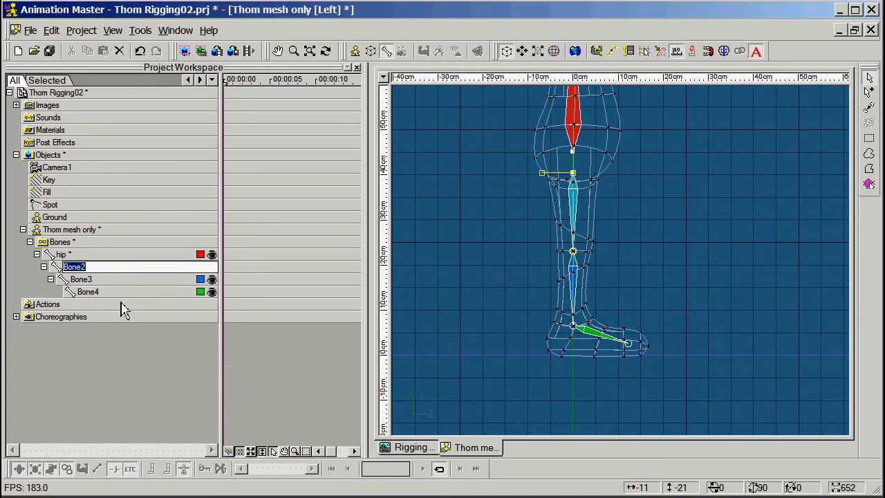
{"action": "type", "text": "thigh right"}
{"action": "key", "text": "Return"}
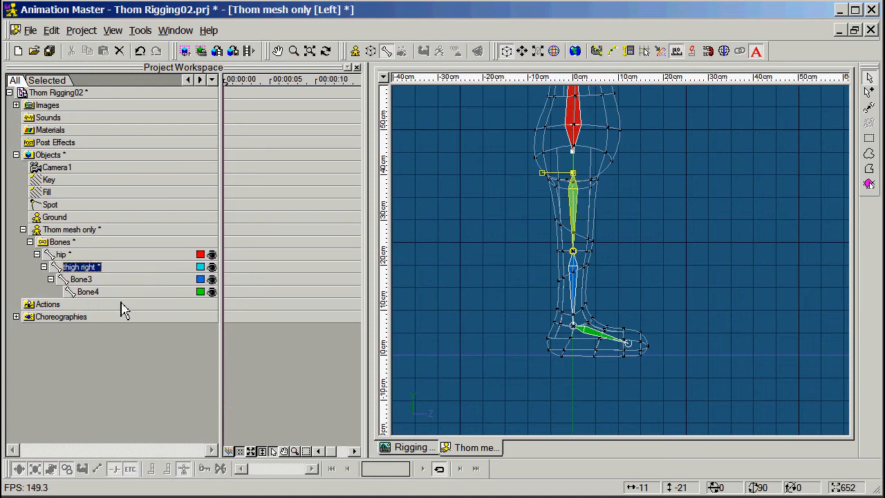
Rename Bone3 as calf right.
{"action": "right_click", "coordinate": [87, 282]}
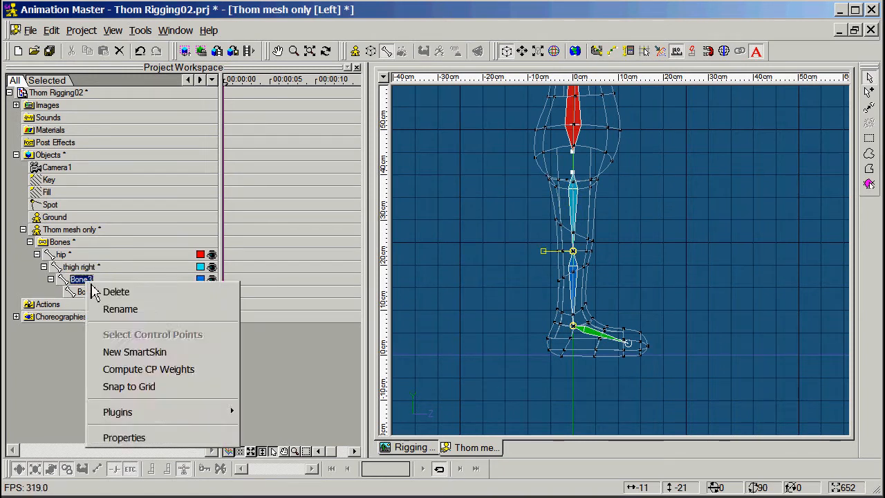
{"action": "left_click", "coordinate": [116, 313]}
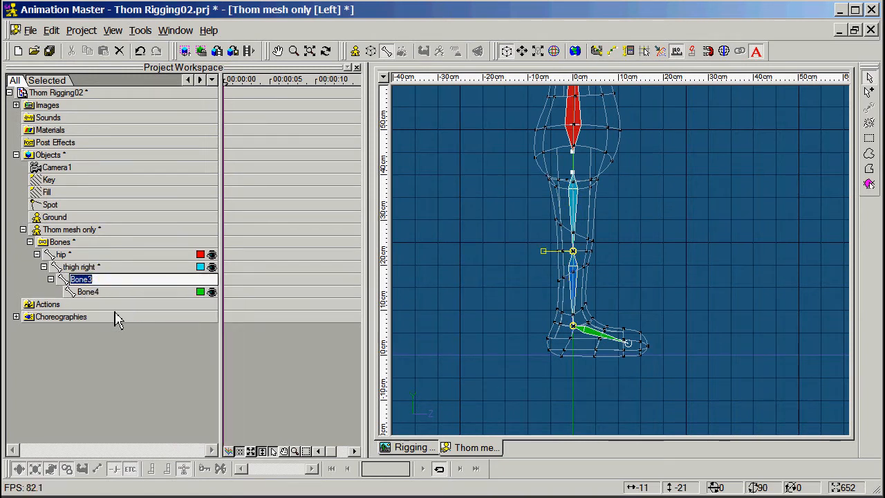
{"action": "type", "text": "calf right"}
{"action": "key", "text": "Return"}
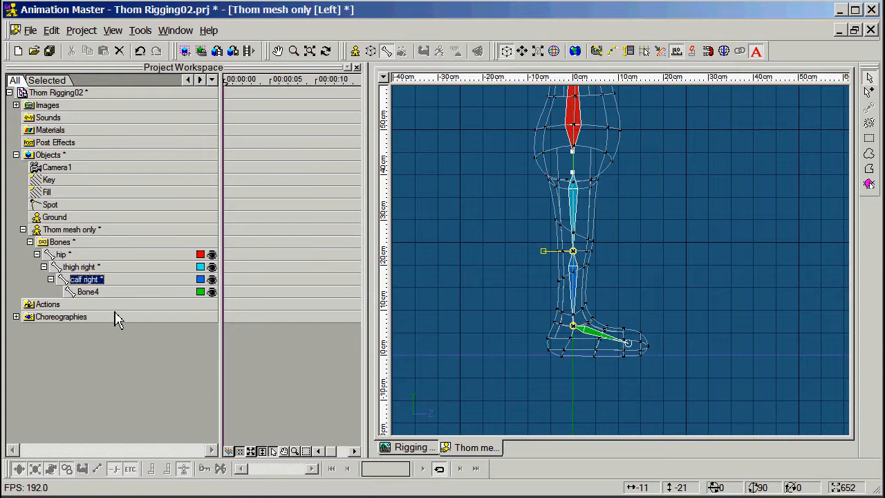
Rename Bone4 as foot right.
{"action": "left_click", "coordinate": [91, 292]}
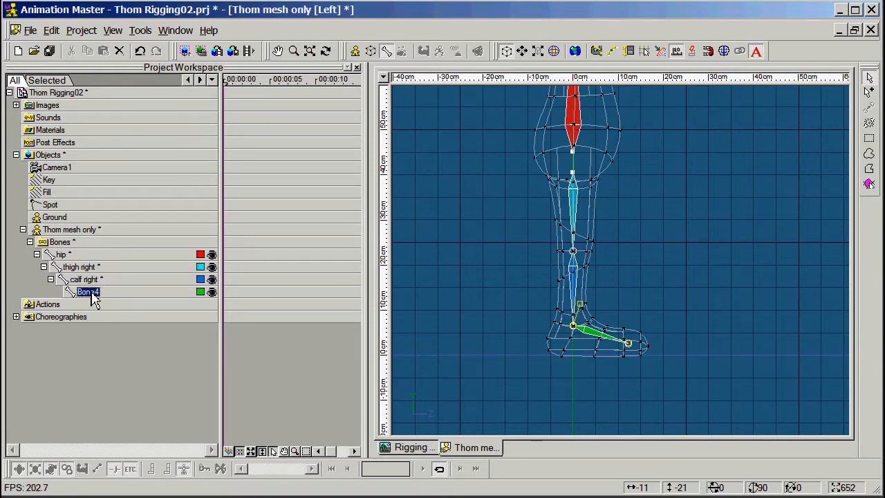
{"action": "right_click", "coordinate": [92, 293]}
{"action": "left_click", "coordinate": [111, 319]}
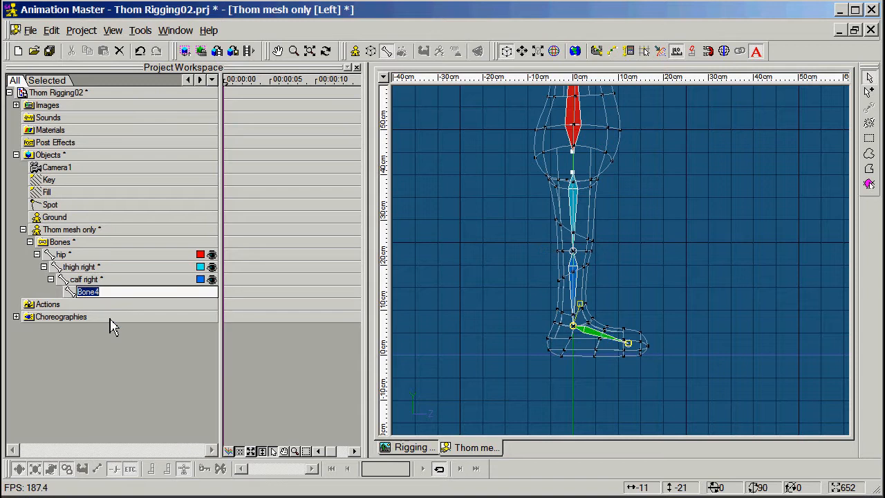
{"action": "type", "text": "foot right"}
{"action": "key", "text": "Return"}
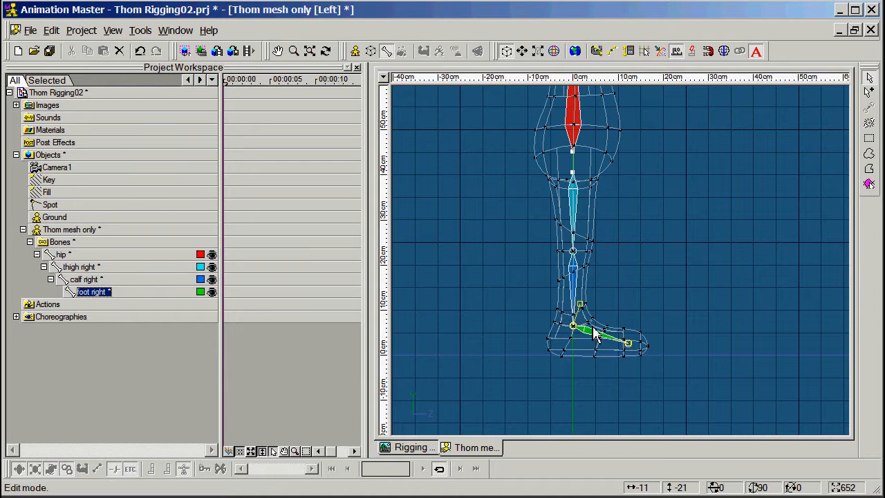
Assign all control points of the whole character mesh to the hip bone with a rectangular group selection.
{"action": "left_click_drag", "start_coordinate": [606, 330], "coordinate": [541, 376]}
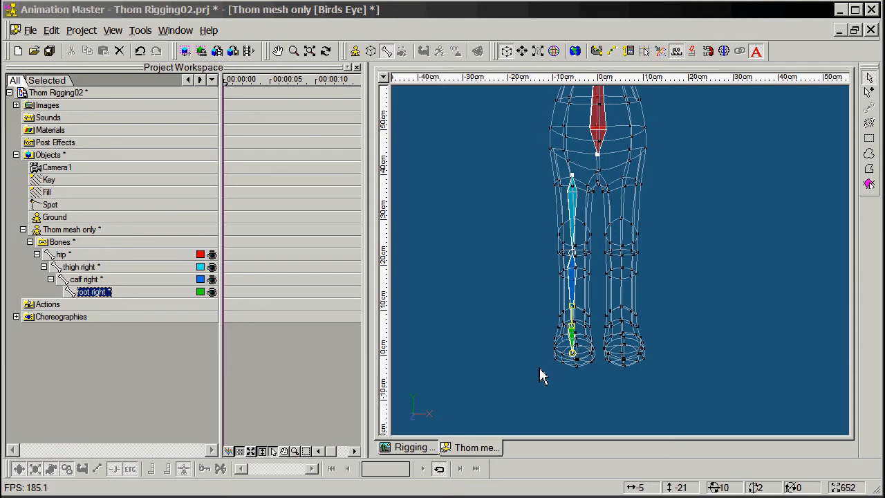
{"action": "scroll", "coordinate": [521, 296], "scroll_direction": "down", "scroll_amount": 1}
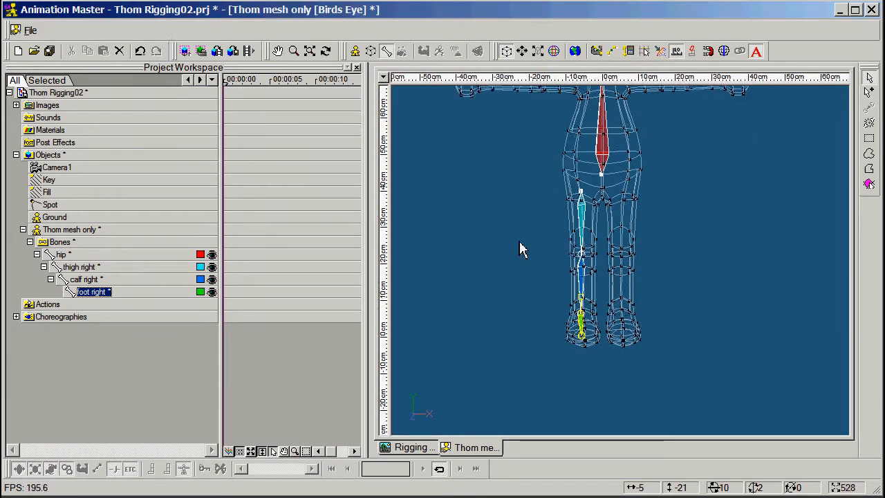
{"action": "left_click_drag", "start_coordinate": [519, 249], "coordinate": [521, 317]}
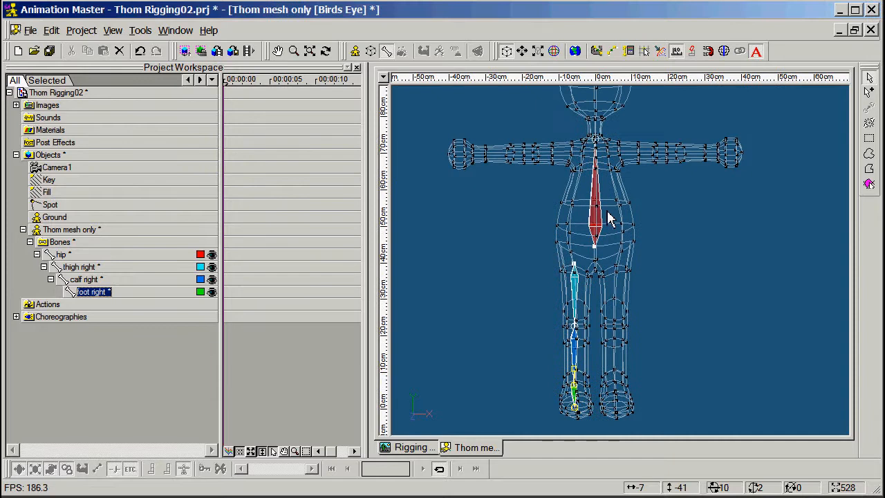
{"action": "scroll", "coordinate": [601, 217], "scroll_direction": "down", "scroll_amount": 1}
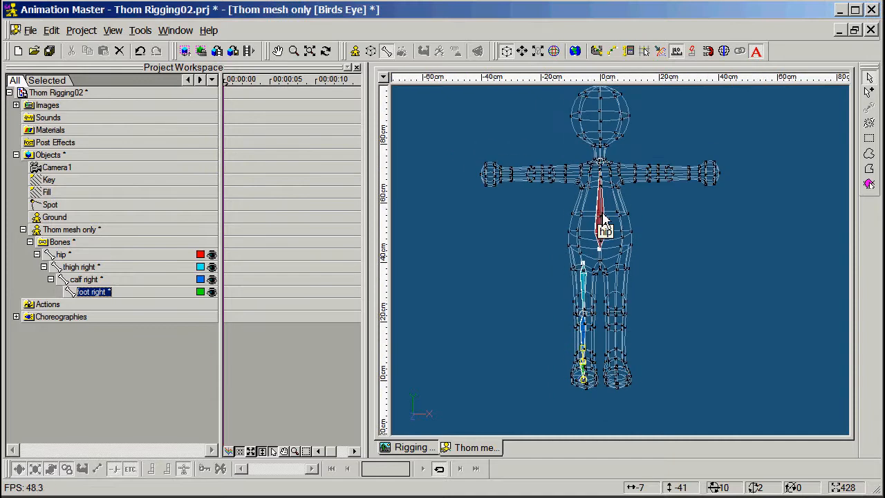
{"action": "scroll", "coordinate": [603, 219], "scroll_direction": "down", "scroll_amount": 1}
{"action": "left_click", "coordinate": [604, 220]}
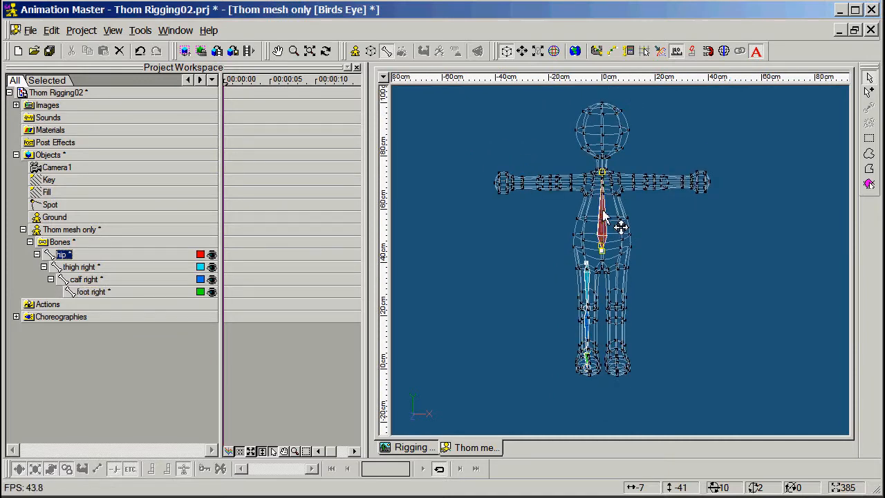
{"action": "left_click", "coordinate": [870, 140]}
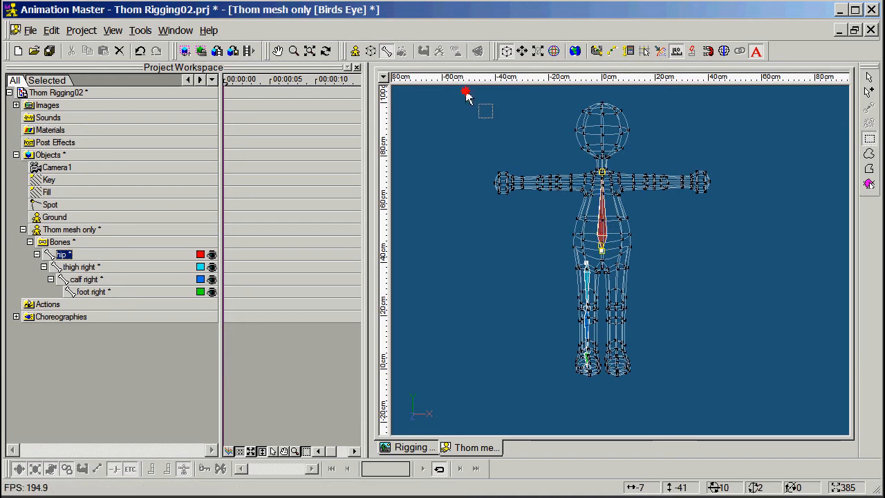
{"action": "left_click_drag", "start_coordinate": [466, 92], "coordinate": [737, 400]}
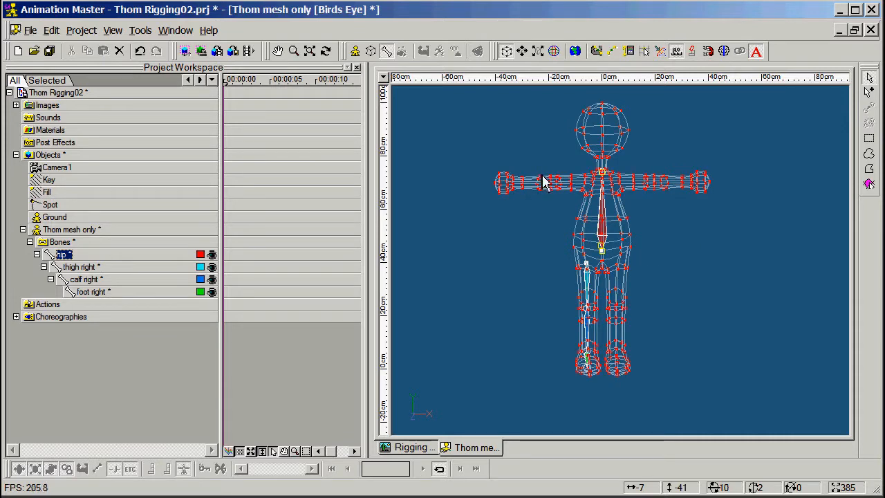
{"action": "left_click", "coordinate": [654, 232]}
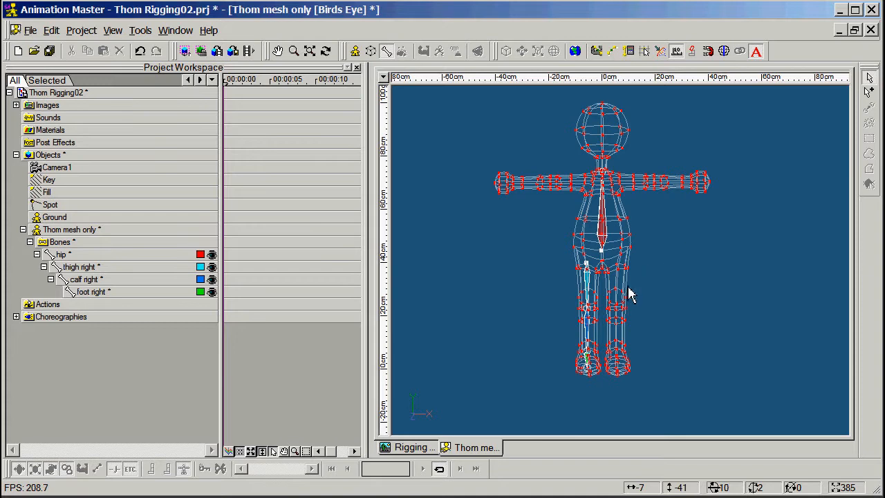
In the front view, assign the right leg's control points from the upper thigh down to the knee to the thigh right bone with a lasso.
{"action": "key", "text": "1"}
{"action": "middle_click_drag", "start_coordinate": [628, 182], "coordinate": [624, 230]}
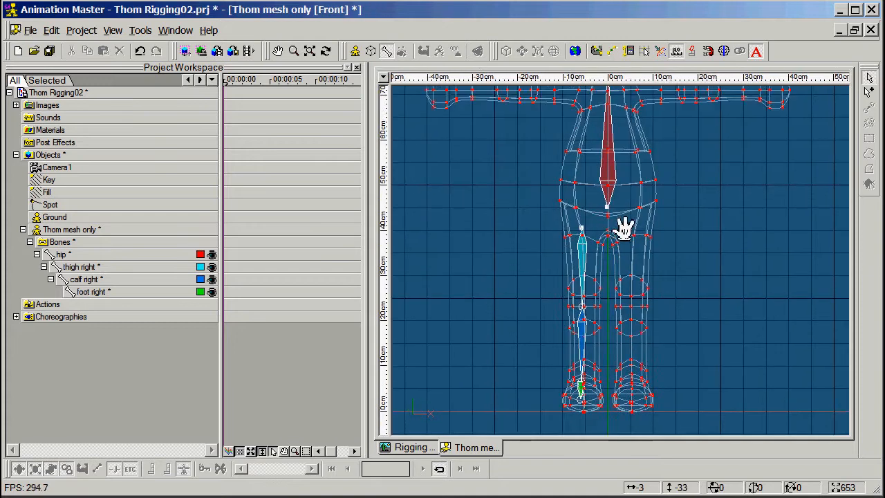
{"action": "left_click", "coordinate": [584, 263]}
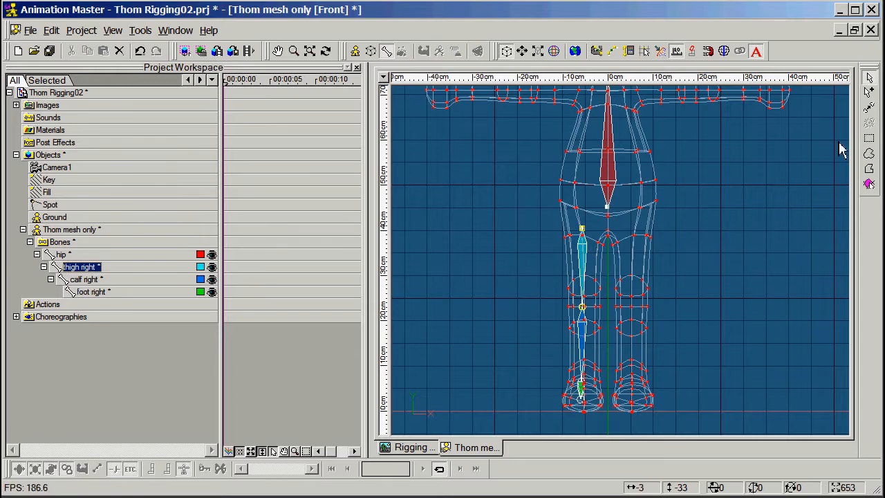
{"action": "left_click", "coordinate": [873, 161]}
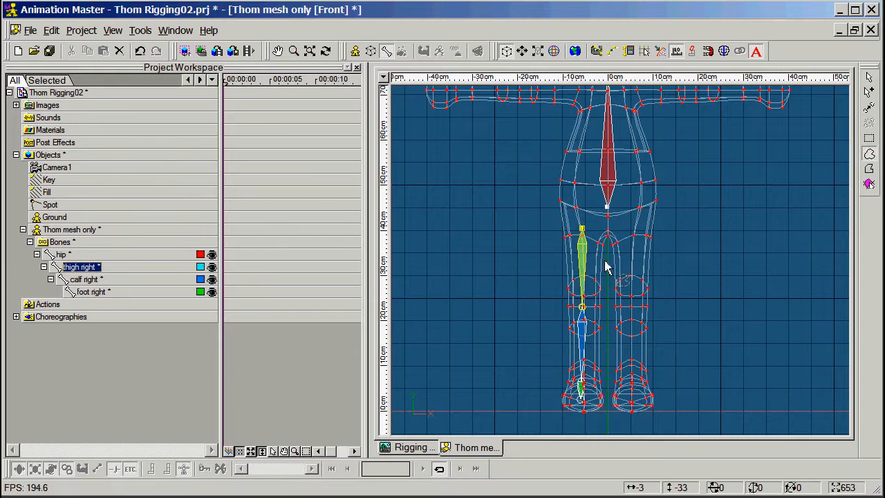
{"action": "mouse_move", "coordinate": [608, 270]}
{"action": "left_mouse_down"}
{"action": "mouse_move", "coordinate": [607, 242]}
{"action": "mouse_move", "coordinate": [558, 225]}
{"action": "mouse_move", "coordinate": [535, 260]}
{"action": "mouse_move", "coordinate": [546, 310]}
{"action": "mouse_move", "coordinate": [607, 317]}
{"action": "mouse_move", "coordinate": [610, 256]}
{"action": "left_mouse_up"}
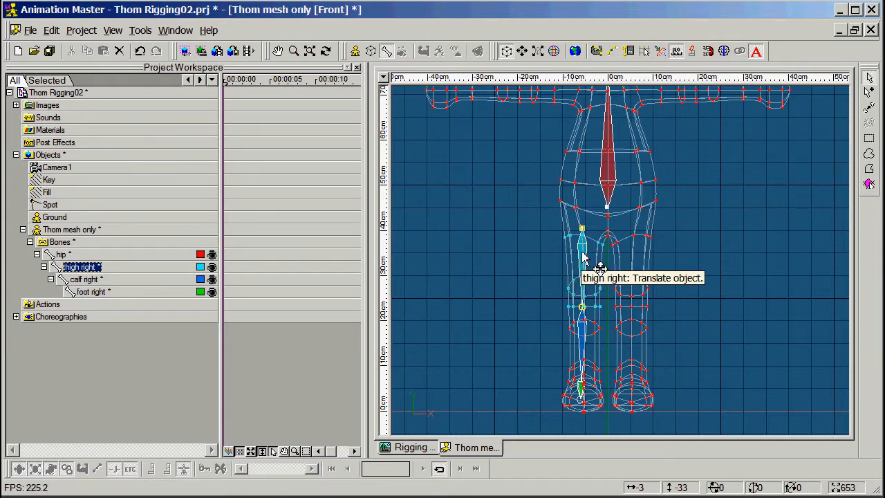
Assign the ring of control points just below the right knee to the calf right bone with a straight-line lasso.
{"action": "left_click", "coordinate": [585, 337]}
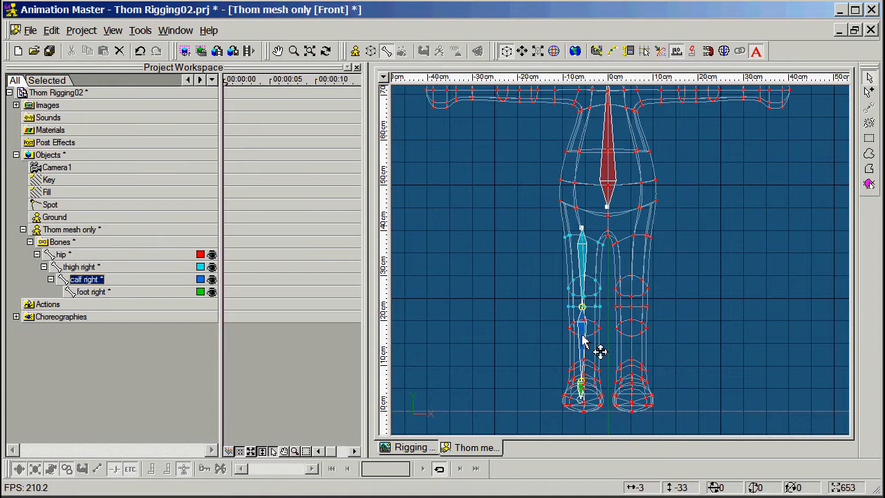
{"action": "left_click", "coordinate": [869, 169]}
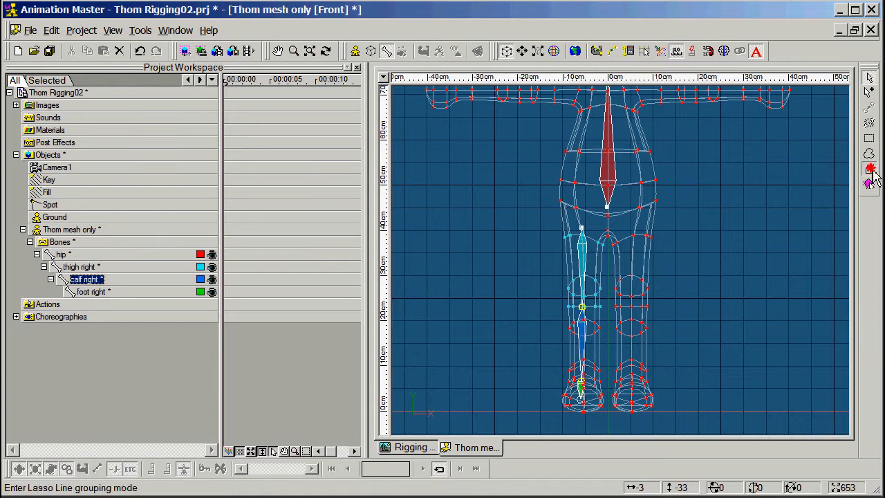
{"action": "mouse_move", "coordinate": [608, 316]}
{"action": "left_mouse_down"}
{"action": "mouse_move", "coordinate": [551, 319]}
{"action": "mouse_move", "coordinate": [540, 380]}
{"action": "mouse_move", "coordinate": [562, 380]}
{"action": "left_mouse_up"}
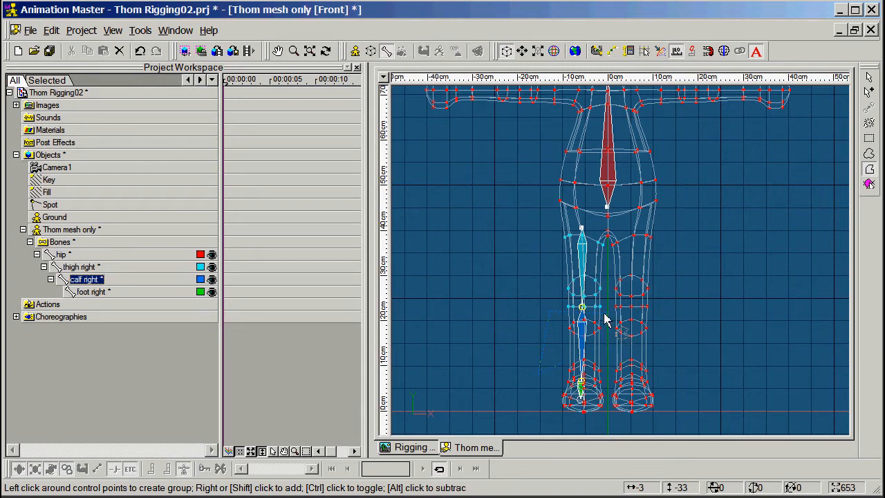
{"action": "key", "text": "Escape"}
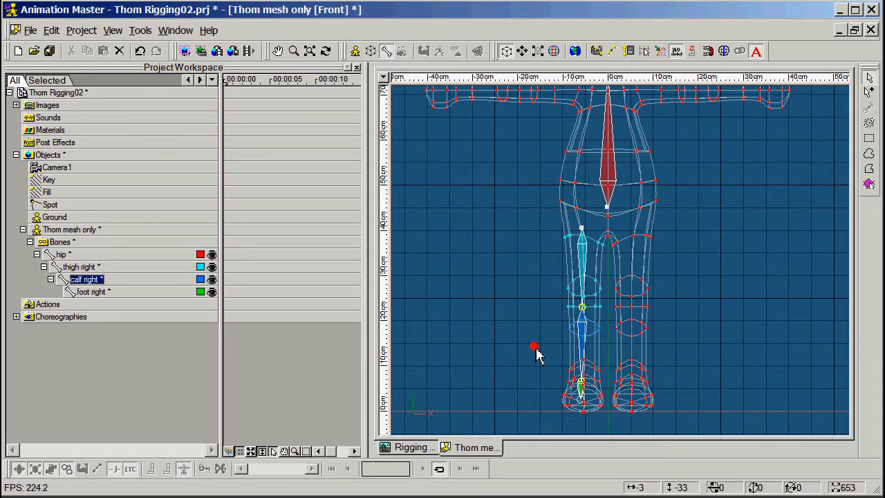
{"action": "left_click", "coordinate": [533, 350]}
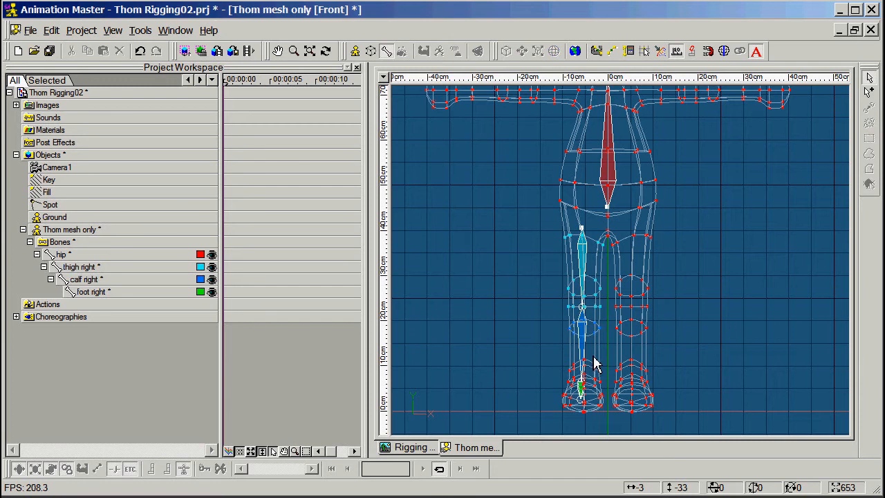
Group the control points of the character's right half including the centre line, and hide the rest of the mesh.
{"action": "key", "text": "3"}
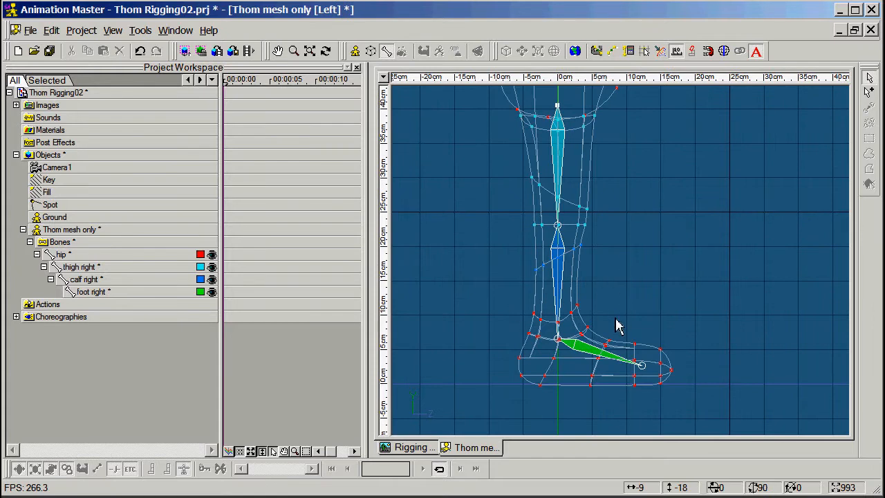
{"action": "key", "text": "t"}
{"action": "mouse_move", "coordinate": [618, 326]}
{"action": "left_mouse_down"}
{"action": "mouse_move", "coordinate": [560, 334]}
{"action": "mouse_move", "coordinate": [614, 325]}
{"action": "left_mouse_up"}
{"action": "key", "text": "Escape"}
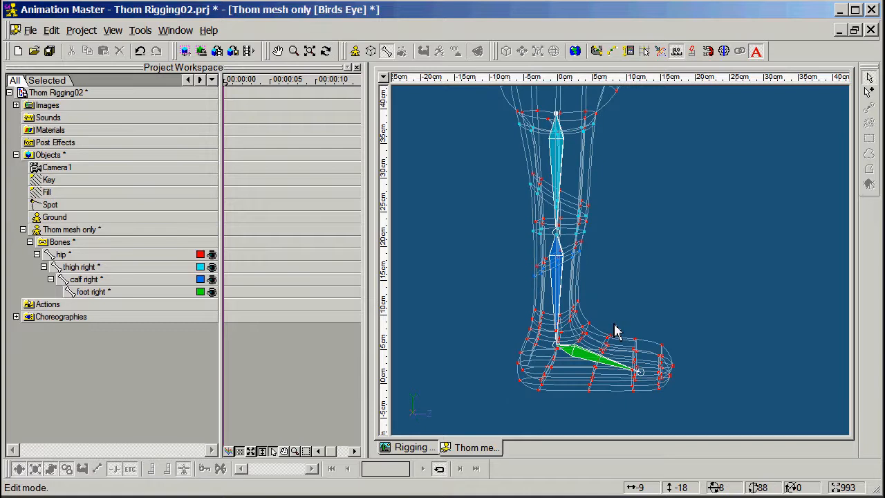
{"action": "key", "text": "1"}
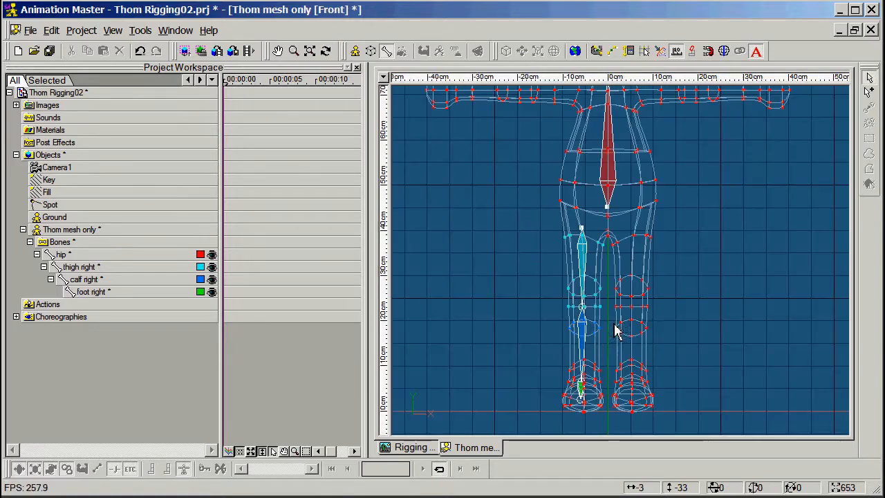
{"action": "scroll", "coordinate": [615, 332], "scroll_direction": "down", "scroll_amount": 2}
{"action": "middle_click_drag", "start_coordinate": [650, 229], "coordinate": [647, 278]}
{"action": "scroll", "coordinate": [650, 287], "scroll_direction": "up", "scroll_amount": 1}
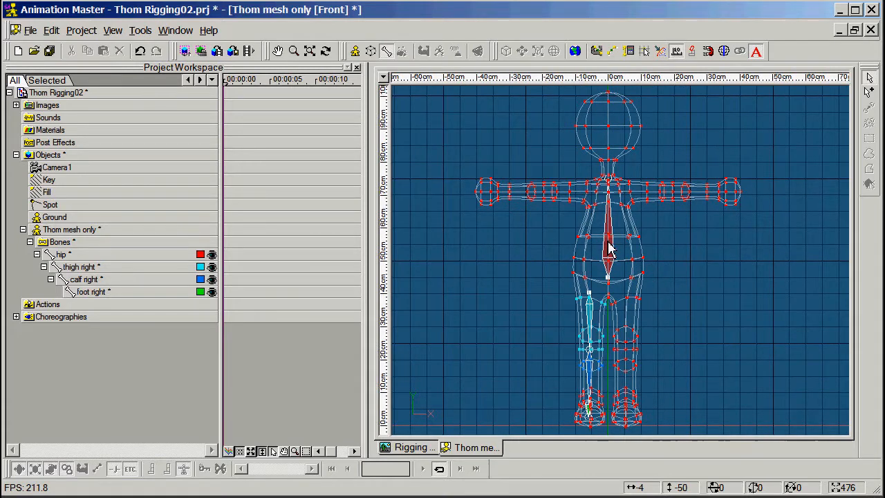
{"action": "left_click", "coordinate": [355, 54]}
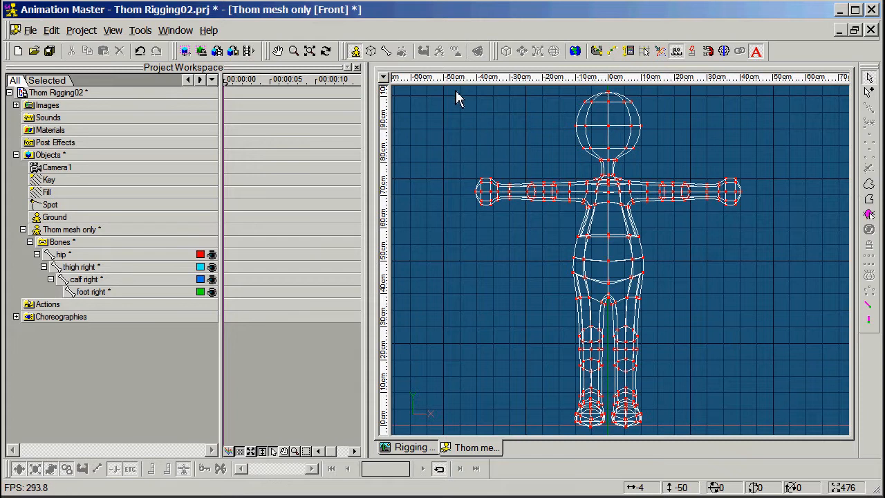
{"action": "left_click_drag", "start_coordinate": [455, 89], "coordinate": [614, 437]}
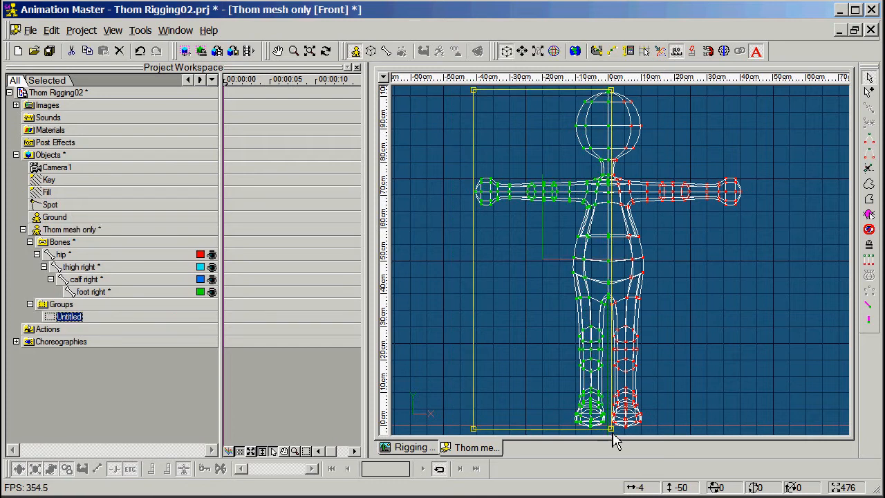
{"action": "key", "text": "Delete"}
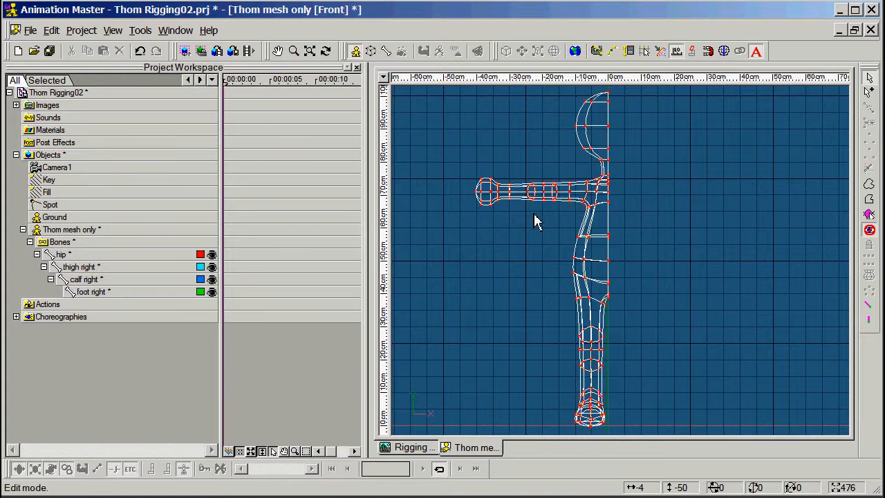
Return to bone editing and, in the left view, lasso the points just above the ankle to assign them to calf right.
{"action": "left_click", "coordinate": [386, 54]}
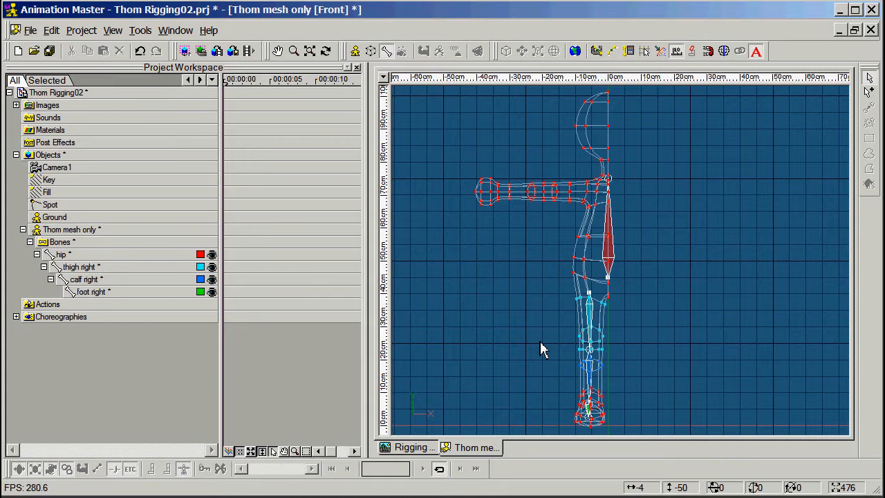
{"action": "key", "text": "3"}
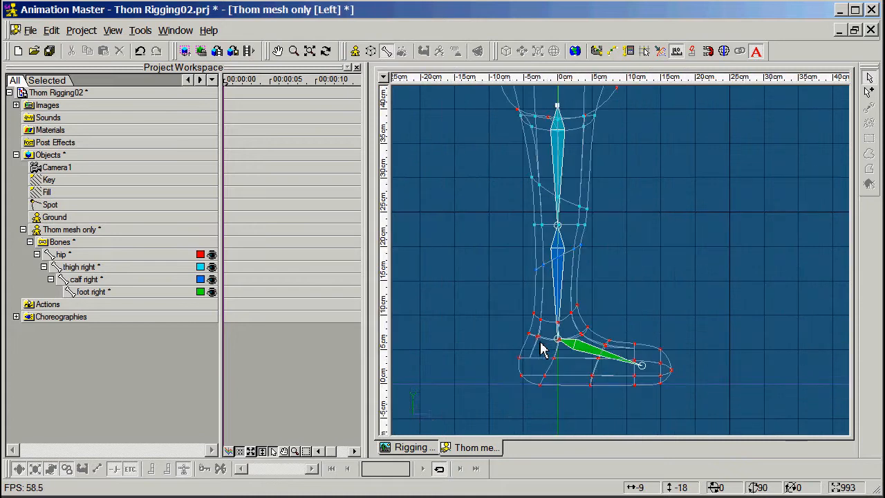
{"action": "left_click", "coordinate": [562, 264]}
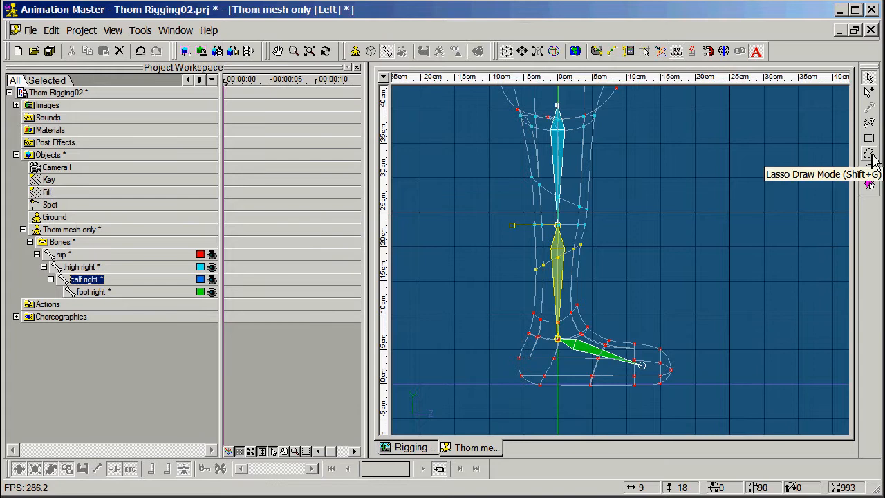
{"action": "left_click", "coordinate": [872, 173]}
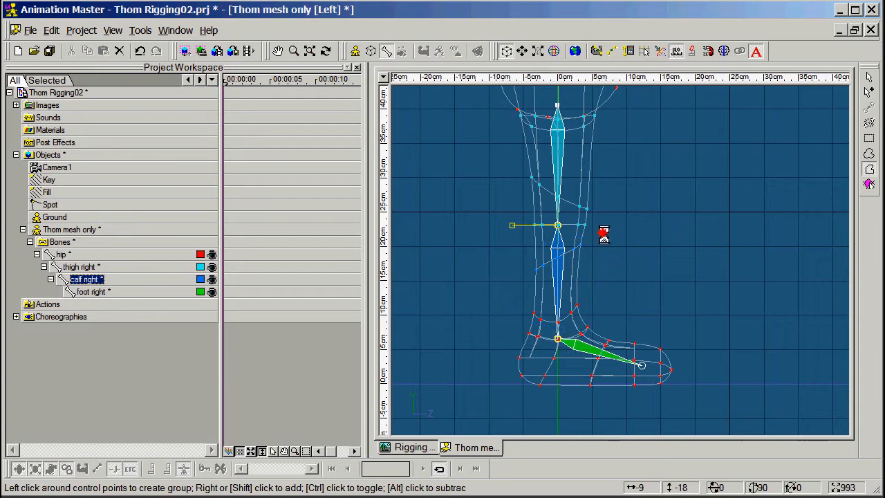
Assign the remaining ankle and foot control points to the foot right bone with a freehand lasso.
{"action": "left_click", "coordinate": [592, 361]}
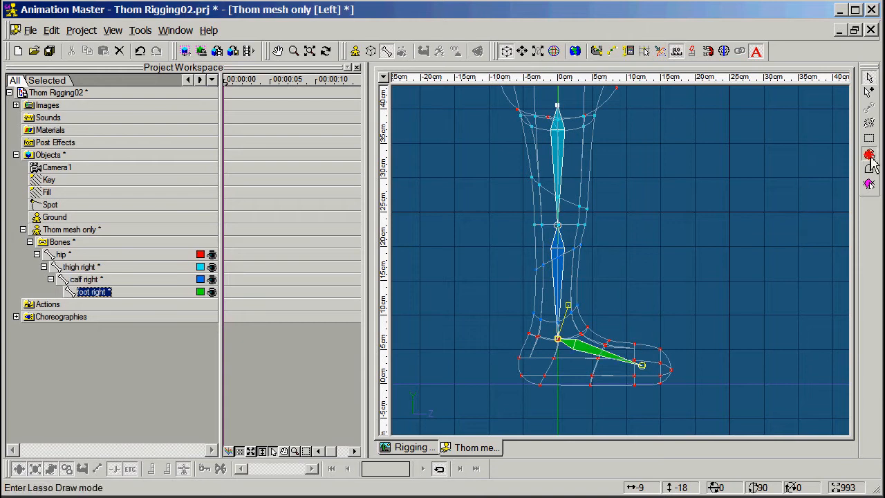
{"action": "left_click", "coordinate": [871, 159]}
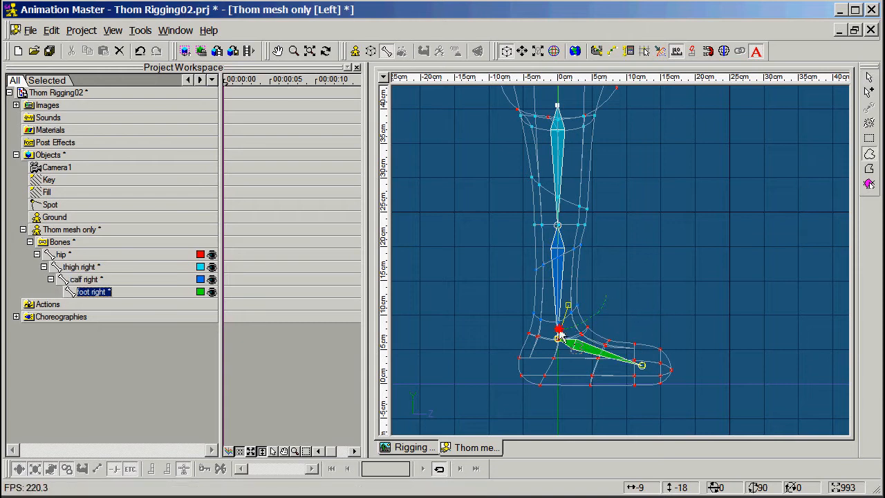
{"action": "mouse_move", "coordinate": [560, 335]}
{"action": "left_mouse_down"}
{"action": "mouse_move", "coordinate": [530, 327]}
{"action": "mouse_move", "coordinate": [497, 369]}
{"action": "mouse_move", "coordinate": [631, 421]}
{"action": "mouse_move", "coordinate": [704, 373]}
{"action": "mouse_move", "coordinate": [654, 320]}
{"action": "mouse_move", "coordinate": [609, 305]}
{"action": "left_mouse_up"}
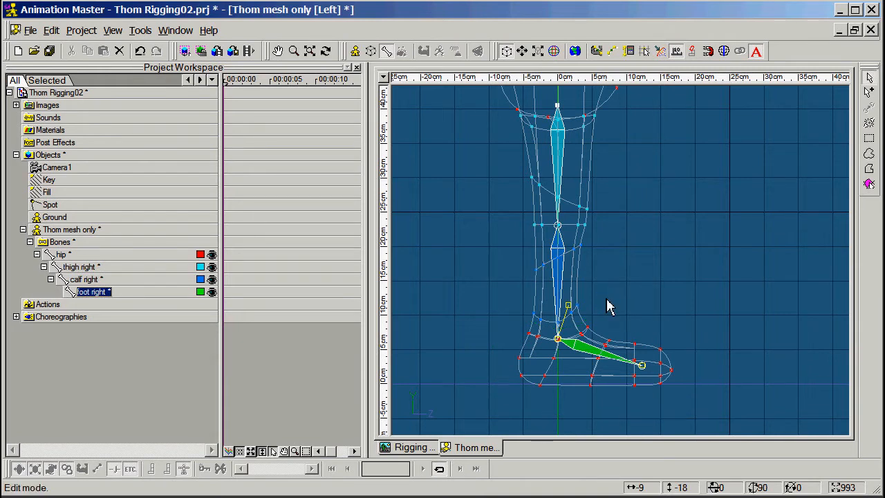
{"action": "scroll", "coordinate": [629, 290], "scroll_direction": "down", "scroll_amount": 1}
{"action": "scroll", "coordinate": [627, 283], "scroll_direction": "down", "scroll_amount": 3}
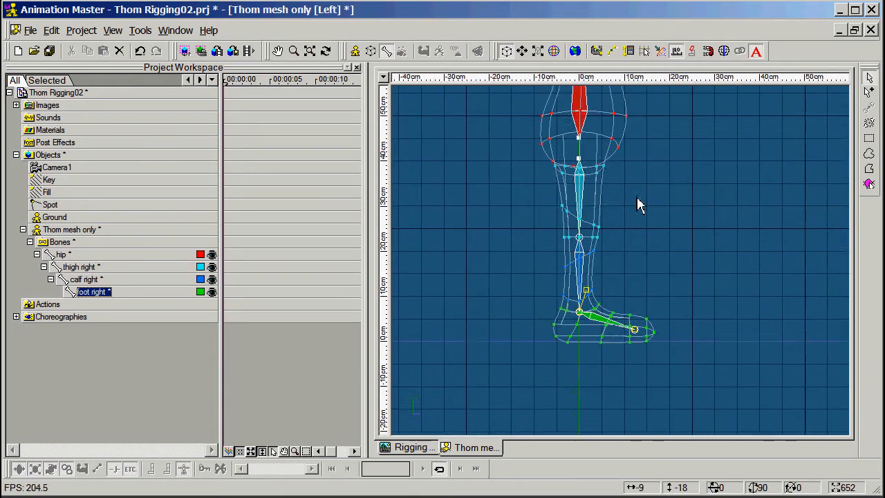
Deselect the foot bone and inspect the bone assignment colours on the leg in shaded wireframe from an angled view.
{"action": "middle_click_drag", "start_coordinate": [638, 199], "coordinate": [636, 259]}
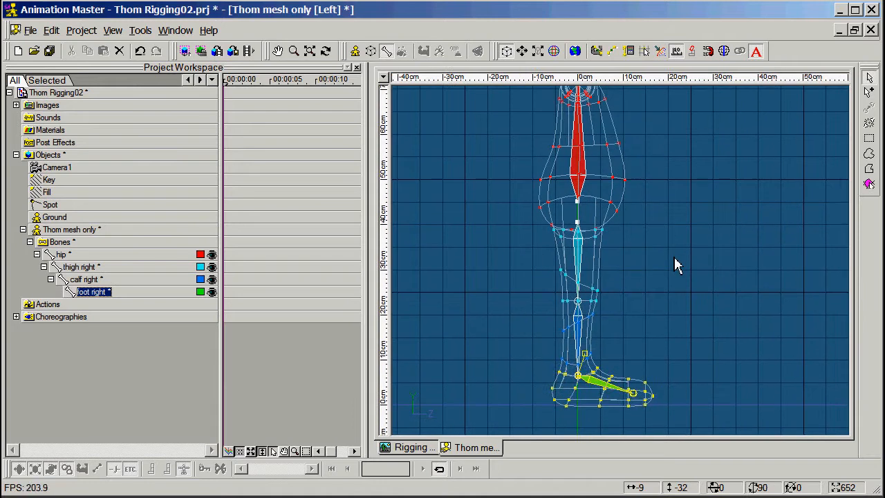
{"action": "left_click", "coordinate": [637, 285]}
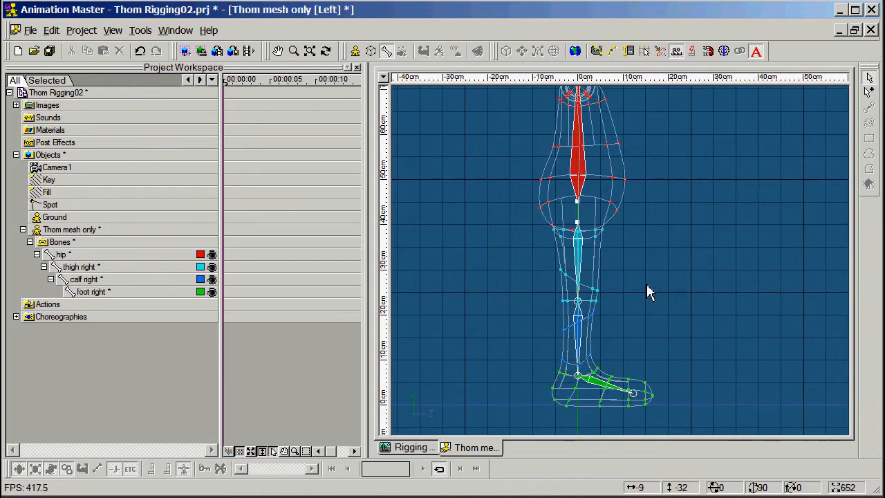
{"action": "key", "text": "t"}
{"action": "left_click_drag", "start_coordinate": [648, 286], "coordinate": [621, 295]}
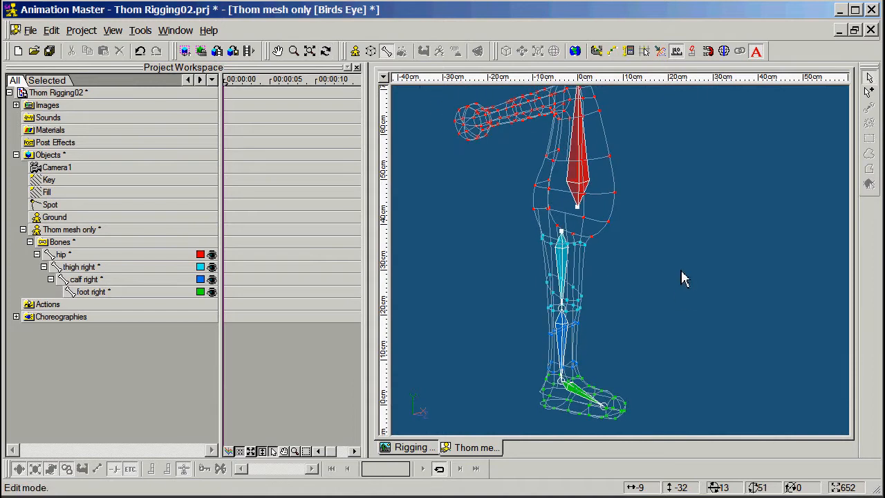
{"action": "key", "text": "5"}
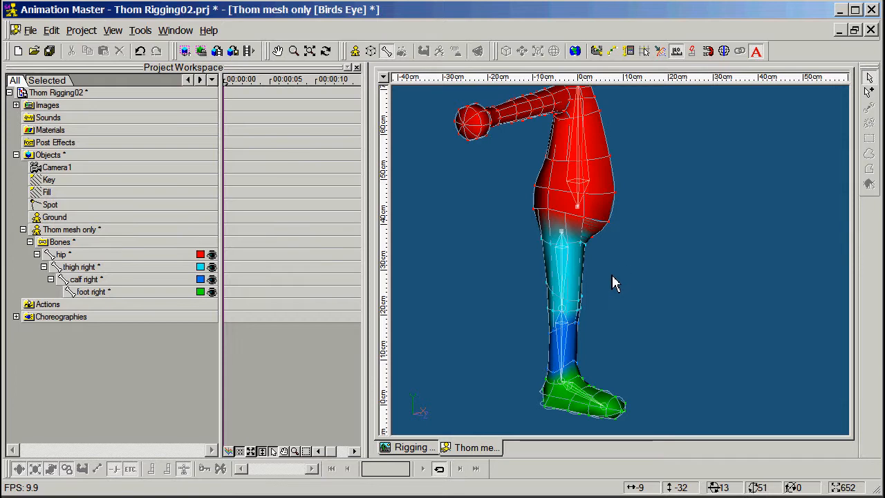
{"action": "key", "text": "t"}
{"action": "mouse_move", "coordinate": [610, 284]}
{"action": "left_mouse_down"}
{"action": "mouse_move", "coordinate": [673, 274]}
{"action": "mouse_move", "coordinate": [625, 274]}
{"action": "mouse_move", "coordinate": [585, 299]}
{"action": "mouse_move", "coordinate": [594, 274]}
{"action": "mouse_move", "coordinate": [645, 279]}
{"action": "mouse_move", "coordinate": [599, 280]}
{"action": "left_mouse_up"}
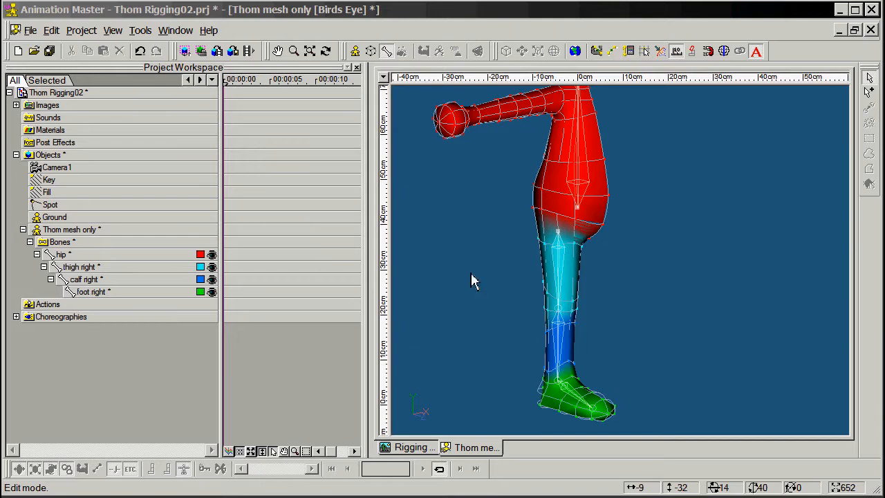
Change the calf right bone's colour to orange, and check the calf and thigh areas by selecting their bones.
{"action": "left_click", "coordinate": [563, 346]}
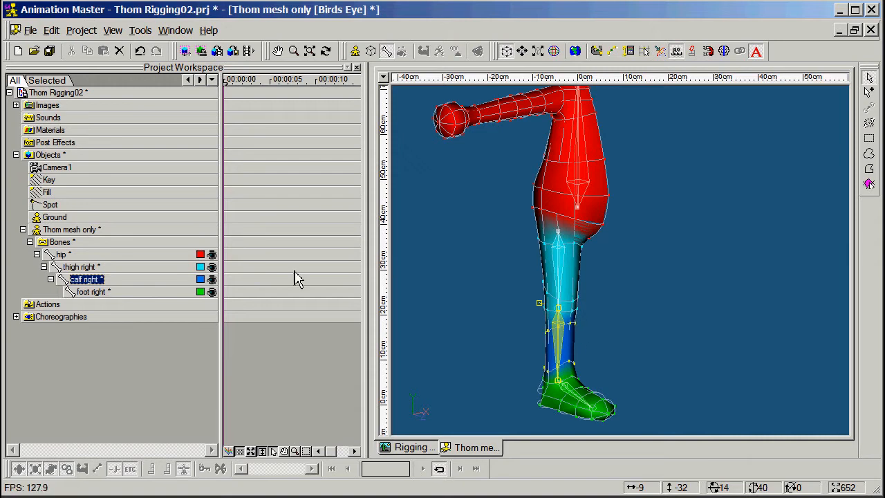
{"action": "left_click", "coordinate": [201, 280]}
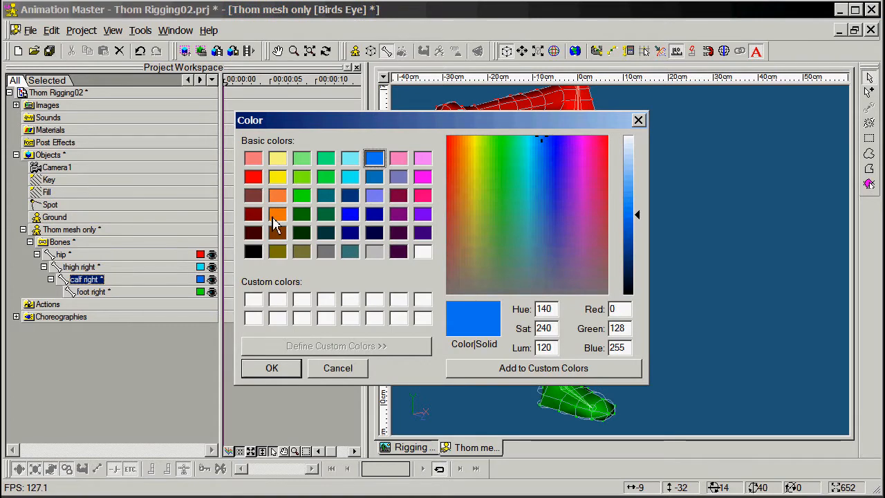
{"action": "left_click", "coordinate": [277, 216]}
{"action": "left_click", "coordinate": [275, 368]}
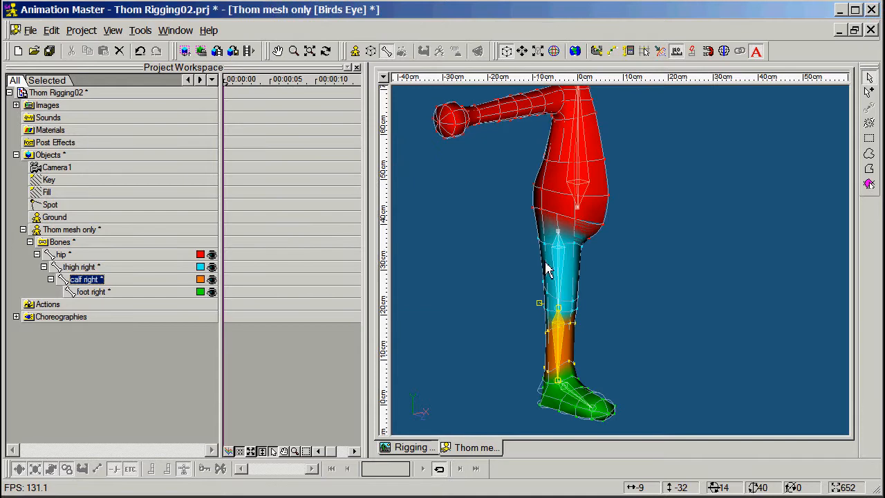
{"action": "left_click", "coordinate": [615, 352]}
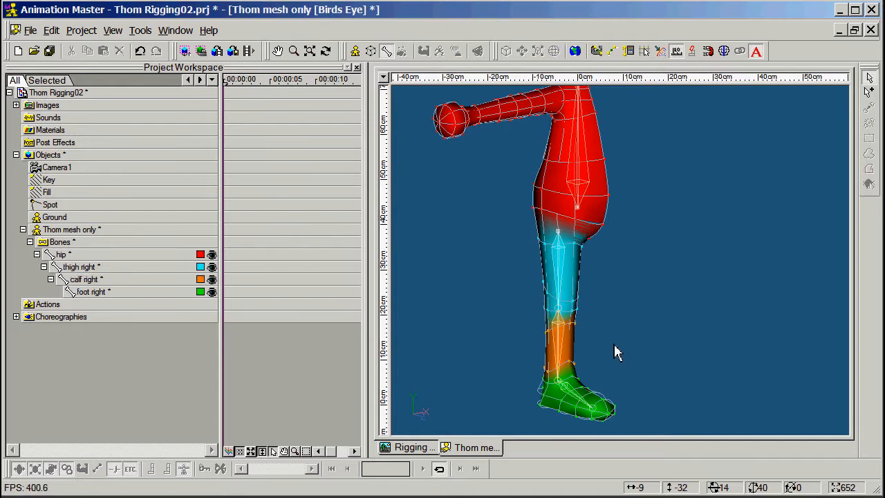
{"action": "left_click", "coordinate": [562, 347]}
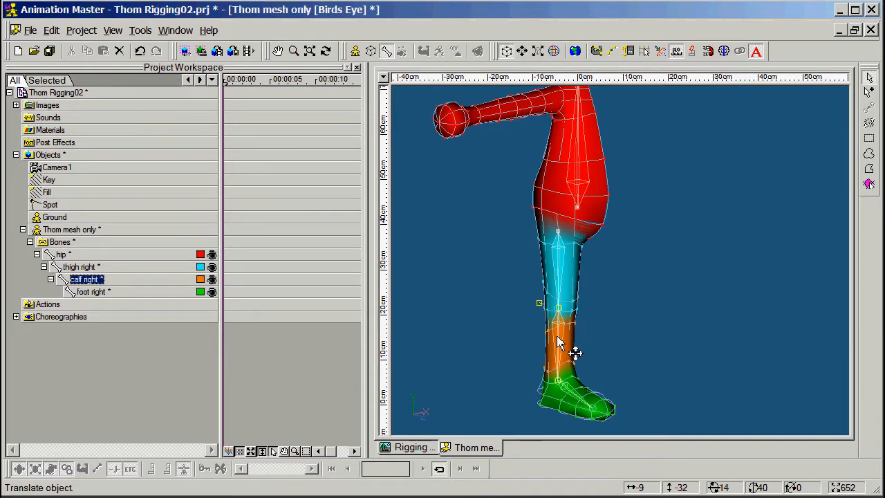
{"action": "left_click", "coordinate": [573, 283]}
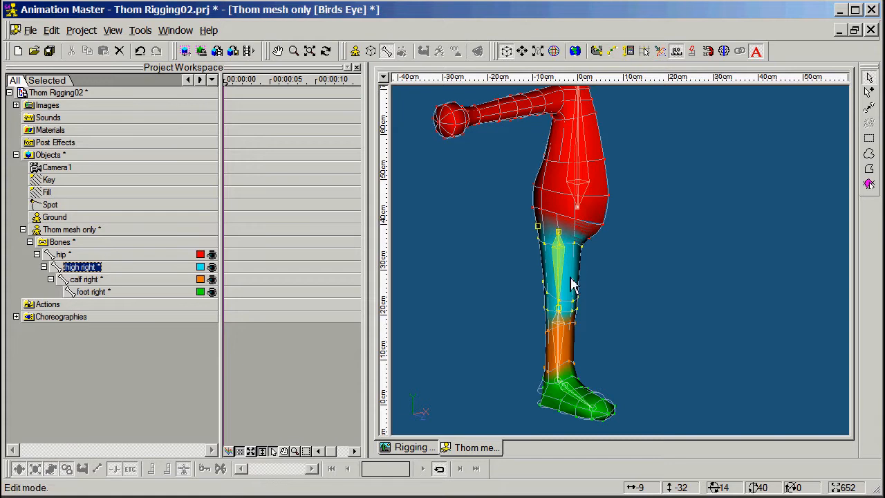
{"action": "left_click", "coordinate": [642, 310]}
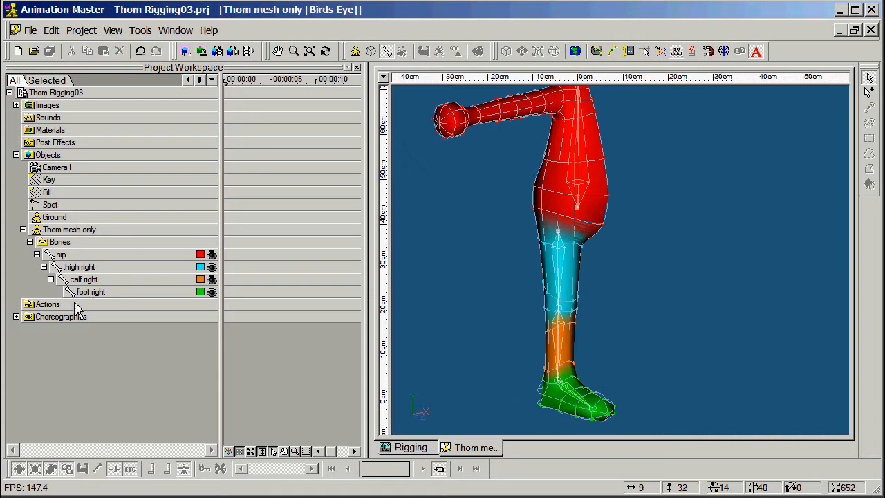
Create a new action that uses the Thom mesh only model.
{"action": "double_click", "coordinate": [29, 306]}
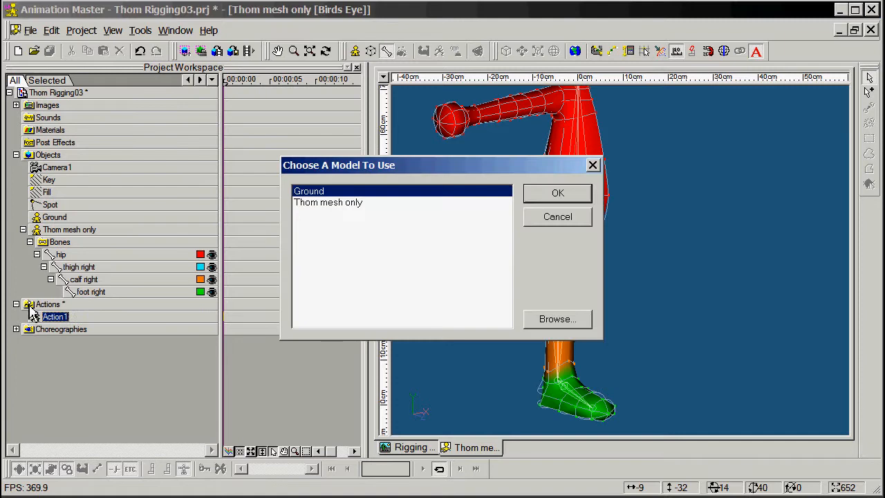
{"action": "left_click", "coordinate": [322, 207]}
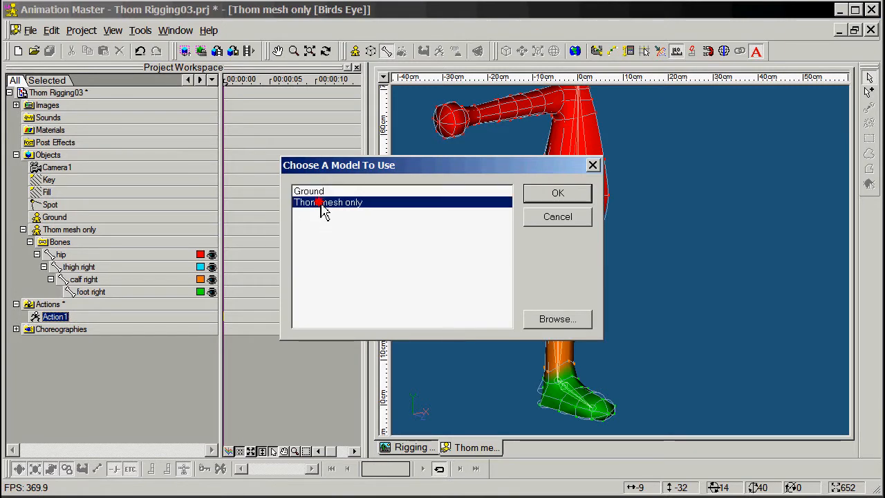
{"action": "left_click", "coordinate": [556, 197]}
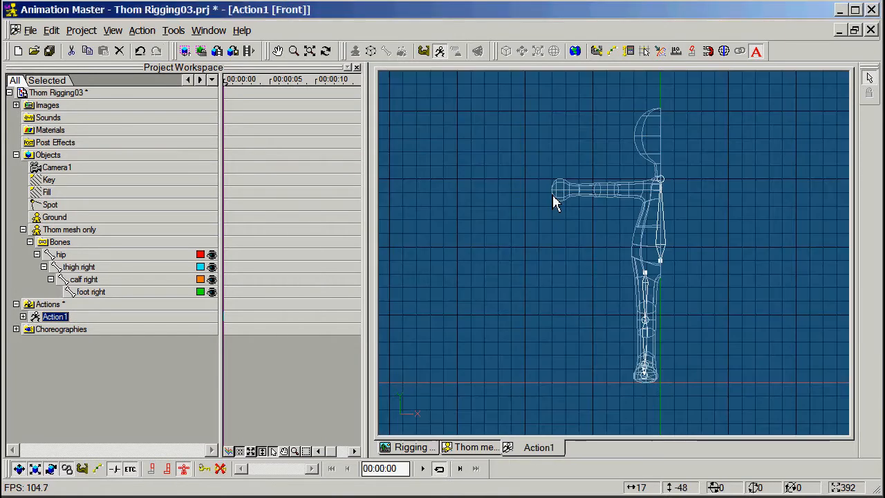
In the left view of the action, swing the thigh right bone with the rotate manipulator and return it to vertical.
{"action": "key", "text": "3"}
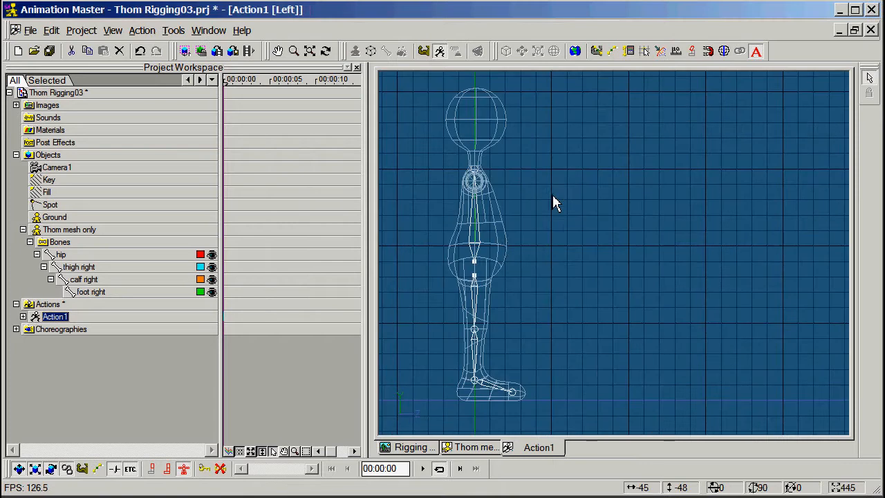
{"action": "middle_click_drag", "start_coordinate": [508, 242], "coordinate": [621, 181]}
{"action": "scroll", "coordinate": [594, 256], "scroll_direction": "up", "scroll_amount": 3}
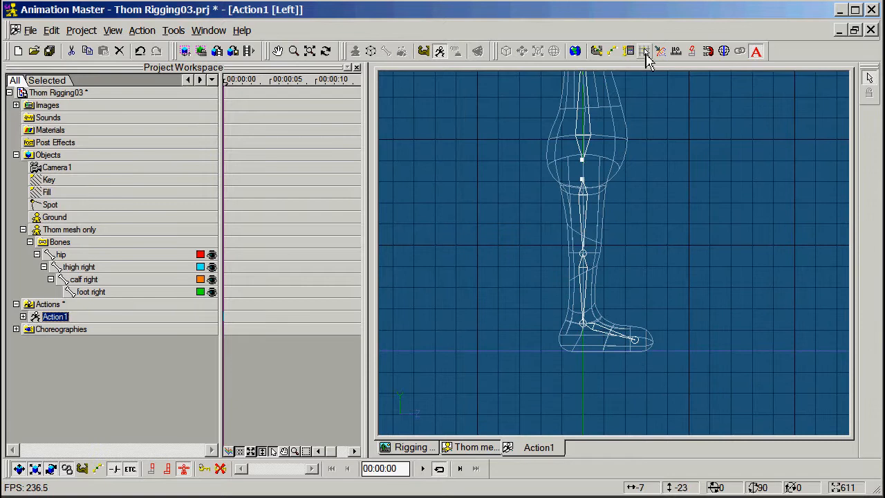
{"action": "left_click", "coordinate": [586, 211]}
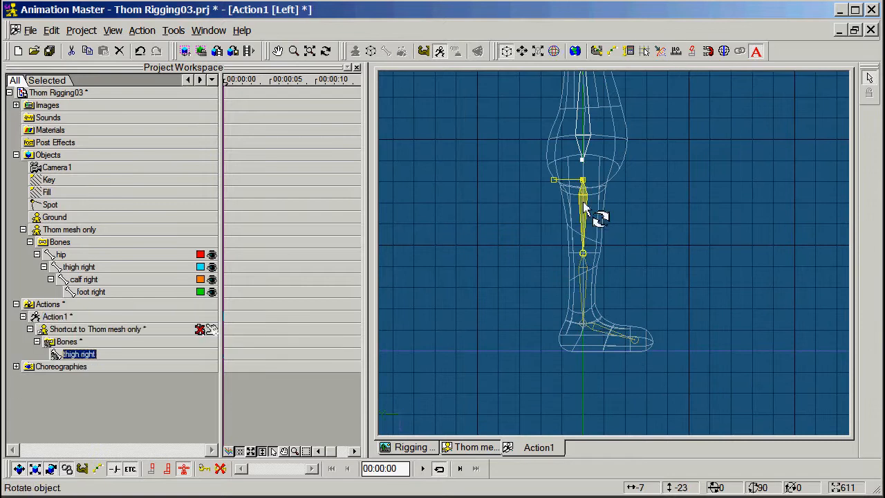
{"action": "left_click", "coordinate": [554, 55]}
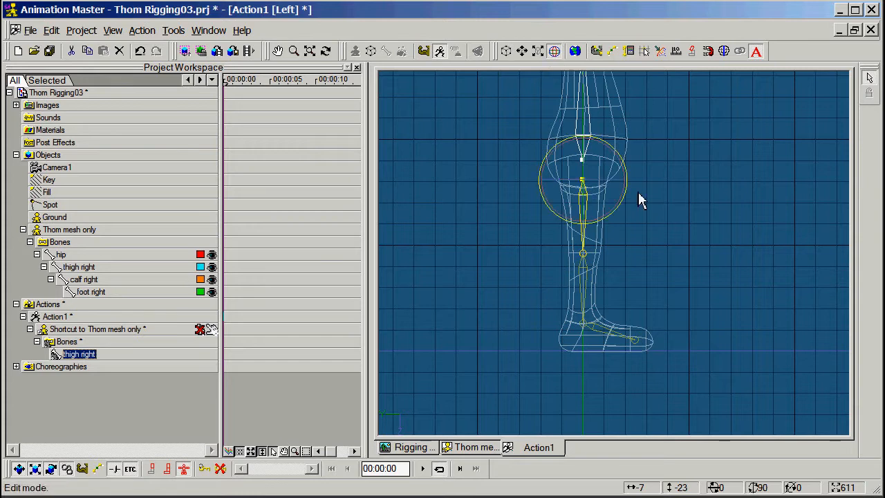
{"action": "mouse_move", "coordinate": [624, 197]}
{"action": "left_mouse_down"}
{"action": "mouse_move", "coordinate": [600, 211]}
{"action": "mouse_move", "coordinate": [642, 170]}
{"action": "mouse_move", "coordinate": [613, 210]}
{"action": "mouse_move", "coordinate": [629, 199]}
{"action": "mouse_move", "coordinate": [649, 172]}
{"action": "mouse_move", "coordinate": [618, 202]}
{"action": "mouse_move", "coordinate": [642, 192]}
{"action": "mouse_move", "coordinate": [612, 198]}
{"action": "mouse_move", "coordinate": [631, 202]}
{"action": "left_mouse_up"}
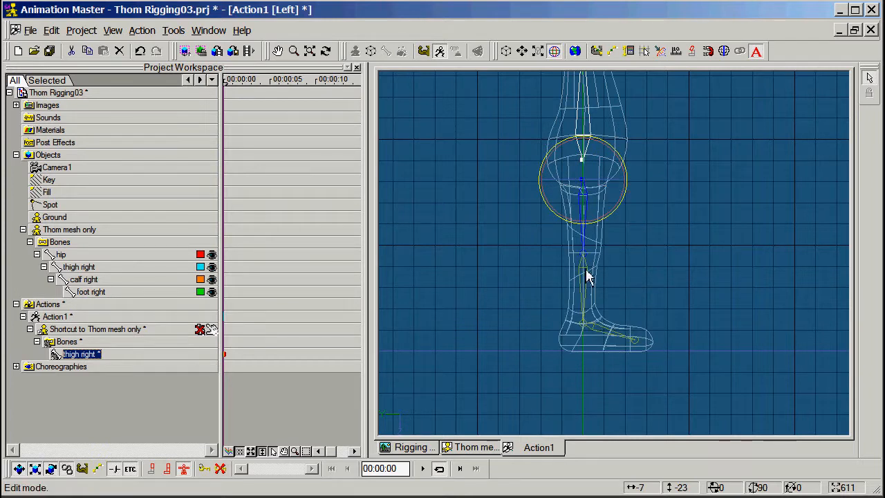
Rotate the calf right bone about the knee, leaving the lower leg bent slightly backward.
{"action": "left_click", "coordinate": [588, 274]}
{"action": "left_click", "coordinate": [554, 51]}
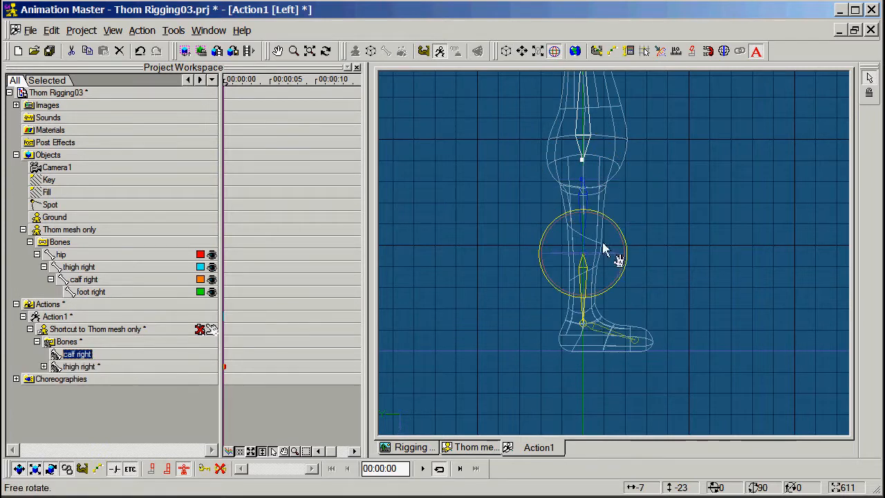
{"action": "mouse_move", "coordinate": [623, 275]}
{"action": "left_mouse_down"}
{"action": "mouse_move", "coordinate": [583, 288]}
{"action": "mouse_move", "coordinate": [626, 257]}
{"action": "mouse_move", "coordinate": [619, 277]}
{"action": "mouse_move", "coordinate": [587, 282]}
{"action": "mouse_move", "coordinate": [622, 265]}
{"action": "mouse_move", "coordinate": [614, 274]}
{"action": "left_mouse_up"}
Rotate the foot right bone about the ankle so the toes tilt slightly downward, and deselect it.
{"action": "left_click", "coordinate": [593, 335]}
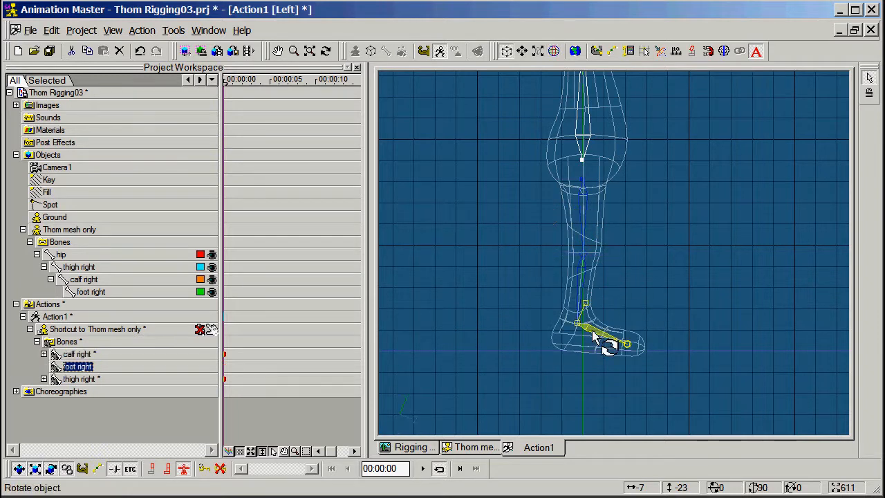
{"action": "left_click", "coordinate": [555, 51]}
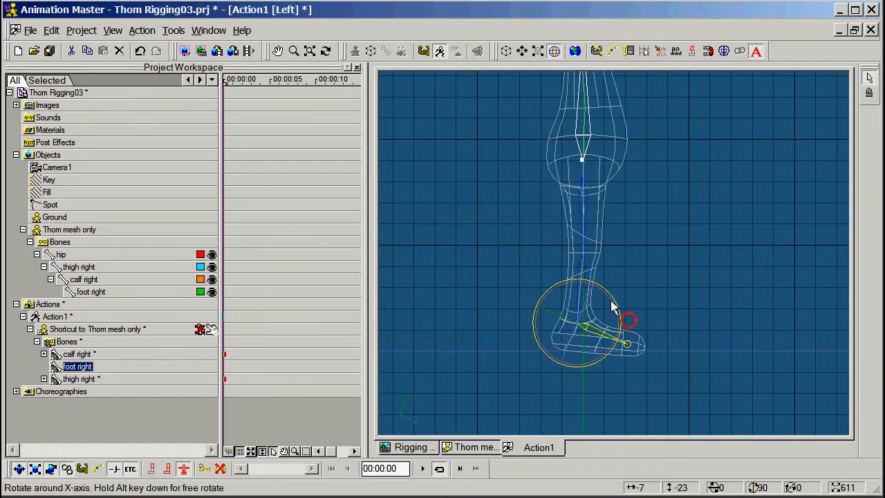
{"action": "mouse_move", "coordinate": [616, 310]}
{"action": "left_mouse_down"}
{"action": "mouse_move", "coordinate": [612, 334]}
{"action": "mouse_move", "coordinate": [615, 257]}
{"action": "mouse_move", "coordinate": [614, 308]}
{"action": "left_mouse_up"}
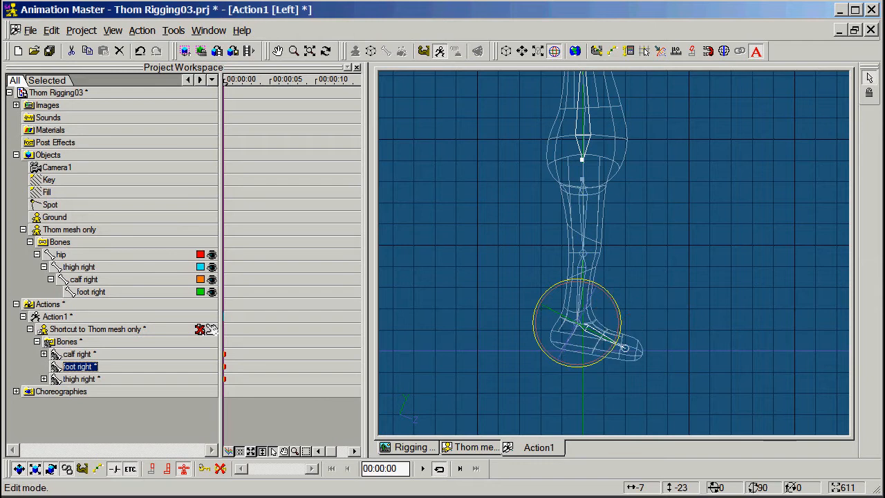
{"action": "left_click", "coordinate": [681, 300]}
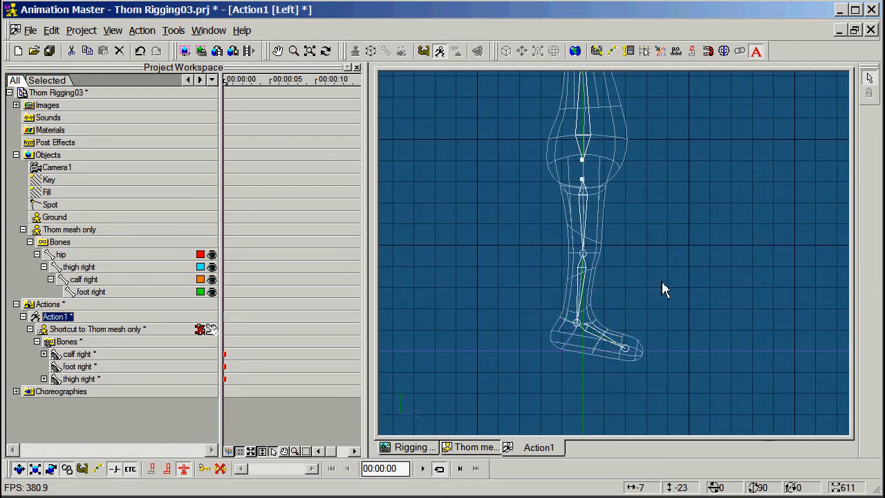
Test the hierarchy by rotating the thigh right and calf right bones about the X-axis, returning each to its previous pose.
{"action": "left_click", "coordinate": [587, 215]}
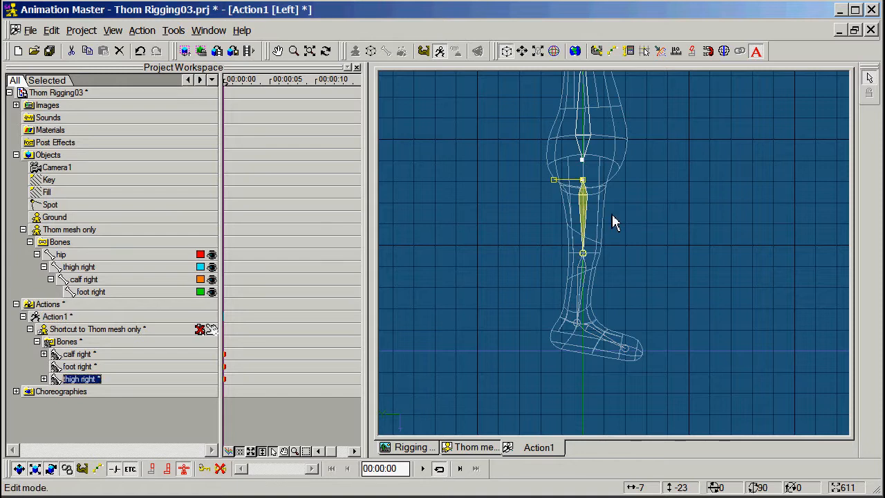
{"action": "left_click", "coordinate": [555, 51]}
{"action": "mouse_move", "coordinate": [624, 189]}
{"action": "left_mouse_down"}
{"action": "mouse_move", "coordinate": [609, 205]}
{"action": "mouse_move", "coordinate": [620, 200]}
{"action": "mouse_move", "coordinate": [629, 168]}
{"action": "mouse_move", "coordinate": [616, 198]}
{"action": "mouse_move", "coordinate": [635, 191]}
{"action": "left_mouse_up"}
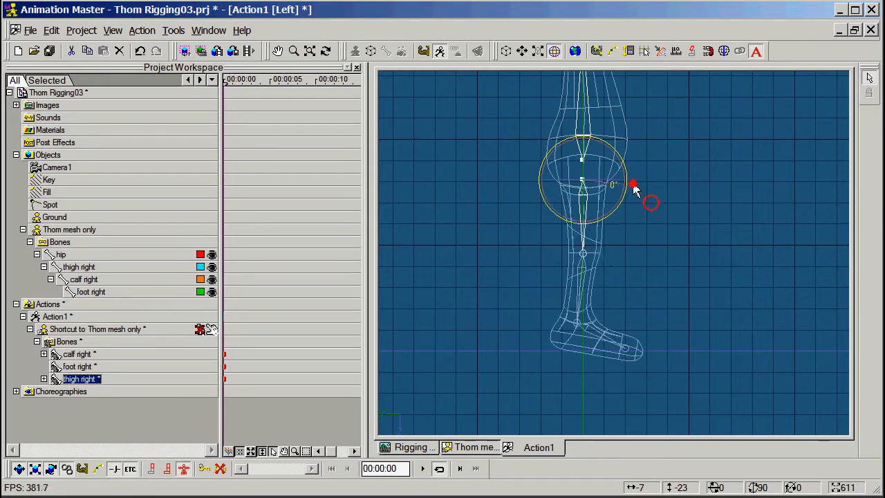
{"action": "left_click", "coordinate": [583, 276]}
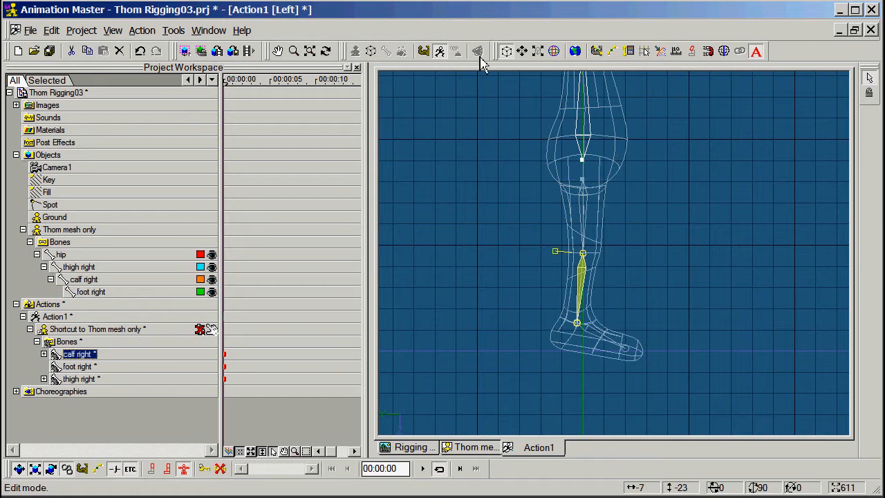
{"action": "left_click", "coordinate": [554, 50]}
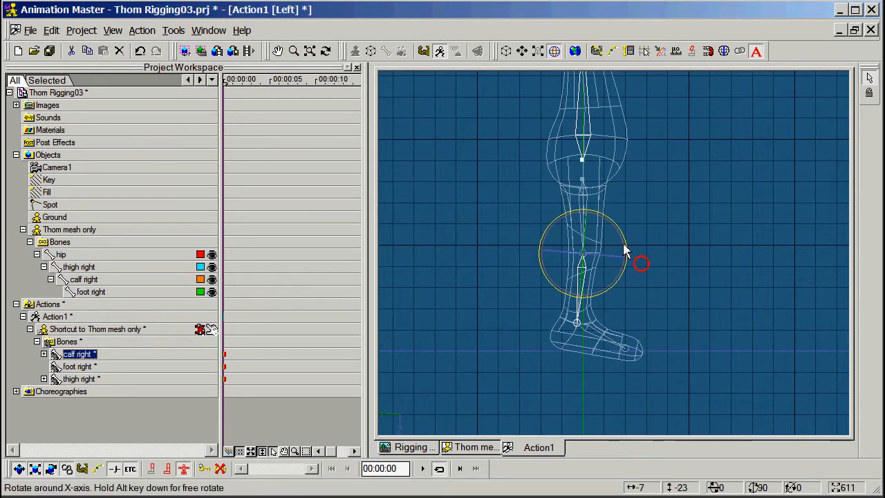
{"action": "left_click_drag", "start_coordinate": [624, 251], "coordinate": [614, 235]}
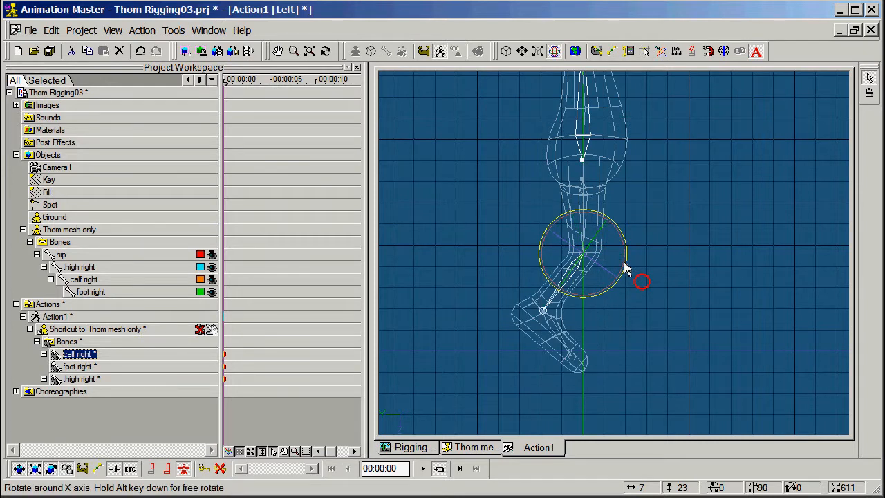
{"action": "left_click_drag", "start_coordinate": [625, 269], "coordinate": [632, 247]}
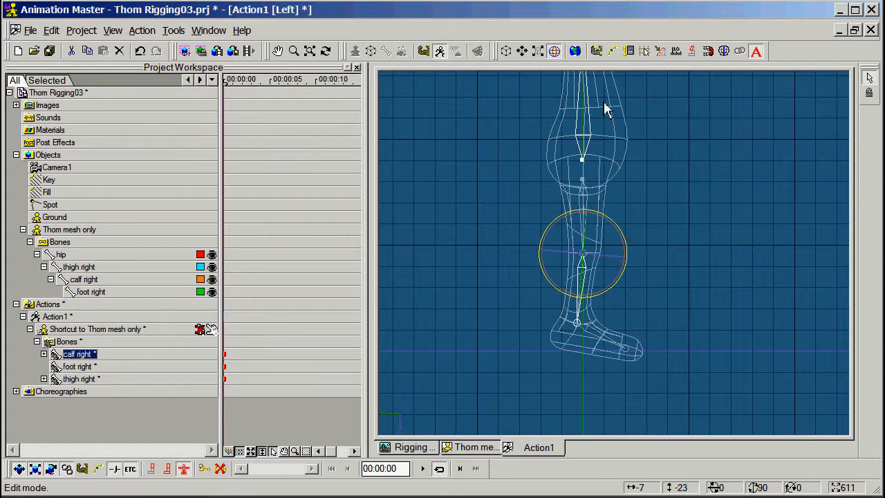
Rotate the hip bone to test how the leg chain follows, and return it to its upright pose.
{"action": "left_click", "coordinate": [584, 134]}
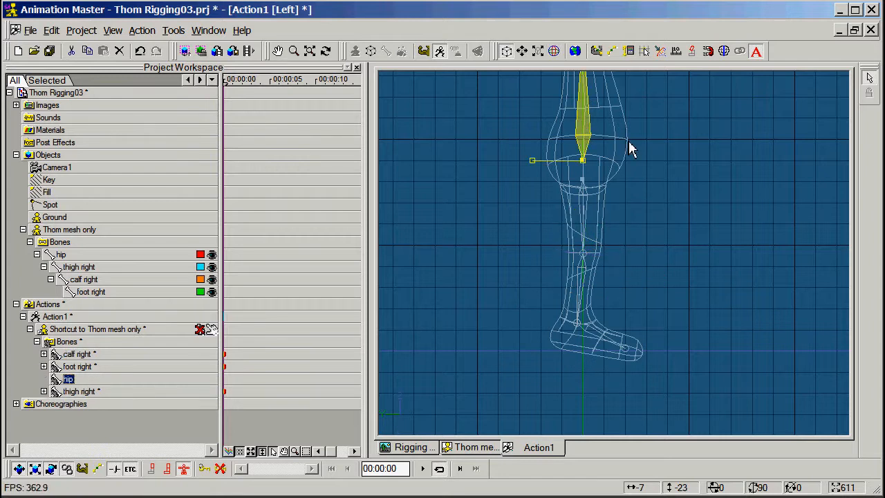
{"action": "left_click", "coordinate": [554, 51]}
{"action": "mouse_move", "coordinate": [624, 118]}
{"action": "left_mouse_down"}
{"action": "mouse_move", "coordinate": [637, 174]}
{"action": "mouse_move", "coordinate": [619, 122]}
{"action": "left_mouse_up"}
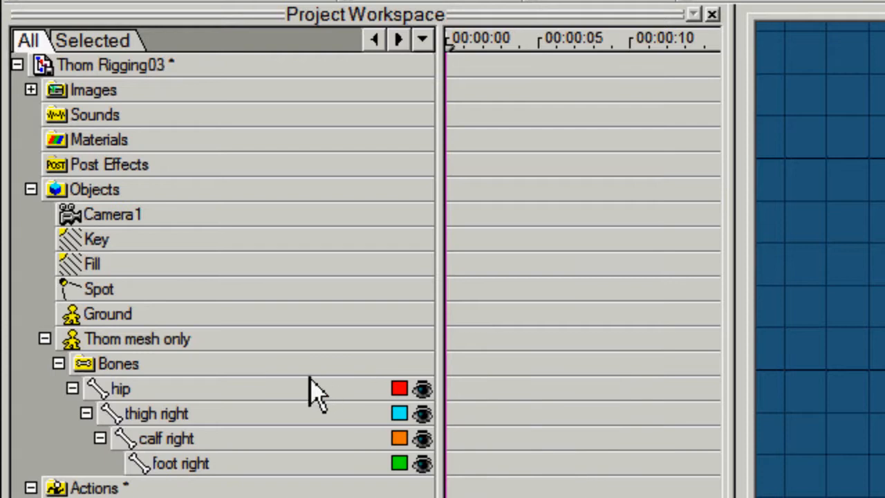
Test the thigh right bone by rotating it about the hip joint, returning it to its previous pose.
{"action": "double_click", "coordinate": [167, 418]}
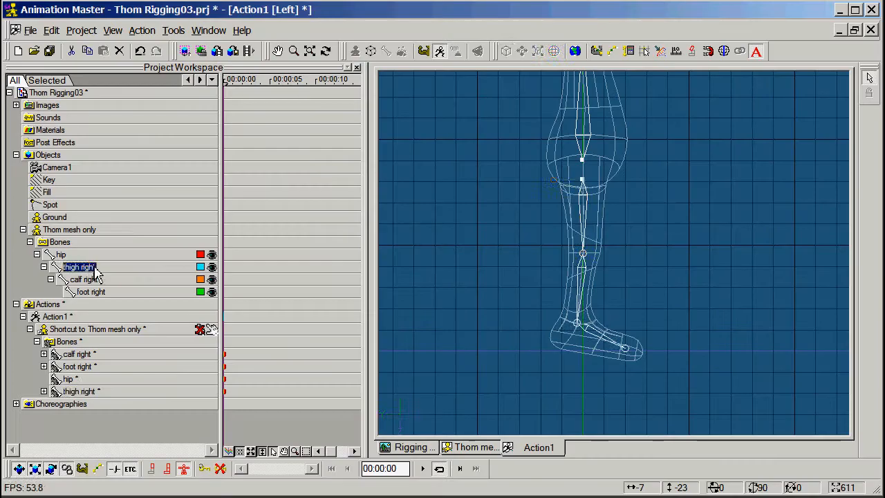
{"action": "left_click", "coordinate": [582, 223]}
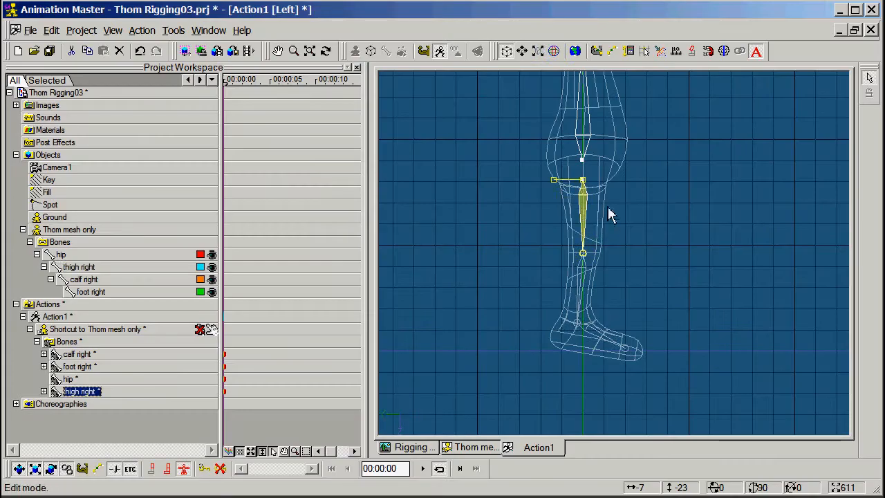
{"action": "left_click", "coordinate": [554, 51]}
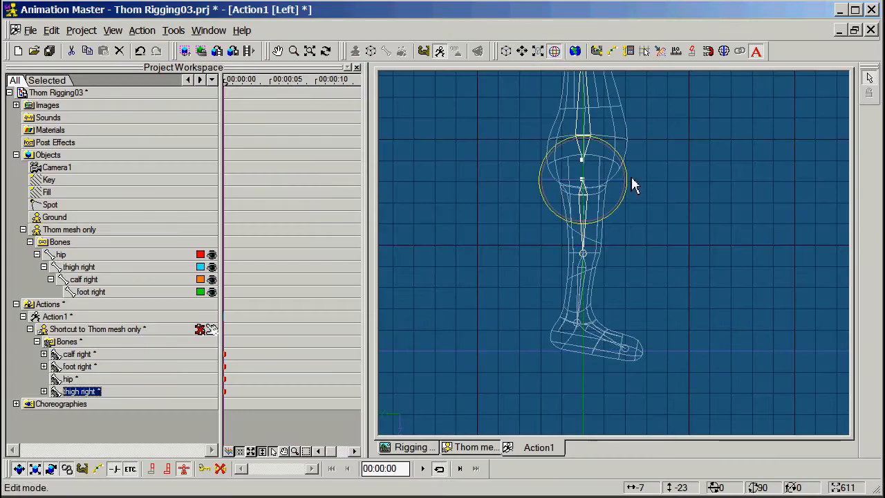
{"action": "left_click_drag", "start_coordinate": [626, 176], "coordinate": [624, 152]}
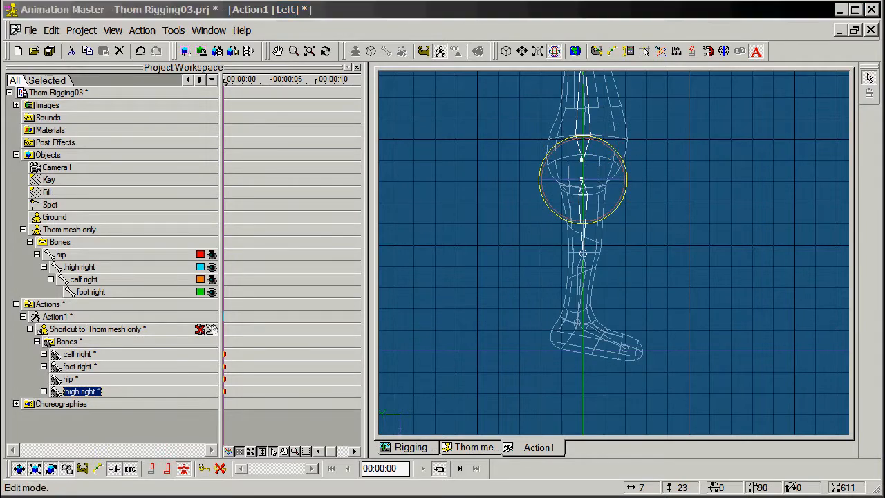
Rotate the foot right bone about the ankle to check the mesh deformation, leaving the sole almost level.
{"action": "left_click", "coordinate": [602, 336]}
{"action": "key", "text": "r"}
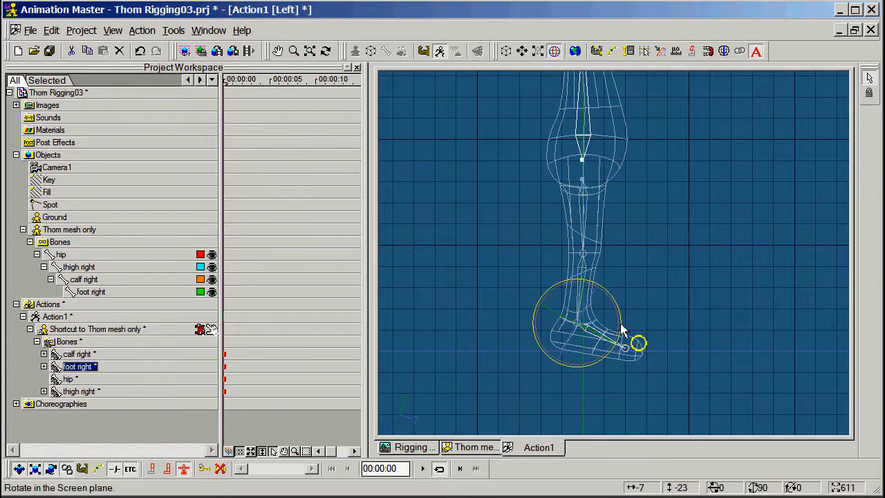
{"action": "left_click_drag", "start_coordinate": [617, 312], "coordinate": [683, 155]}
{"action": "scroll", "coordinate": [631, 339], "scroll_direction": "up", "scroll_amount": 5}
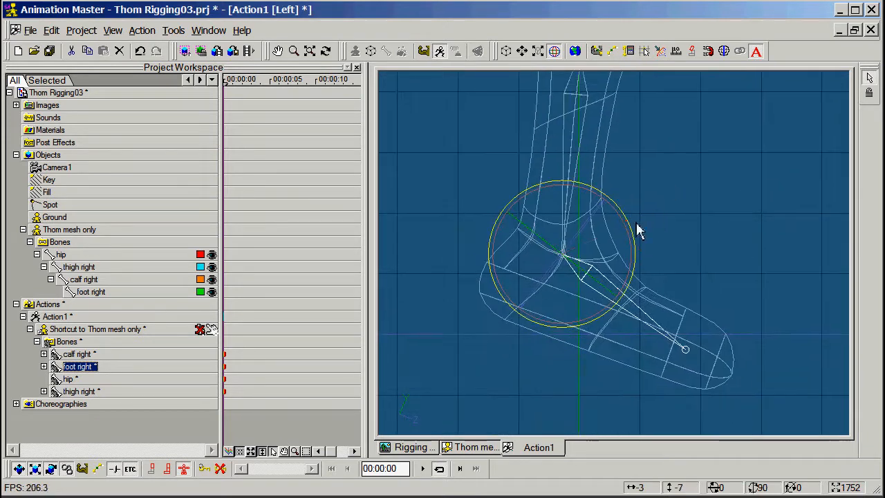
{"action": "left_click_drag", "start_coordinate": [638, 231], "coordinate": [618, 217]}
{"action": "left_click", "coordinate": [659, 210]}
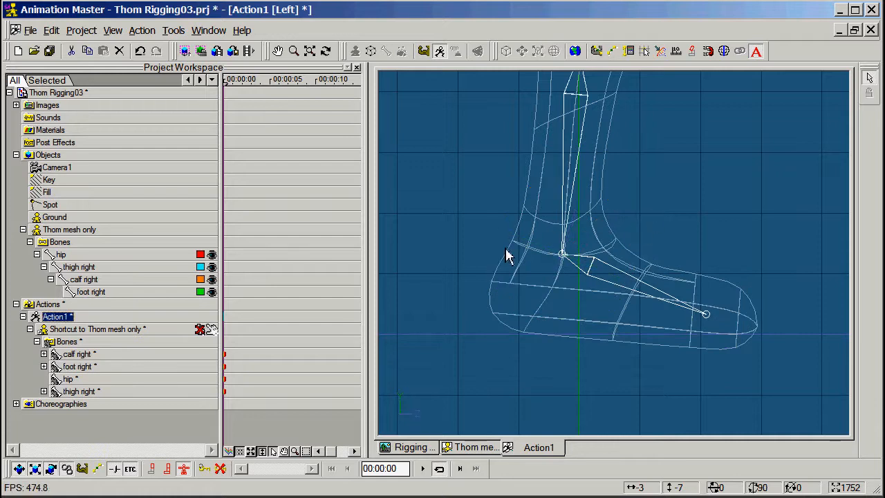
{"action": "left_click", "coordinate": [608, 271]}
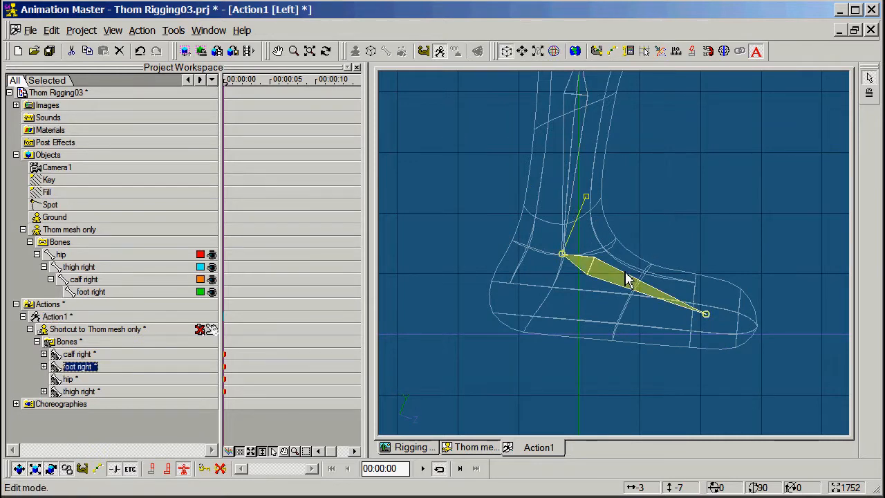
{"action": "key", "text": "r"}
In the Thom mesh only model, lasso the ring of control points around the ankle in modeling mode, seen from the left.
{"action": "left_click", "coordinate": [474, 448]}
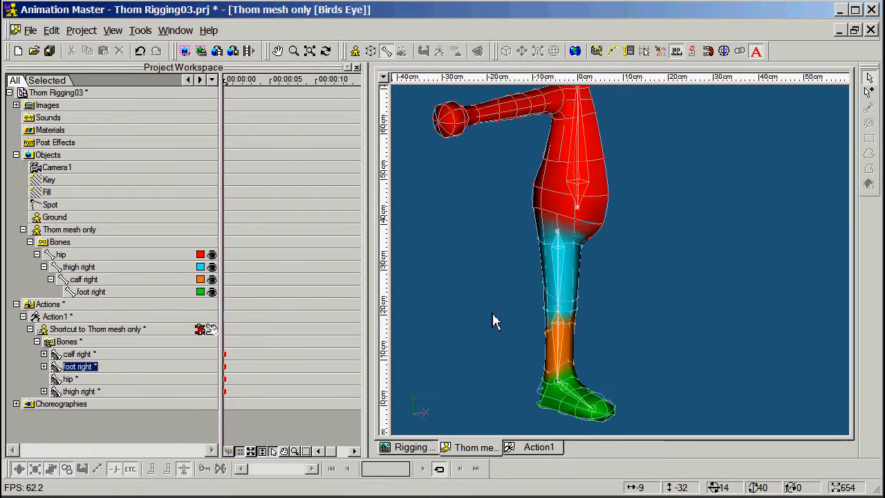
{"action": "key", "text": "3"}
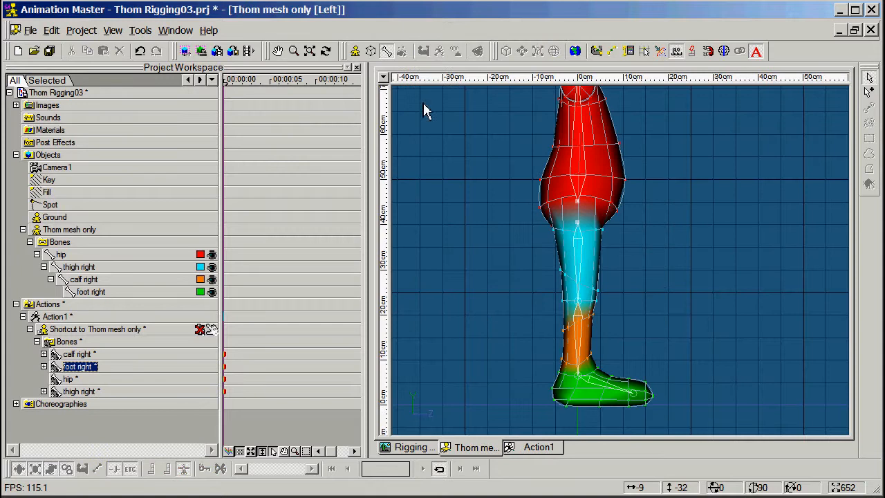
{"action": "left_click", "coordinate": [359, 59]}
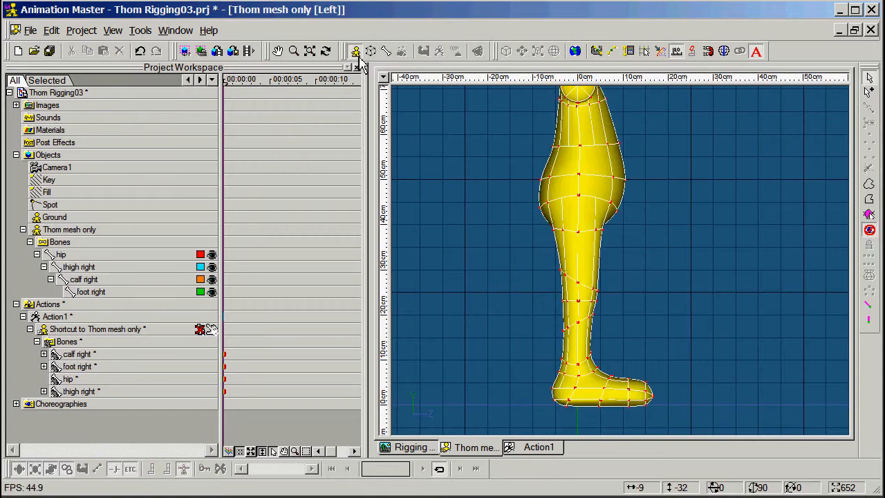
{"action": "middle_click_drag", "start_coordinate": [495, 324], "coordinate": [484, 231]}
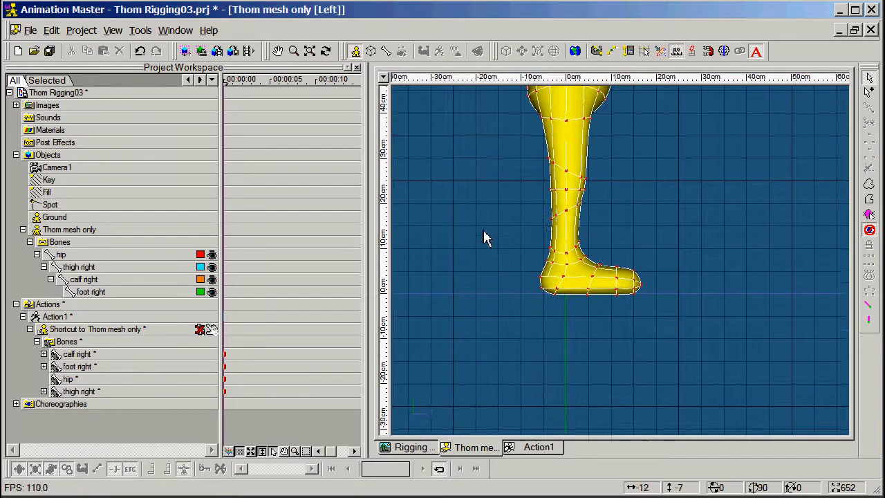
{"action": "scroll", "coordinate": [483, 238], "scroll_direction": "up", "scroll_amount": 6}
{"action": "scroll", "coordinate": [449, 253], "scroll_direction": "up", "scroll_amount": 1}
{"action": "middle_click_drag", "start_coordinate": [425, 242], "coordinate": [576, 261]}
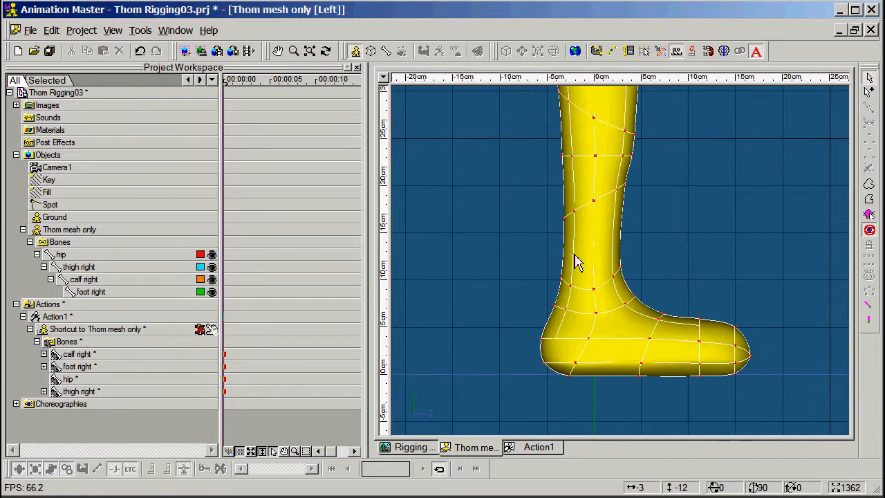
{"action": "left_click", "coordinate": [870, 185]}
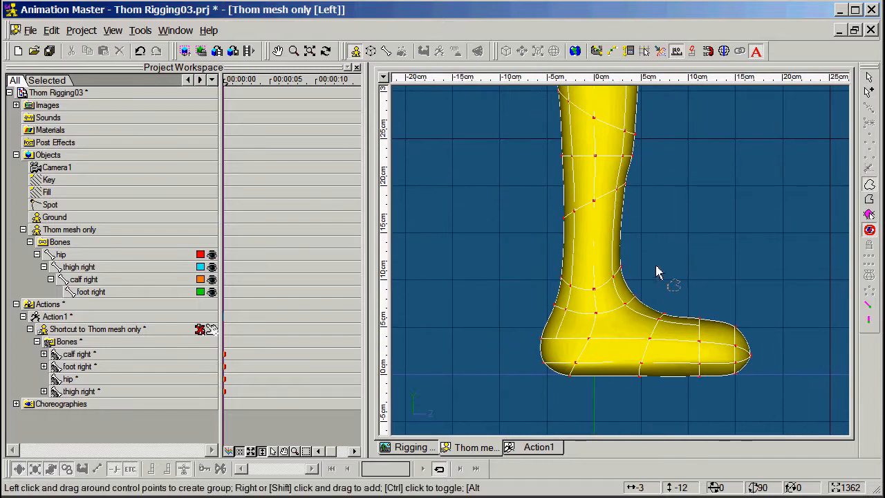
{"action": "mouse_move", "coordinate": [623, 293]}
{"action": "left_mouse_down"}
{"action": "mouse_move", "coordinate": [564, 297]}
{"action": "mouse_move", "coordinate": [542, 317]}
{"action": "mouse_move", "coordinate": [612, 327]}
{"action": "mouse_move", "coordinate": [657, 300]}
{"action": "mouse_move", "coordinate": [657, 273]}
{"action": "left_mouse_up"}
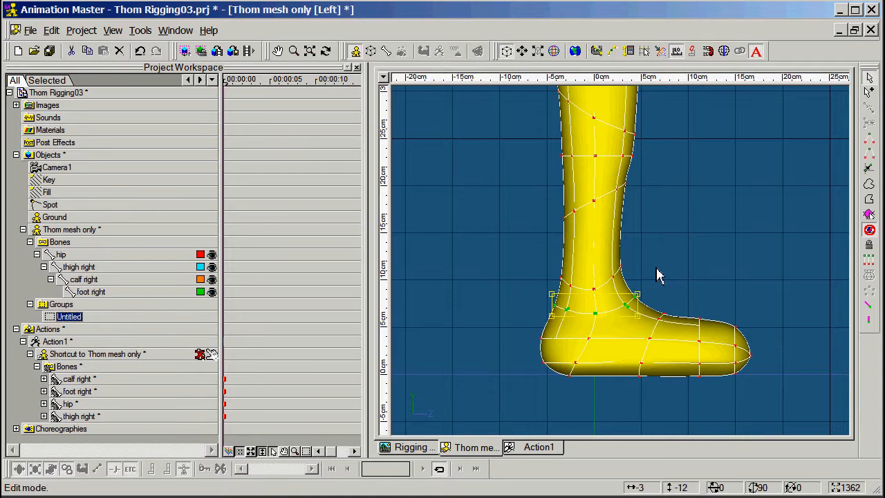
Edit the ankle ring's control point weights, adding calf right at 50% alongside foot right at 50%, and apply them.
{"action": "right_click", "coordinate": [571, 309]}
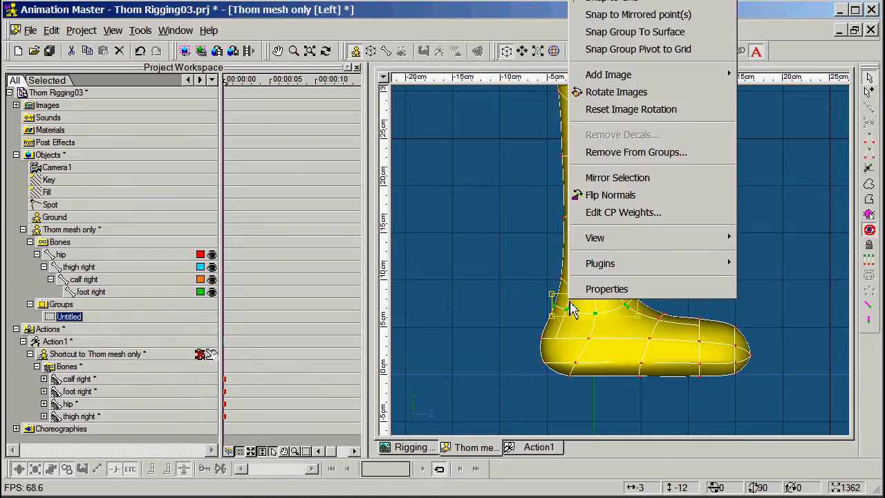
{"action": "left_click", "coordinate": [615, 216]}
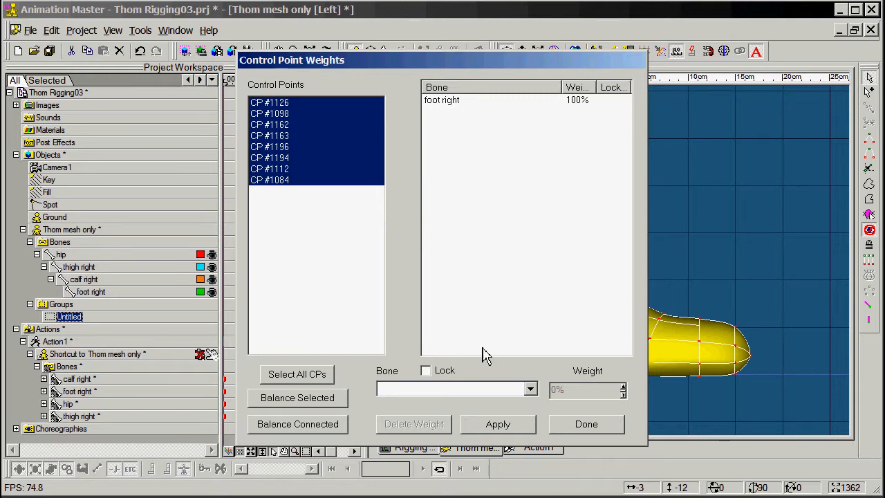
{"action": "left_click", "coordinate": [530, 390]}
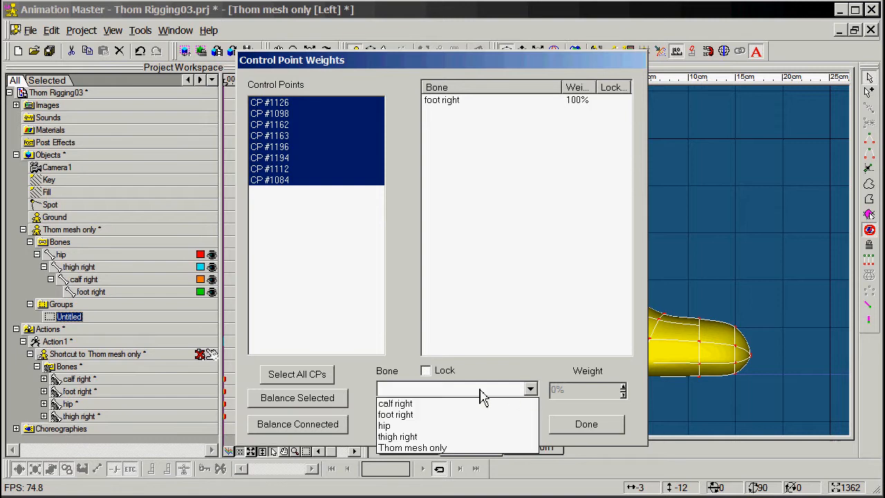
{"action": "left_click", "coordinate": [408, 407]}
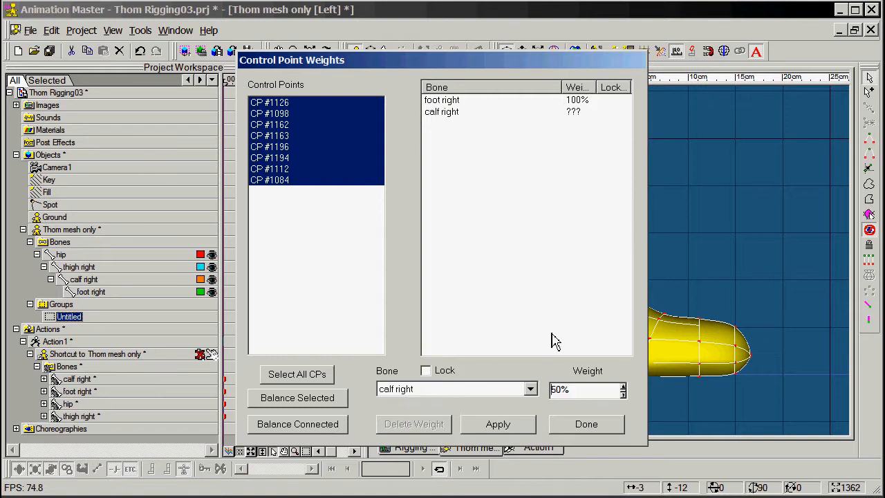
{"action": "left_click", "coordinate": [451, 114]}
{"action": "left_click_drag", "start_coordinate": [578, 390], "coordinate": [524, 379]}
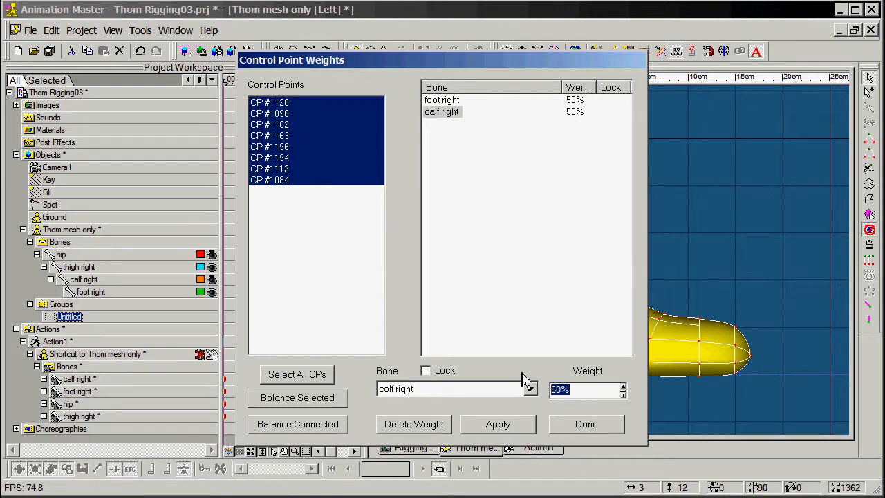
{"action": "type", "text": "5"}
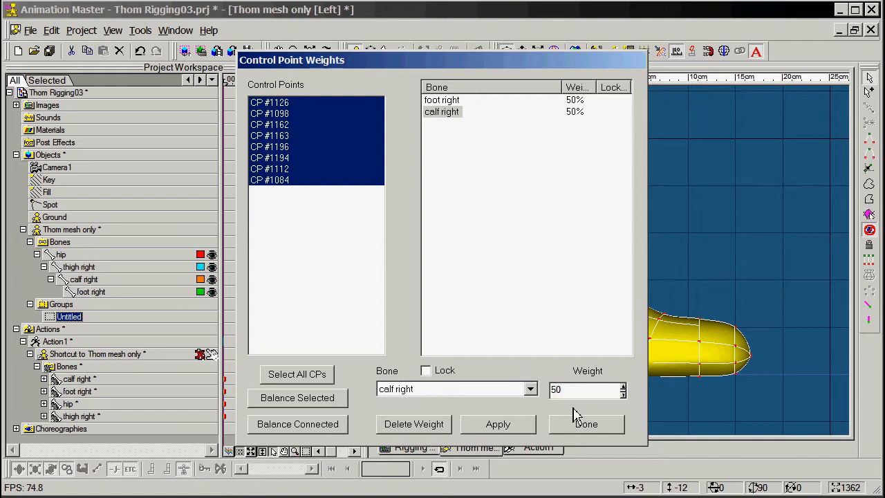
{"action": "left_click", "coordinate": [512, 426]}
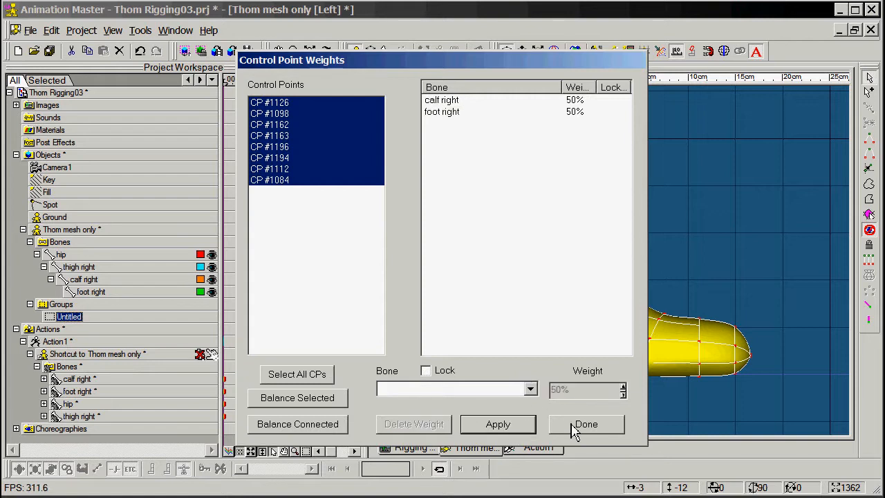
{"action": "left_click", "coordinate": [572, 426]}
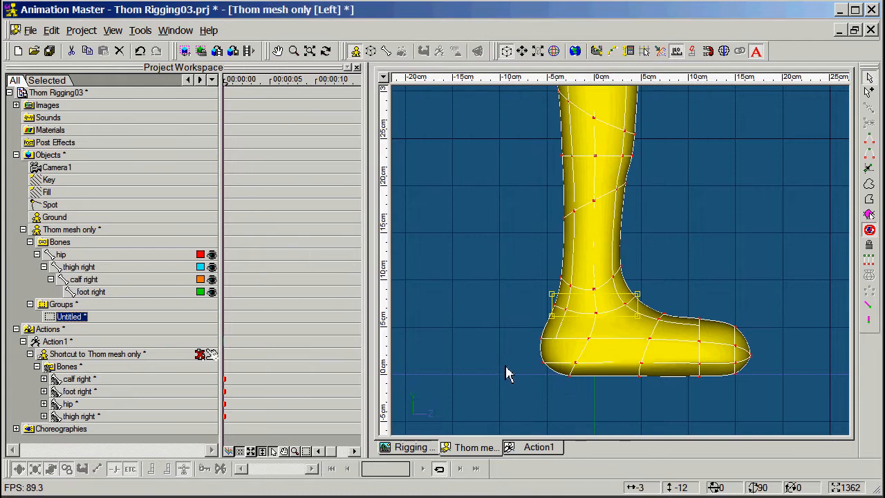
Close the Action1 window and create a new action using the Thom mesh only model, shown from the left.
{"action": "left_click", "coordinate": [539, 447]}
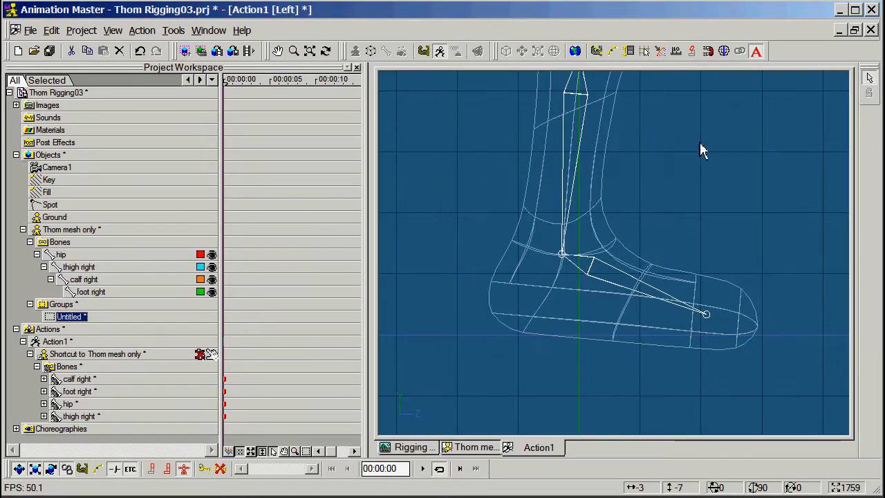
{"action": "left_click", "coordinate": [871, 30]}
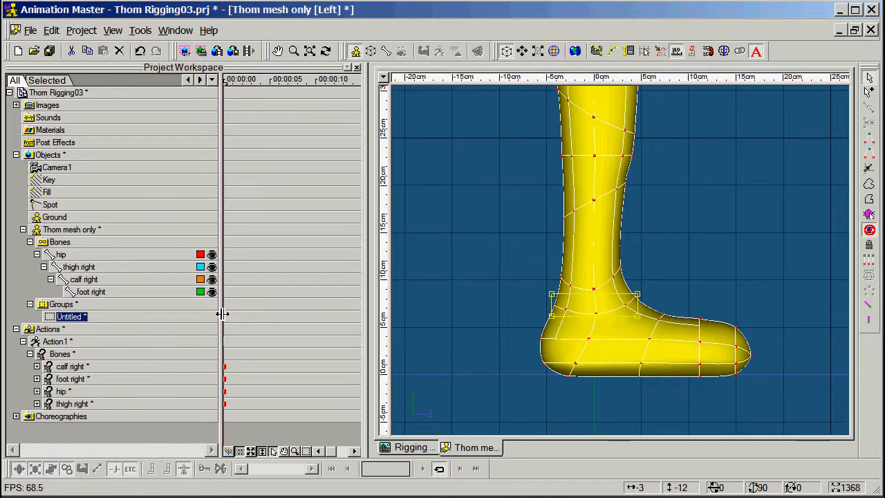
{"action": "left_click", "coordinate": [23, 341]}
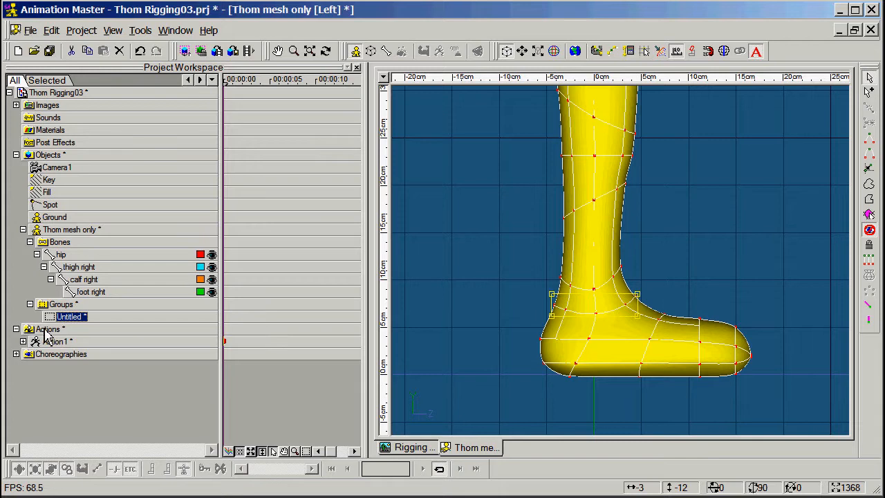
{"action": "left_click", "coordinate": [43, 330]}
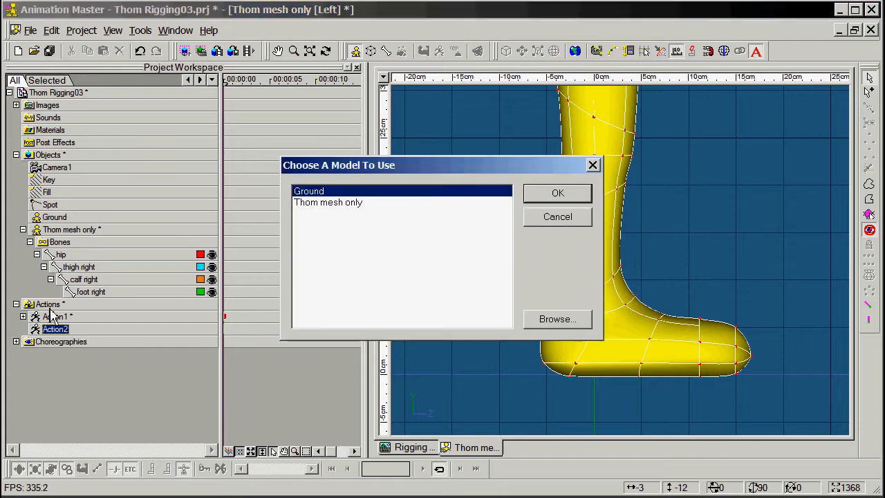
{"action": "left_click", "coordinate": [316, 202]}
{"action": "left_click", "coordinate": [539, 194]}
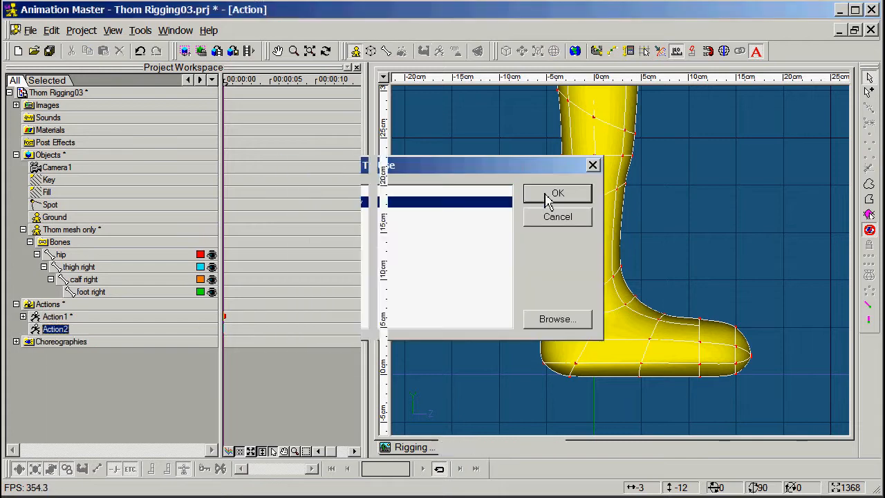
{"action": "key", "text": "4"}
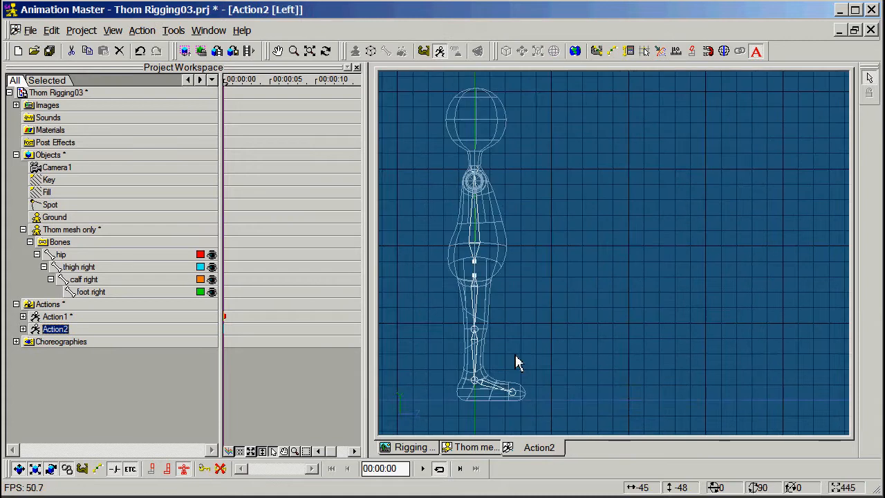
Rotate the foot right bone about its X-axis in the new action to test the ankle weighting, leaving the toes slightly raised.
{"action": "key", "text": "m"}
{"action": "left_click_drag", "start_coordinate": [516, 362], "coordinate": [612, 223]}
{"action": "key", "text": "z"}
{"action": "left_click_drag", "start_coordinate": [611, 223], "coordinate": [539, 295]}
{"action": "key", "text": "z"}
{"action": "key", "text": "m"}
{"action": "left_click_drag", "start_coordinate": [450, 267], "coordinate": [554, 270]}
{"action": "left_click", "coordinate": [608, 271]}
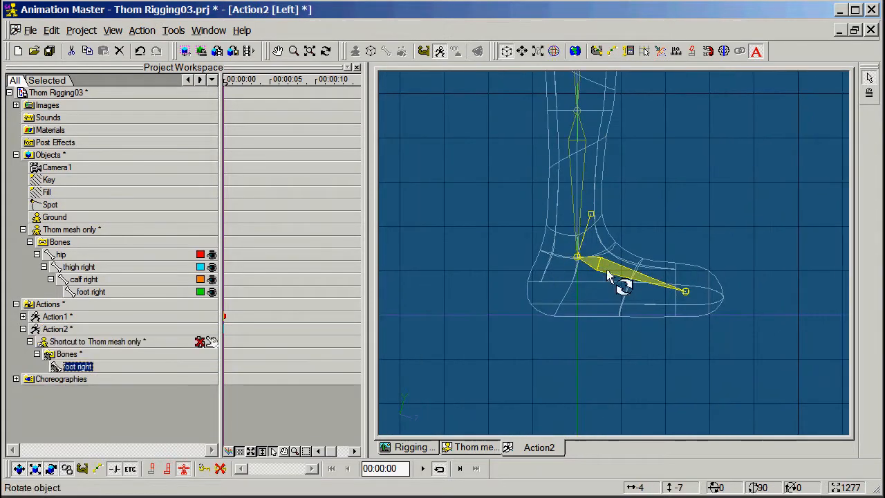
{"action": "left_click", "coordinate": [554, 51]}
{"action": "left_click", "coordinate": [647, 256]}
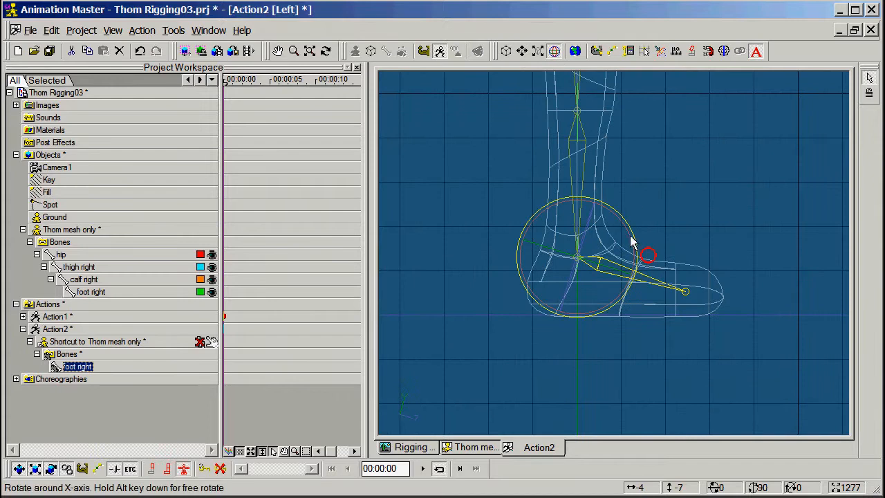
{"action": "mouse_move", "coordinate": [631, 242]}
{"action": "left_mouse_down"}
{"action": "mouse_move", "coordinate": [618, 283]}
{"action": "mouse_move", "coordinate": [632, 221]}
{"action": "mouse_move", "coordinate": [624, 195]}
{"action": "mouse_move", "coordinate": [630, 272]}
{"action": "mouse_move", "coordinate": [628, 177]}
{"action": "mouse_move", "coordinate": [621, 274]}
{"action": "mouse_move", "coordinate": [629, 189]}
{"action": "mouse_move", "coordinate": [626, 270]}
{"action": "mouse_move", "coordinate": [634, 192]}
{"action": "mouse_move", "coordinate": [630, 270]}
{"action": "mouse_move", "coordinate": [644, 198]}
{"action": "mouse_move", "coordinate": [634, 178]}
{"action": "mouse_move", "coordinate": [640, 223]}
{"action": "mouse_move", "coordinate": [631, 268]}
{"action": "mouse_move", "coordinate": [638, 212]}
{"action": "mouse_move", "coordinate": [630, 173]}
{"action": "mouse_move", "coordinate": [639, 217]}
{"action": "mouse_move", "coordinate": [631, 271]}
{"action": "mouse_move", "coordinate": [625, 178]}
{"action": "mouse_move", "coordinate": [632, 208]}
{"action": "mouse_move", "coordinate": [622, 269]}
{"action": "mouse_move", "coordinate": [627, 198]}
{"action": "mouse_move", "coordinate": [624, 247]}
{"action": "mouse_move", "coordinate": [624, 238]}
{"action": "left_mouse_up"}
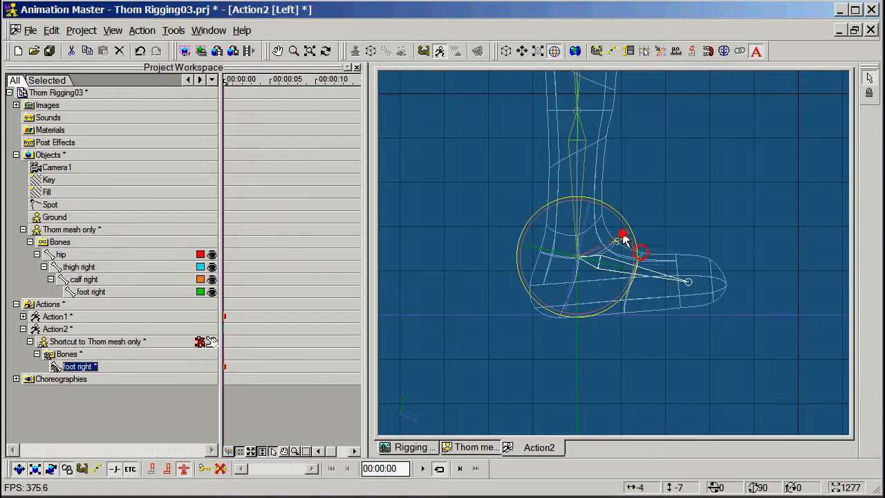
Rotate the calf right bone about its X-axis so the lower leg bends far backward at the knee.
{"action": "middle_click_drag", "start_coordinate": [650, 130], "coordinate": [683, 209]}
{"action": "scroll", "coordinate": [641, 236], "scroll_direction": "up", "scroll_amount": 4}
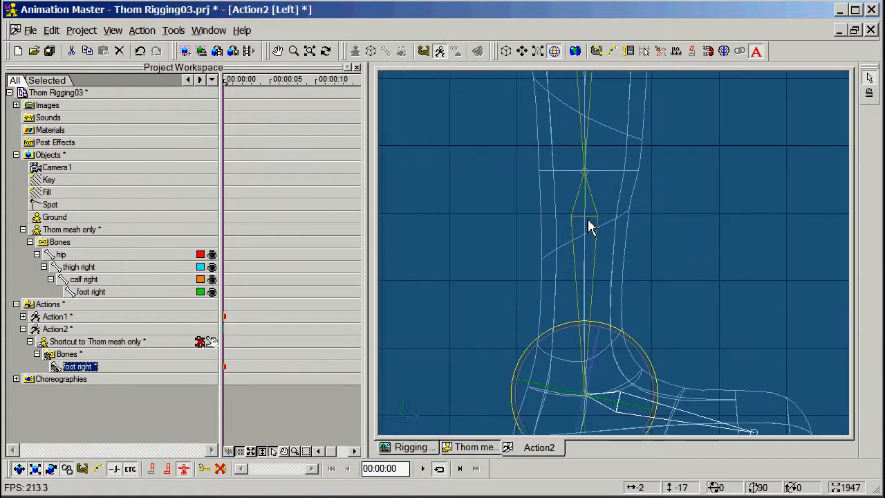
{"action": "left_click", "coordinate": [589, 223]}
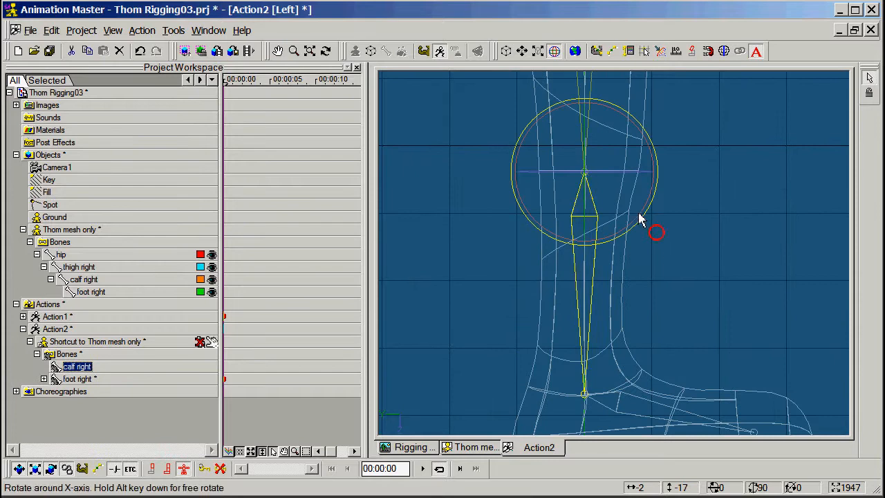
{"action": "left_click_drag", "start_coordinate": [641, 218], "coordinate": [574, 243]}
{"action": "middle_click_drag", "start_coordinate": [628, 268], "coordinate": [706, 308]}
{"action": "scroll", "coordinate": [706, 307], "scroll_direction": "down", "scroll_amount": 3}
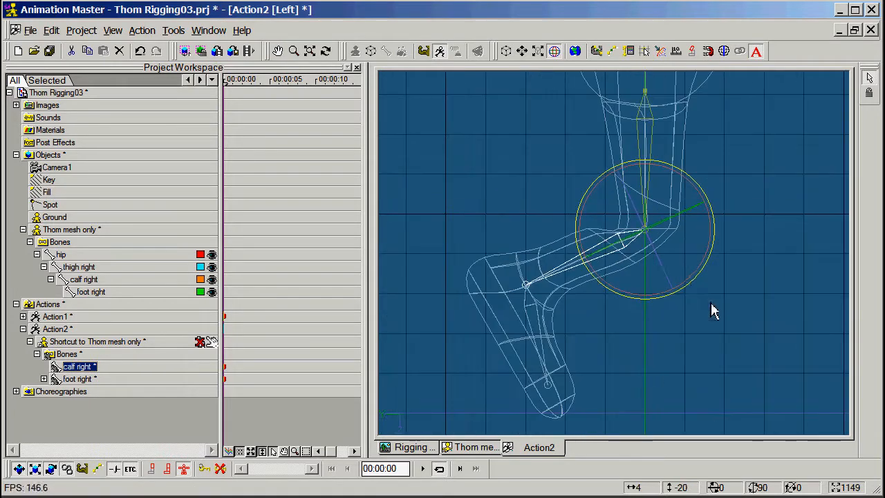
Rotate the calf right bone back until the lower leg hangs straight below the knee, and deselect the bone.
{"action": "left_click_drag", "start_coordinate": [700, 289], "coordinate": [742, 196]}
{"action": "left_click", "coordinate": [754, 256]}
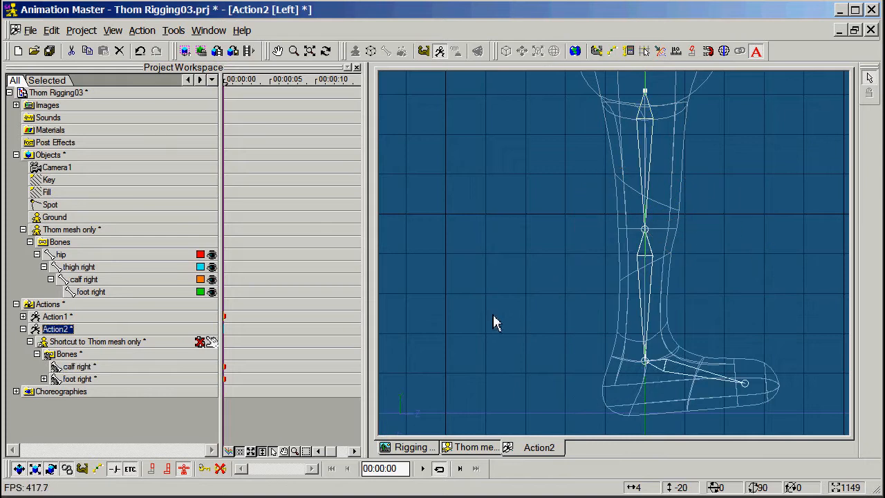
Edit the knee ring's control point weights in the Thom mesh only model, adding calf right at 50%, and apply them.
{"action": "left_click", "coordinate": [472, 448]}
{"action": "middle_click_drag", "start_coordinate": [582, 208], "coordinate": [564, 293]}
{"action": "scroll", "coordinate": [564, 299], "scroll_direction": "down", "scroll_amount": 2}
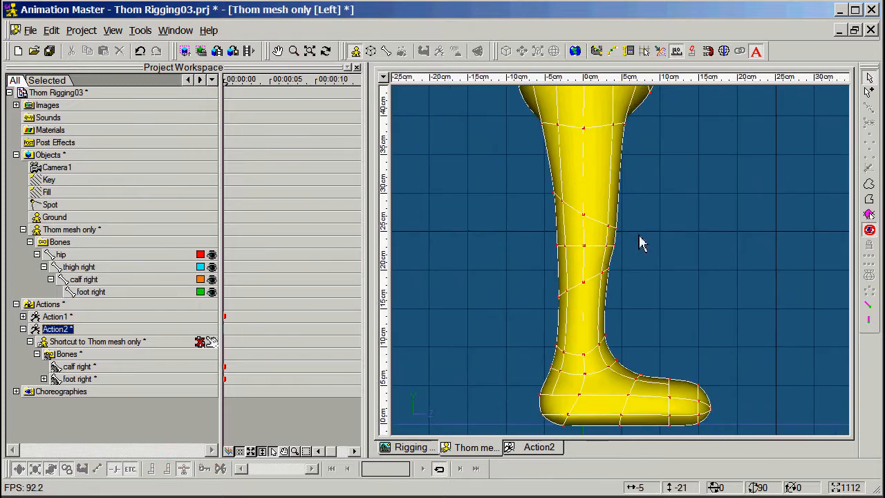
{"action": "left_click_drag", "start_coordinate": [640, 242], "coordinate": [531, 258]}
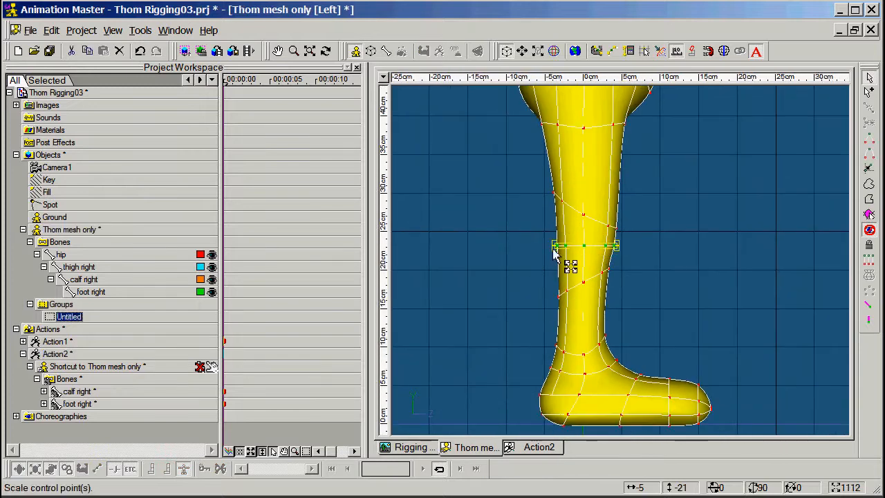
{"action": "right_click", "coordinate": [568, 250]}
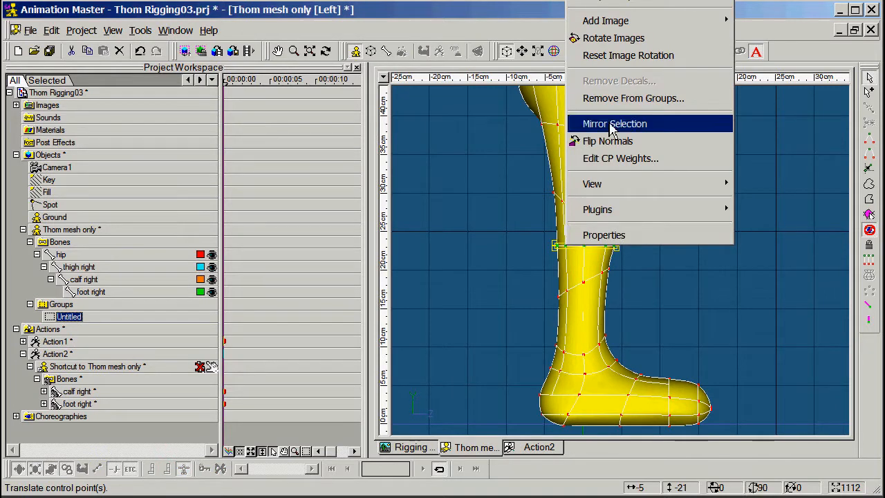
{"action": "left_click", "coordinate": [612, 158]}
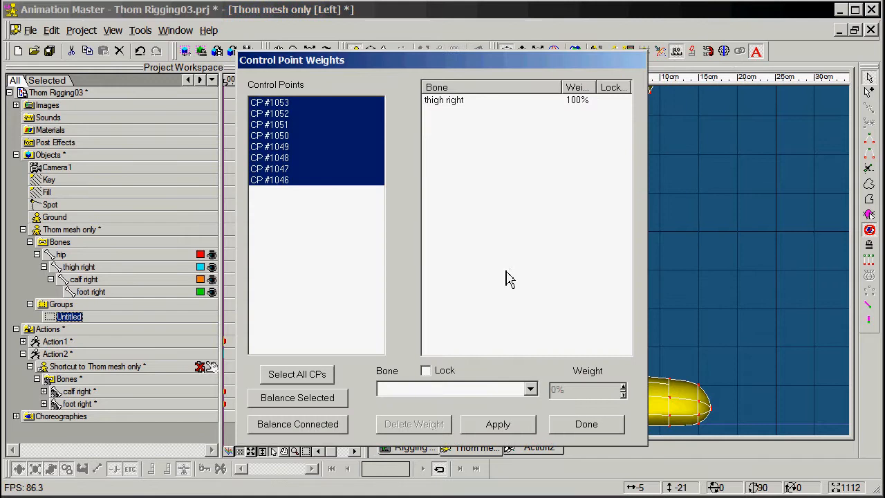
{"action": "left_click", "coordinate": [533, 390]}
{"action": "left_click", "coordinate": [407, 404]}
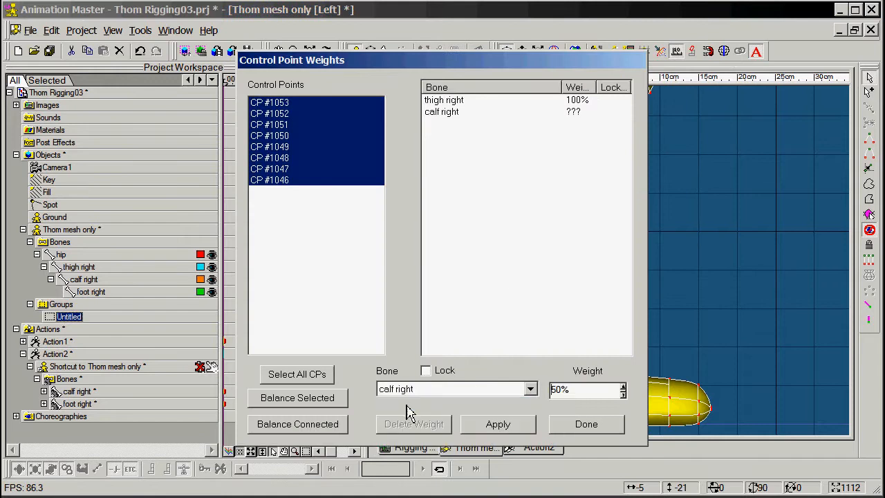
{"action": "left_click", "coordinate": [492, 427]}
{"action": "left_click", "coordinate": [587, 425]}
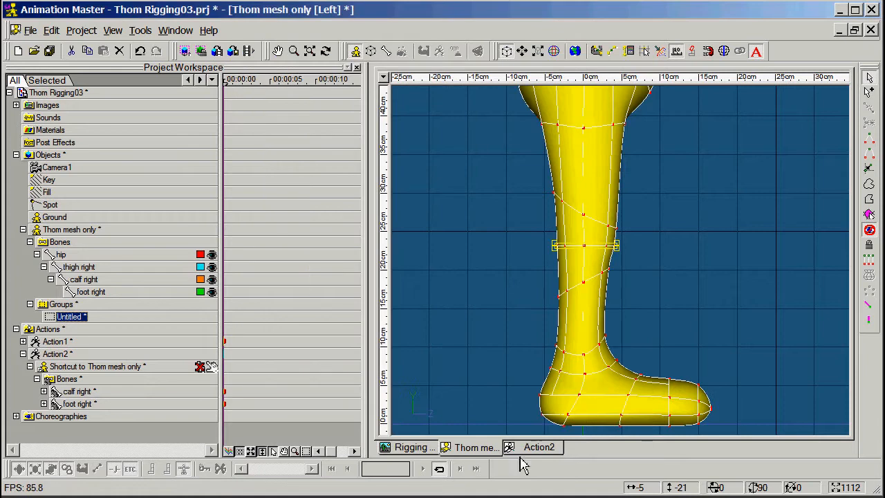
Close the Action2 window and create a new action using the Thom mesh only model, framing the lower leg from the left.
{"action": "left_click", "coordinate": [539, 448]}
{"action": "left_click", "coordinate": [872, 32]}
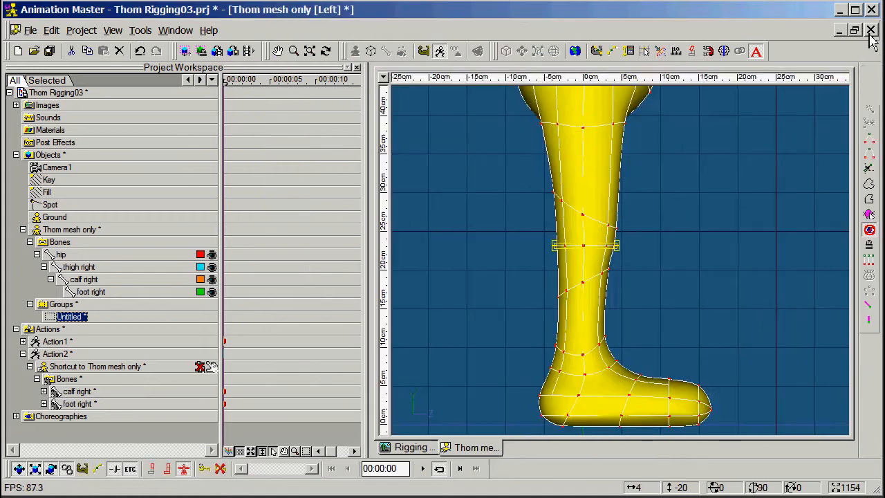
{"action": "left_click", "coordinate": [41, 330]}
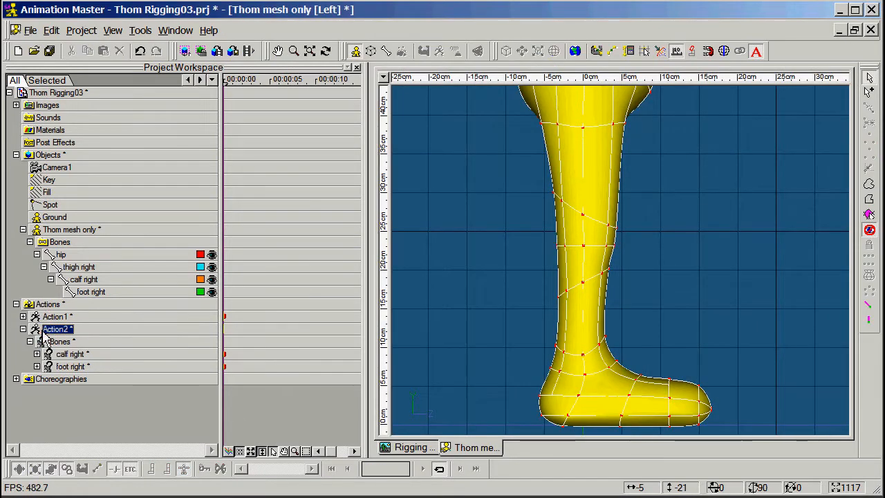
{"action": "double_click", "coordinate": [34, 304]}
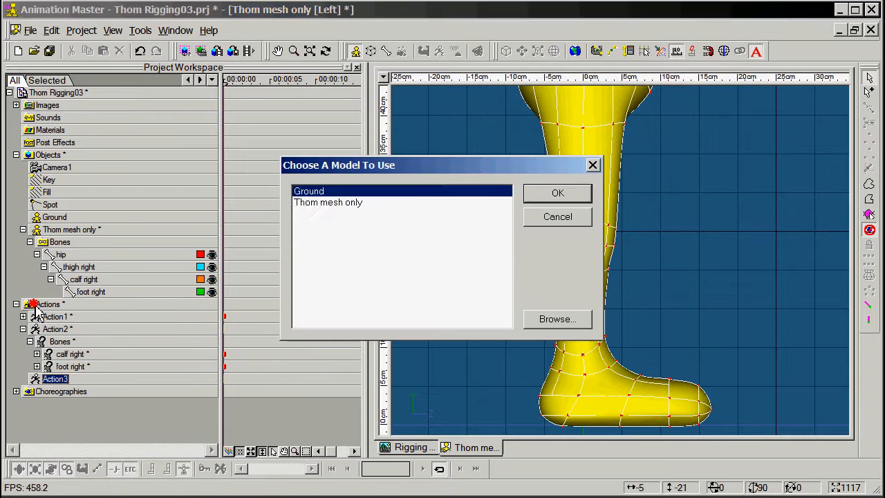
{"action": "left_click", "coordinate": [347, 205]}
{"action": "left_click", "coordinate": [534, 197]}
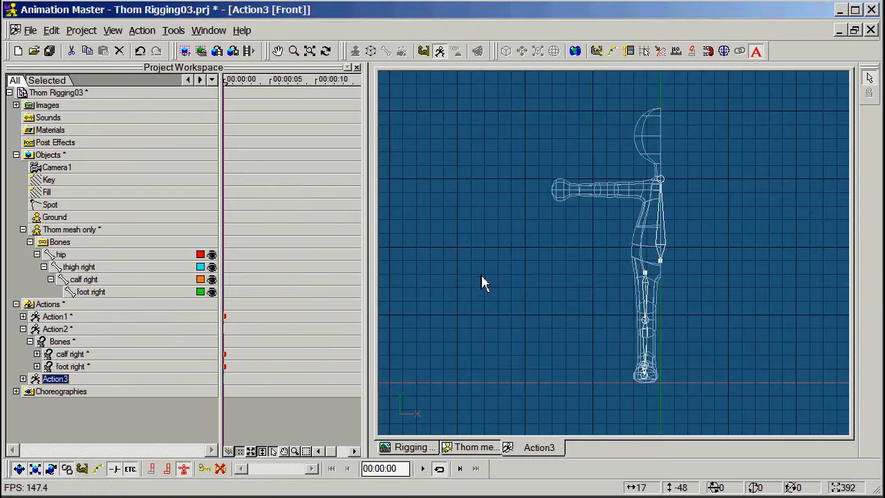
{"action": "key", "text": "3"}
{"action": "scroll", "coordinate": [534, 326], "scroll_direction": "up", "scroll_amount": 5}
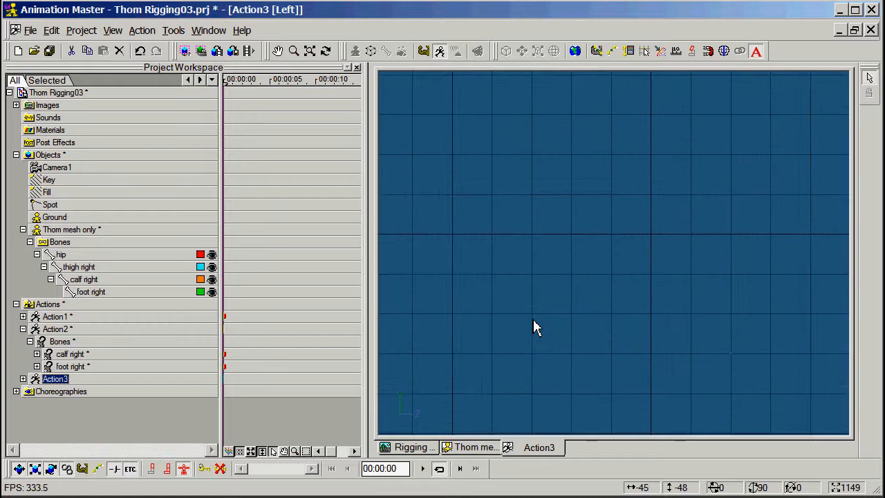
{"action": "middle_click_drag", "start_coordinate": [479, 311], "coordinate": [763, 196]}
{"action": "middle_click_drag", "start_coordinate": [585, 334], "coordinate": [664, 192]}
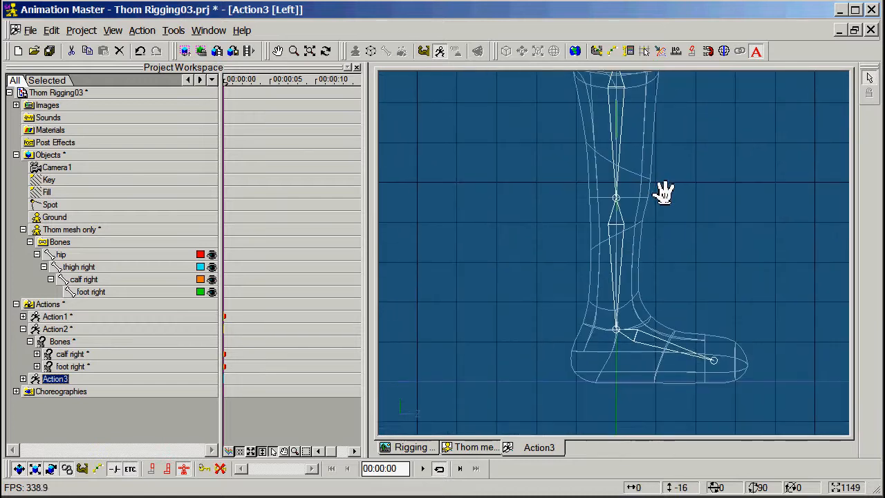
Bend the calf right bone far backward to test the knee weighting, and rotate it back until the leg is straight.
{"action": "left_click", "coordinate": [619, 258]}
{"action": "key", "text": "r"}
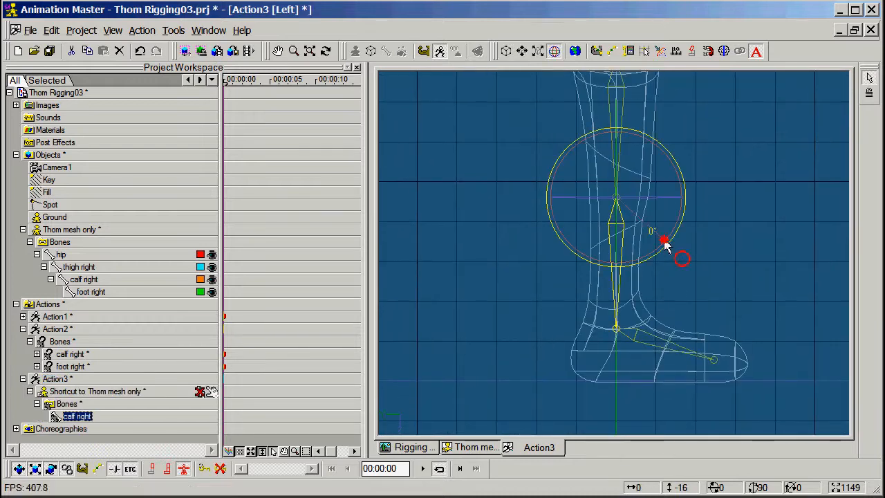
{"action": "left_click_drag", "start_coordinate": [664, 245], "coordinate": [573, 253]}
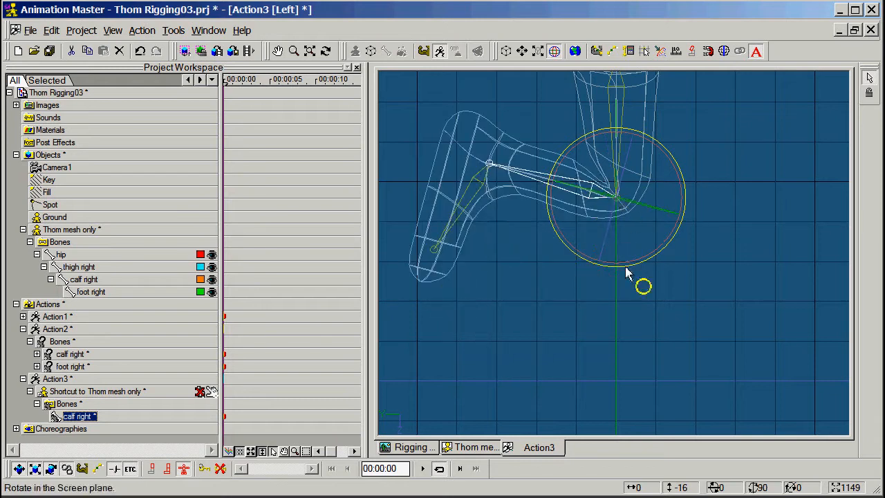
{"action": "left_click_drag", "start_coordinate": [628, 265], "coordinate": [661, 181]}
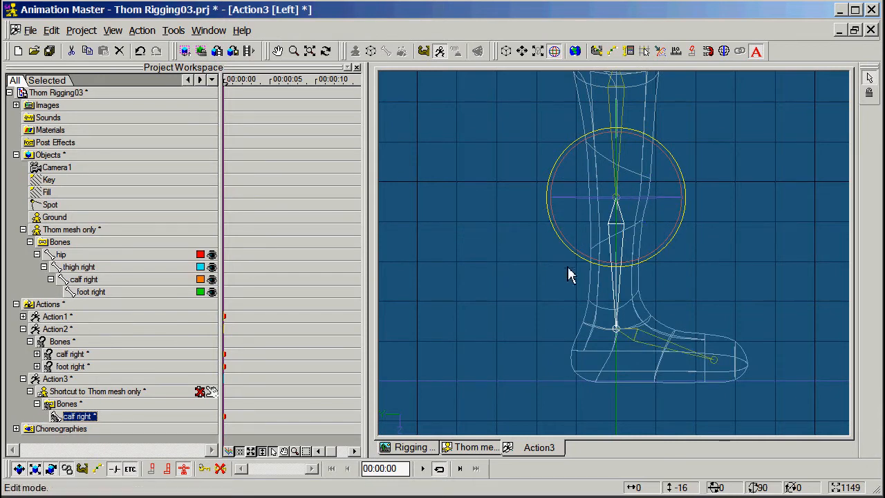
{"action": "left_click", "coordinate": [713, 202]}
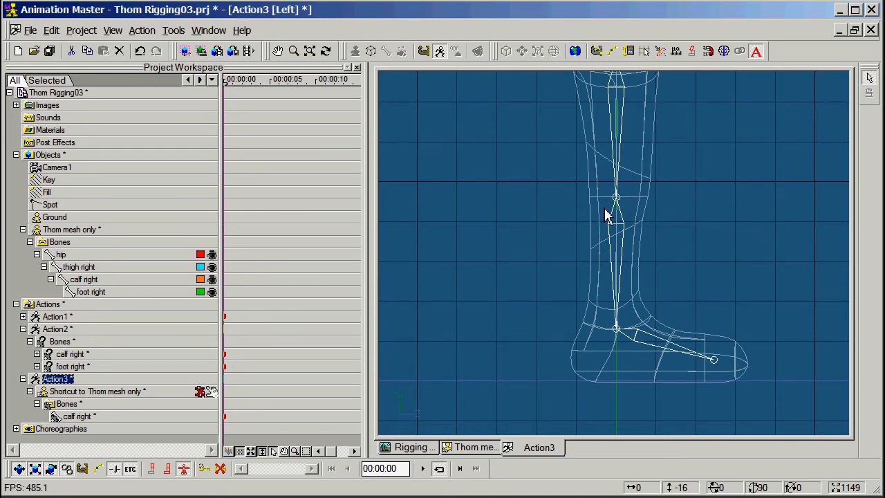
{"action": "left_click", "coordinate": [614, 249]}
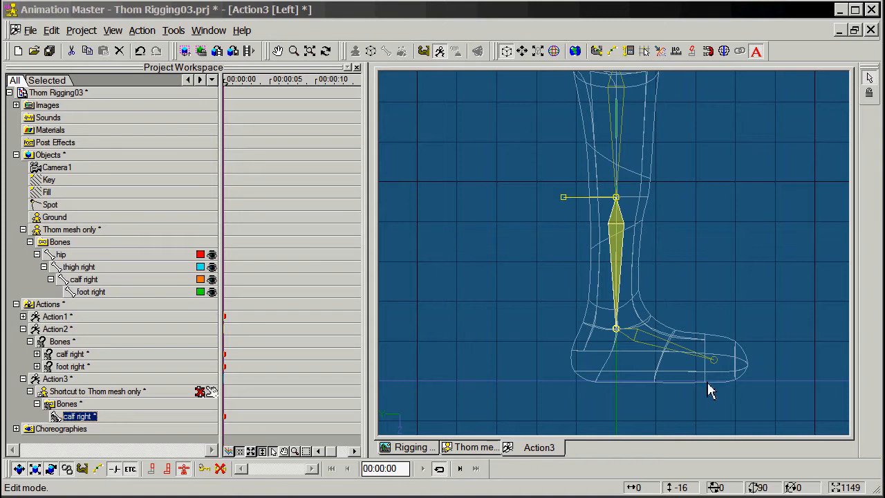
Add a bone about 7 cm long to the Thom mesh only model, running from the knee joint down along the calf bone.
{"action": "left_click", "coordinate": [473, 448]}
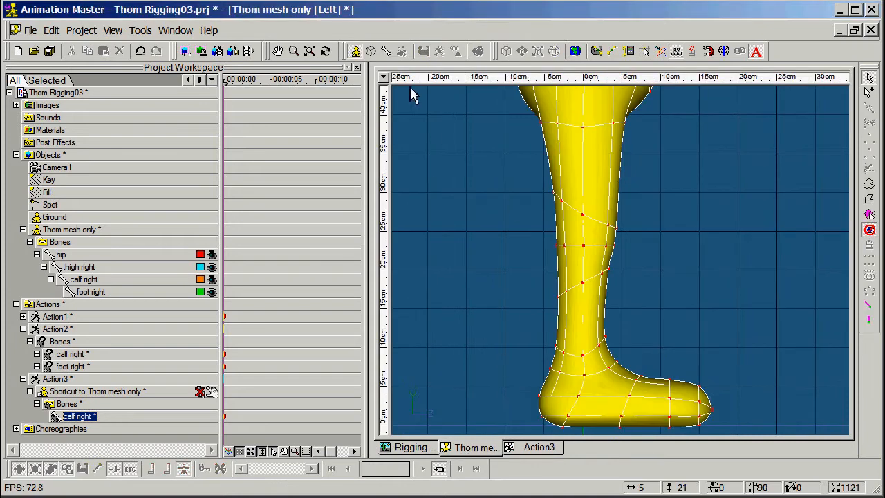
{"action": "left_click", "coordinate": [387, 53]}
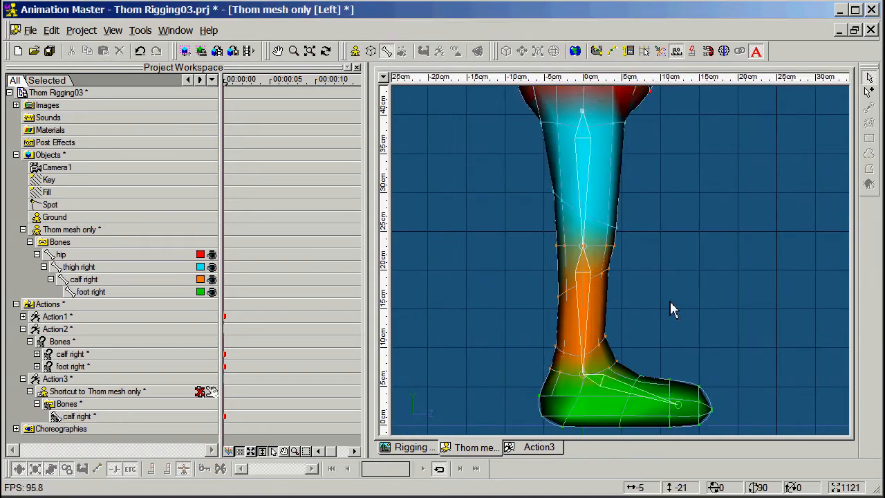
{"action": "right_click_drag", "start_coordinate": [670, 302], "coordinate": [687, 262]}
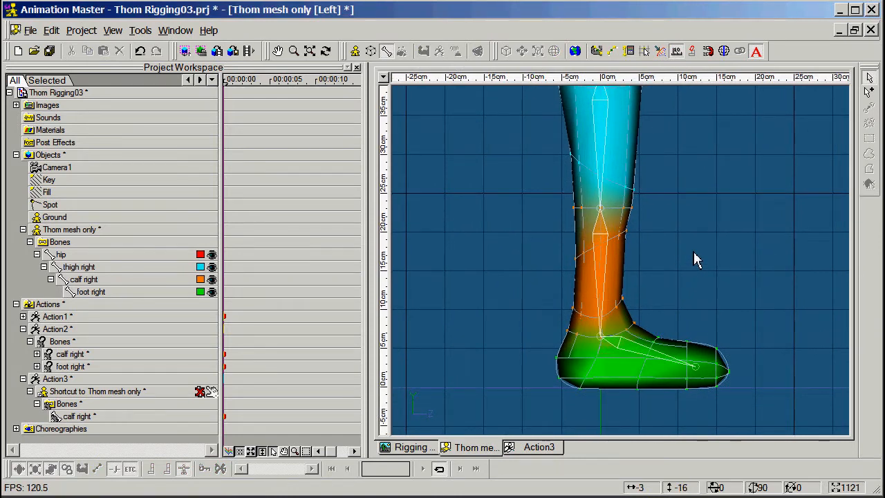
{"action": "left_click", "coordinate": [869, 93]}
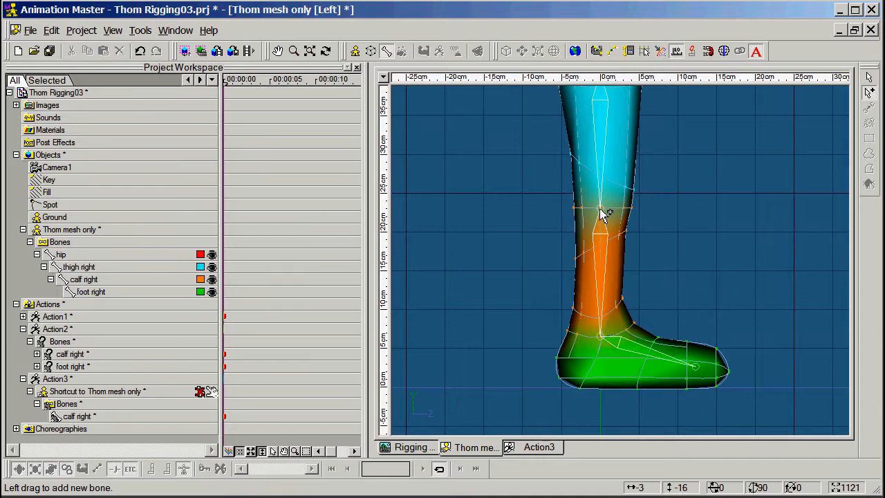
{"action": "left_click_drag", "start_coordinate": [601, 207], "coordinate": [603, 268]}
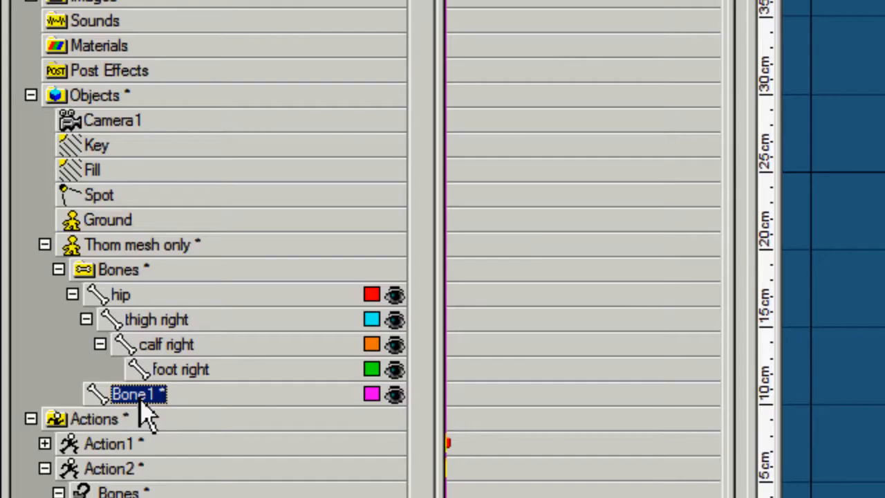
Rename the newly added bone as knee fan.
{"action": "right_click", "coordinate": [139, 402]}
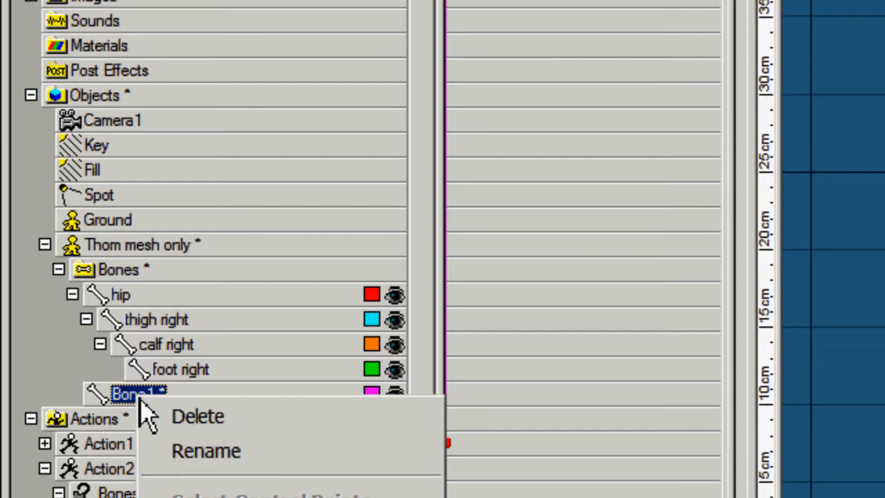
{"action": "left_click", "coordinate": [192, 456]}
{"action": "type", "text": "k"}
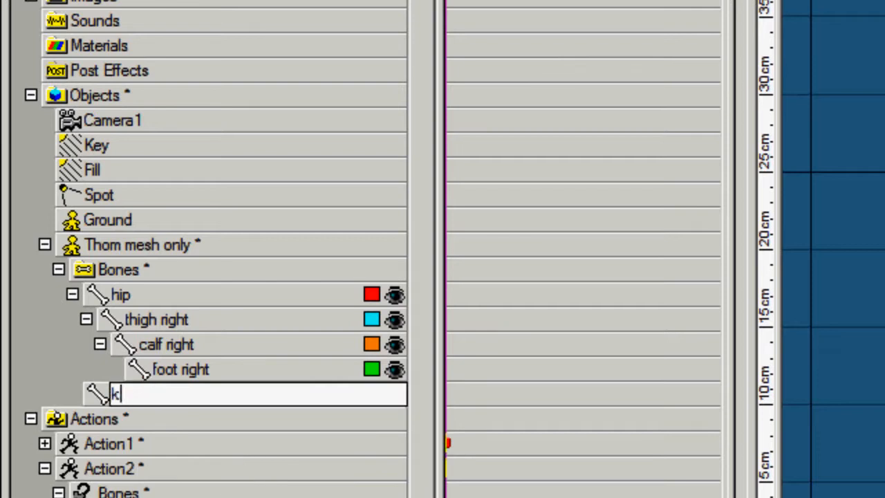
{"action": "type", "text": "nee fan"}
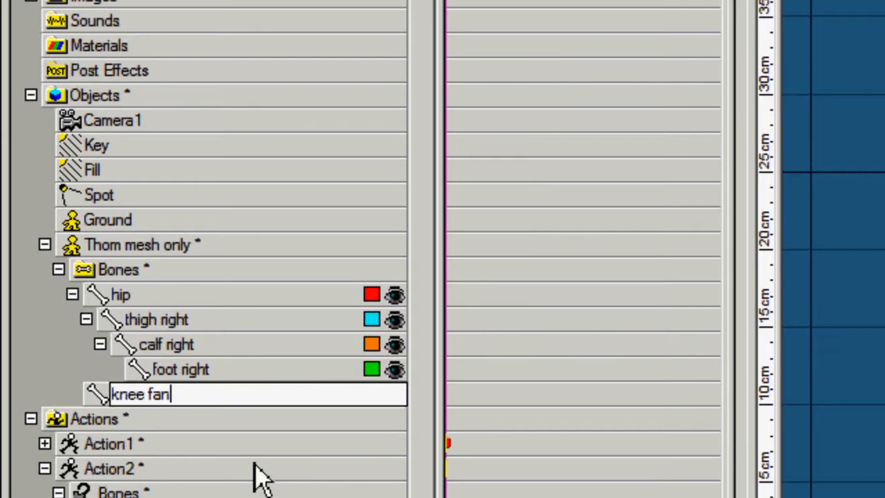
{"action": "key", "text": "Return"}
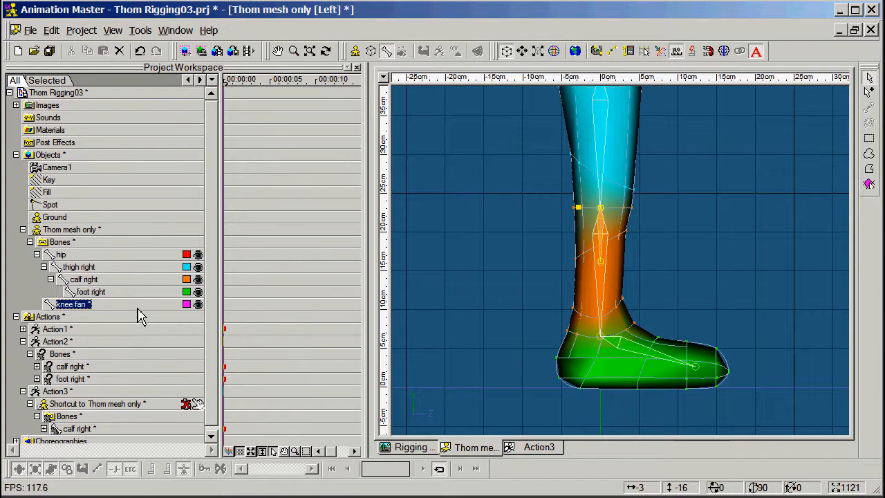
Make the knee fan bone a child of the thigh right bone.
{"action": "left_click", "coordinate": [599, 131]}
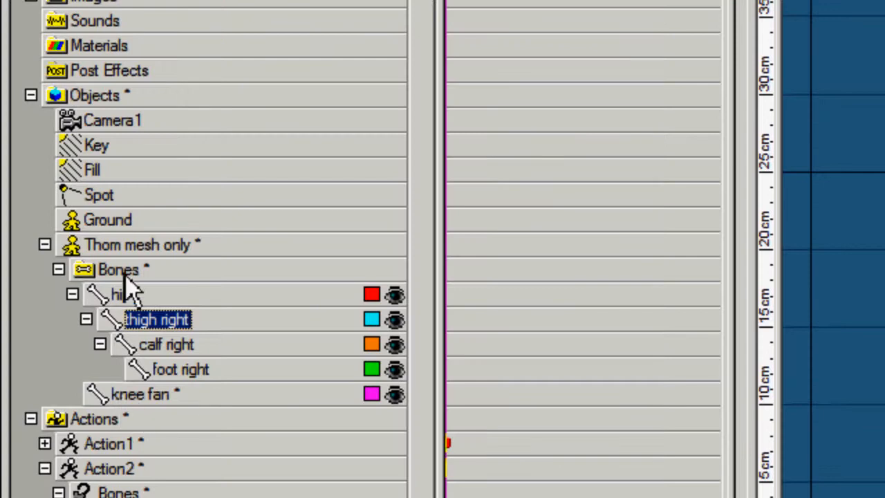
{"action": "left_click", "coordinate": [126, 394]}
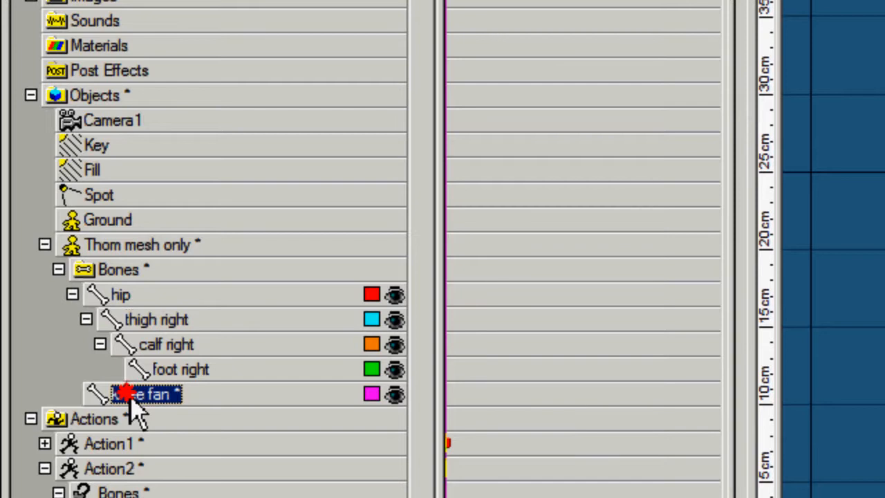
{"action": "left_click_drag", "start_coordinate": [129, 401], "coordinate": [165, 328]}
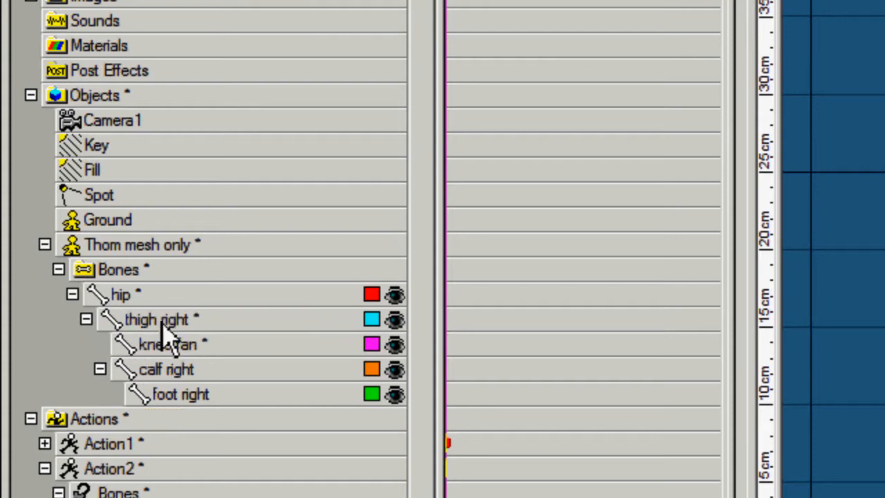
Rename the knee fan bone as knee fan right.
{"action": "left_click", "coordinate": [198, 350]}
{"action": "right_click", "coordinate": [201, 347]}
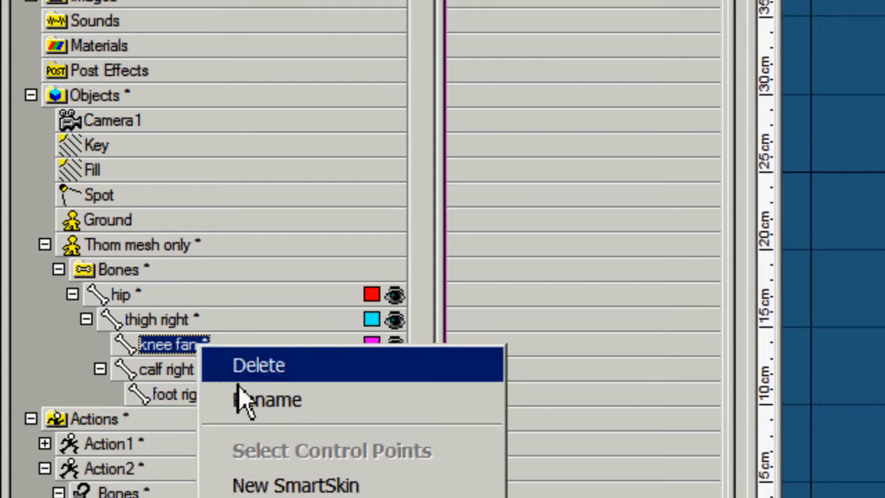
{"action": "left_click", "coordinate": [243, 399]}
{"action": "left_click", "coordinate": [209, 344]}
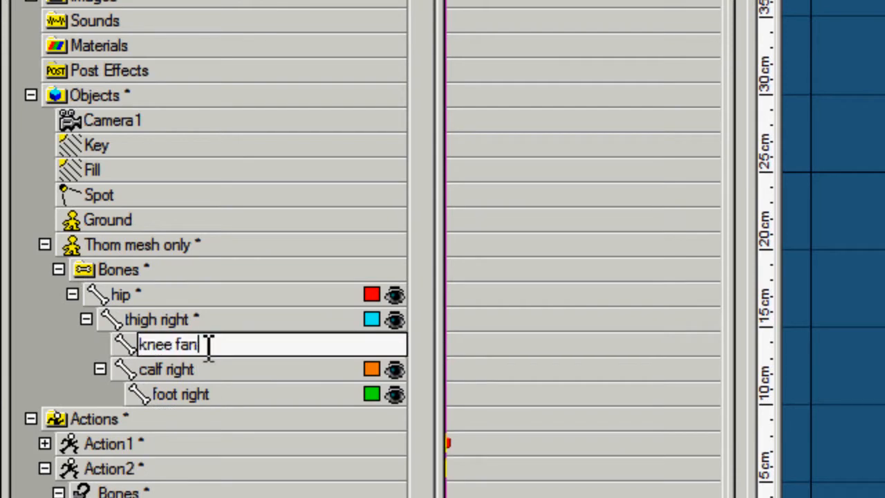
{"action": "type", "text": "right"}
{"action": "key", "text": "Return"}
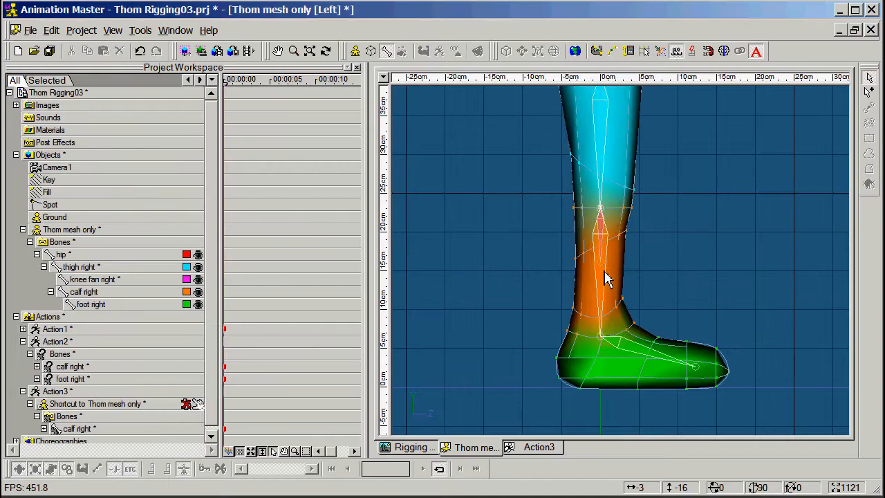
Assign the ring of control points around the knee to the knee fan right bone.
{"action": "scroll", "coordinate": [608, 277], "scroll_direction": "up", "scroll_amount": 2}
{"action": "middle_click_drag", "start_coordinate": [608, 277], "coordinate": [609, 243]}
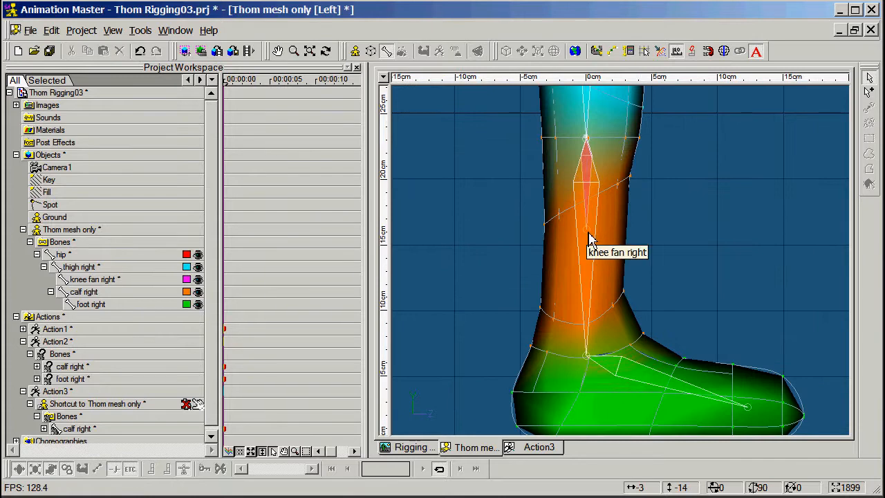
{"action": "left_click", "coordinate": [590, 238]}
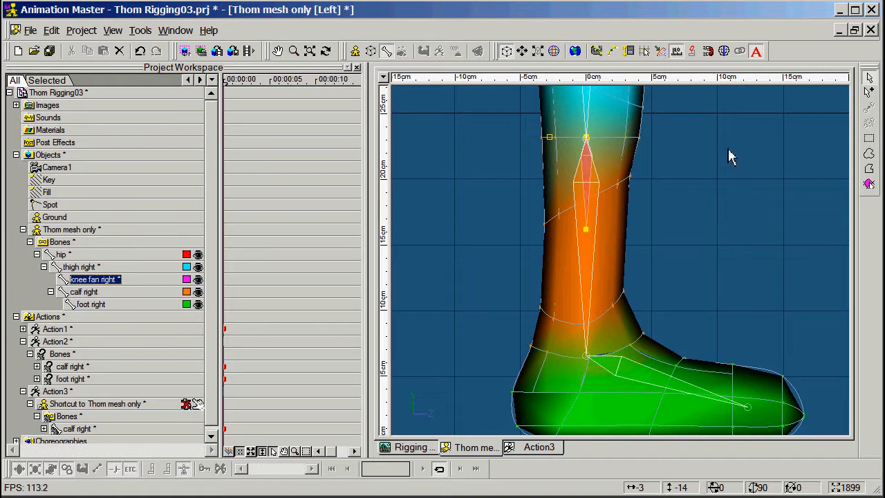
{"action": "left_click", "coordinate": [871, 142]}
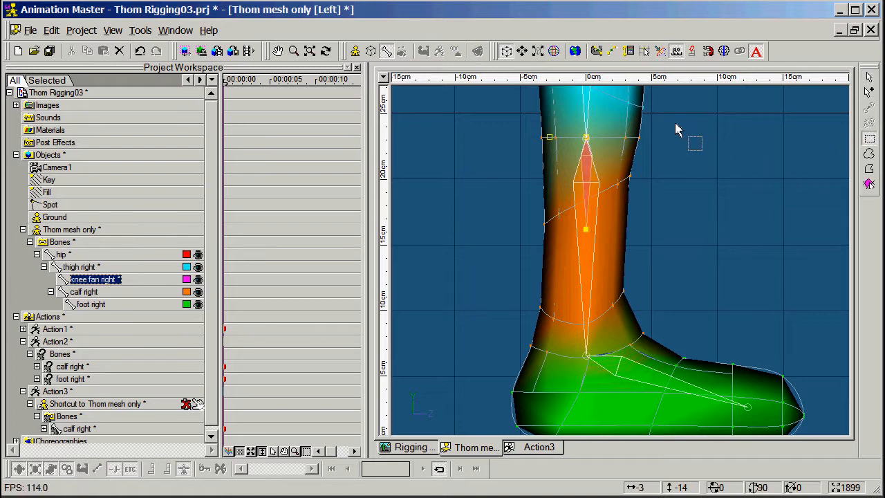
{"action": "left_click_drag", "start_coordinate": [668, 125], "coordinate": [512, 161]}
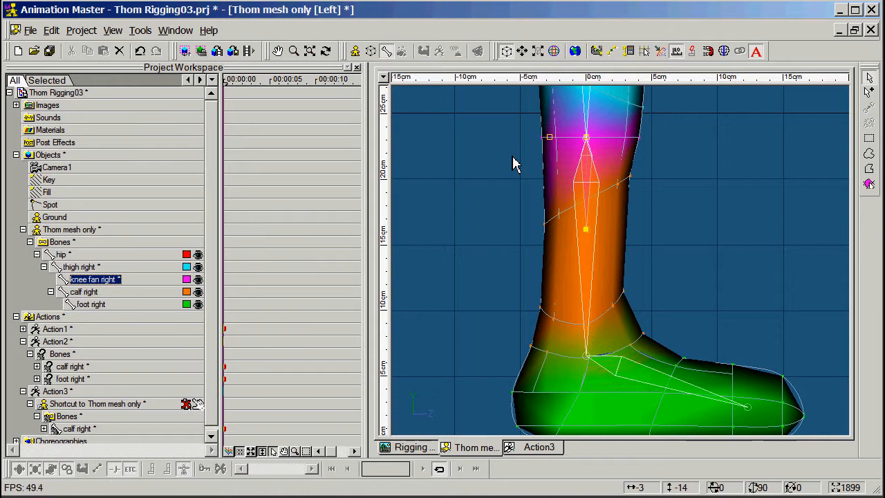
{"action": "middle_click_drag", "start_coordinate": [715, 198], "coordinate": [716, 213]}
{"action": "scroll", "coordinate": [715, 212], "scroll_direction": "down", "scroll_amount": 4}
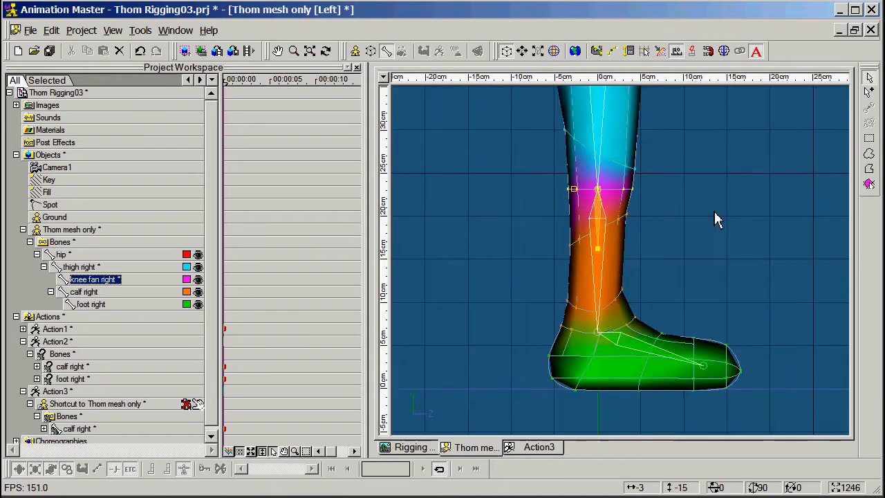
{"action": "left_click", "coordinate": [668, 221]}
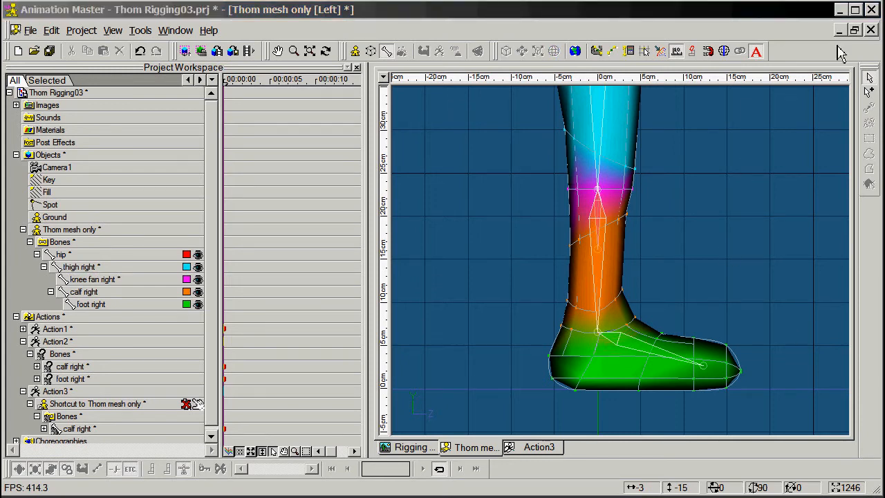
Close the Action3 window and create a new action that uses the Thom mesh only model.
{"action": "left_click", "coordinate": [540, 448]}
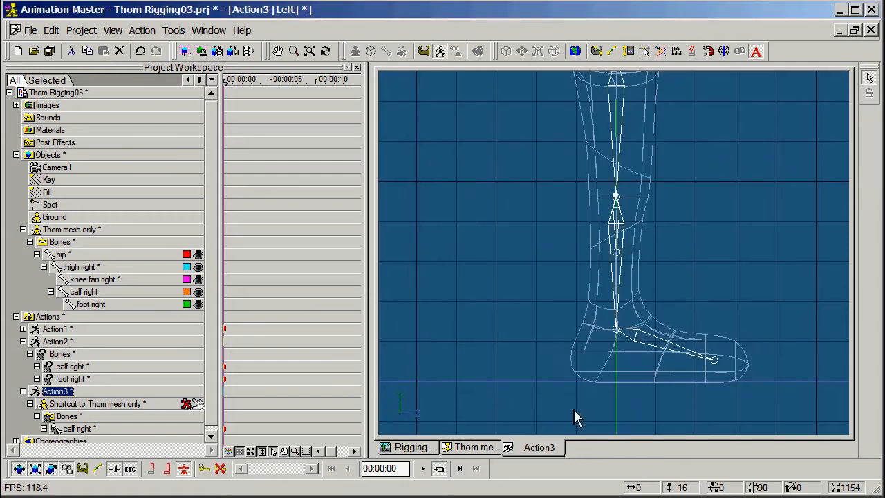
{"action": "left_click", "coordinate": [872, 29]}
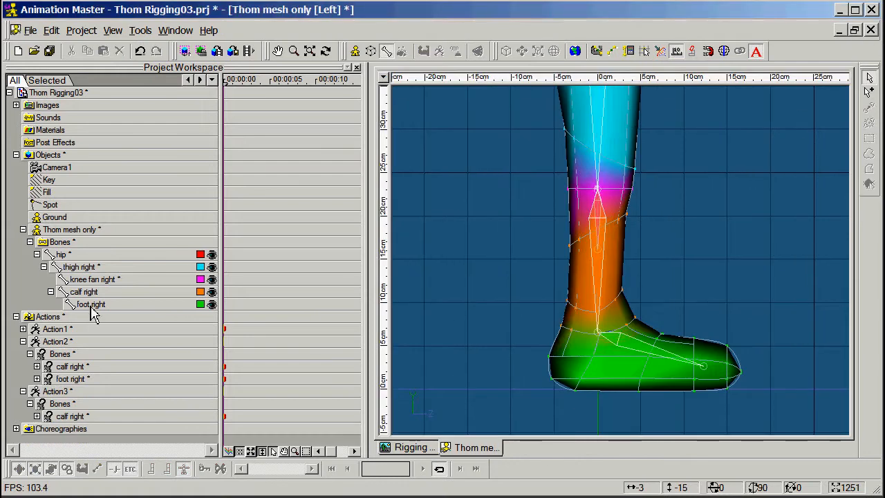
{"action": "left_click", "coordinate": [49, 316]}
{"action": "double_click", "coordinate": [30, 315]}
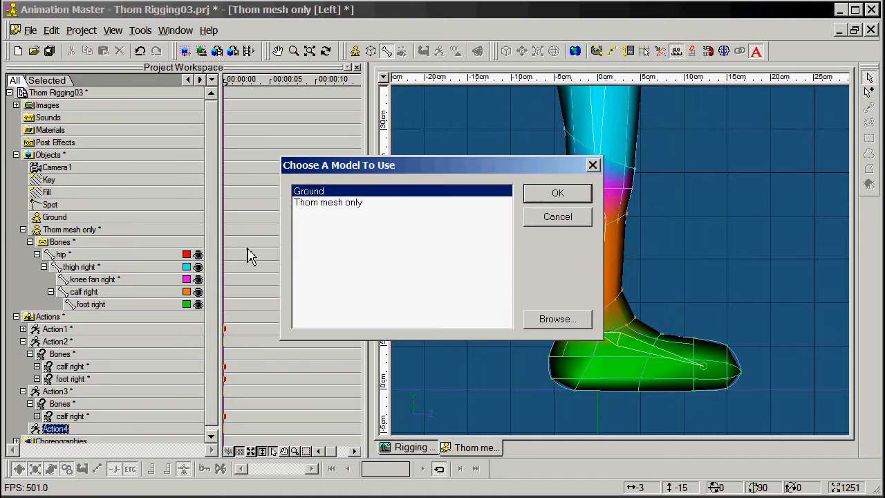
{"action": "left_click", "coordinate": [325, 202]}
{"action": "left_click", "coordinate": [537, 195]}
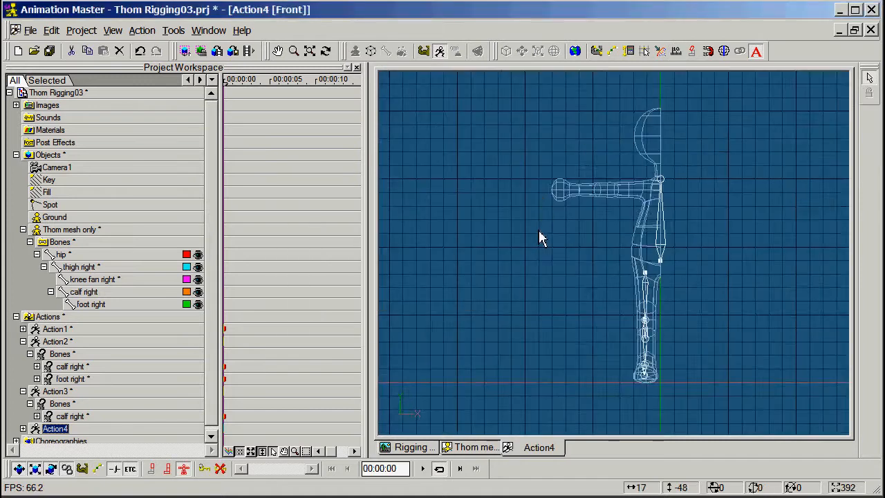
Bend the calf right bone partway backward around its X-axis at the knee in the left view.
{"action": "middle_click_drag", "start_coordinate": [585, 299], "coordinate": [690, 271]}
{"action": "scroll", "coordinate": [679, 235], "scroll_direction": "up", "scroll_amount": 4}
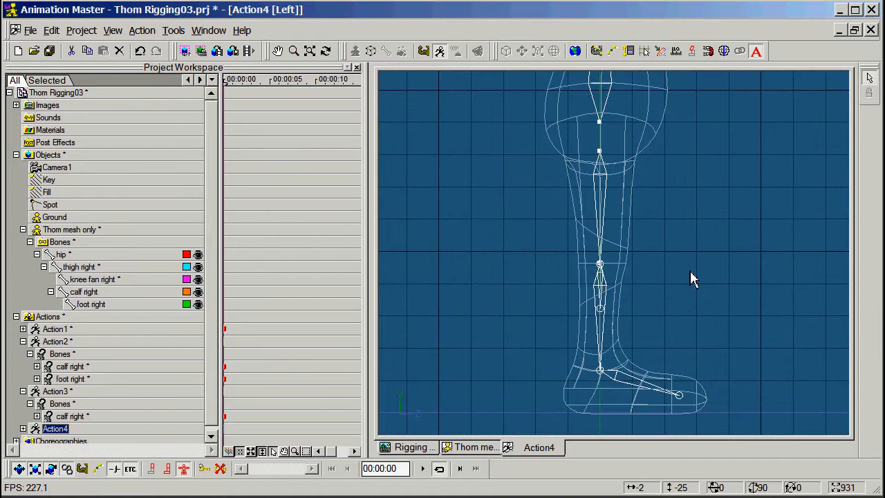
{"action": "left_click", "coordinate": [601, 343]}
{"action": "key", "text": "r"}
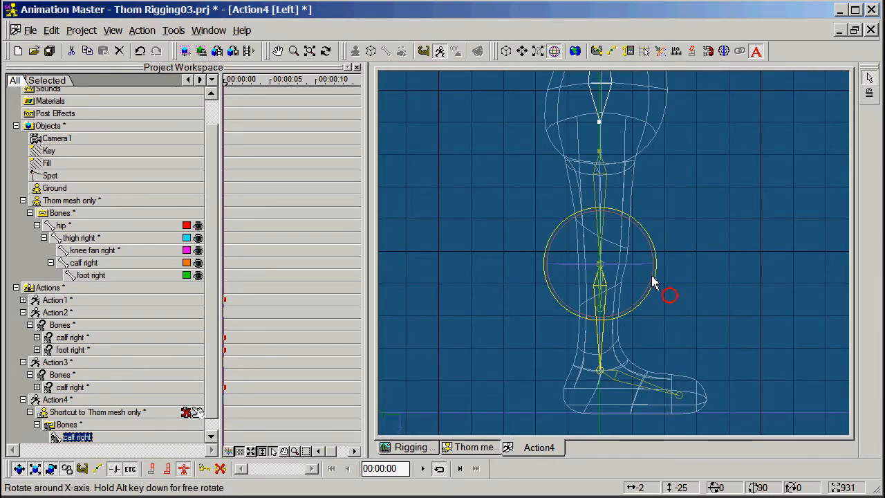
{"action": "left_click_drag", "start_coordinate": [644, 279], "coordinate": [627, 311]}
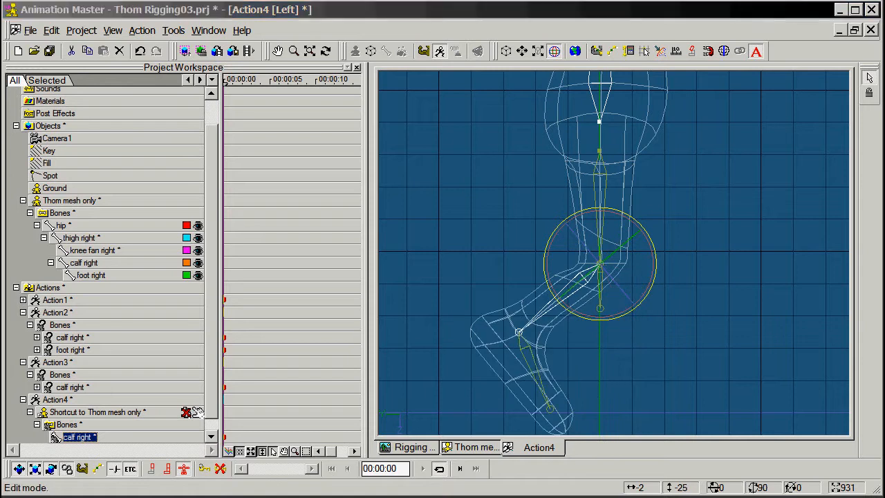
Try rotating the thigh right bone at the hip to test how the knee fan bone follows it.
{"action": "left_click", "coordinate": [599, 311]}
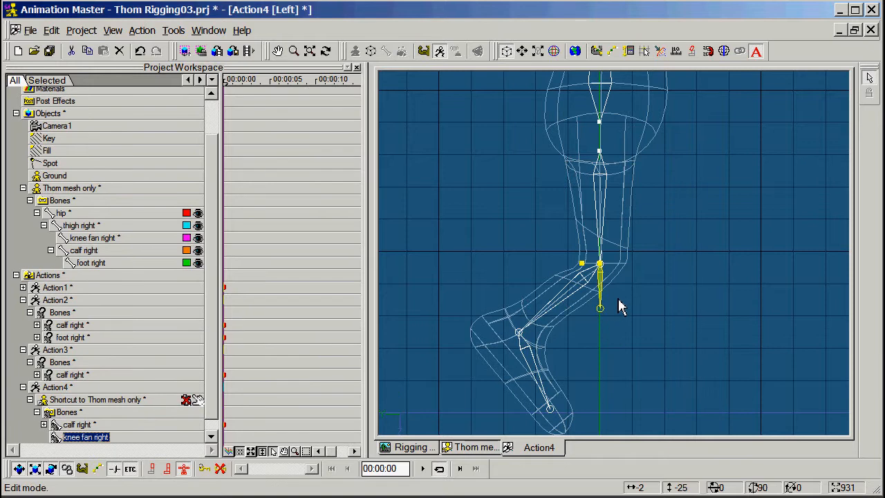
{"action": "key", "text": "r"}
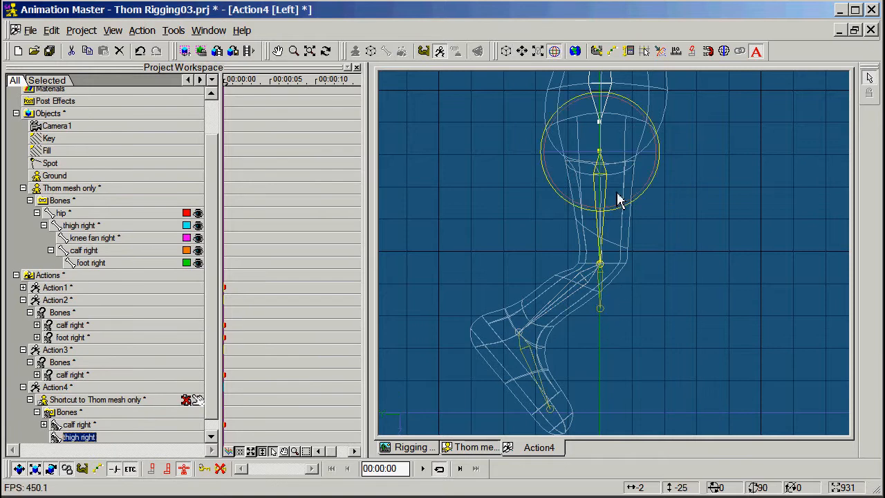
{"action": "left_click_drag", "start_coordinate": [625, 204], "coordinate": [635, 229]}
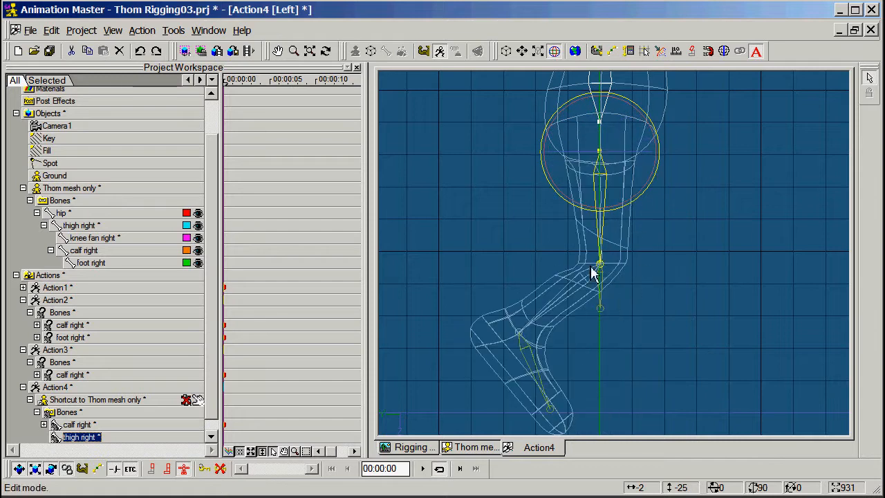
Rotate the knee fan right bone backward to about half the angle of the bent calf.
{"action": "left_click", "coordinate": [600, 307]}
{"action": "key", "text": "r"}
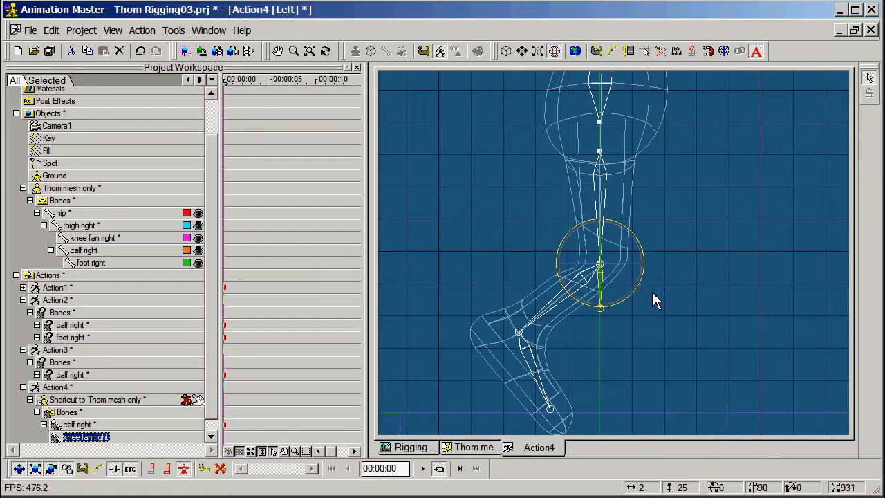
{"action": "left_click_drag", "start_coordinate": [638, 276], "coordinate": [595, 316]}
Bend the calf right bone further backward until the lower leg is roughly horizontal.
{"action": "left_click", "coordinate": [555, 299]}
{"action": "key", "text": "r"}
{"action": "left_click", "coordinate": [598, 316]}
Rotate the knee fan right bone further back to point about halfway between the straight-leg direction and the horizontal calf.
{"action": "left_click", "coordinate": [589, 291]}
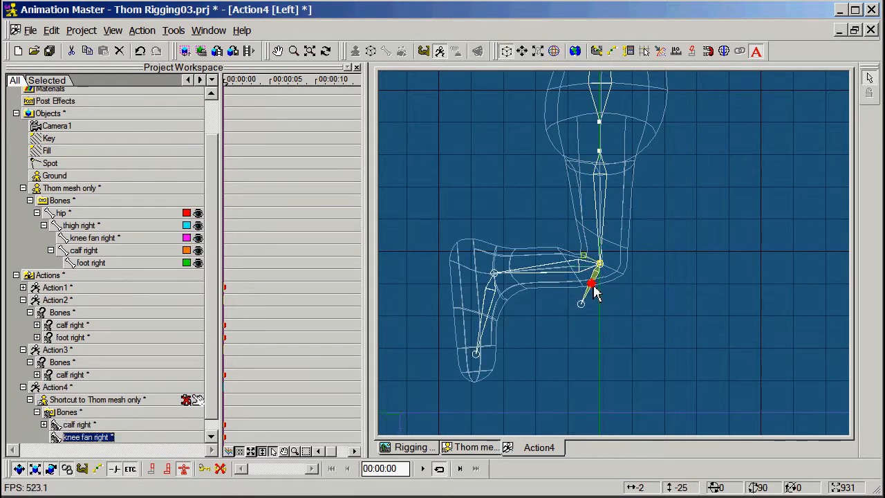
{"action": "key", "text": "r"}
{"action": "left_click_drag", "start_coordinate": [622, 304], "coordinate": [613, 309]}
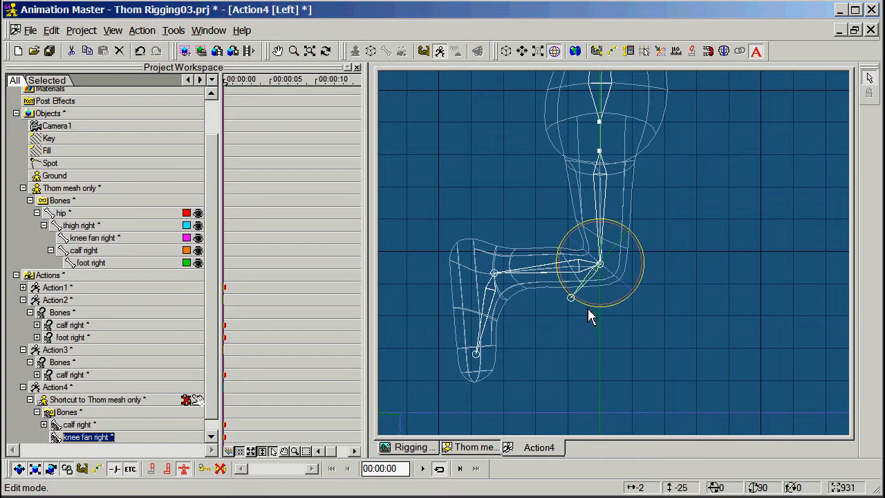
{"action": "left_click", "coordinate": [567, 309]}
{"action": "left_click", "coordinate": [572, 298]}
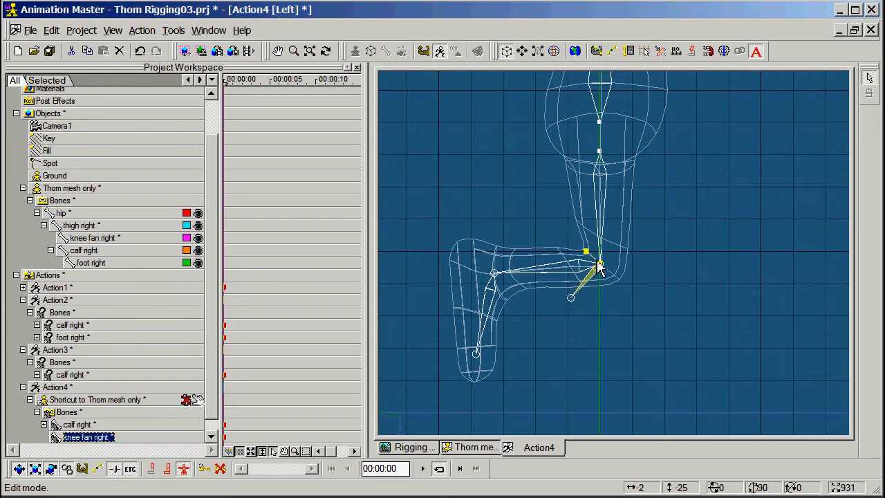
{"action": "left_click", "coordinate": [604, 211]}
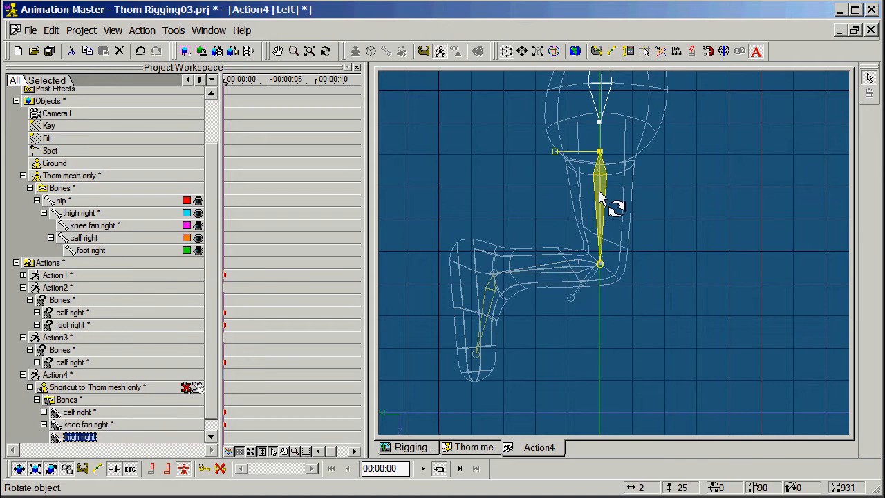
{"action": "left_click", "coordinate": [558, 272]}
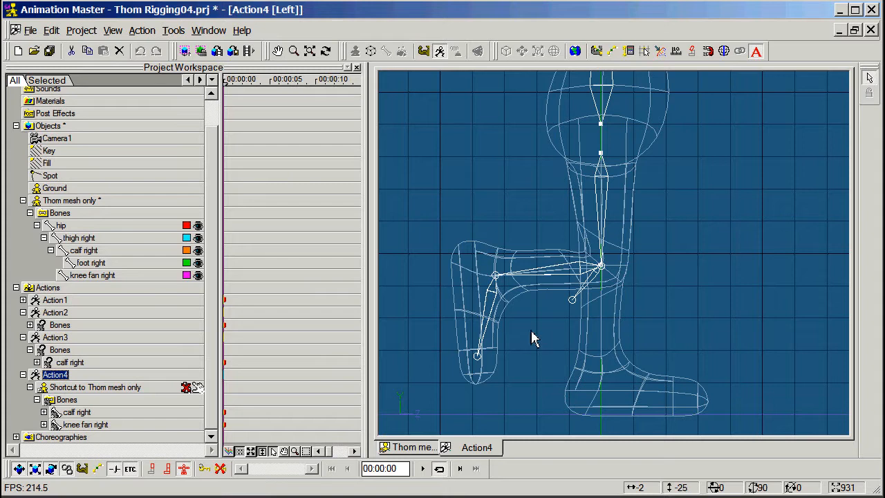
Close the Action4 window and create a new On/Off pose for the Thom mesh only model.
{"action": "left_click", "coordinate": [871, 31]}
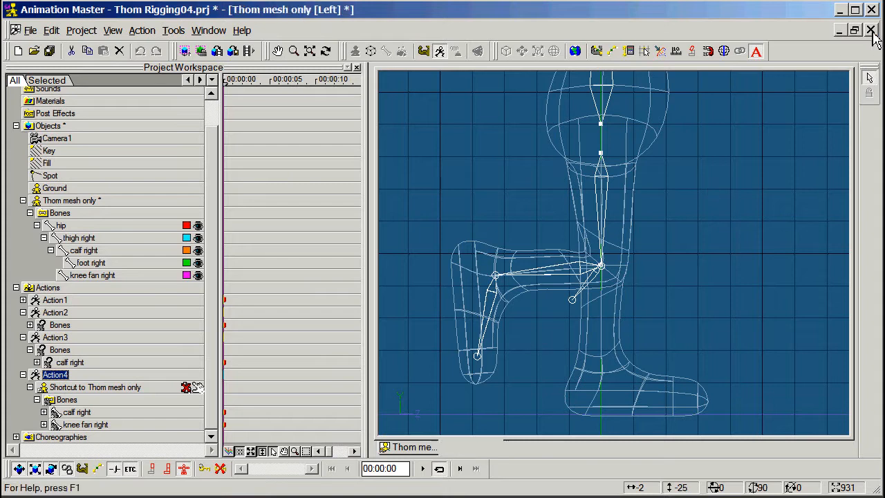
{"action": "scroll", "coordinate": [701, 201], "scroll_direction": "up", "scroll_amount": 4}
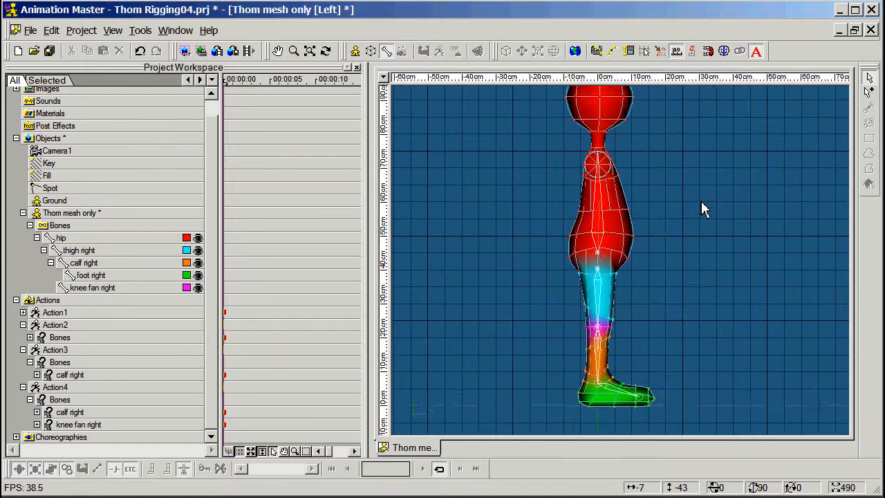
{"action": "left_click_drag", "start_coordinate": [702, 206], "coordinate": [747, 197]}
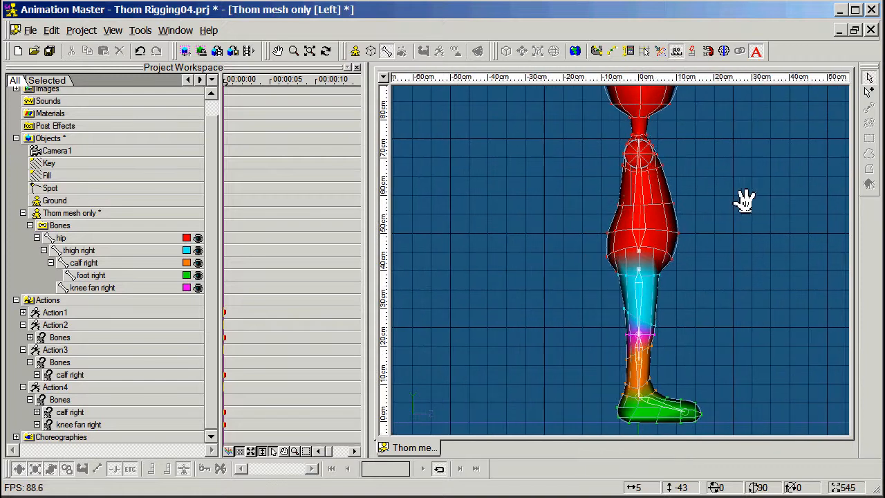
{"action": "right_click", "coordinate": [488, 105]}
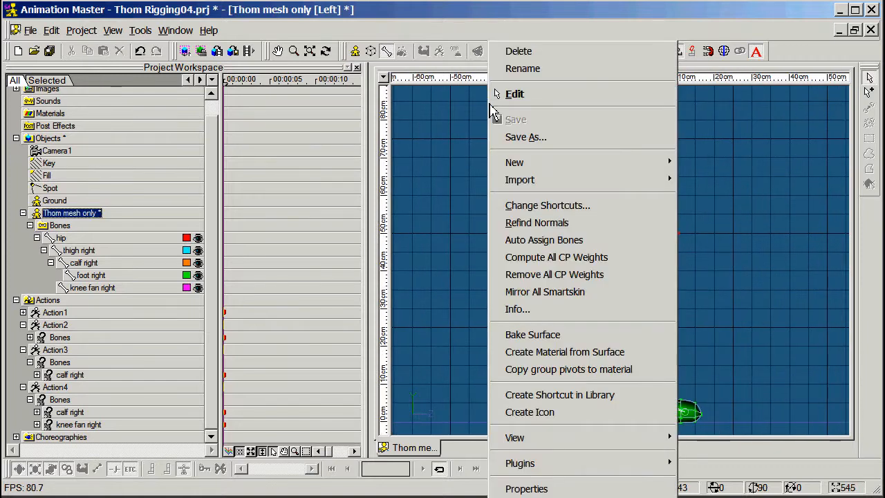
{"action": "mouse_move", "coordinate": [514, 164]}
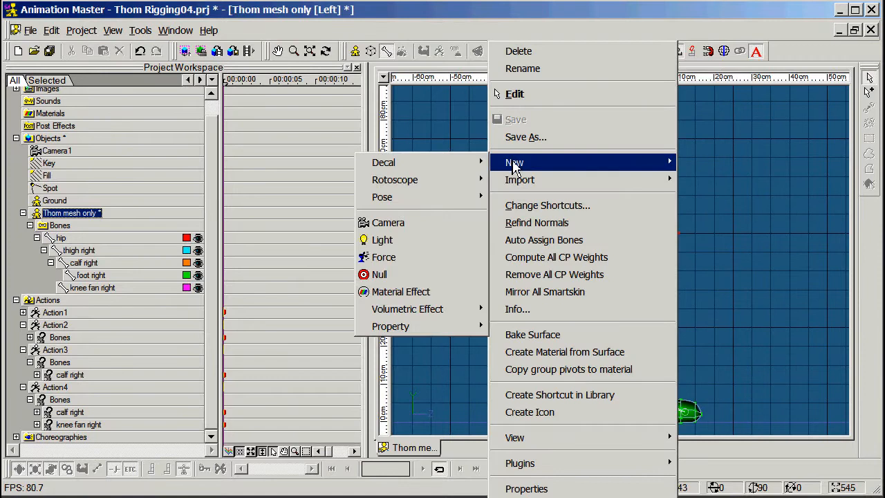
{"action": "mouse_move", "coordinate": [405, 207]}
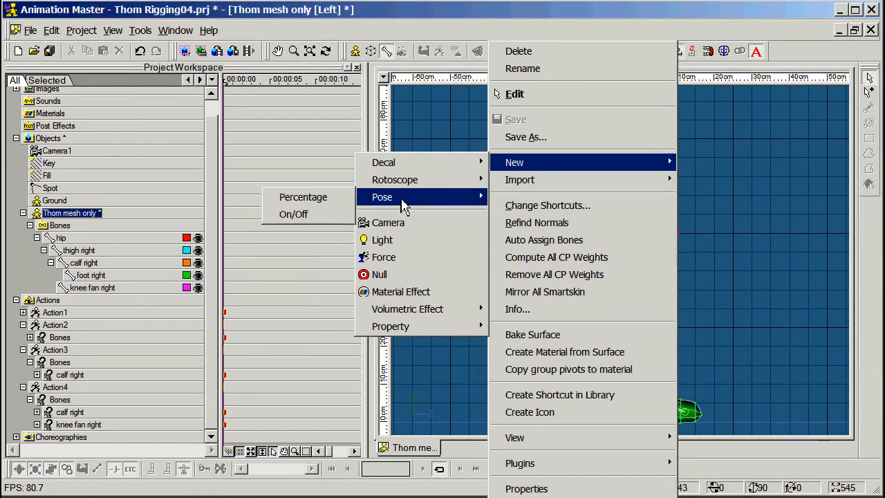
{"action": "left_click", "coordinate": [306, 215]}
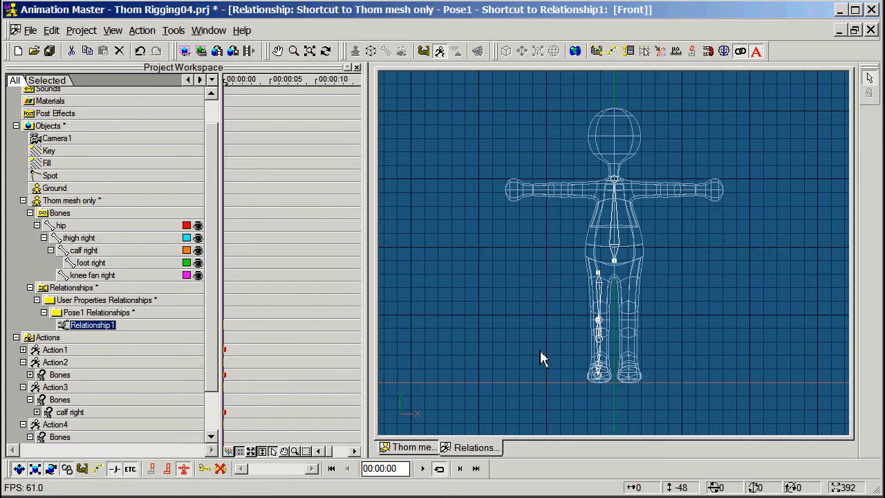
Add an Orient Like constraint to the knee fan right bone in the Pose1 relationship, targeting the calf right bone.
{"action": "key", "text": "3"}
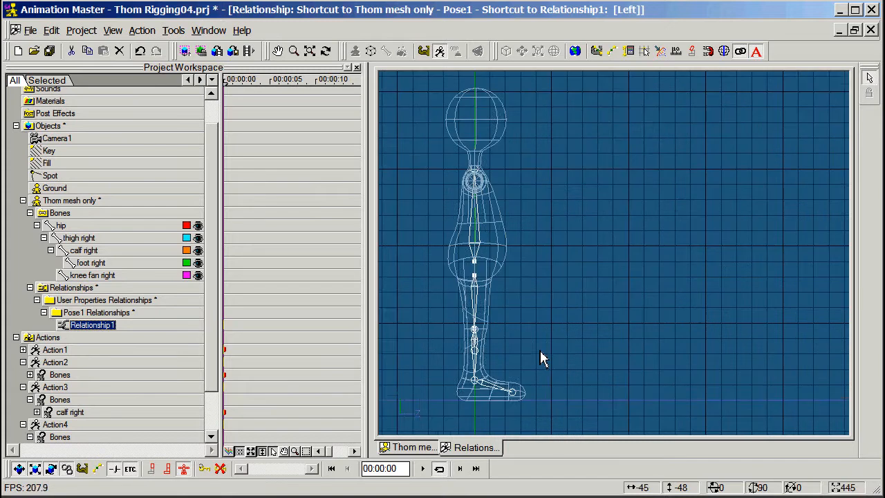
{"action": "middle_click_drag", "start_coordinate": [554, 352], "coordinate": [643, 335]}
{"action": "scroll", "coordinate": [627, 341], "scroll_direction": "up", "scroll_amount": 5}
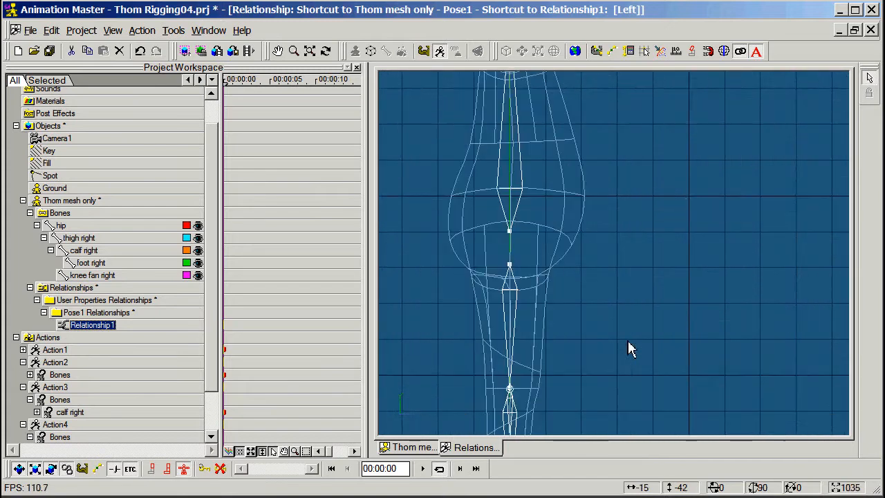
{"action": "middle_click_drag", "start_coordinate": [576, 360], "coordinate": [645, 264]}
{"action": "middle_click_drag", "start_coordinate": [632, 348], "coordinate": [654, 262]}
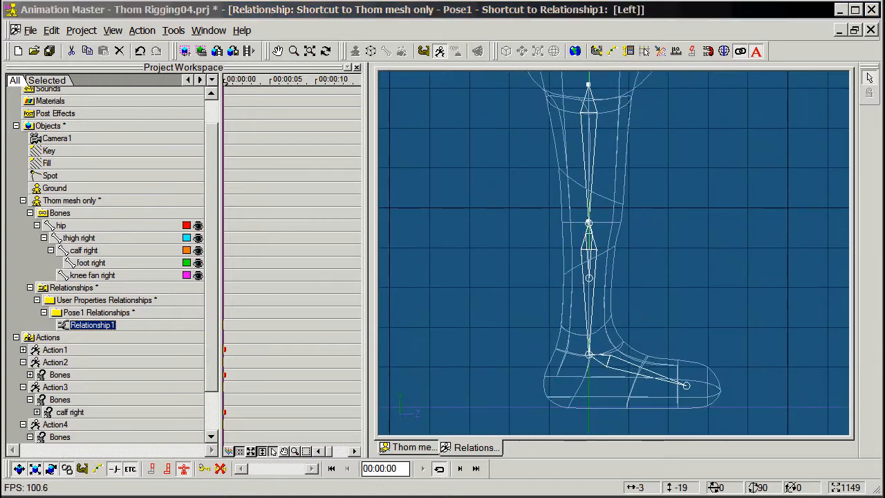
{"action": "left_click", "coordinate": [592, 284]}
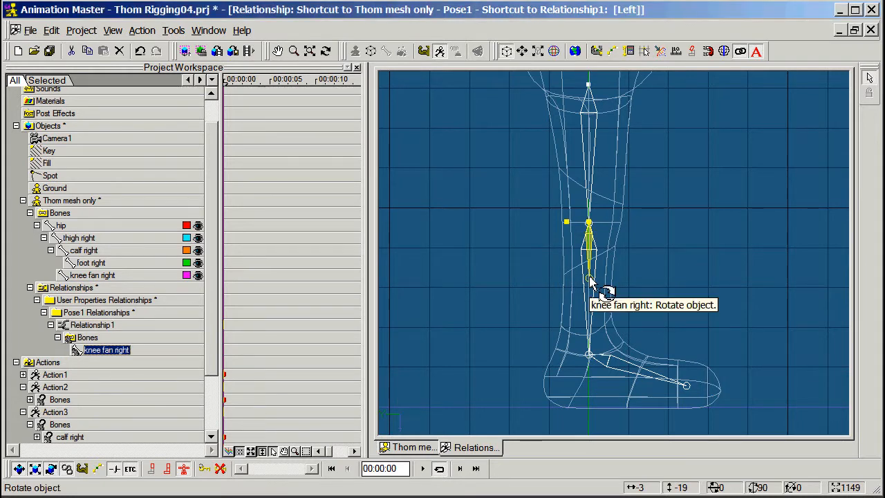
{"action": "right_click", "coordinate": [593, 284]}
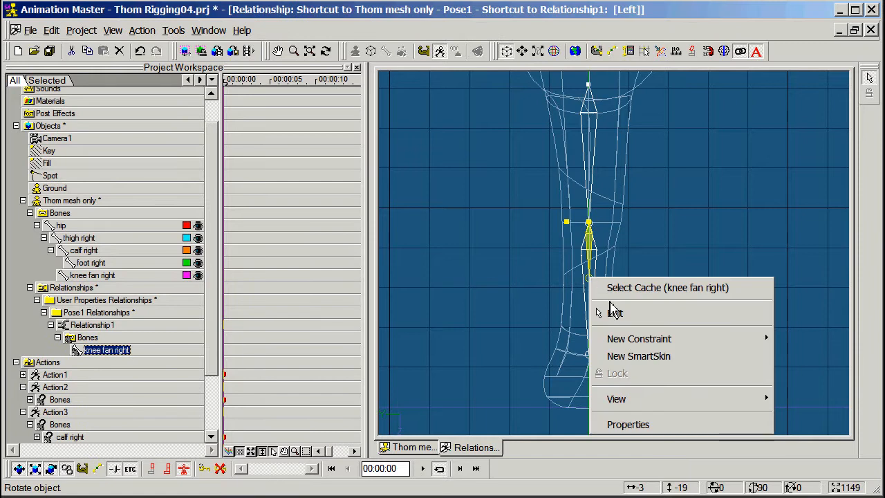
{"action": "mouse_move", "coordinate": [622, 343]}
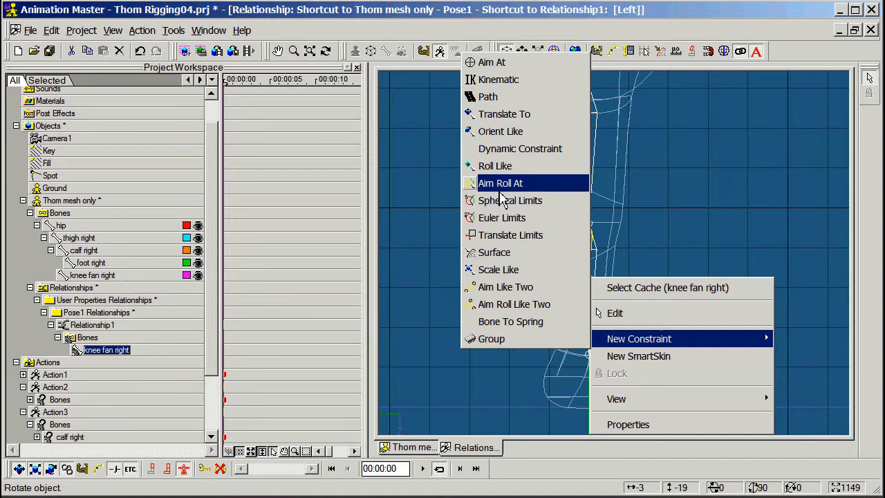
{"action": "left_click", "coordinate": [495, 136]}
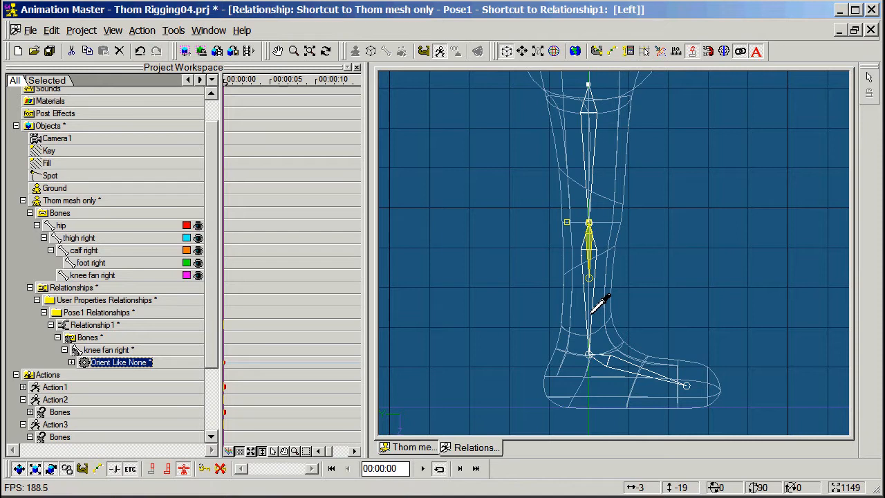
{"action": "left_click", "coordinate": [591, 314]}
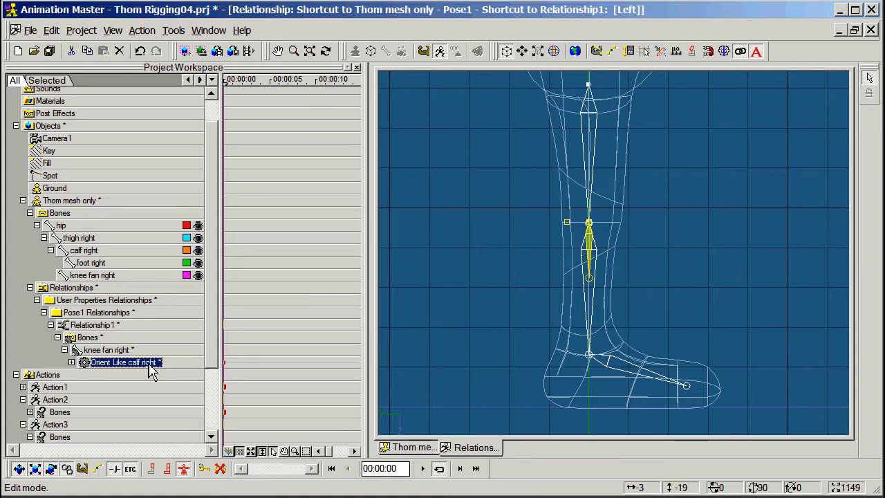
{"action": "left_click", "coordinate": [516, 336]}
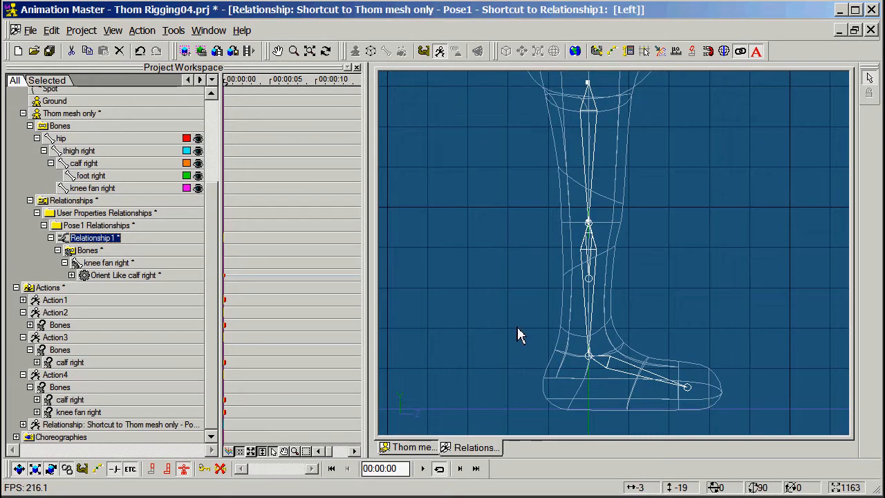
Create a new action using the Thom mesh only model.
{"action": "left_click", "coordinate": [35, 290]}
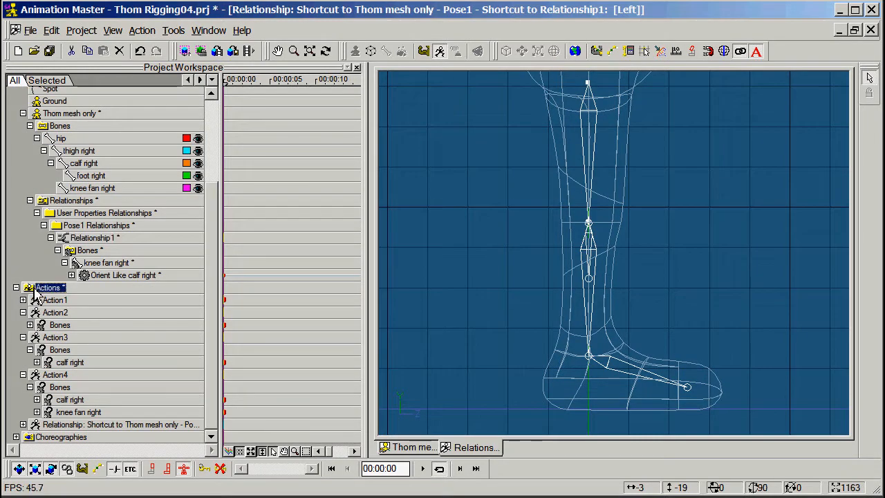
{"action": "left_click", "coordinate": [355, 202]}
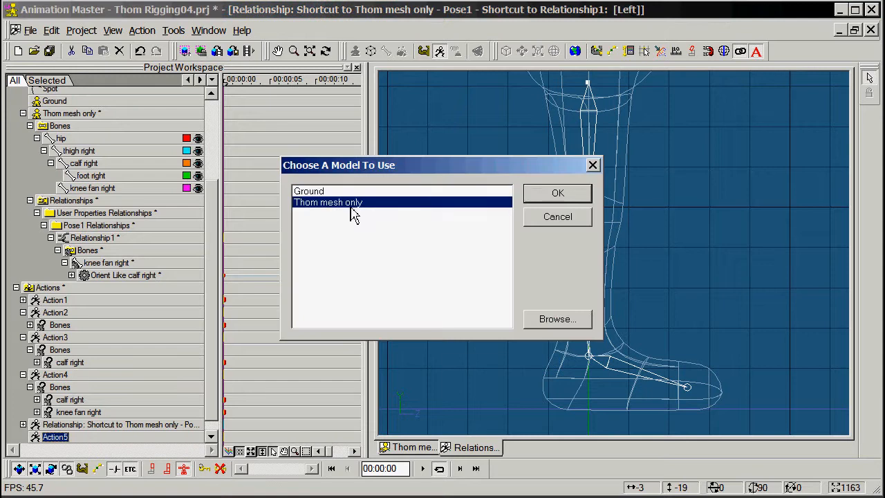
{"action": "left_click", "coordinate": [546, 201]}
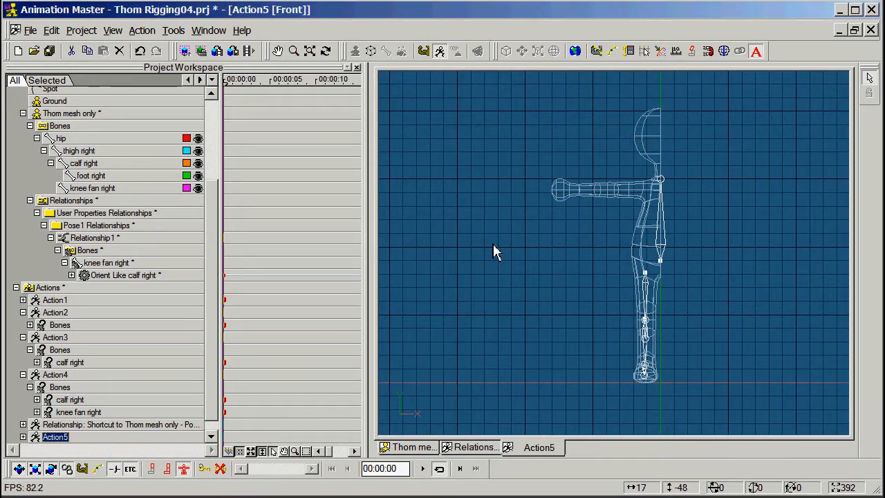
Rotate the calf right bone backward about its X axis to about -85 degrees, viewing the leg from the side.
{"action": "key", "text": "KP_4"}
{"action": "middle_click_drag", "start_coordinate": [517, 265], "coordinate": [679, 214]}
{"action": "scroll", "coordinate": [679, 214], "scroll_direction": "up", "scroll_amount": 5}
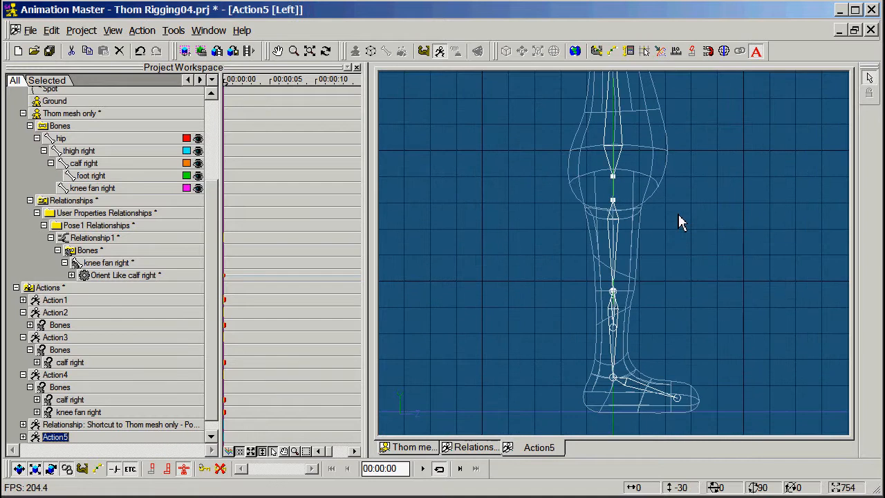
{"action": "left_click", "coordinate": [616, 358]}
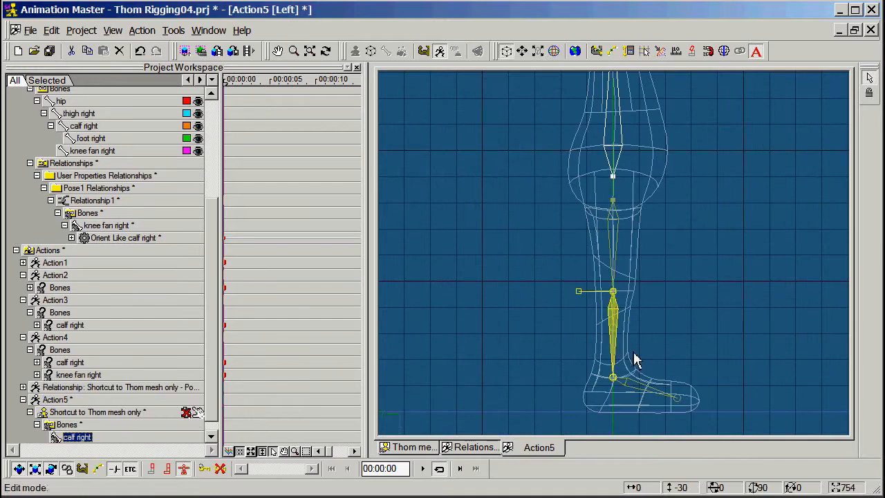
{"action": "key", "text": "r"}
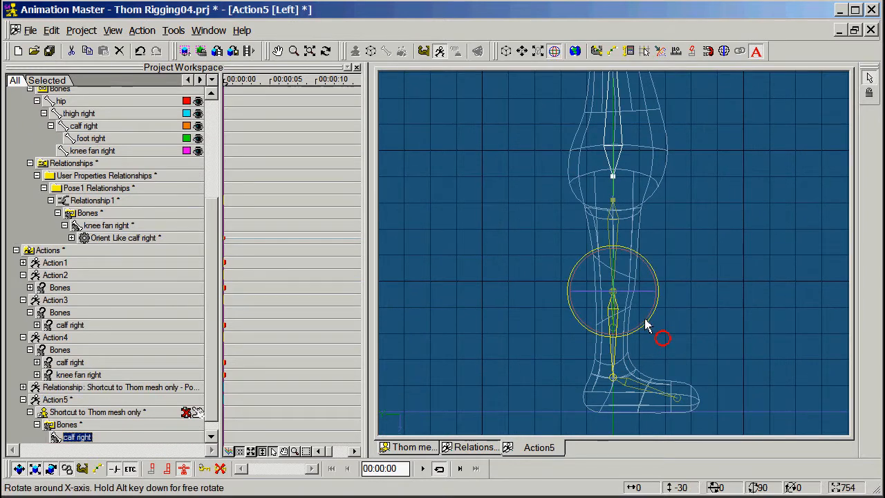
{"action": "left_click", "coordinate": [645, 325]}
{"action": "left_click_drag", "start_coordinate": [645, 325], "coordinate": [593, 336]}
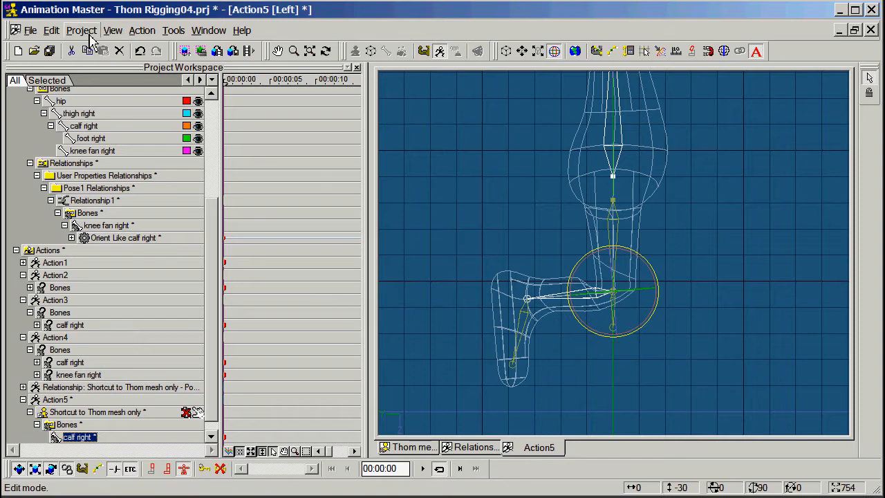
Show the Thom mesh only model's properties and switch the Pose1 user property ON.
{"action": "left_click", "coordinate": [112, 31]}
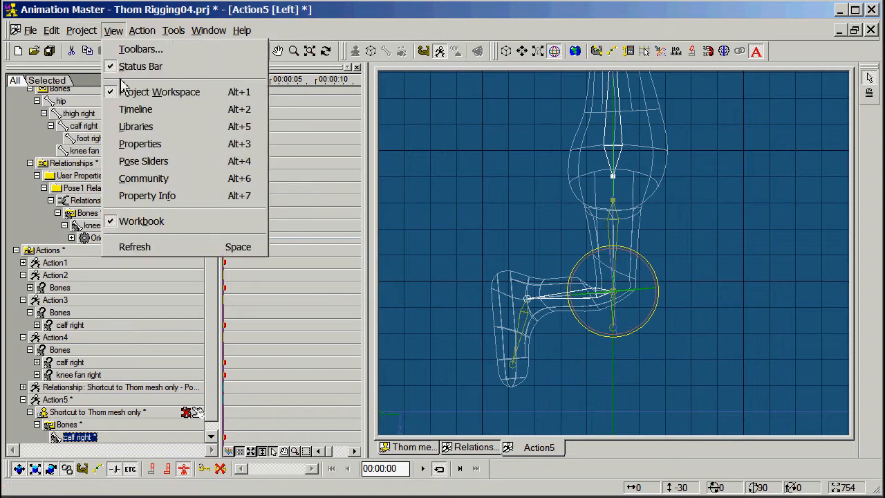
{"action": "left_click", "coordinate": [132, 145]}
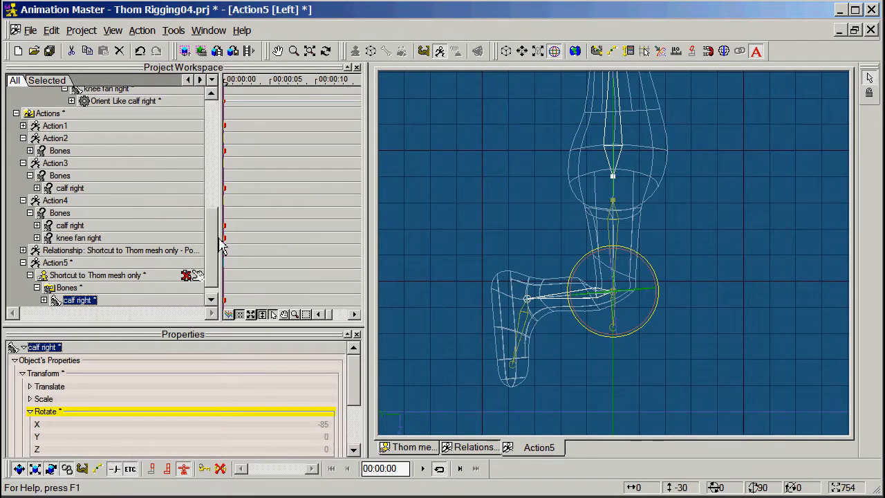
{"action": "left_click_drag", "start_coordinate": [217, 237], "coordinate": [217, 159]}
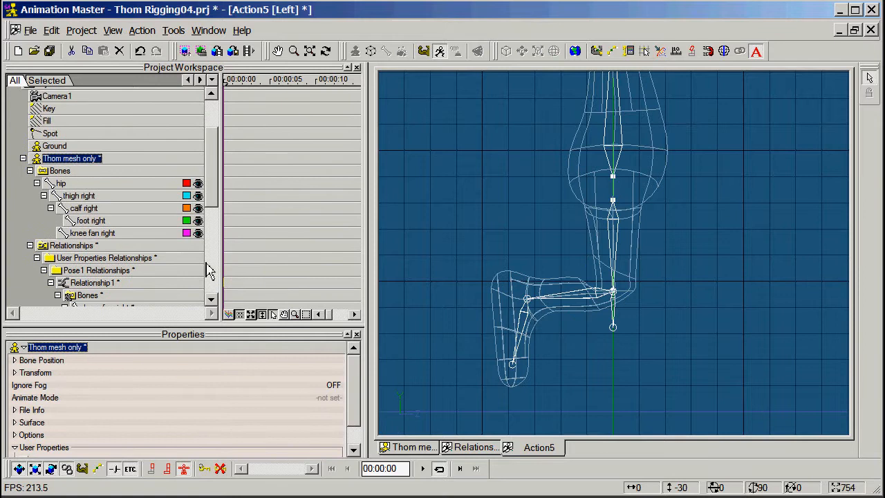
{"action": "left_click_drag", "start_coordinate": [353, 369], "coordinate": [352, 402]}
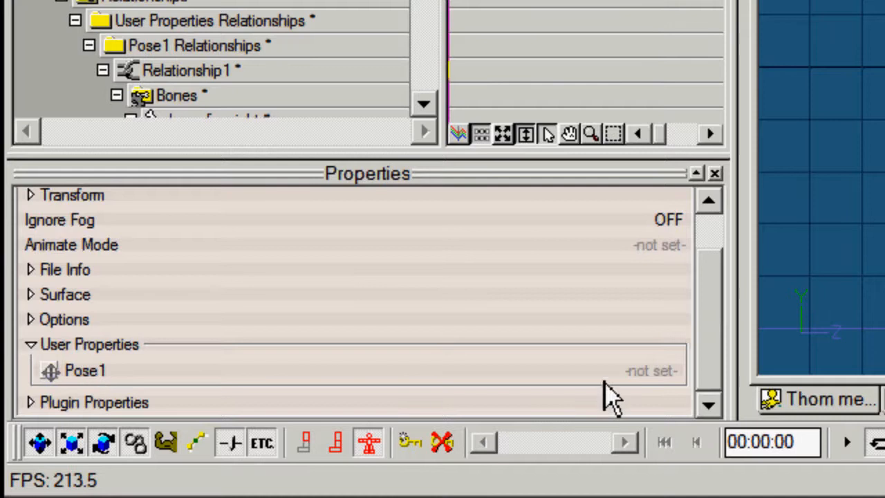
{"action": "left_click", "coordinate": [664, 380]}
{"action": "left_click", "coordinate": [668, 381]}
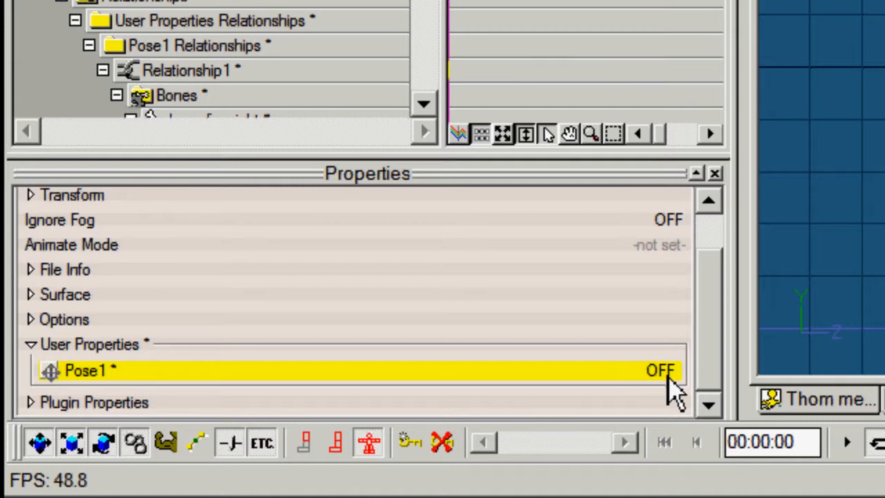
{"action": "left_click", "coordinate": [668, 379]}
Rename the Pose1 user property as Leg Constraints.
{"action": "right_click", "coordinate": [94, 386]}
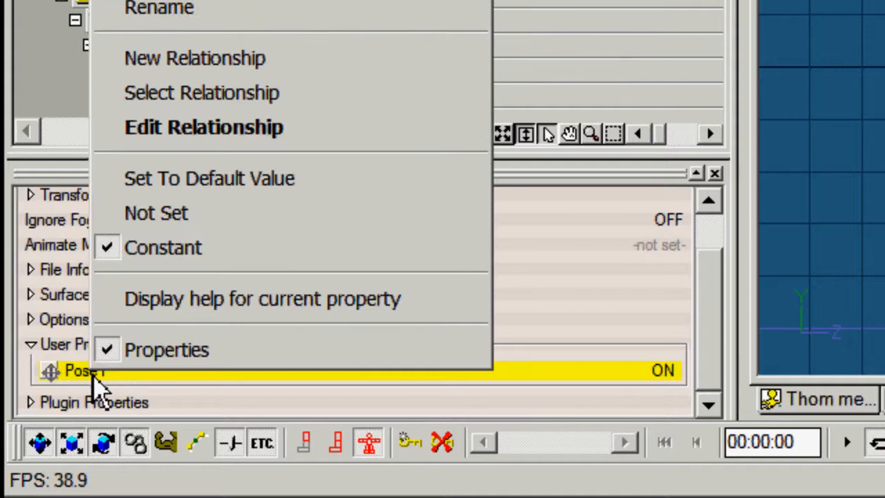
{"action": "left_click", "coordinate": [178, 10]}
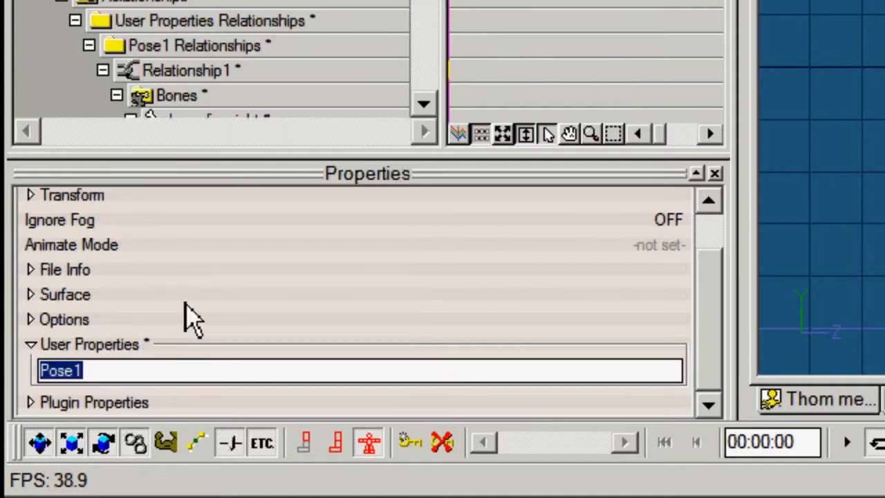
{"action": "type", "text": "Leg C"}
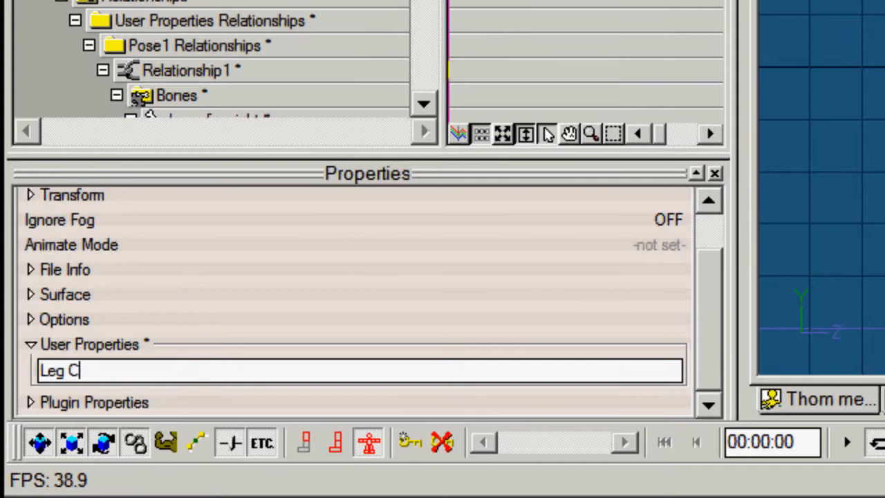
{"action": "type", "text": "onstraints"}
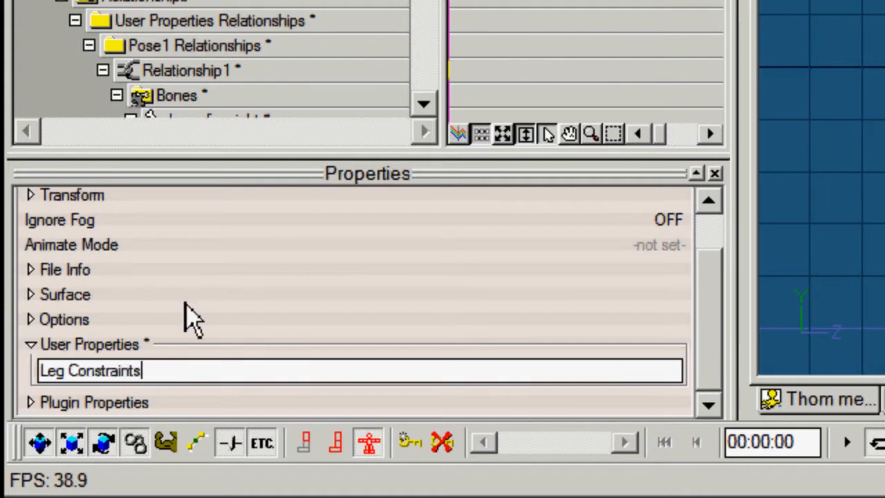
{"action": "key", "text": "Return"}
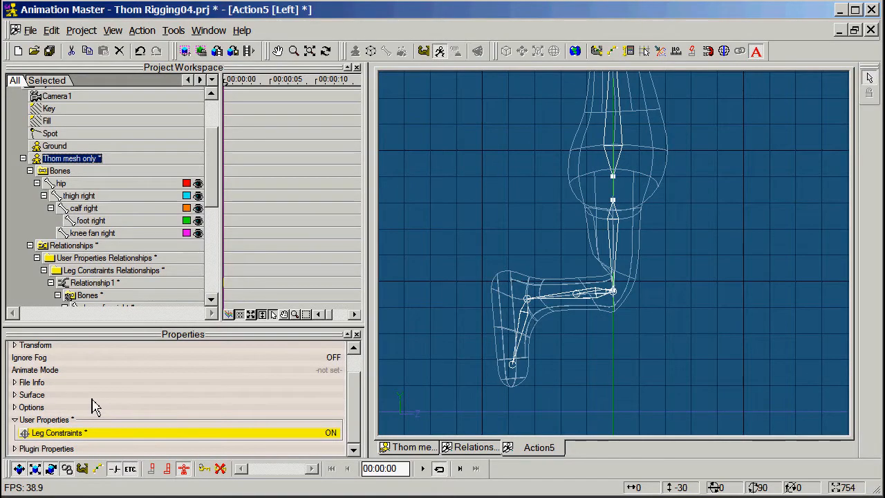
Close the Action5 window and return to the knee fan right constraint in the pose relationship.
{"action": "left_click", "coordinate": [871, 31]}
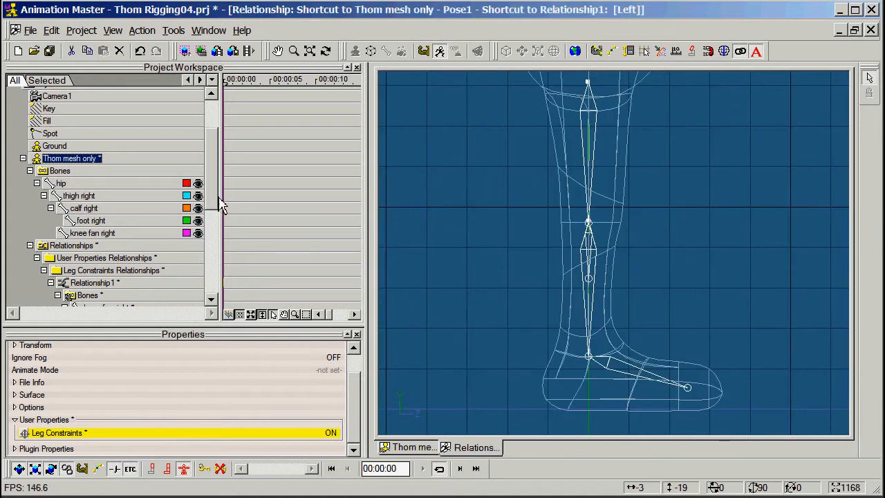
{"action": "left_click_drag", "start_coordinate": [220, 202], "coordinate": [212, 270]}
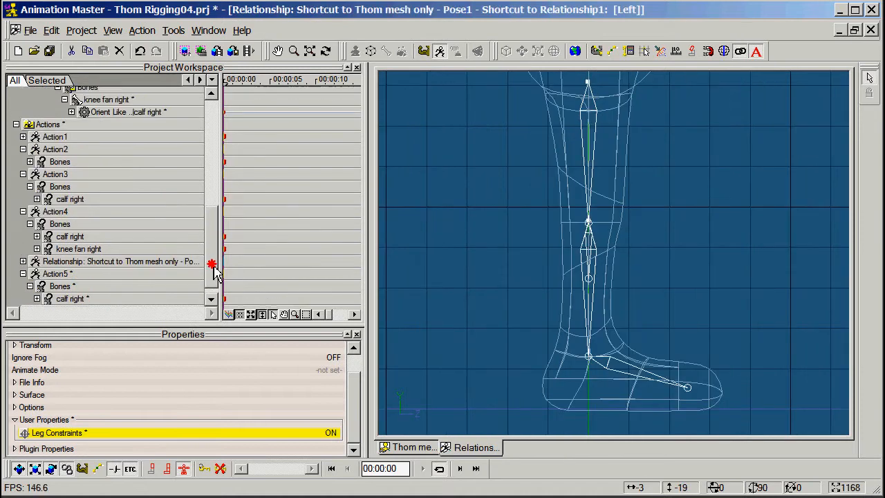
Create a new action that uses the Thom mesh only model.
{"action": "double_click", "coordinate": [32, 128]}
{"action": "left_click", "coordinate": [339, 204]}
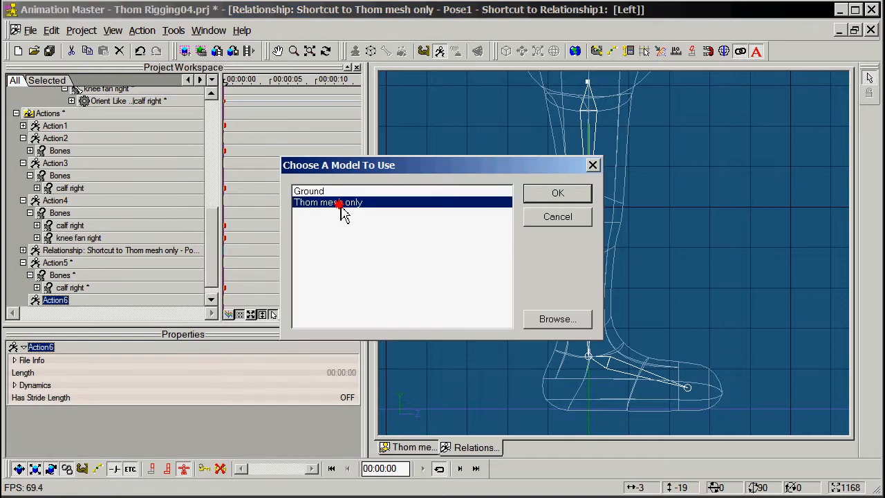
{"action": "left_click", "coordinate": [539, 197]}
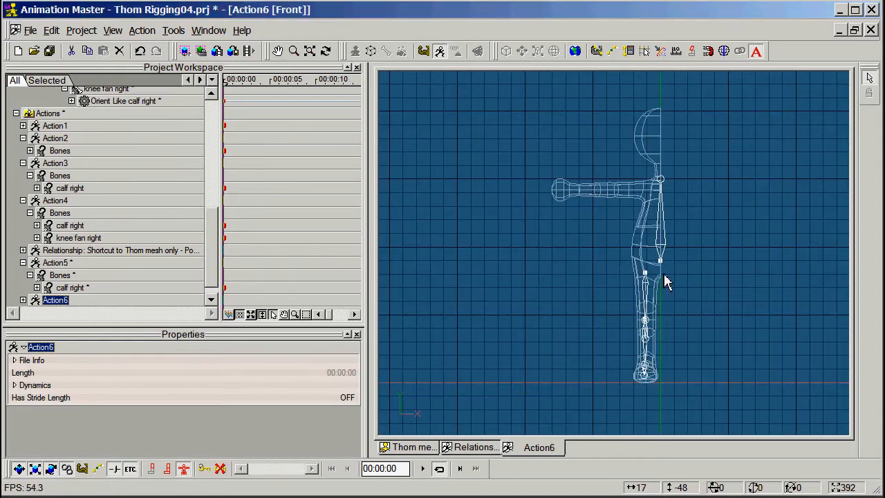
In the left view of the new action, bend the calf right bone back to -90° on X.
{"action": "key", "text": "4"}
{"action": "key", "text": "m"}
{"action": "left_click_drag", "start_coordinate": [581, 274], "coordinate": [705, 216]}
{"action": "key", "text": "z"}
{"action": "scroll", "coordinate": [687, 198], "scroll_direction": "up", "scroll_amount": 2}
{"action": "key", "text": "m"}
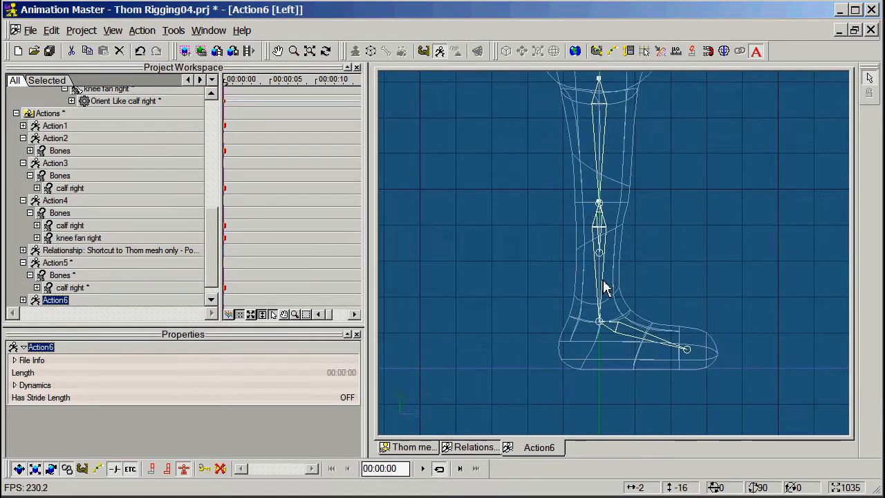
{"action": "left_click", "coordinate": [603, 289]}
{"action": "key", "text": "r"}
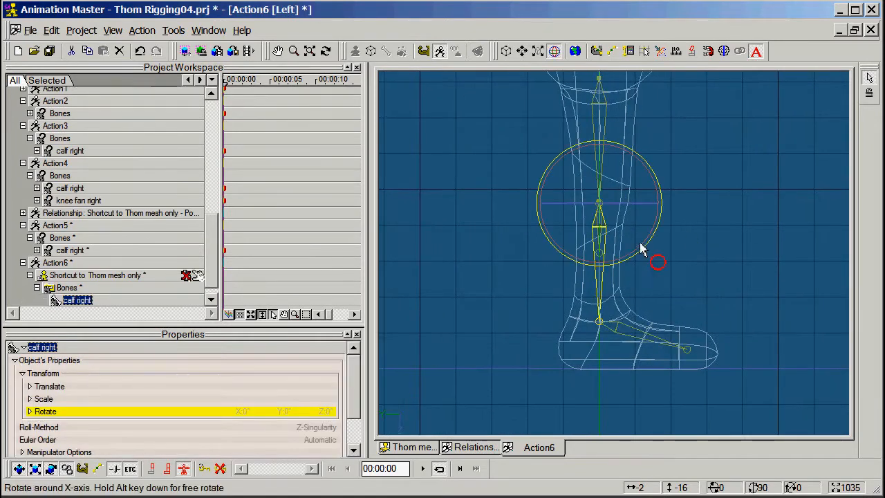
{"action": "left_click_drag", "start_coordinate": [642, 249], "coordinate": [561, 233]}
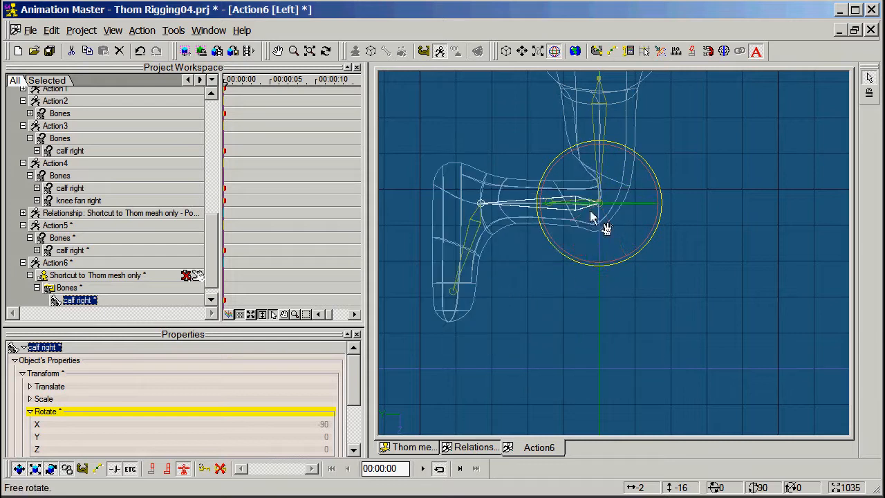
{"action": "left_click", "coordinate": [547, 298]}
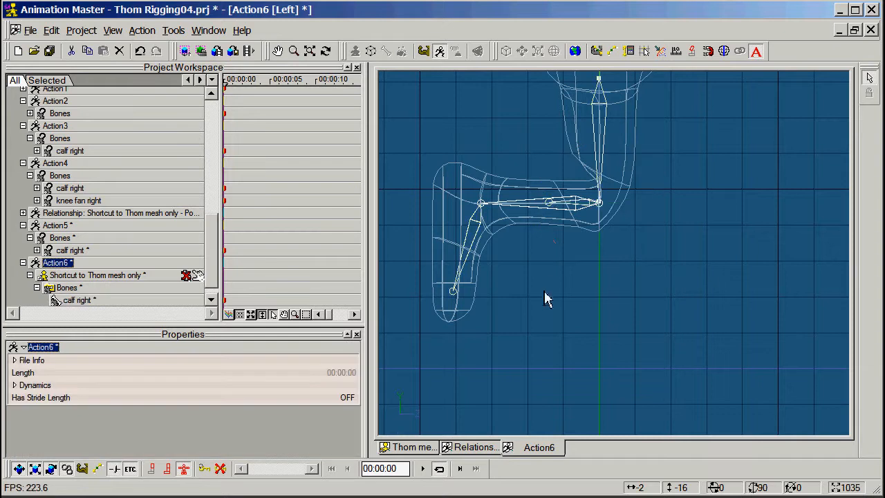
{"action": "left_click", "coordinate": [531, 212]}
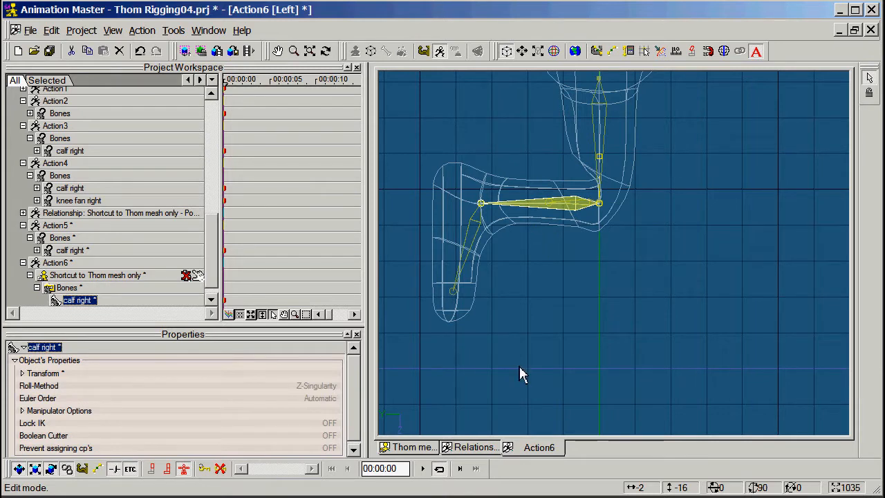
In the Leg Constraints relationship, set the Enforcement of the knee fan right bone's Orient Like calf right constraint to 50%.
{"action": "left_click", "coordinate": [473, 448]}
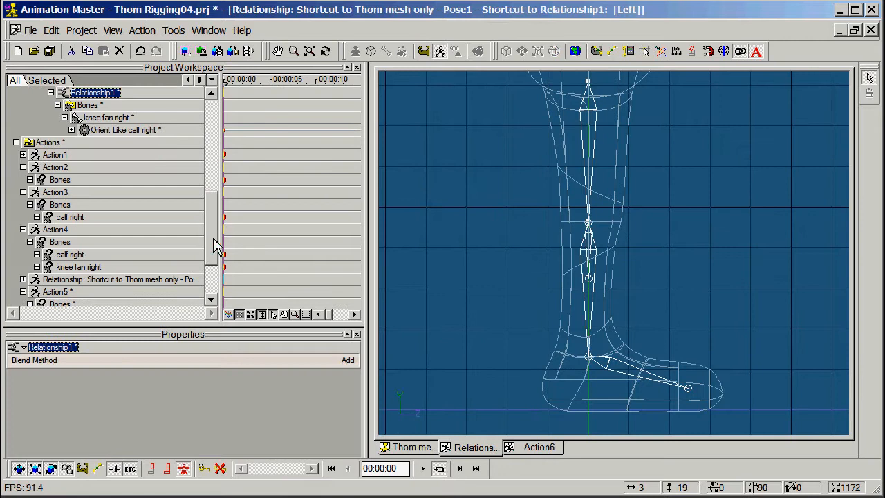
{"action": "left_click_drag", "start_coordinate": [214, 245], "coordinate": [217, 211]}
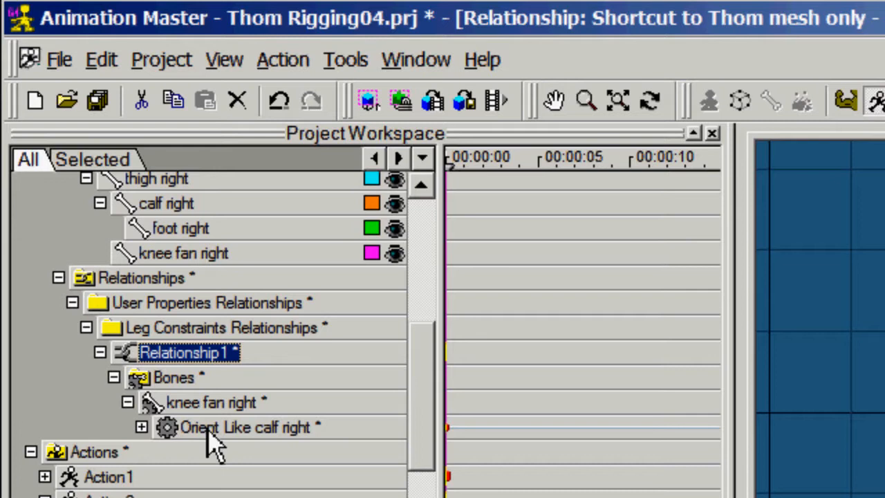
{"action": "left_click", "coordinate": [208, 429]}
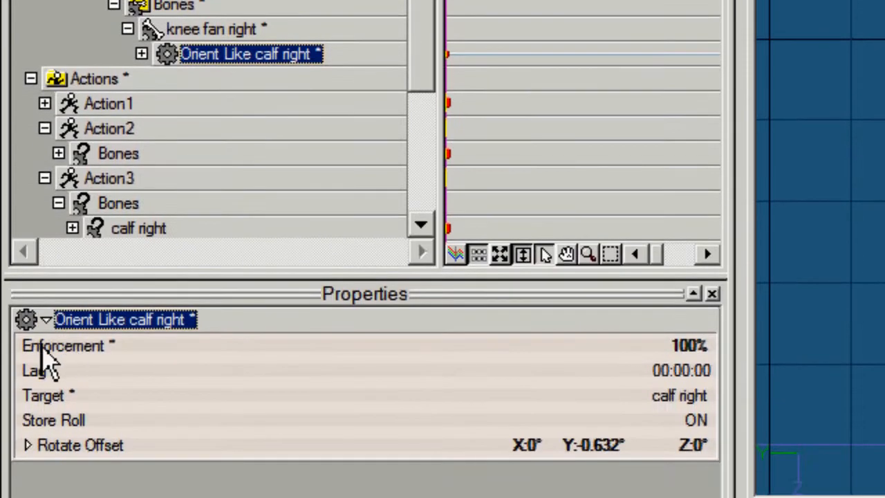
{"action": "left_click", "coordinate": [693, 354]}
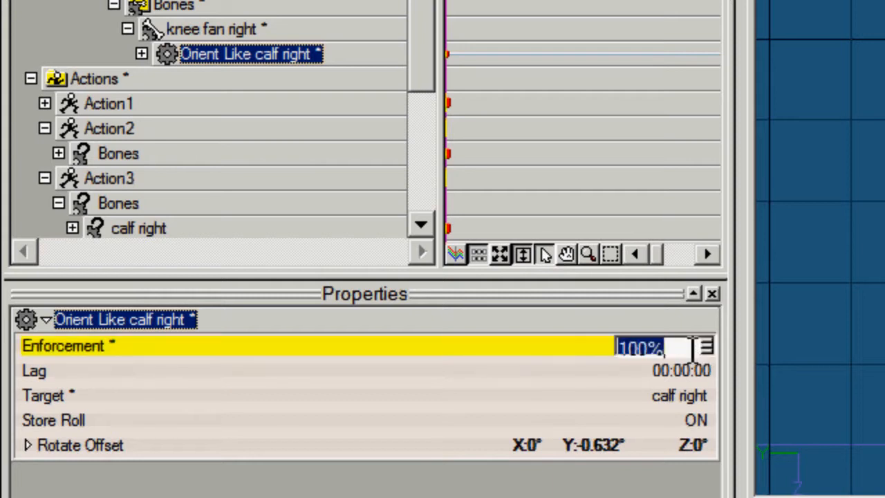
{"action": "type", "text": "50"}
{"action": "key", "text": "Return"}
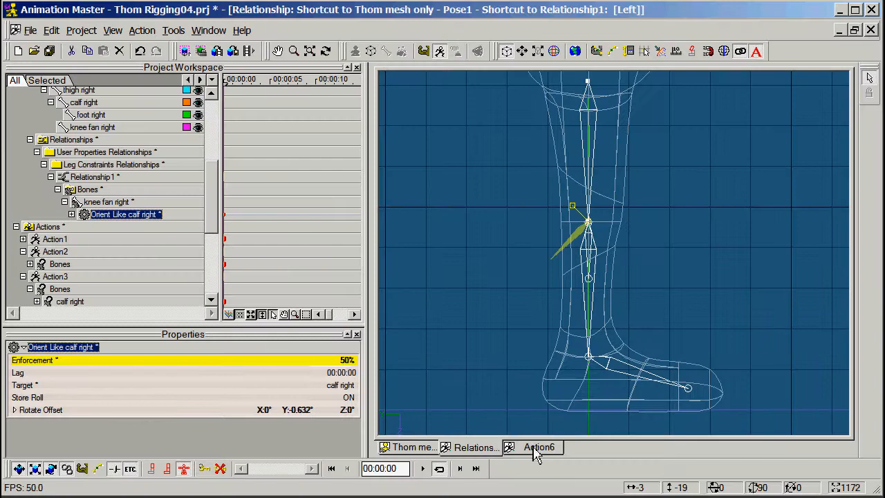
Return to Action6 and swing the calf right bone to check how the knee fan bone follows, leaving it at -90° on X.
{"action": "left_click", "coordinate": [537, 447]}
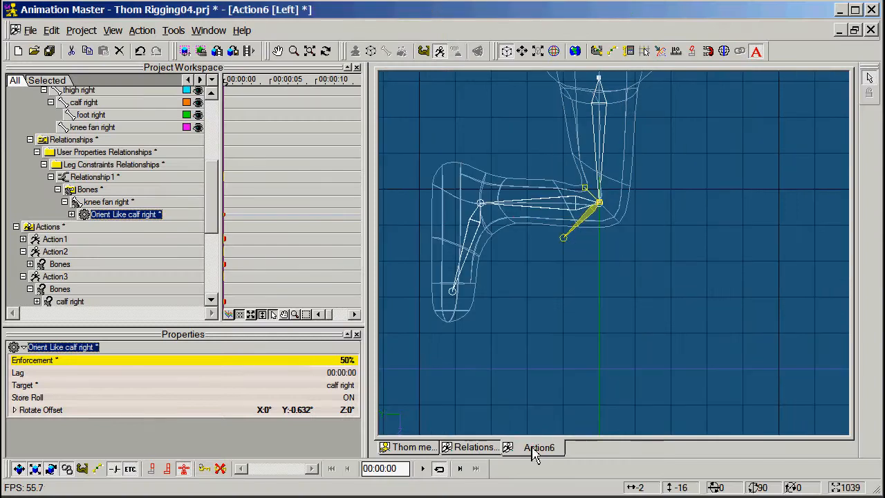
{"action": "left_click", "coordinate": [517, 205]}
{"action": "key", "text": "r"}
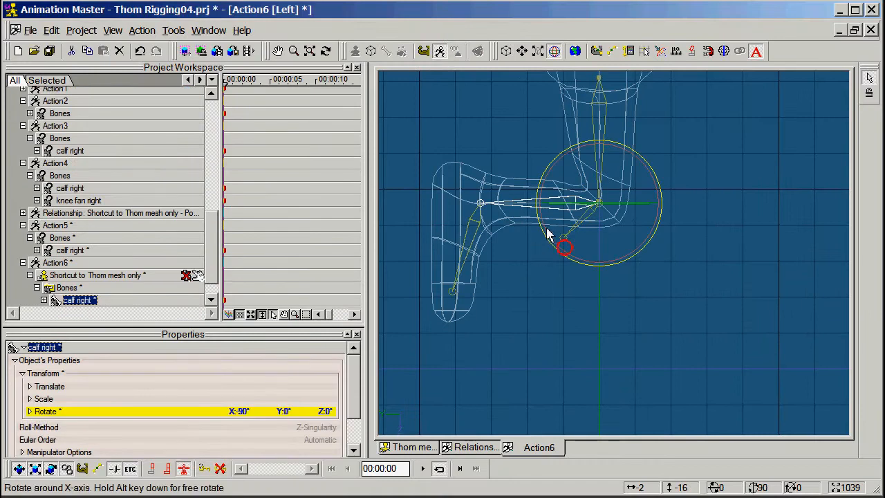
{"action": "left_click_drag", "start_coordinate": [548, 231], "coordinate": [573, 225]}
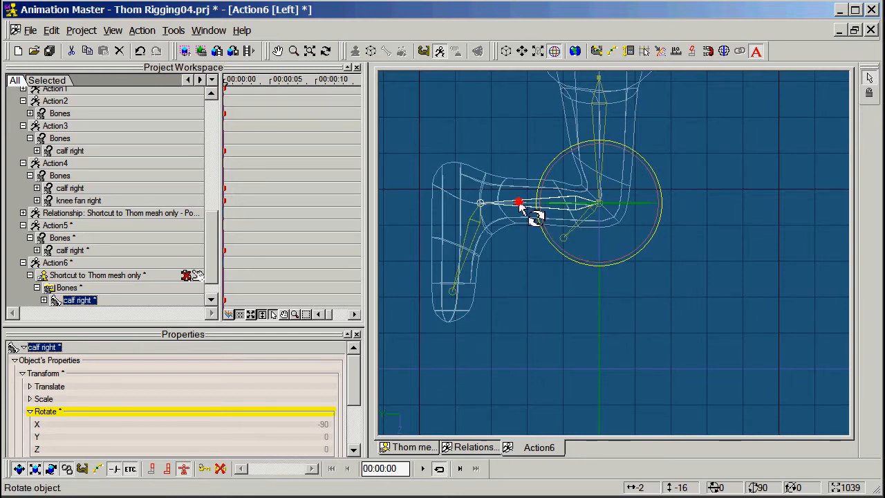
{"action": "mouse_move", "coordinate": [582, 261]}
{"action": "left_mouse_down"}
{"action": "mouse_move", "coordinate": [620, 259]}
{"action": "mouse_move", "coordinate": [644, 223]}
{"action": "mouse_move", "coordinate": [585, 256]}
{"action": "left_mouse_up"}
{"action": "left_click", "coordinate": [540, 290]}
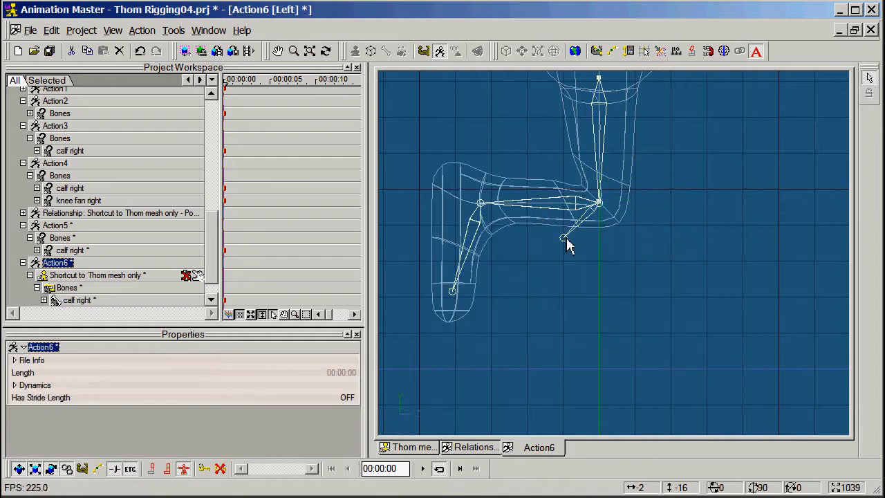
Swing the calf right bone from nearly straight to about -86° on X, and select the knee fan right bone to inspect its rotation.
{"action": "left_click", "coordinate": [550, 218]}
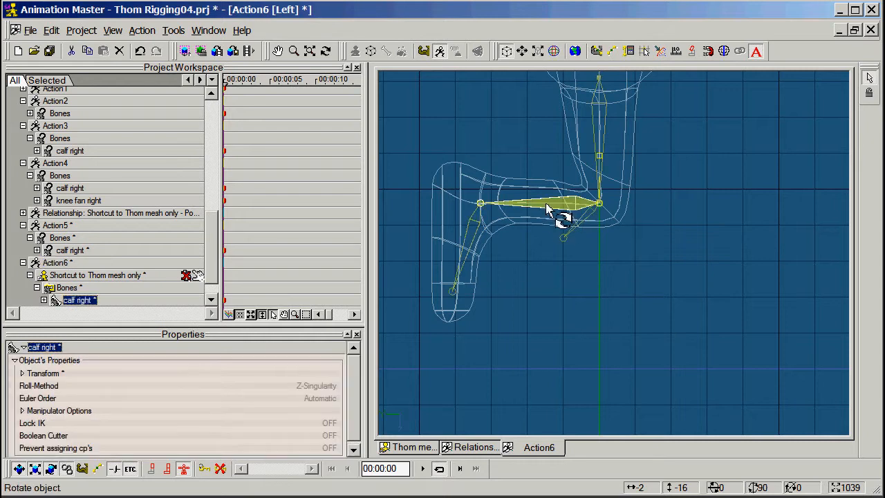
{"action": "key", "text": "r"}
{"action": "left_click_drag", "start_coordinate": [581, 274], "coordinate": [666, 233]}
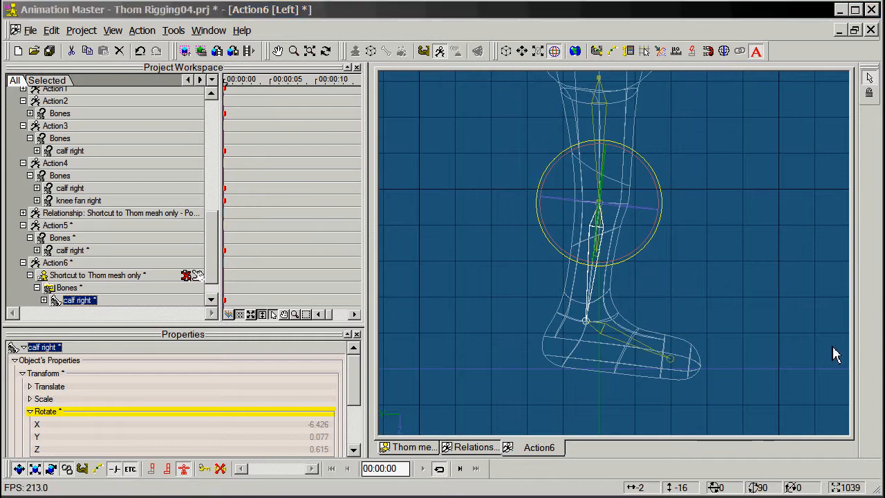
{"action": "left_click_drag", "start_coordinate": [656, 185], "coordinate": [644, 259]}
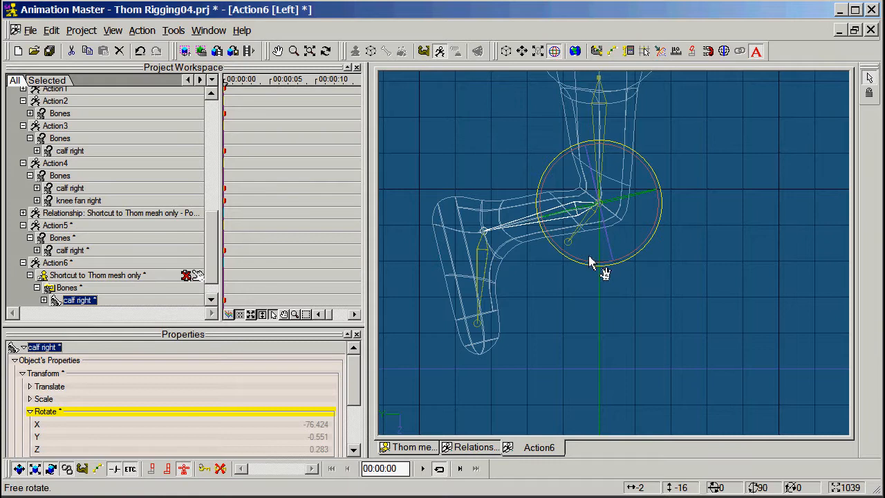
{"action": "left_click_drag", "start_coordinate": [603, 264], "coordinate": [579, 270]}
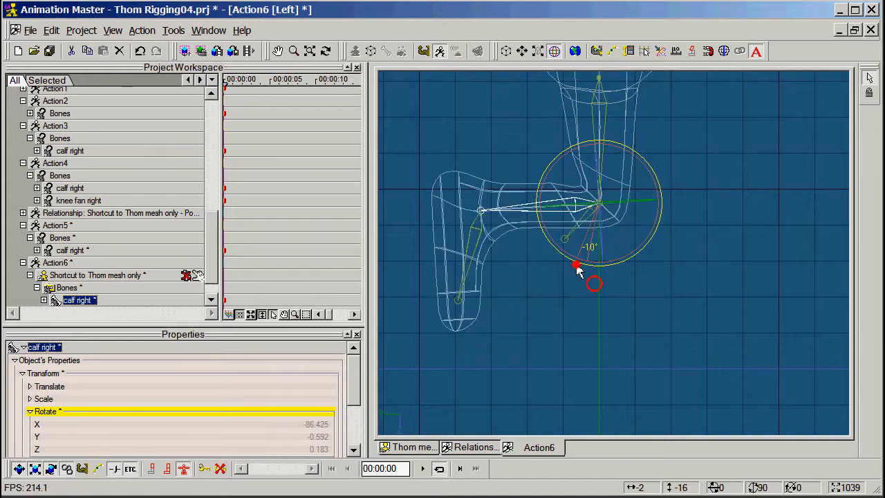
{"action": "mouse_move", "coordinate": [578, 270]}
{"action": "left_mouse_down"}
{"action": "mouse_move", "coordinate": [600, 256]}
{"action": "mouse_move", "coordinate": [584, 264]}
{"action": "left_mouse_up"}
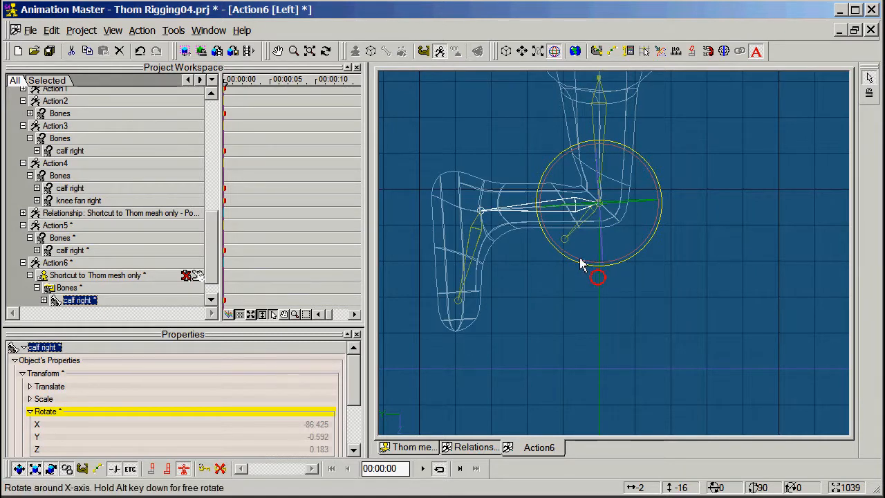
{"action": "mouse_move", "coordinate": [574, 261]}
{"action": "left_mouse_down"}
{"action": "mouse_move", "coordinate": [624, 257]}
{"action": "mouse_move", "coordinate": [577, 253]}
{"action": "left_mouse_up"}
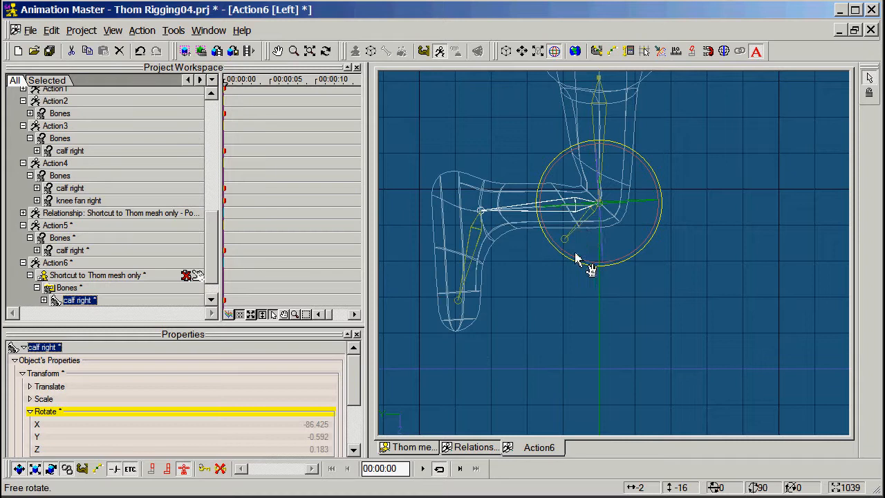
{"action": "left_click", "coordinate": [547, 256]}
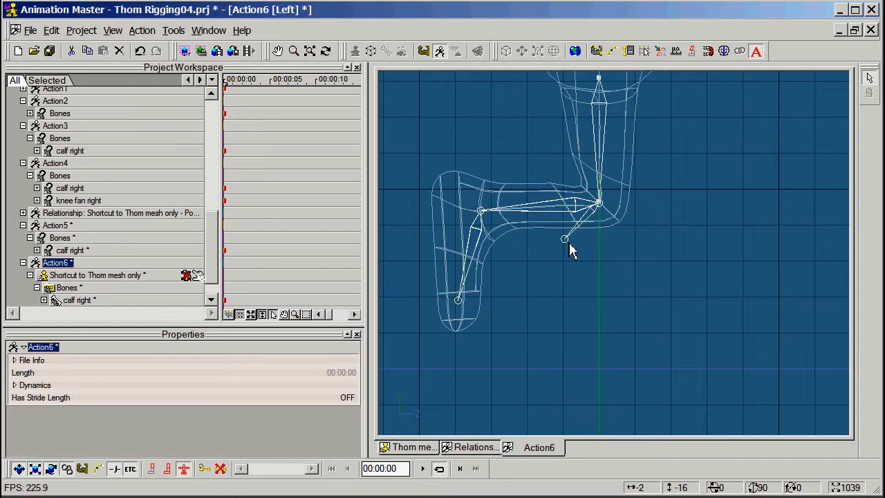
{"action": "left_click", "coordinate": [567, 241]}
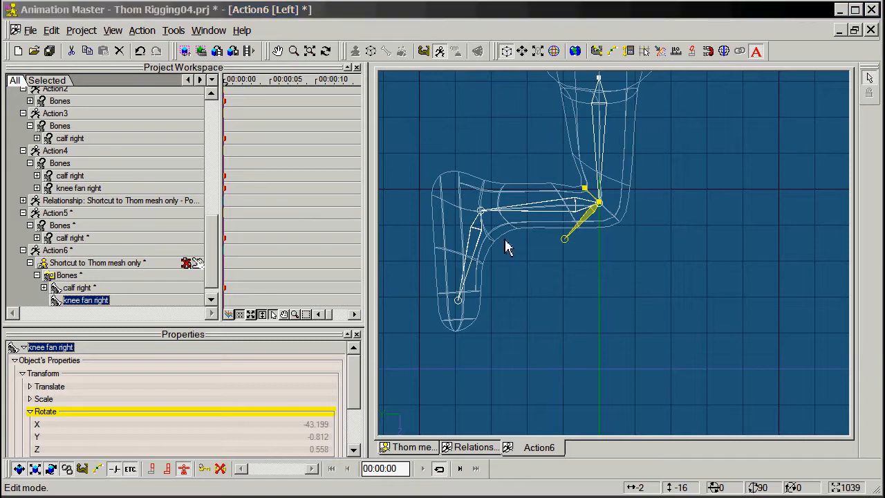
Rotate the calf right bone to about -66° on X and tilt the foot right bone slightly backward.
{"action": "left_click", "coordinate": [553, 218]}
{"action": "key", "text": "r"}
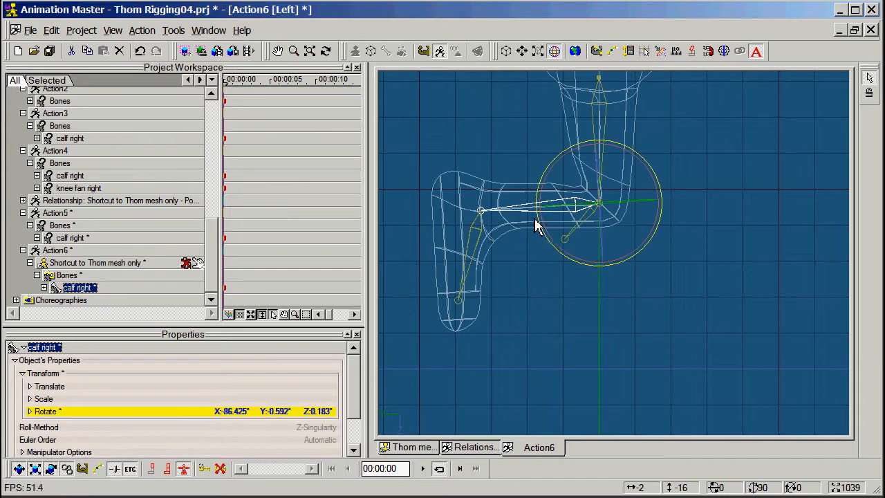
{"action": "left_click_drag", "start_coordinate": [548, 234], "coordinate": [549, 256]}
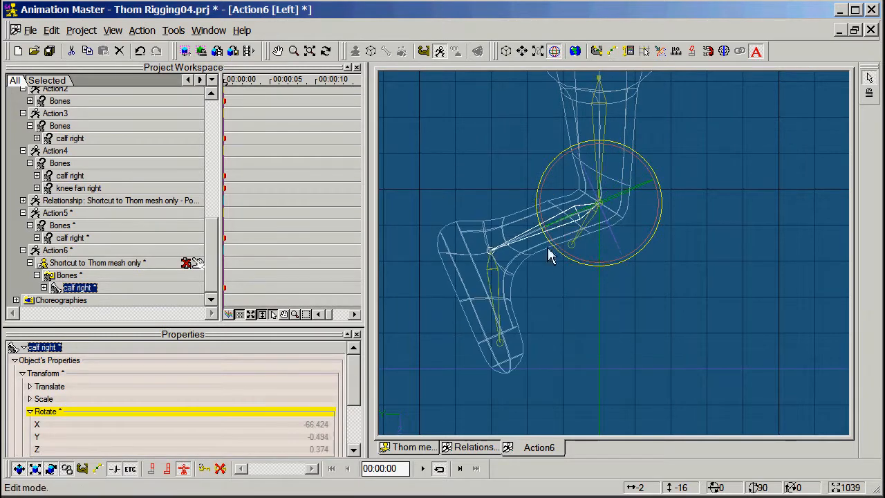
{"action": "left_click", "coordinate": [492, 276]}
{"action": "key", "text": "r"}
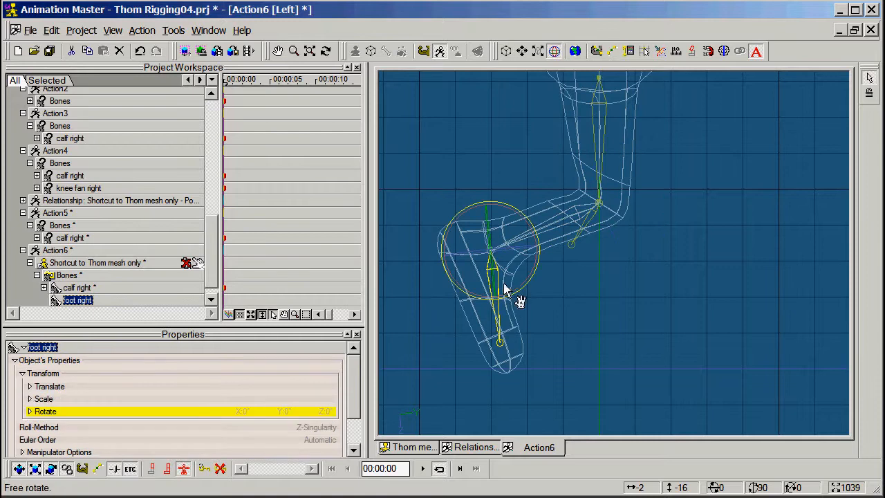
{"action": "mouse_move", "coordinate": [520, 290]}
{"action": "left_mouse_down"}
{"action": "mouse_move", "coordinate": [505, 299]}
{"action": "mouse_move", "coordinate": [528, 276]}
{"action": "mouse_move", "coordinate": [509, 282]}
{"action": "left_mouse_up"}
{"action": "left_click", "coordinate": [508, 161]}
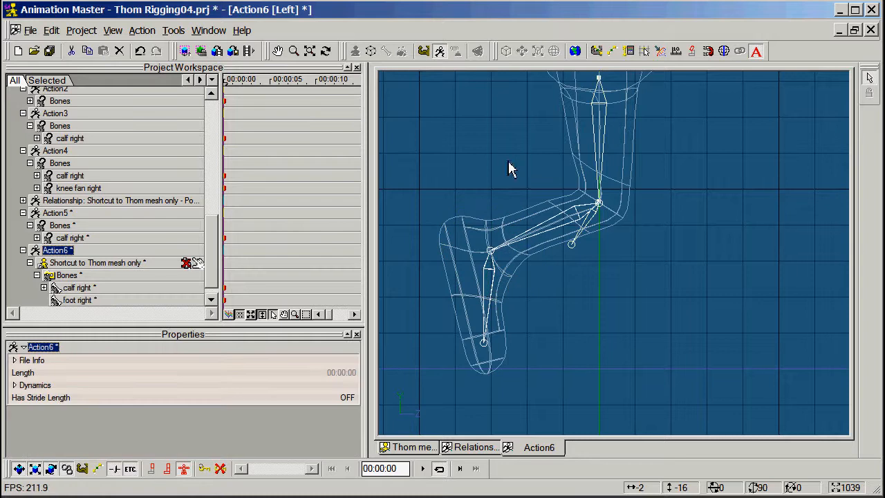
Straighten the calf right bone to about -26° on X.
{"action": "left_click", "coordinate": [495, 290]}
{"action": "left_click", "coordinate": [573, 215]}
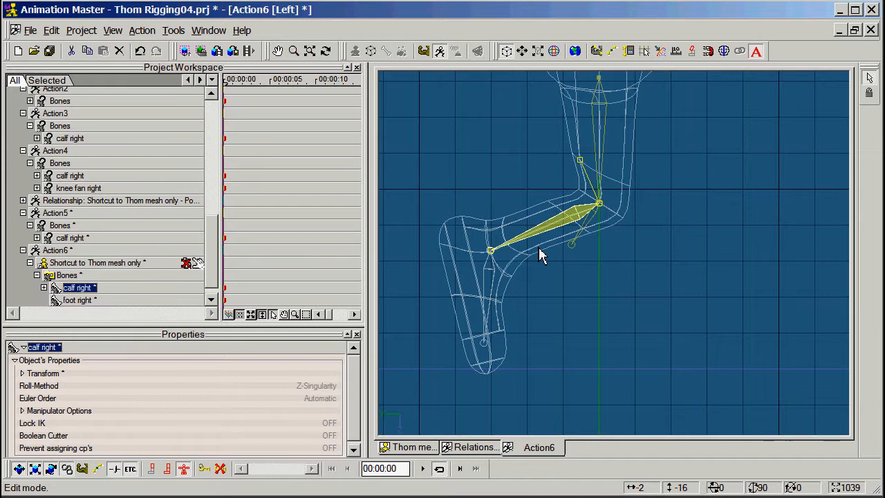
{"action": "key", "text": "r"}
{"action": "left_click_drag", "start_coordinate": [560, 251], "coordinate": [596, 256]}
Rotate the thigh right bone forward around the hip to raise the leg.
{"action": "middle_click_drag", "start_coordinate": [708, 203], "coordinate": [702, 244]}
{"action": "scroll", "coordinate": [701, 252], "scroll_direction": "down", "scroll_amount": 4}
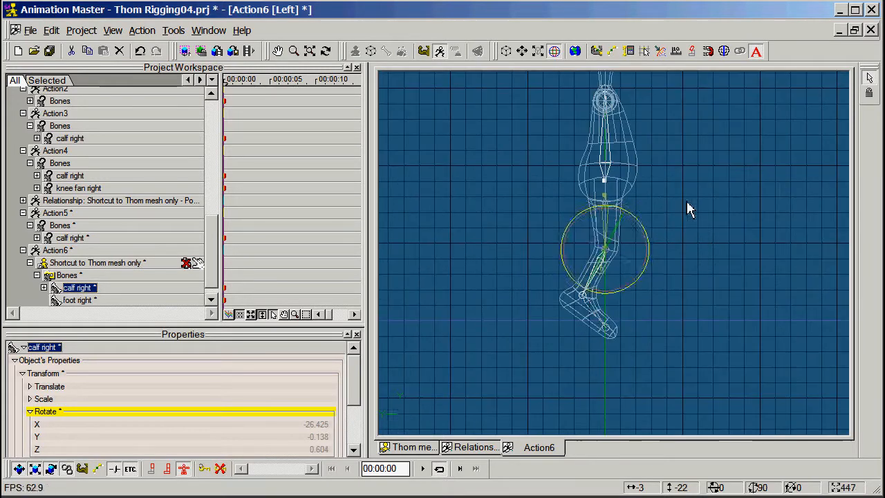
{"action": "left_click", "coordinate": [672, 198]}
{"action": "left_click", "coordinate": [611, 219]}
{"action": "key", "text": "r"}
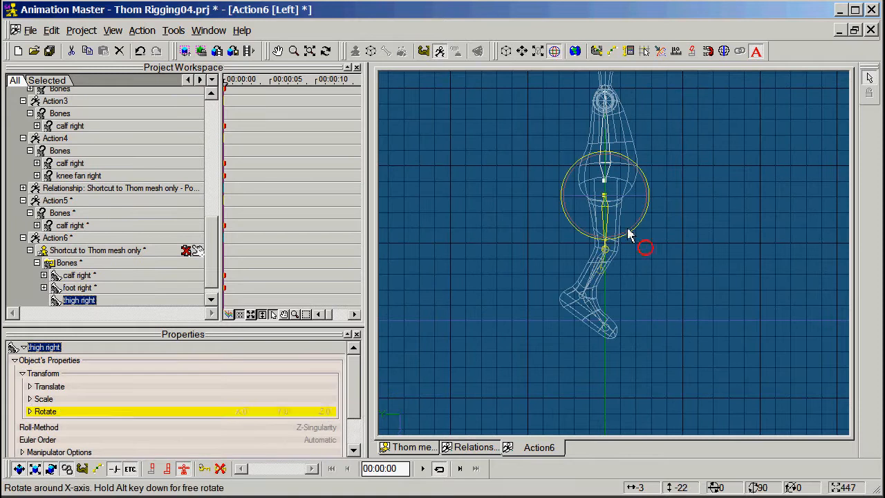
{"action": "left_click_drag", "start_coordinate": [625, 235], "coordinate": [665, 217]}
Bend the calf right bone back beneath the raised thigh to about -91° on X, and rotate the foot right bone to 0°.
{"action": "left_click", "coordinate": [667, 264]}
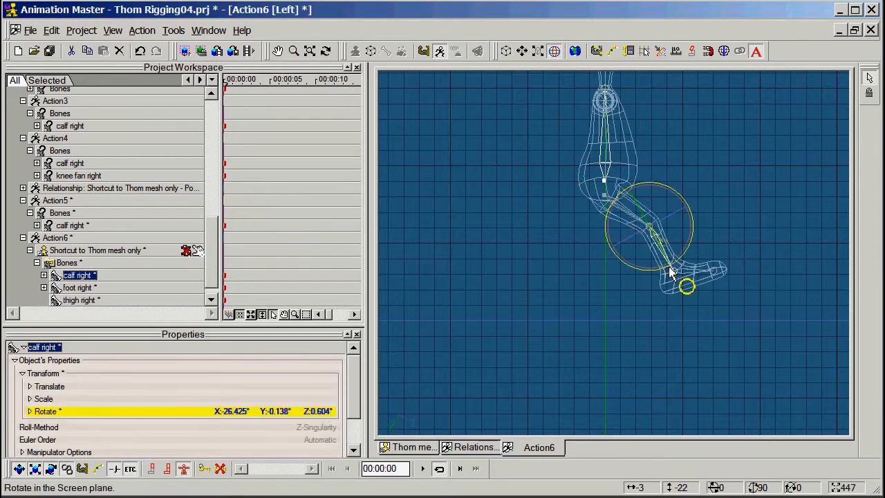
{"action": "left_click_drag", "start_coordinate": [695, 262], "coordinate": [626, 287]}
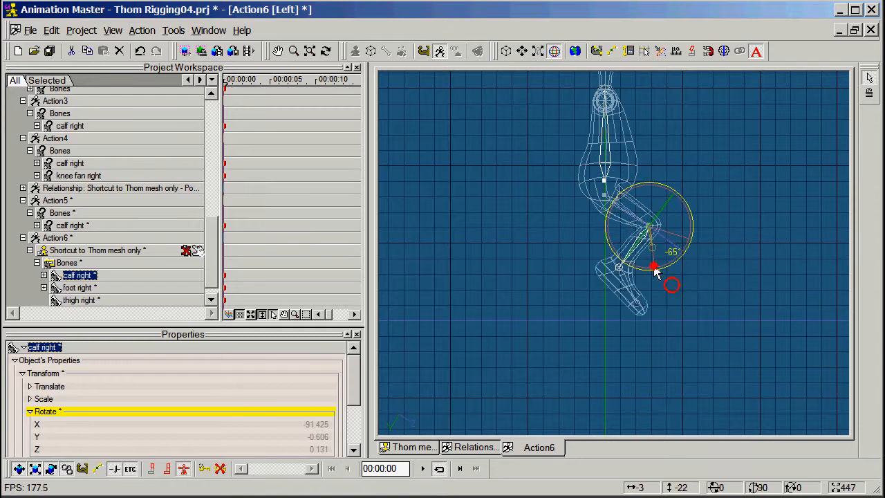
{"action": "left_click", "coordinate": [634, 300]}
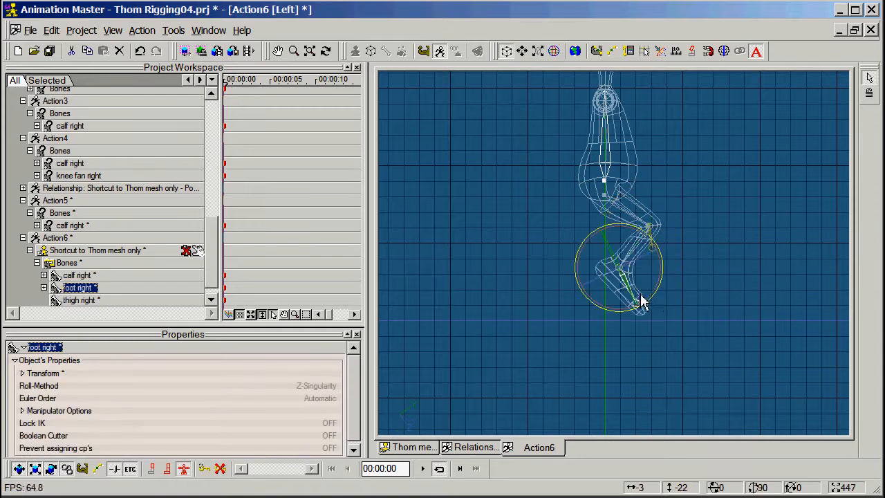
{"action": "mouse_move", "coordinate": [651, 298]}
{"action": "left_mouse_down"}
{"action": "mouse_move", "coordinate": [664, 271]}
{"action": "mouse_move", "coordinate": [632, 302]}
{"action": "mouse_move", "coordinate": [652, 283]}
{"action": "mouse_move", "coordinate": [635, 294]}
{"action": "mouse_move", "coordinate": [647, 290]}
{"action": "left_mouse_up"}
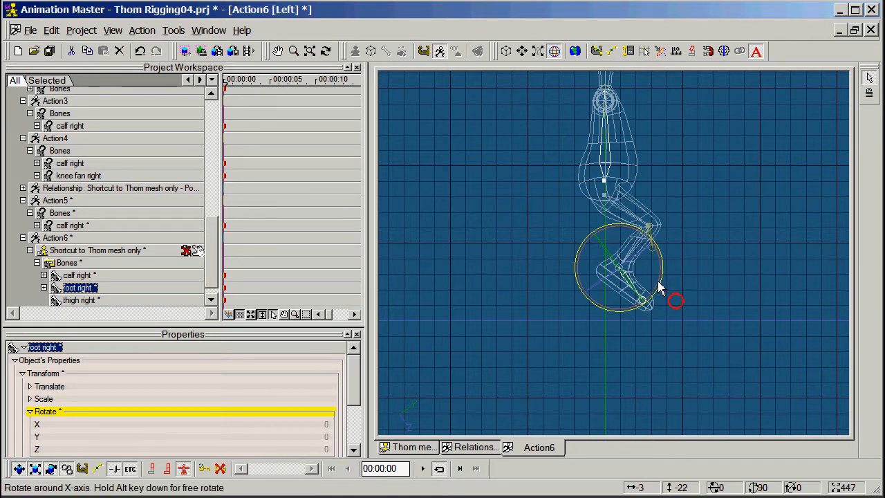
Rotate the foot right bone to -35° on X and lower the thigh right bone to about 25° on X.
{"action": "left_click_drag", "start_coordinate": [659, 289], "coordinate": [662, 265]}
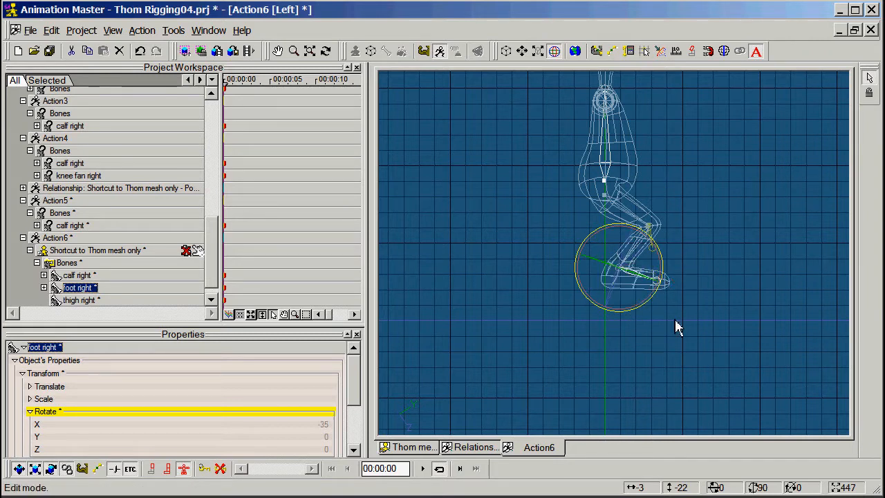
{"action": "left_click", "coordinate": [606, 161]}
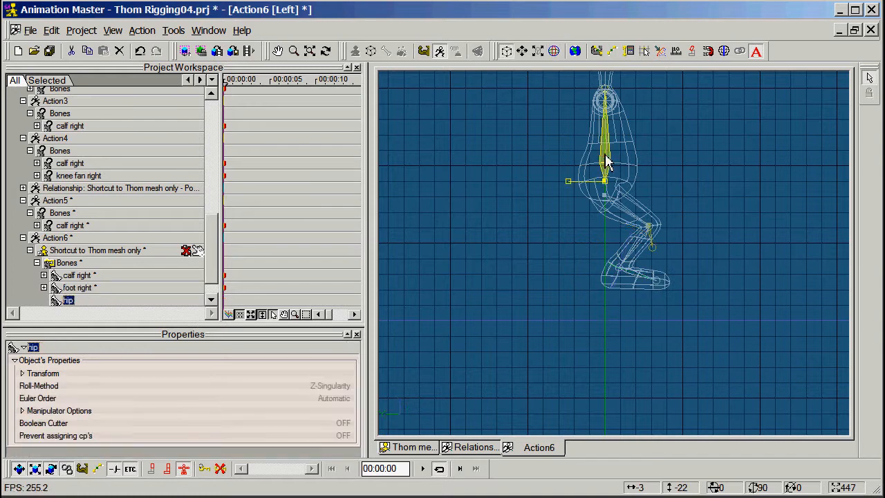
{"action": "left_click", "coordinate": [636, 225]}
{"action": "key", "text": "r"}
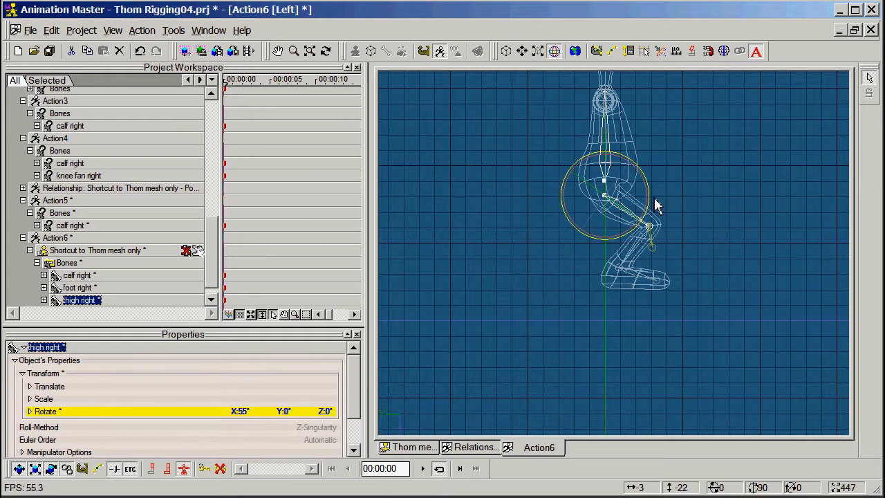
{"action": "left_click_drag", "start_coordinate": [648, 199], "coordinate": [617, 247]}
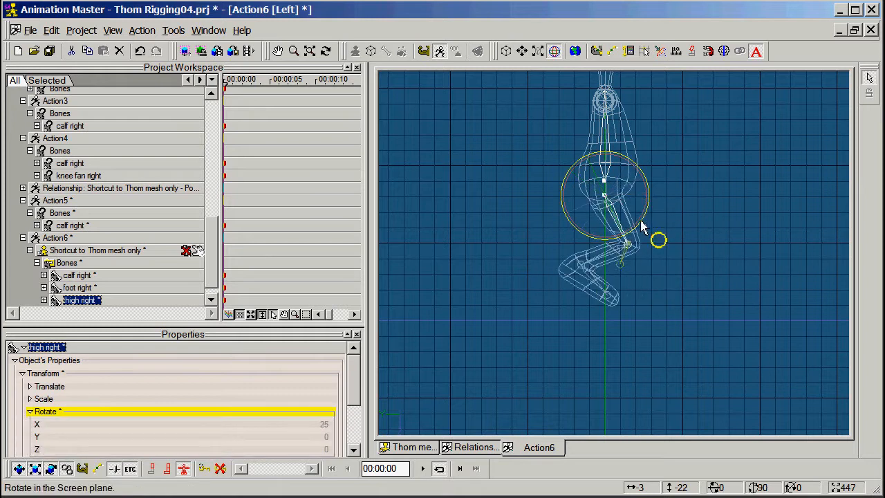
Straighten the calf right bone to about -21° on X and rotate the foot right bone to 5° on X.
{"action": "left_click", "coordinate": [608, 256]}
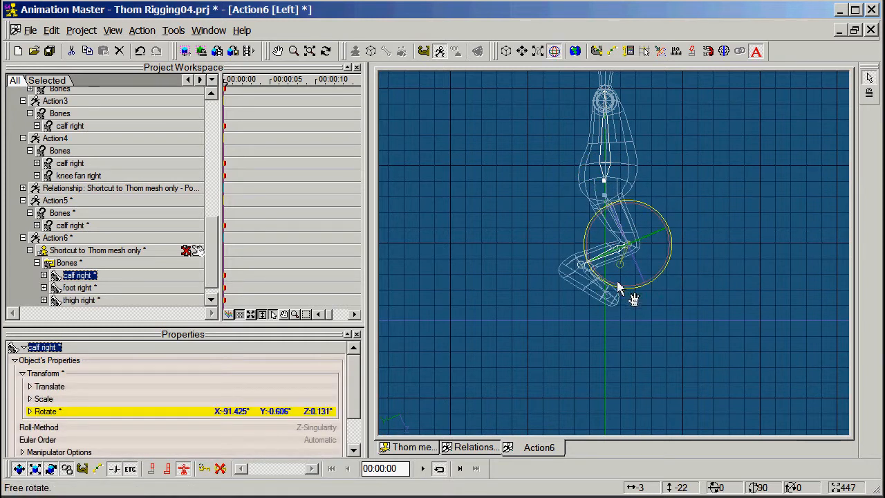
{"action": "left_click_drag", "start_coordinate": [619, 290], "coordinate": [669, 276]}
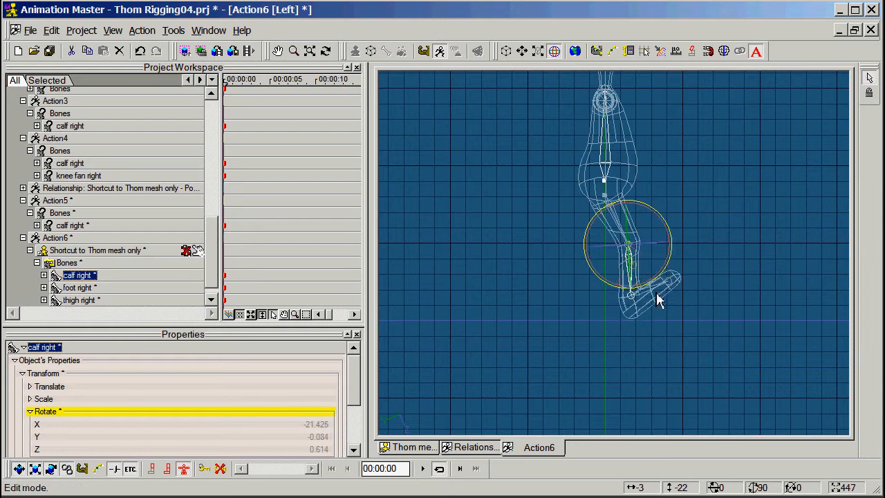
{"action": "left_click", "coordinate": [642, 298]}
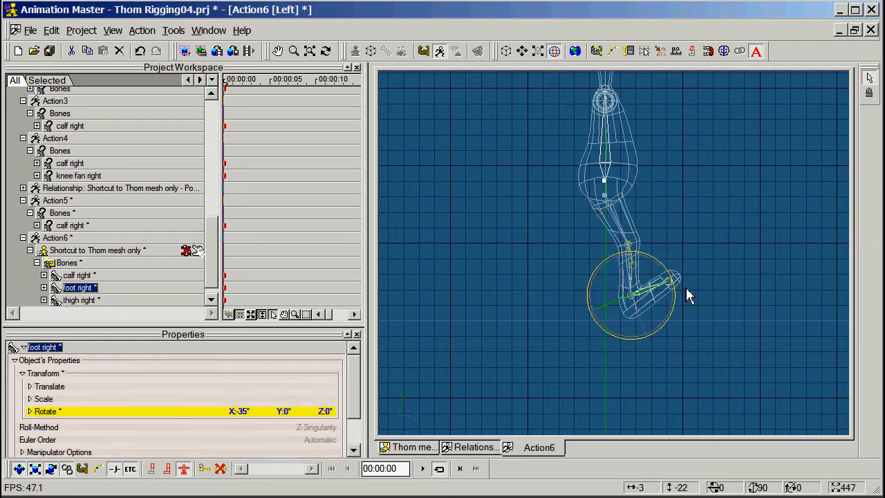
{"action": "left_click_drag", "start_coordinate": [674, 301], "coordinate": [670, 334]}
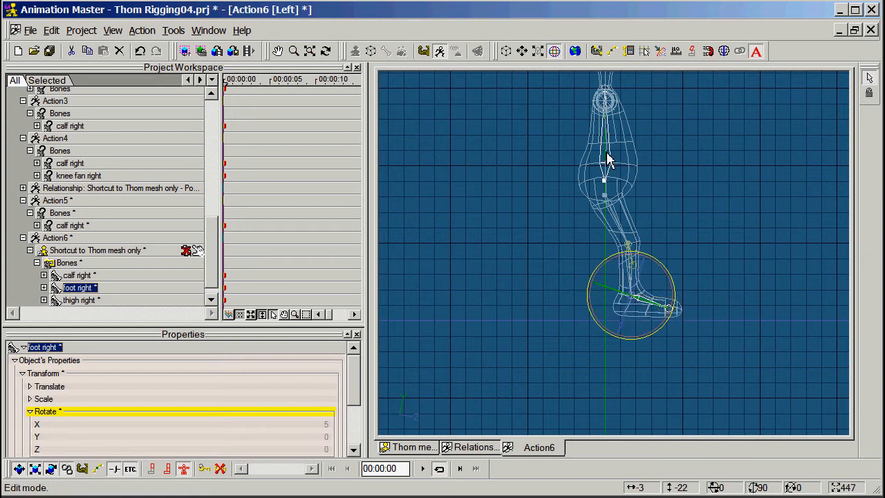
Move the hip bone back and forth to test how the leg follows, leaving it at about -8.05 cm Y and -2.01 cm Z.
{"action": "left_click", "coordinate": [607, 159]}
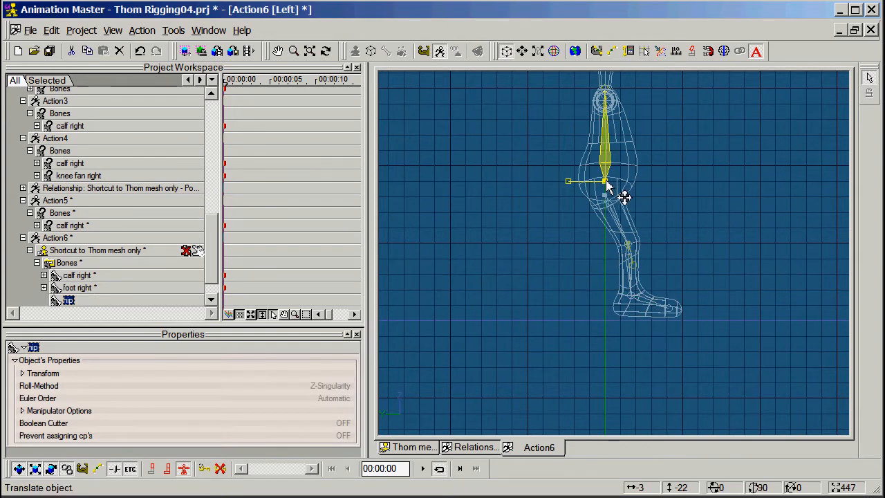
{"action": "left_click_drag", "start_coordinate": [618, 193], "coordinate": [574, 200]}
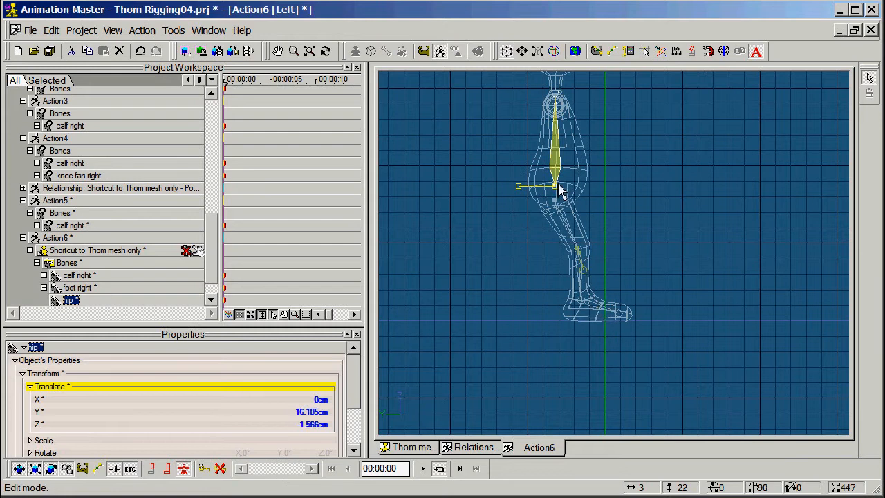
{"action": "left_click_drag", "start_coordinate": [560, 188], "coordinate": [648, 203]}
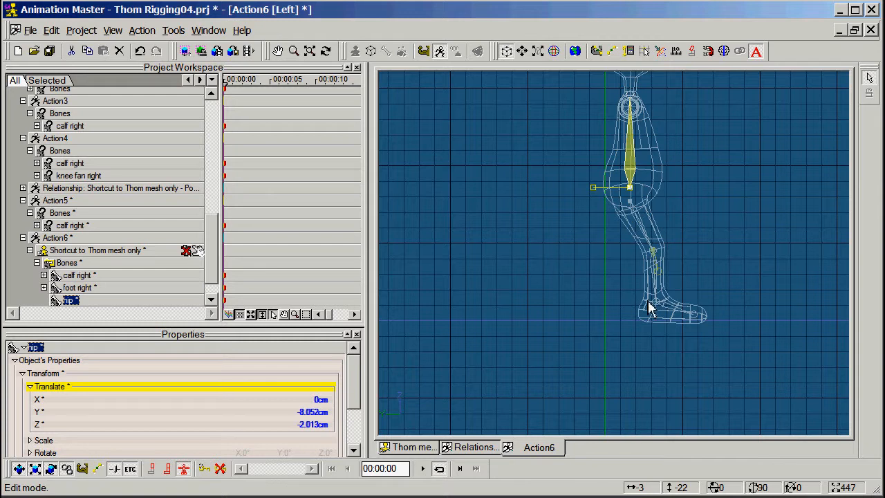
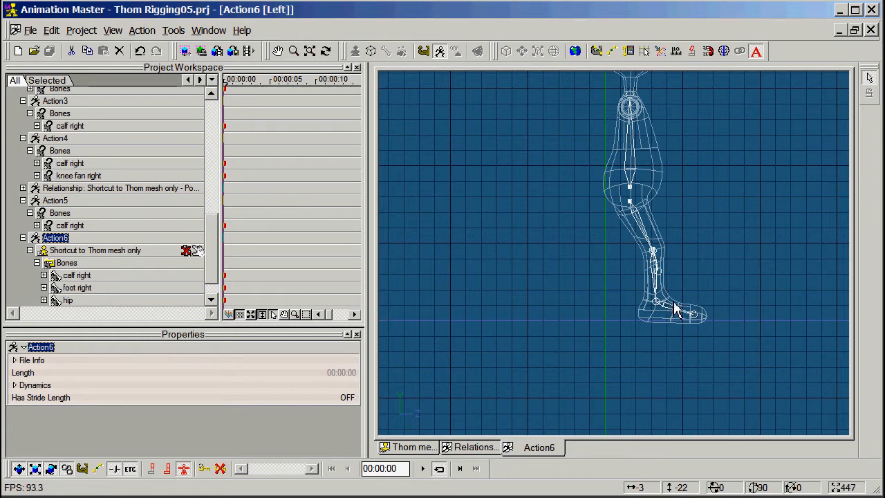
Close the Action6 and relationship windows and show the Thom mesh only model's bones in the left view.
{"action": "left_click", "coordinate": [871, 30]}
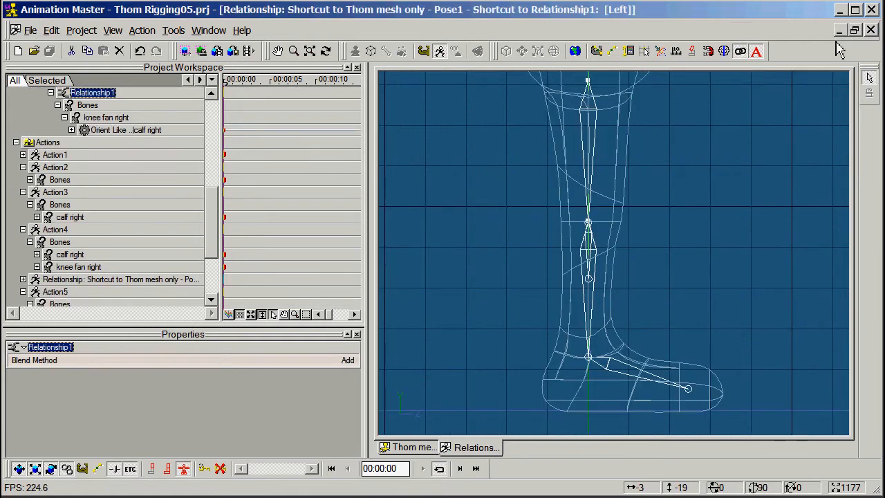
{"action": "left_click", "coordinate": [871, 31]}
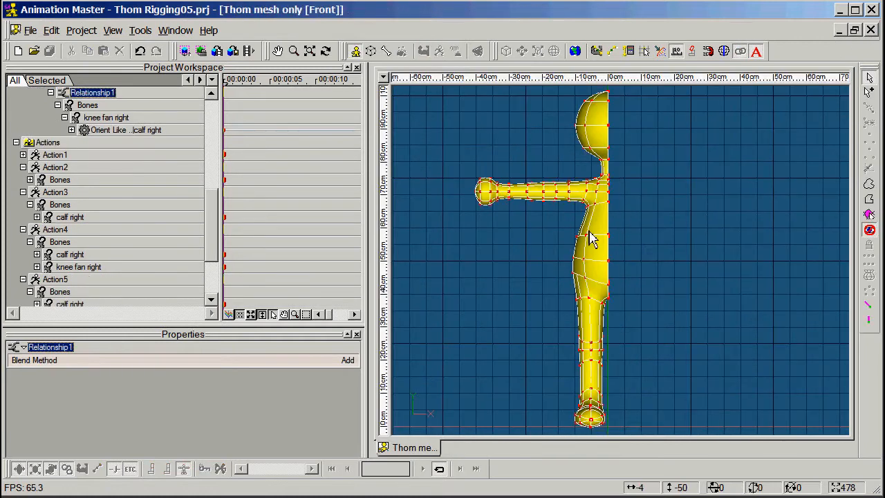
{"action": "key", "text": "3"}
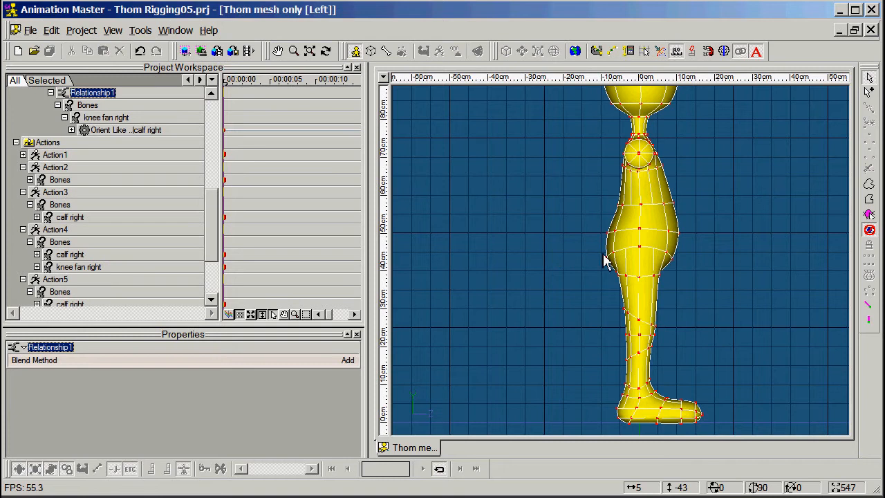
{"action": "left_click", "coordinate": [388, 55]}
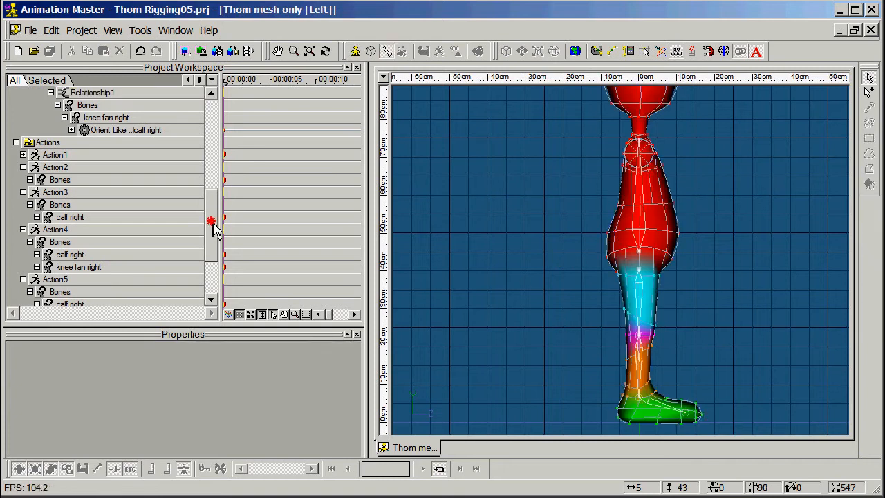
Detach the foot right bone from the calf right bone, placing it directly under the model's Bones folder.
{"action": "left_click_drag", "start_coordinate": [214, 230], "coordinate": [216, 151]}
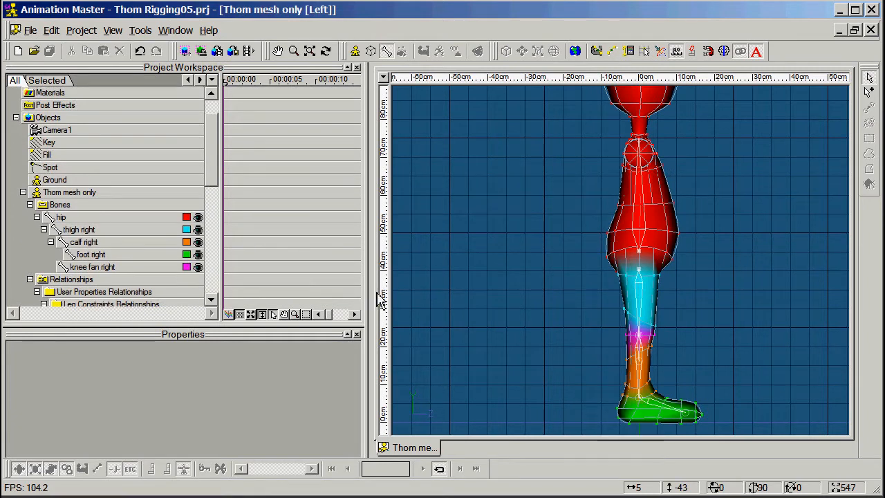
{"action": "left_click", "coordinate": [657, 413]}
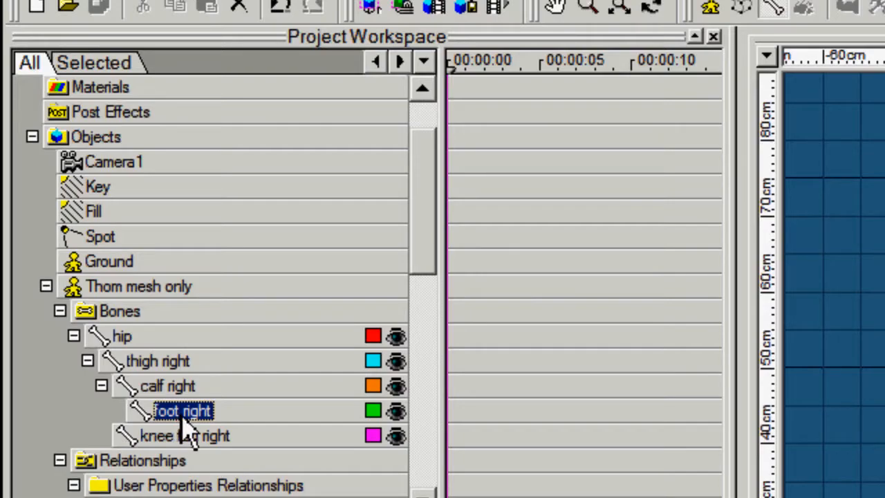
{"action": "left_click_drag", "start_coordinate": [178, 413], "coordinate": [136, 317]}
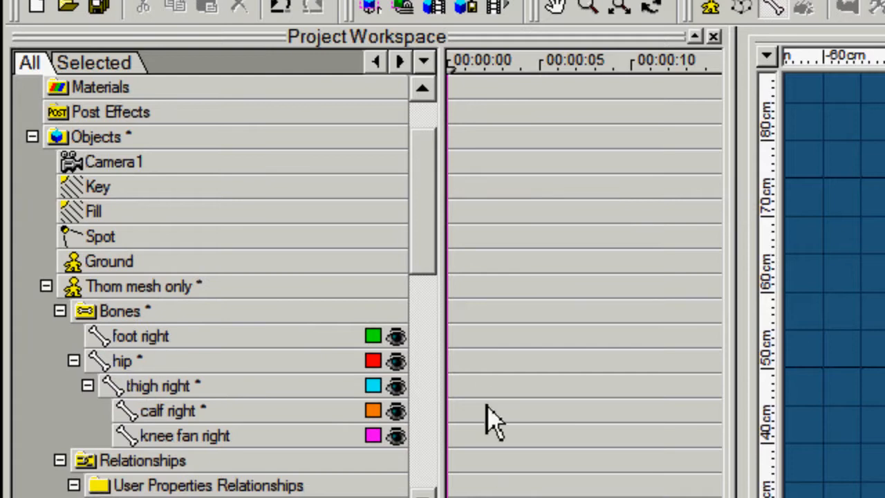
Create a new action that uses the Thom mesh only model.
{"action": "left_click_drag", "start_coordinate": [422, 238], "coordinate": [450, 366]}
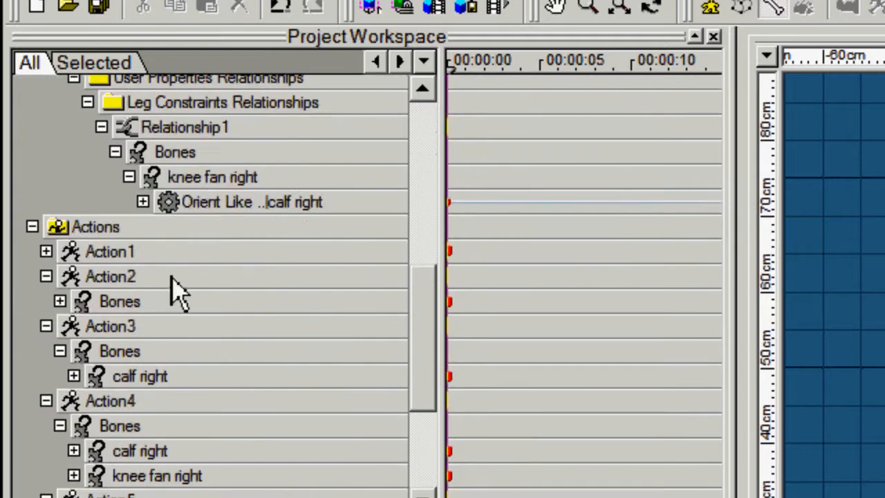
{"action": "left_click", "coordinate": [53, 233]}
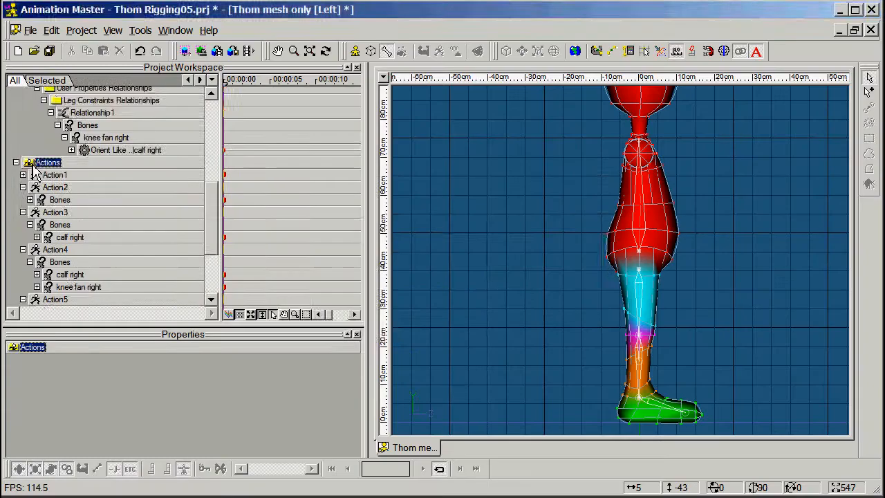
{"action": "right_click", "coordinate": [28, 161]}
{"action": "left_click", "coordinate": [71, 173]}
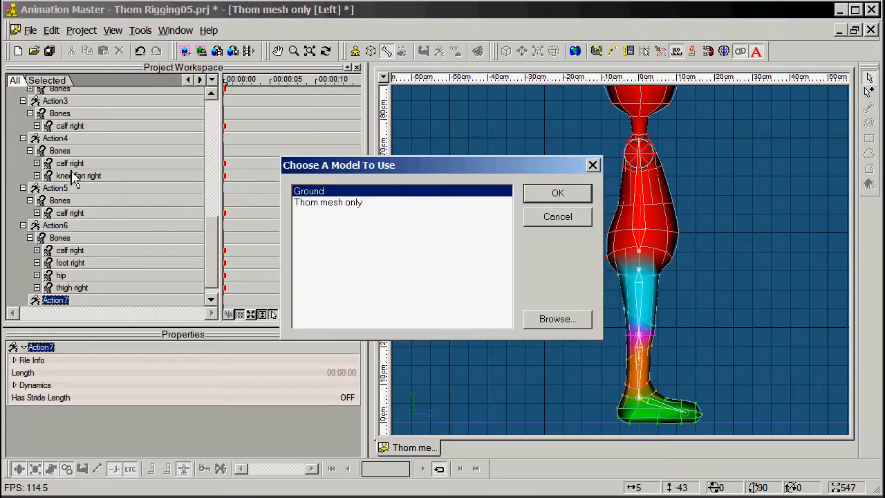
{"action": "left_click", "coordinate": [332, 203]}
{"action": "left_click", "coordinate": [546, 194]}
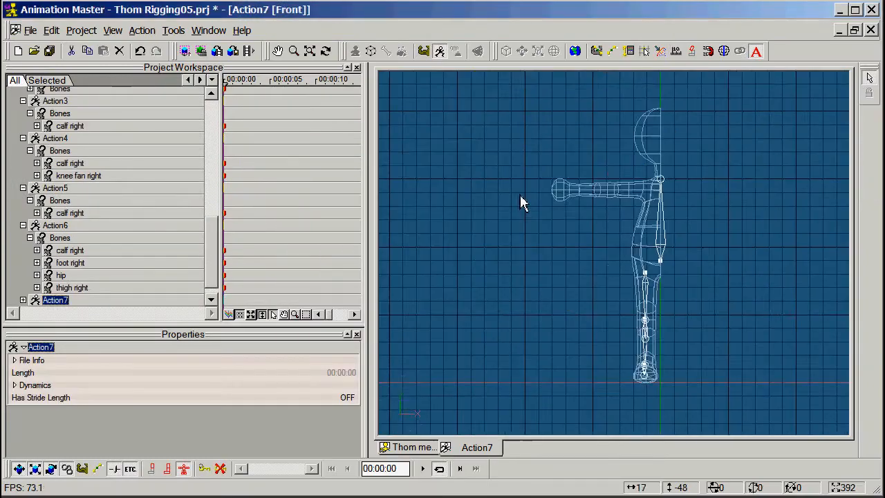
Move the hip bone to about 0.45 cm Y and 1.12 cm Z, and the foot right bone to about -0.71 cm Z.
{"action": "key", "text": "3"}
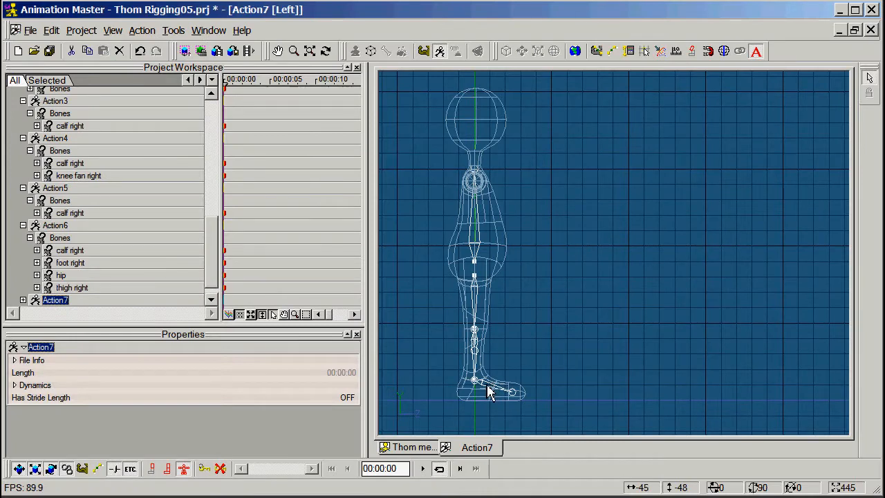
{"action": "left_click", "coordinate": [475, 270]}
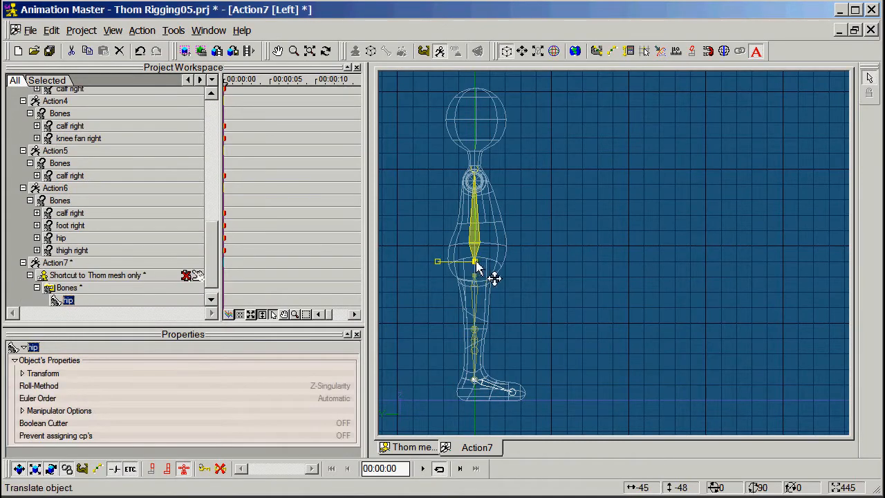
{"action": "mouse_move", "coordinate": [476, 264]}
{"action": "left_mouse_down"}
{"action": "mouse_move", "coordinate": [571, 262]}
{"action": "mouse_move", "coordinate": [427, 243]}
{"action": "mouse_move", "coordinate": [535, 251]}
{"action": "mouse_move", "coordinate": [450, 254]}
{"action": "mouse_move", "coordinate": [508, 266]}
{"action": "mouse_move", "coordinate": [484, 269]}
{"action": "left_mouse_up"}
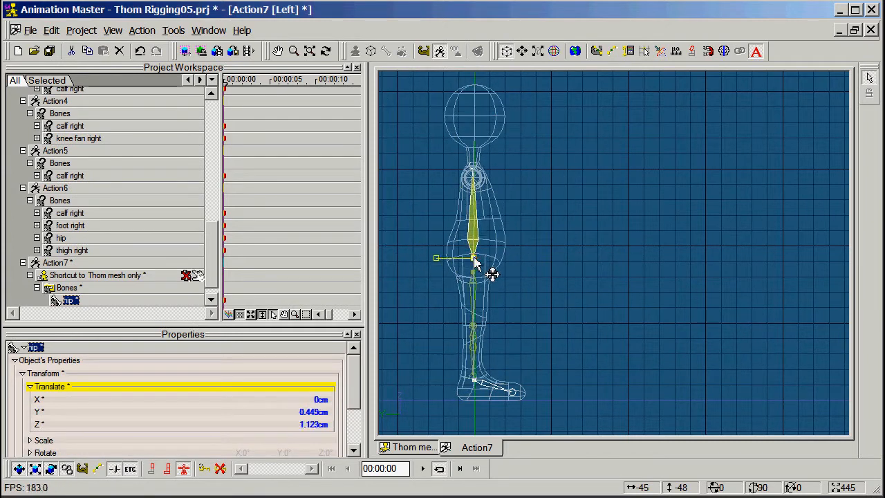
{"action": "left_click", "coordinate": [488, 385]}
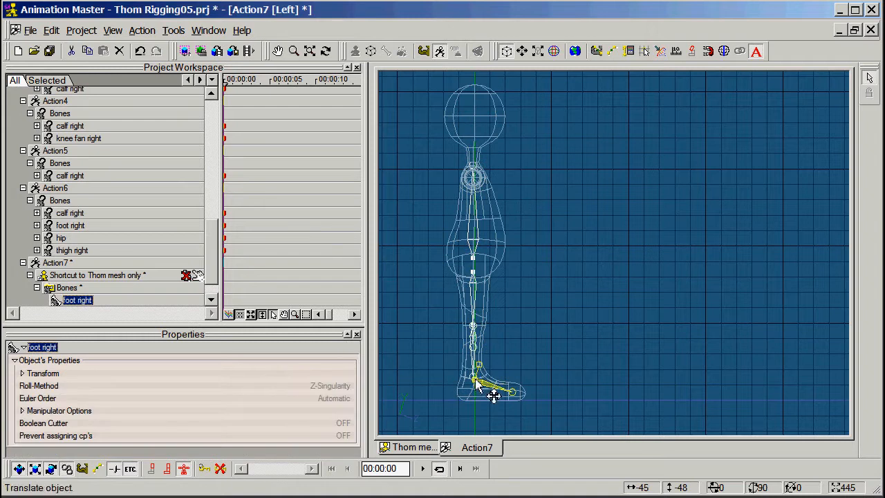
{"action": "mouse_move", "coordinate": [493, 396]}
{"action": "left_mouse_down"}
{"action": "mouse_move", "coordinate": [520, 409]}
{"action": "mouse_move", "coordinate": [592, 401]}
{"action": "mouse_move", "coordinate": [443, 389]}
{"action": "mouse_move", "coordinate": [582, 401]}
{"action": "mouse_move", "coordinate": [480, 393]}
{"action": "mouse_move", "coordinate": [541, 394]}
{"action": "mouse_move", "coordinate": [473, 396]}
{"action": "mouse_move", "coordinate": [620, 419]}
{"action": "mouse_move", "coordinate": [459, 413]}
{"action": "mouse_move", "coordinate": [470, 389]}
{"action": "mouse_move", "coordinate": [518, 407]}
{"action": "mouse_move", "coordinate": [486, 394]}
{"action": "mouse_move", "coordinate": [502, 392]}
{"action": "mouse_move", "coordinate": [492, 395]}
{"action": "left_mouse_up"}
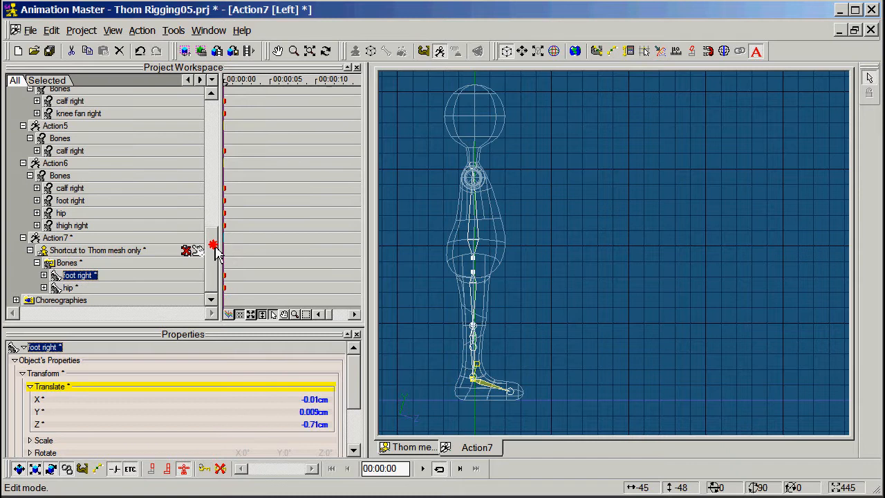
Open Relationship1 of the Leg Constraints relationships for editing and show the leg up close in the left view.
{"action": "left_click_drag", "start_coordinate": [216, 253], "coordinate": [231, 158]}
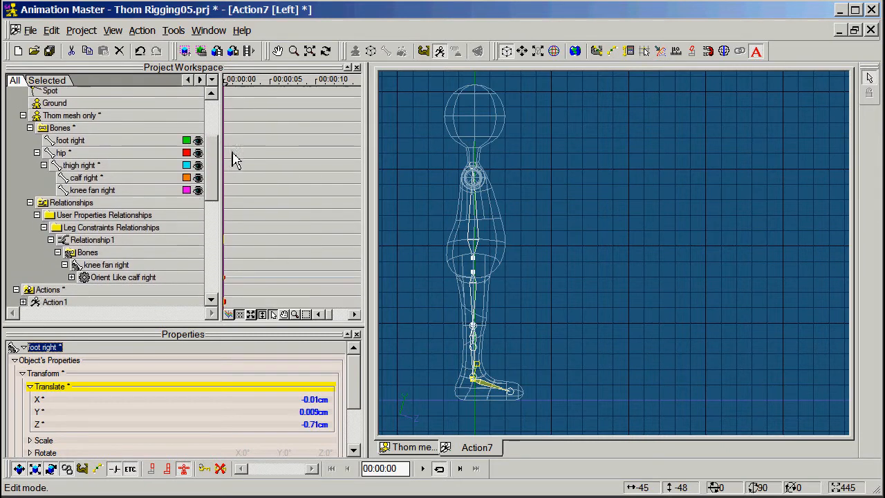
{"action": "double_click", "coordinate": [85, 242]}
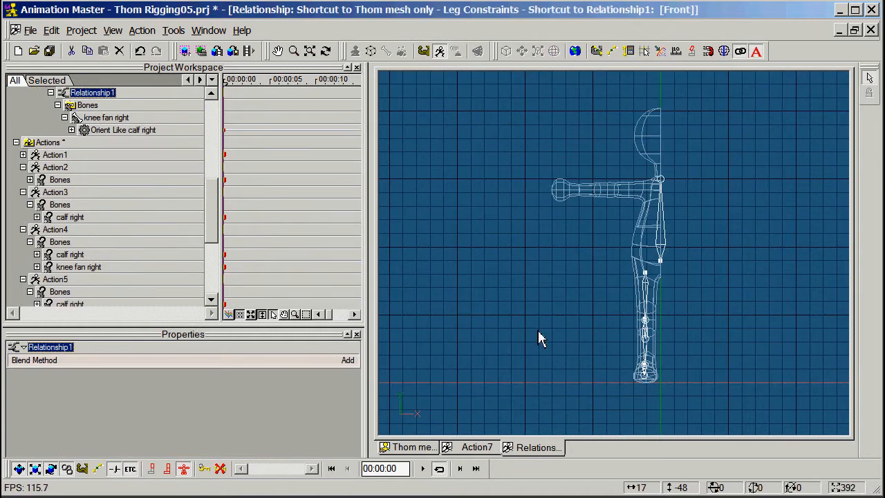
{"action": "key", "text": "3"}
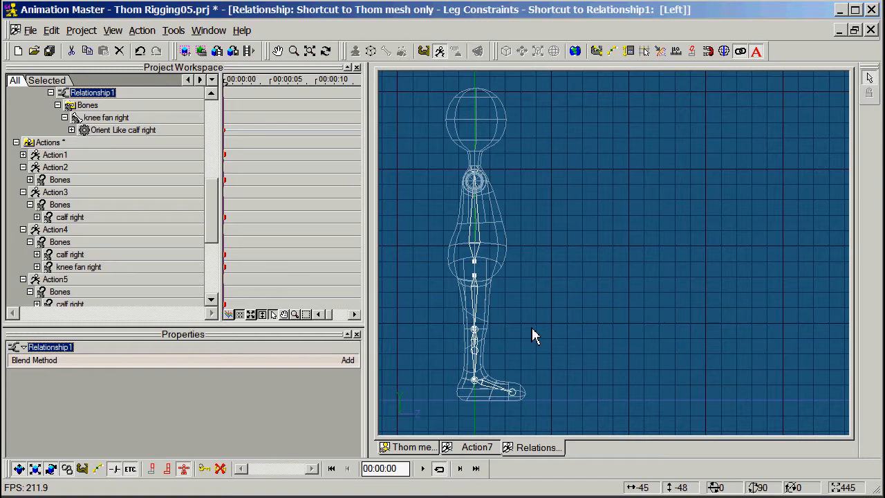
{"action": "middle_click_drag", "start_coordinate": [532, 335], "coordinate": [644, 229]}
{"action": "scroll", "coordinate": [617, 292], "scroll_direction": "up", "scroll_amount": 2}
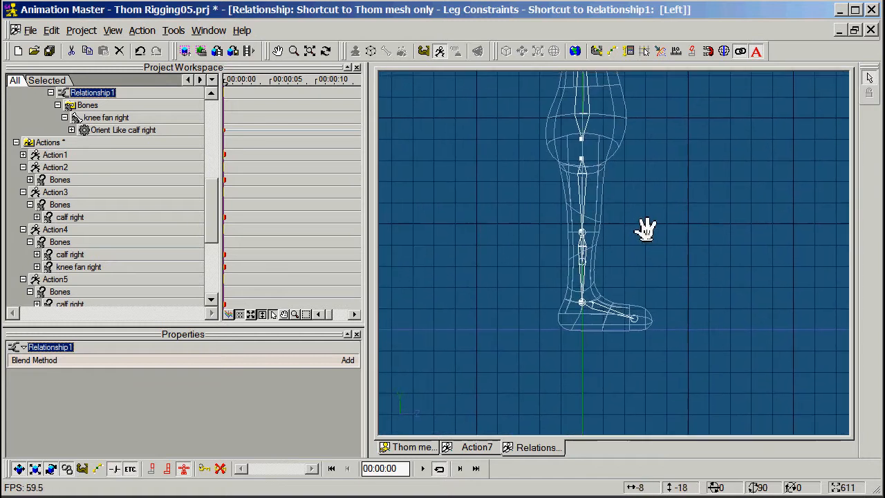
Add a Kinematic constraint to the calf right bone with the foot right bone as its target.
{"action": "left_click", "coordinate": [583, 284]}
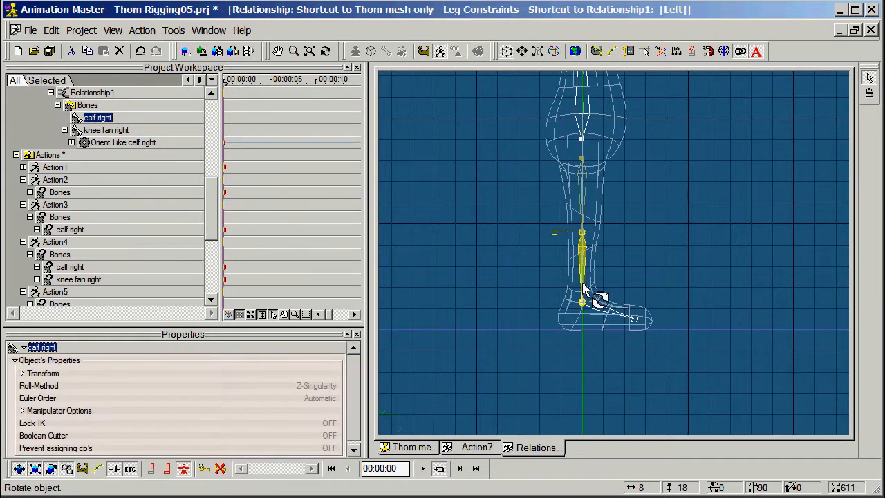
{"action": "right_click", "coordinate": [583, 288]}
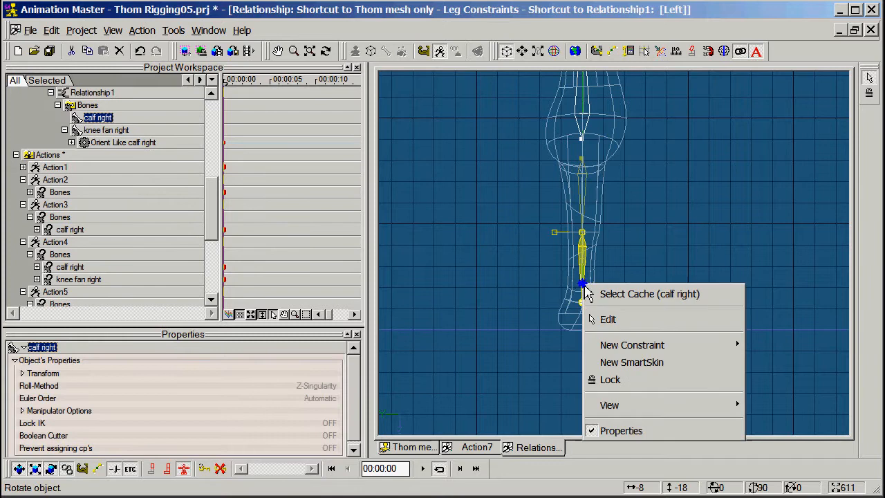
{"action": "mouse_move", "coordinate": [624, 349]}
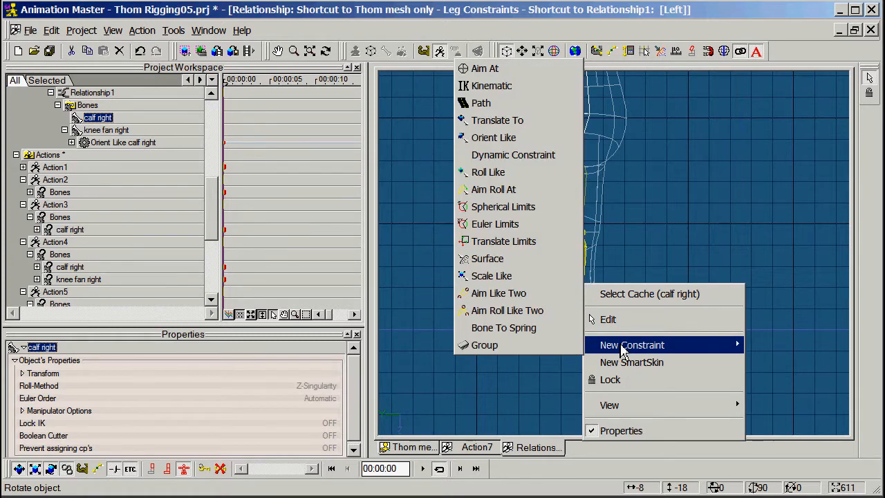
{"action": "left_click", "coordinate": [489, 88]}
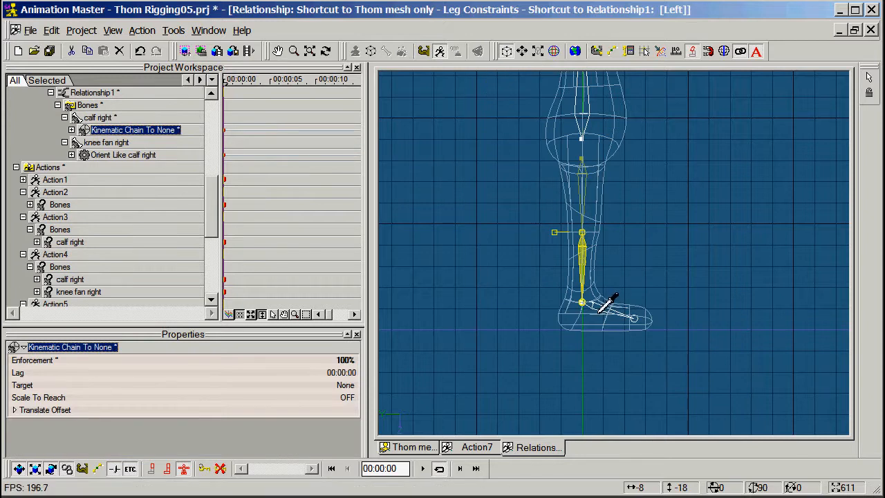
{"action": "left_click", "coordinate": [600, 312]}
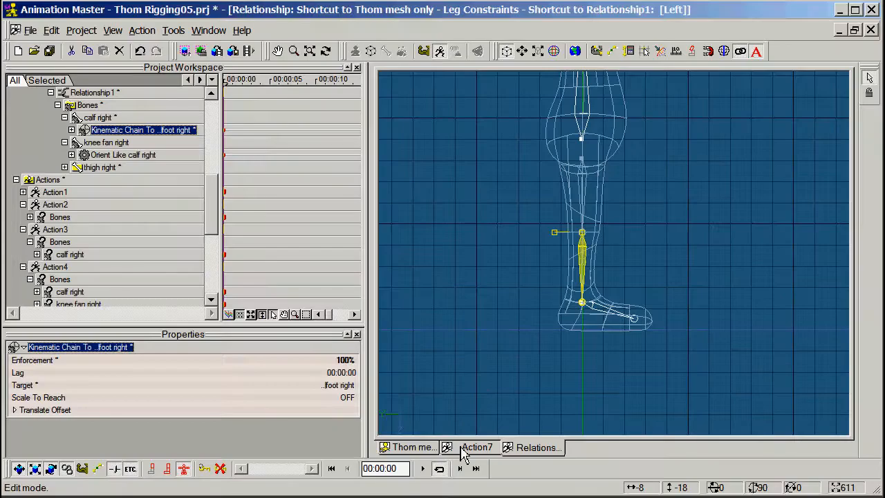
Close the Action7 window and create another new action that uses the Thom mesh only model.
{"action": "left_click", "coordinate": [470, 448]}
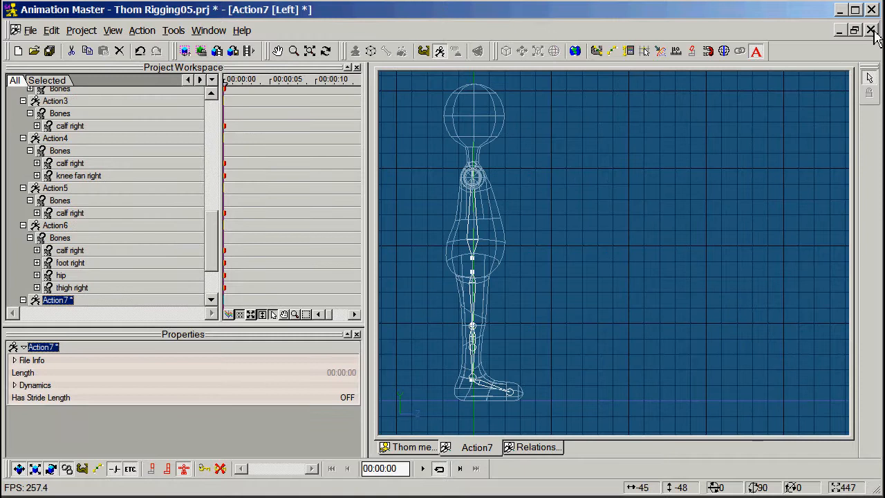
{"action": "left_click", "coordinate": [872, 31]}
{"action": "mouse_move", "coordinate": [217, 229]}
{"action": "left_mouse_down"}
{"action": "mouse_move", "coordinate": [218, 239]}
{"action": "mouse_move", "coordinate": [222, 215]}
{"action": "left_mouse_up"}
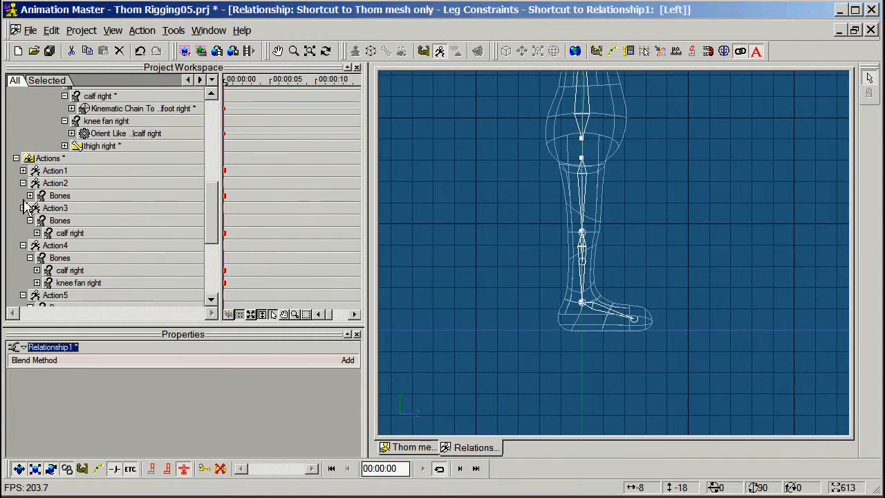
{"action": "double_click", "coordinate": [29, 158]}
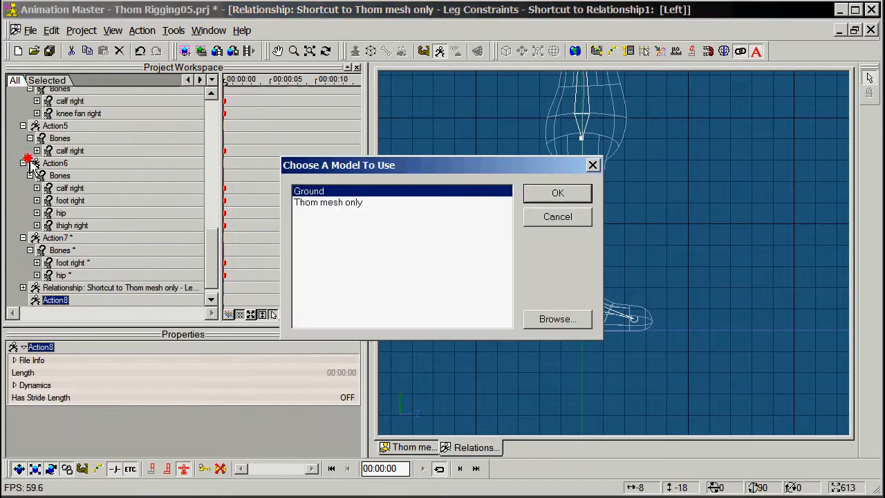
{"action": "left_click", "coordinate": [308, 204]}
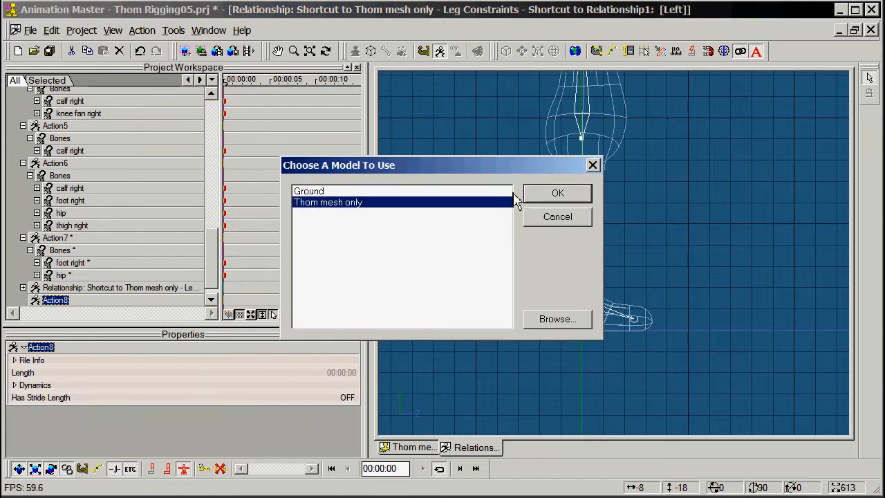
{"action": "left_click", "coordinate": [541, 196]}
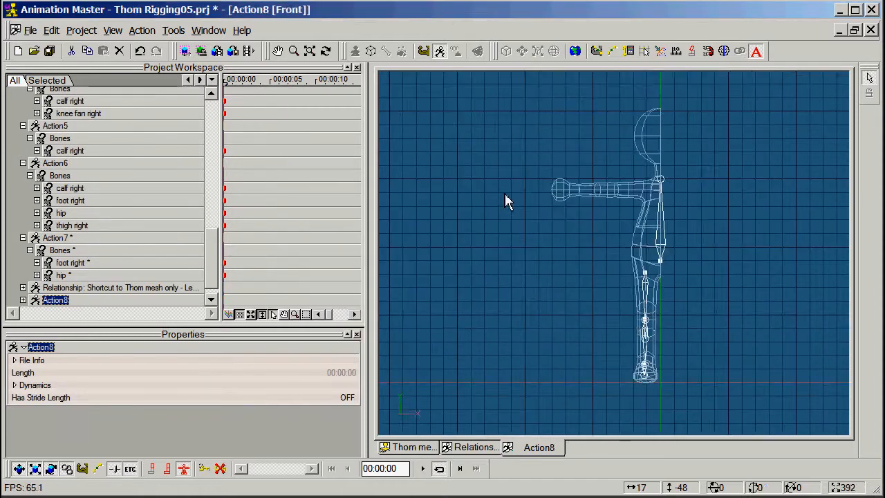
Lower the hip bone slightly in the left view to test the constrained leg.
{"action": "key", "text": "KP_4"}
{"action": "middle_click_drag", "start_coordinate": [581, 266], "coordinate": [634, 240]}
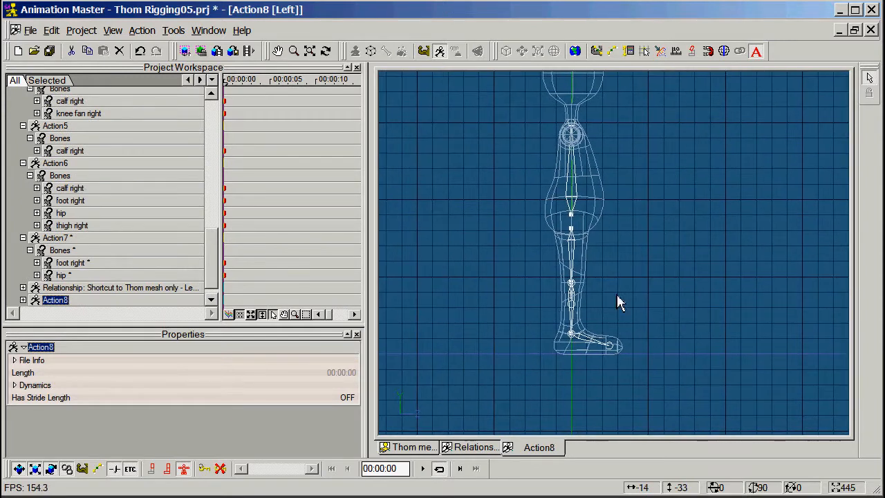
{"action": "left_click", "coordinate": [572, 201]}
{"action": "mouse_move", "coordinate": [571, 216]}
{"action": "left_mouse_down"}
{"action": "mouse_move", "coordinate": [602, 242]}
{"action": "mouse_move", "coordinate": [557, 229]}
{"action": "mouse_move", "coordinate": [531, 238]}
{"action": "mouse_move", "coordinate": [621, 239]}
{"action": "mouse_move", "coordinate": [549, 225]}
{"action": "mouse_move", "coordinate": [594, 233]}
{"action": "mouse_move", "coordinate": [572, 222]}
{"action": "left_mouse_up"}
Move the foot right bone around to test the knee, ending at about -1.04 cm Y and -1.79 cm Z.
{"action": "left_click", "coordinate": [585, 346]}
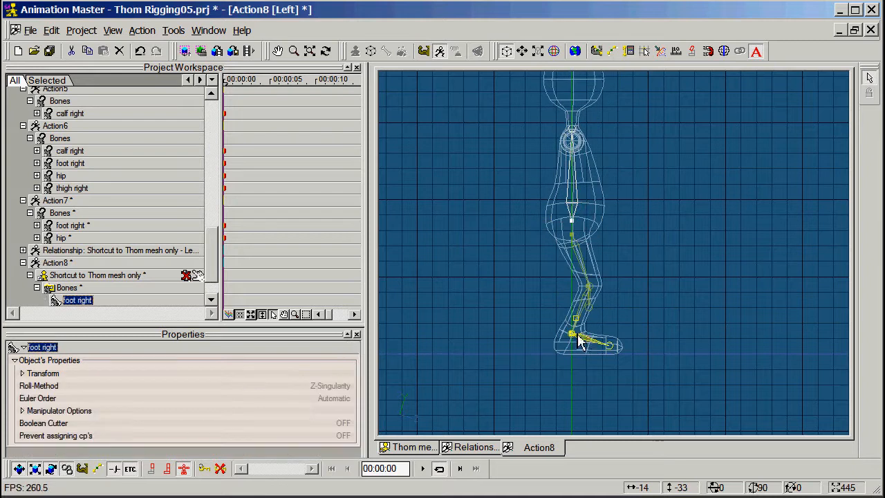
{"action": "mouse_move", "coordinate": [584, 340]}
{"action": "left_mouse_down"}
{"action": "mouse_move", "coordinate": [571, 328]}
{"action": "mouse_move", "coordinate": [602, 330]}
{"action": "mouse_move", "coordinate": [579, 316]}
{"action": "mouse_move", "coordinate": [599, 346]}
{"action": "mouse_move", "coordinate": [606, 316]}
{"action": "mouse_move", "coordinate": [581, 348]}
{"action": "mouse_move", "coordinate": [613, 316]}
{"action": "mouse_move", "coordinate": [585, 350]}
{"action": "mouse_move", "coordinate": [619, 328]}
{"action": "mouse_move", "coordinate": [585, 338]}
{"action": "mouse_move", "coordinate": [626, 319]}
{"action": "mouse_move", "coordinate": [575, 338]}
{"action": "mouse_move", "coordinate": [608, 321]}
{"action": "mouse_move", "coordinate": [573, 336]}
{"action": "mouse_move", "coordinate": [535, 328]}
{"action": "mouse_move", "coordinate": [585, 316]}
{"action": "mouse_move", "coordinate": [618, 339]}
{"action": "mouse_move", "coordinate": [578, 336]}
{"action": "mouse_move", "coordinate": [563, 348]}
{"action": "mouse_move", "coordinate": [587, 336]}
{"action": "left_mouse_up"}
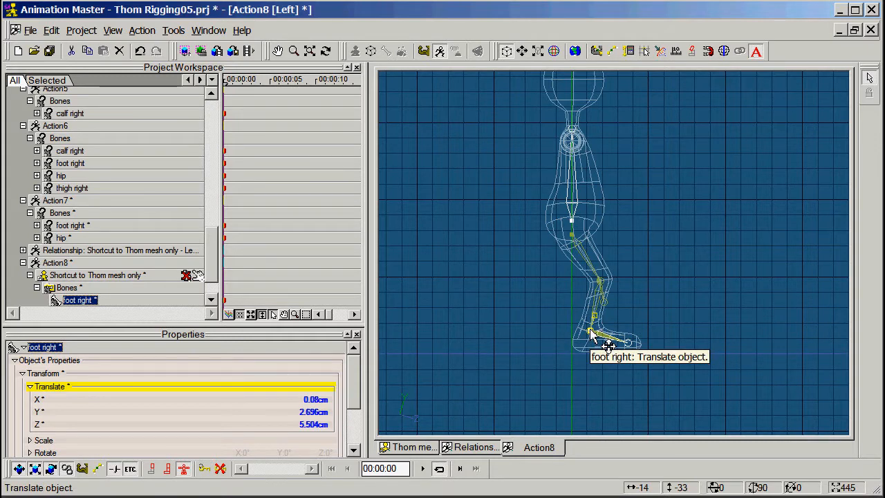
{"action": "left_click_drag", "start_coordinate": [590, 333], "coordinate": [587, 330]}
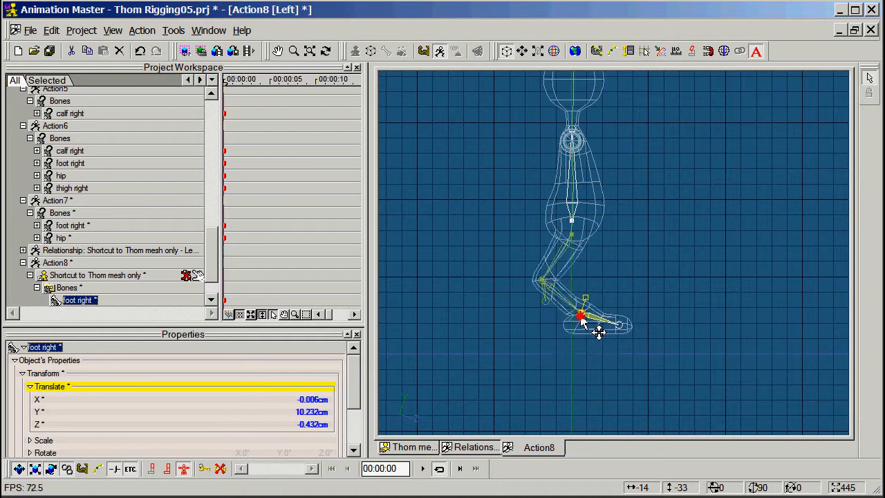
{"action": "mouse_move", "coordinate": [586, 349]}
{"action": "left_mouse_down"}
{"action": "mouse_move", "coordinate": [587, 337]}
{"action": "mouse_move", "coordinate": [597, 355]}
{"action": "left_mouse_up"}
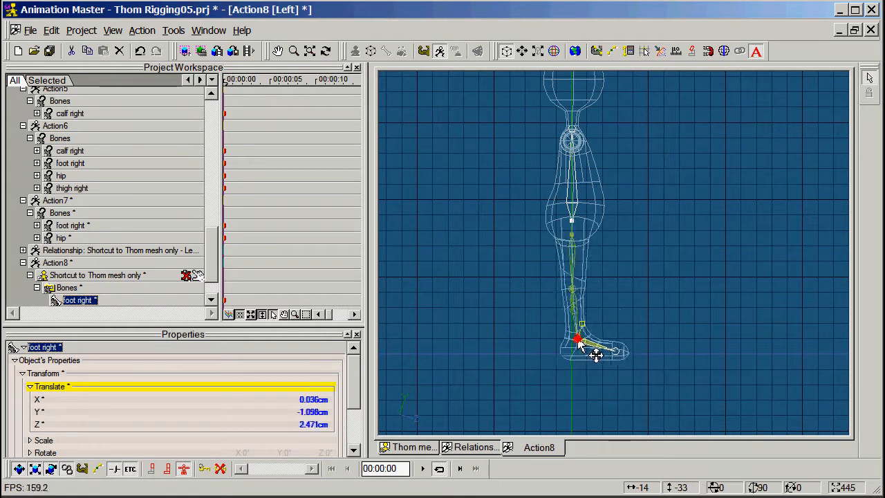
{"action": "left_click_drag", "start_coordinate": [584, 323], "coordinate": [565, 337]}
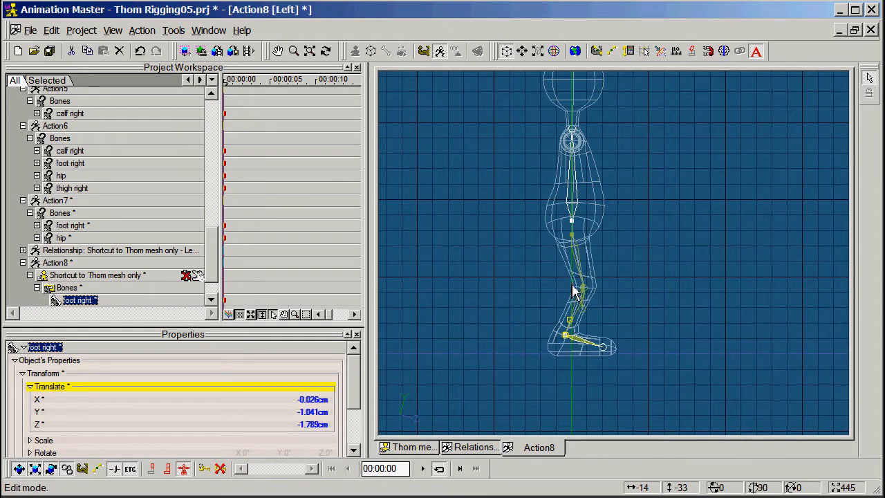
Close the test action's window and return to the Thom mesh only model's bones.
{"action": "left_click", "coordinate": [871, 31]}
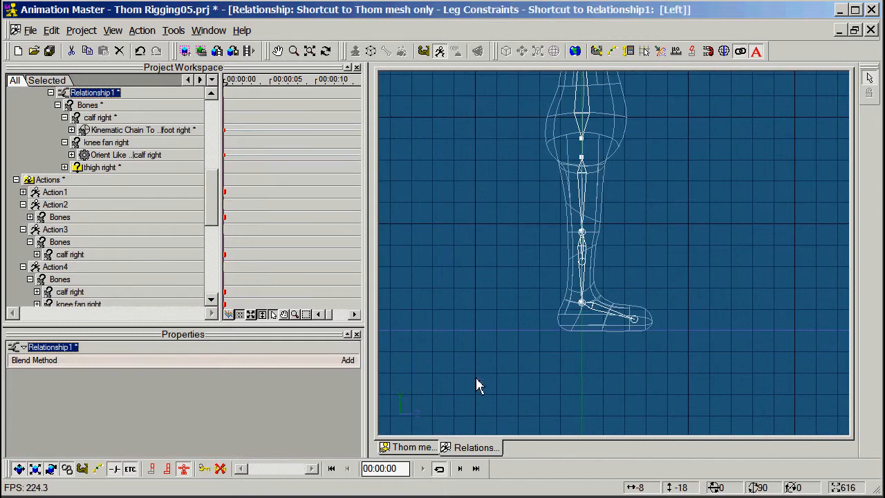
{"action": "middle_click_drag", "start_coordinate": [502, 326], "coordinate": [500, 356]}
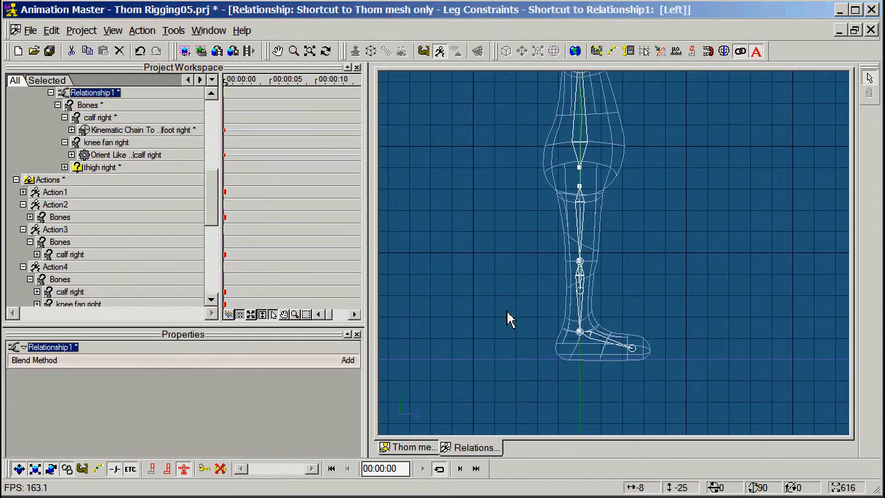
{"action": "left_click", "coordinate": [408, 446]}
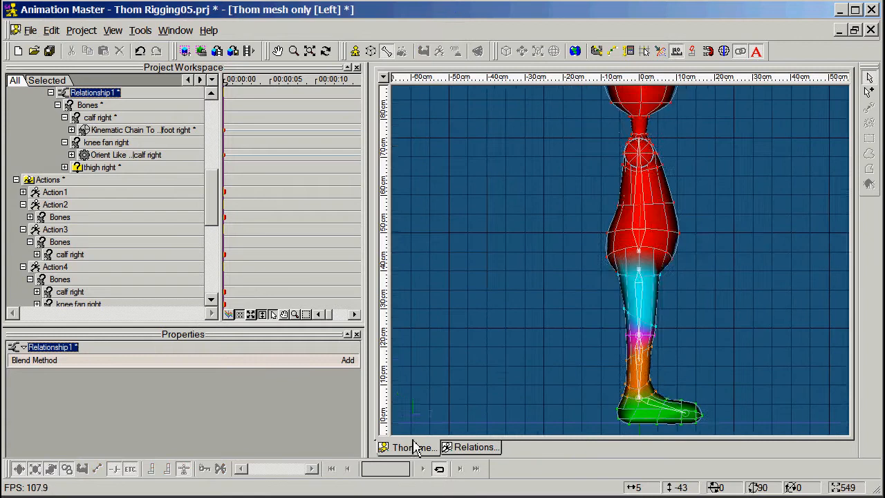
{"action": "middle_click_drag", "start_coordinate": [540, 322], "coordinate": [466, 304]}
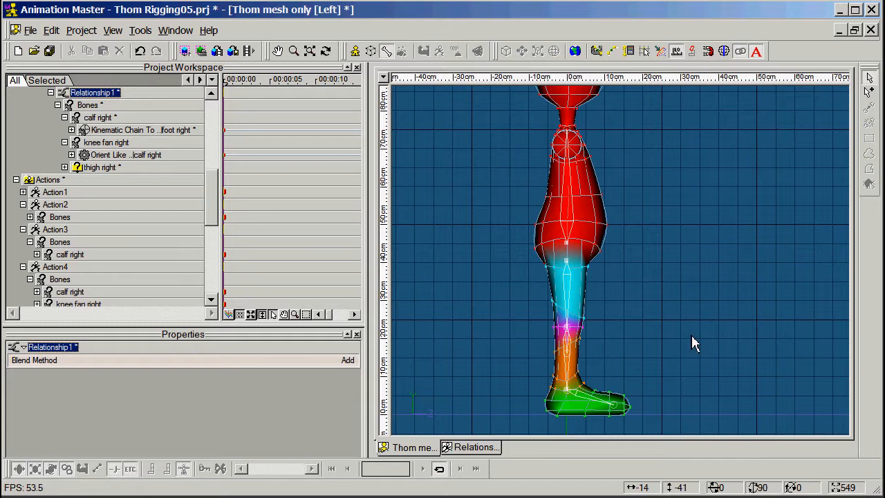
Add a new Null to the Thom mesh only model.
{"action": "right_click", "coordinate": [683, 188]}
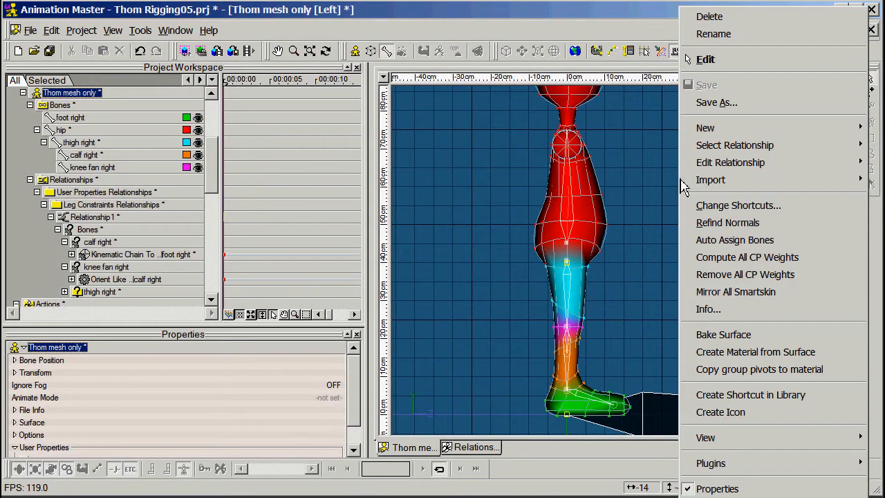
{"action": "mouse_move", "coordinate": [707, 128]}
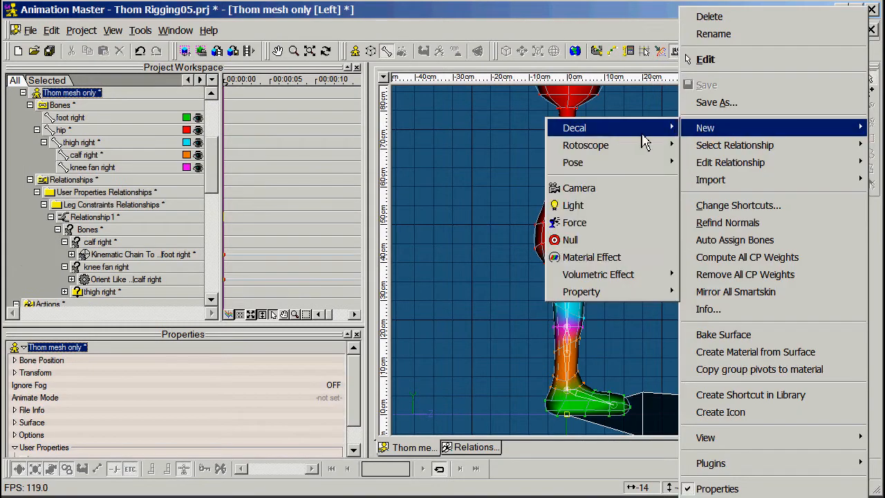
{"action": "left_click", "coordinate": [591, 242]}
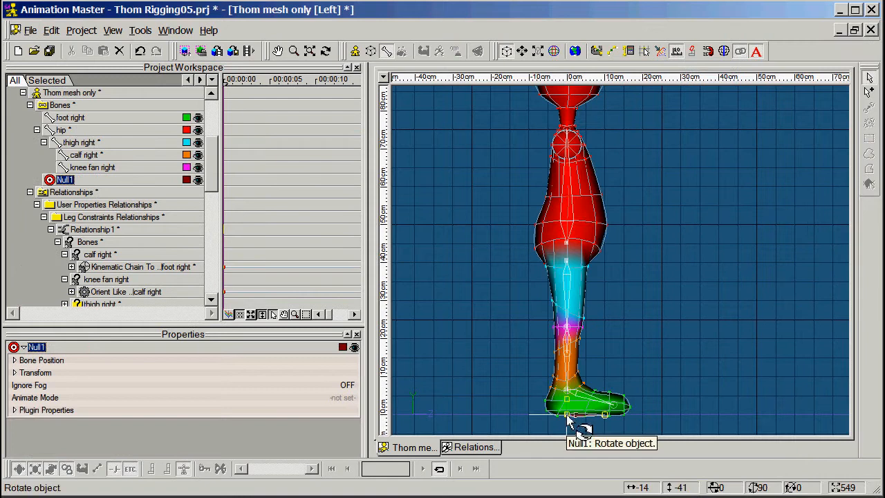
Move the null well in front of the leg, starting at about 31.87 cm Y and 42.07 cm Z.
{"action": "left_click_drag", "start_coordinate": [567, 418], "coordinate": [623, 440]}
{"action": "key", "text": "shift+Right"}
{"action": "key", "text": "shift+Right"}
{"action": "key", "text": "shift+Right"}
{"action": "key", "text": "shift+Right"}
{"action": "key", "text": "shift+Right"}
{"action": "key", "text": "shift+Right"}
{"action": "key", "text": "shift+Right"}
{"action": "key", "text": "shift+Right"}
{"action": "key", "text": "shift+Right"}
{"action": "key", "text": "shift+Right"}
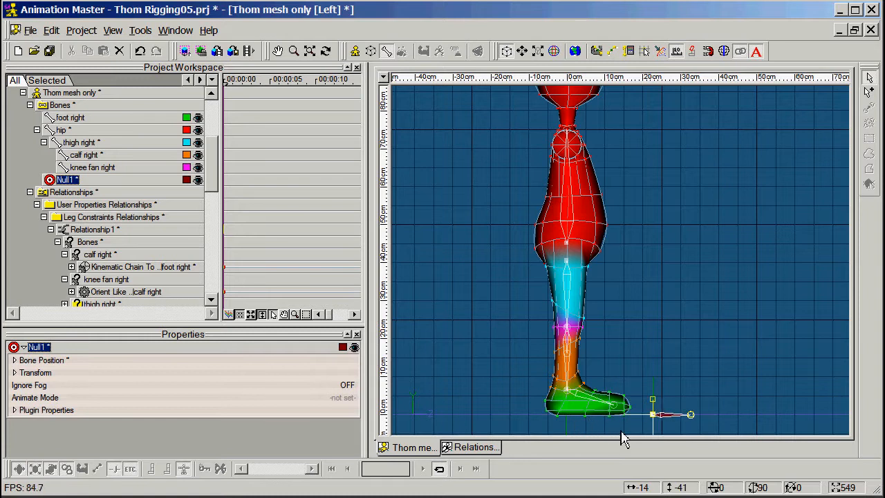
{"action": "key", "text": "shift+Right"}
{"action": "key", "text": "shift+Right"}
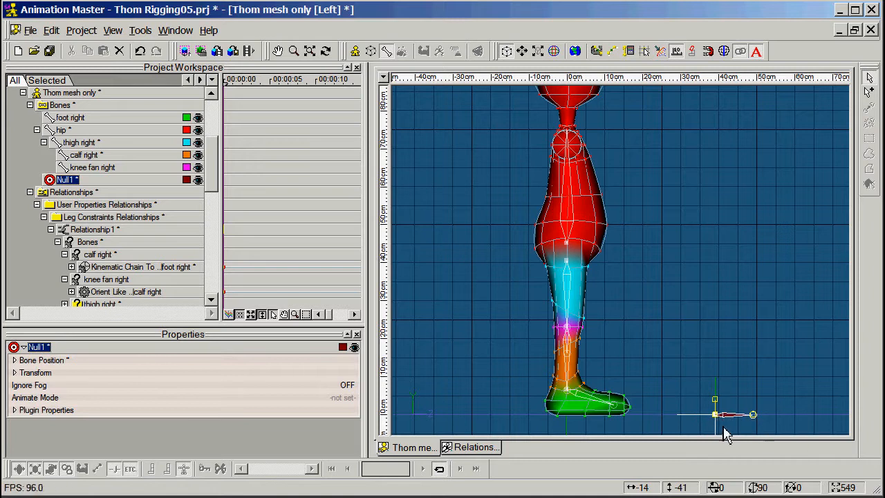
{"action": "key", "text": "t"}
{"action": "mouse_move", "coordinate": [722, 432]}
{"action": "left_mouse_down"}
{"action": "mouse_move", "coordinate": [687, 443]}
{"action": "mouse_move", "coordinate": [716, 443]}
{"action": "left_mouse_up"}
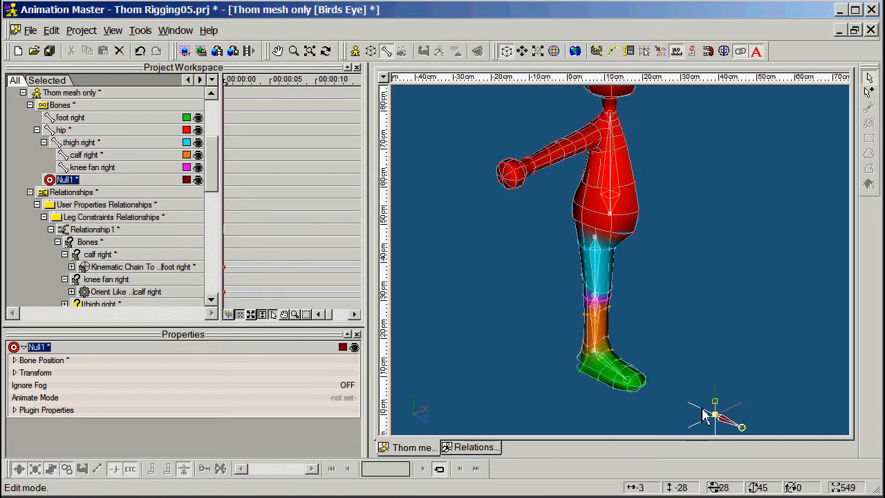
{"action": "key", "text": "3"}
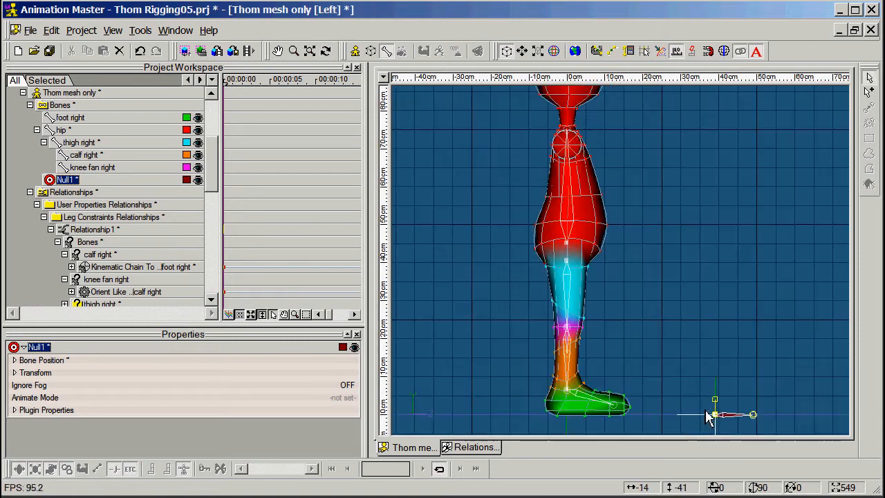
{"action": "left_click_drag", "start_coordinate": [716, 415], "coordinate": [740, 298]}
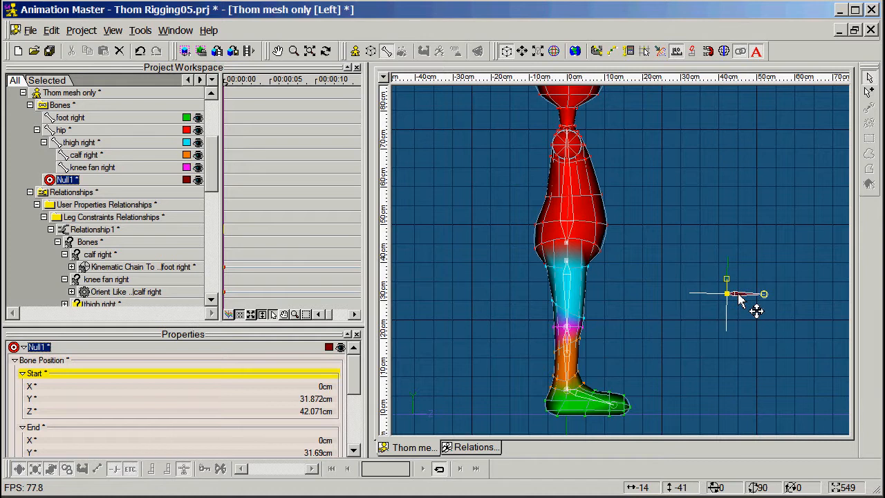
Shift the null sideways in the front view to about -6 cm X, in line with the right leg bones.
{"action": "key", "text": "1"}
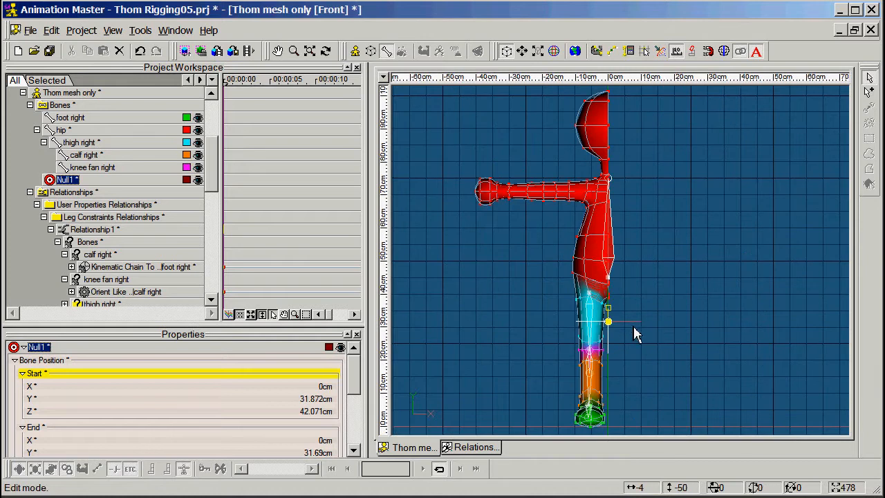
{"action": "key", "text": "Left"}
{"action": "key", "text": "Left"}
{"action": "key", "text": "Left"}
{"action": "key", "text": "Left"}
{"action": "key", "text": "Left"}
{"action": "key", "text": "Left"}
{"action": "key", "text": "Left"}
{"action": "key", "text": "Left"}
{"action": "key", "text": "Left"}
{"action": "key", "text": "Left"}
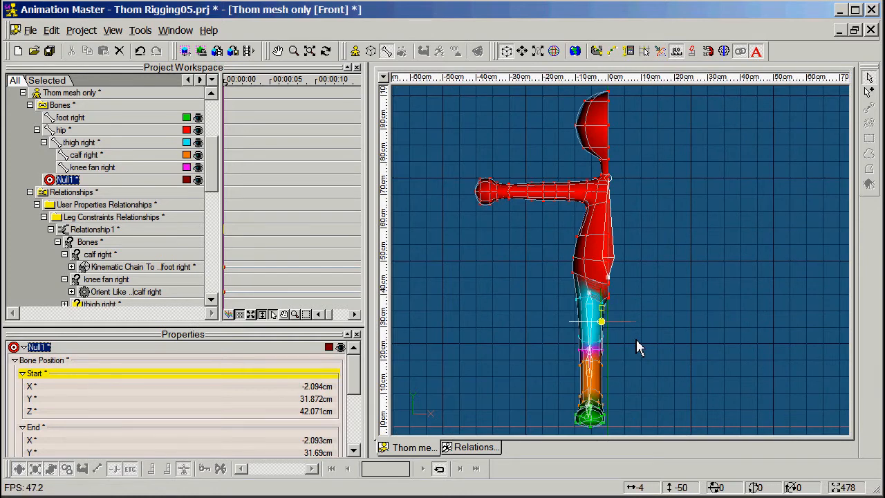
{"action": "key", "text": "Left"}
{"action": "key", "text": "Left"}
{"action": "key", "text": "Left"}
{"action": "key", "text": "Left"}
{"action": "key", "text": "Left"}
{"action": "key", "text": "Left"}
{"action": "key", "text": "Left"}
{"action": "key", "text": "Left"}
{"action": "key", "text": "Left"}
{"action": "key", "text": "Left"}
{"action": "key", "text": "Left"}
{"action": "key", "text": "Left"}
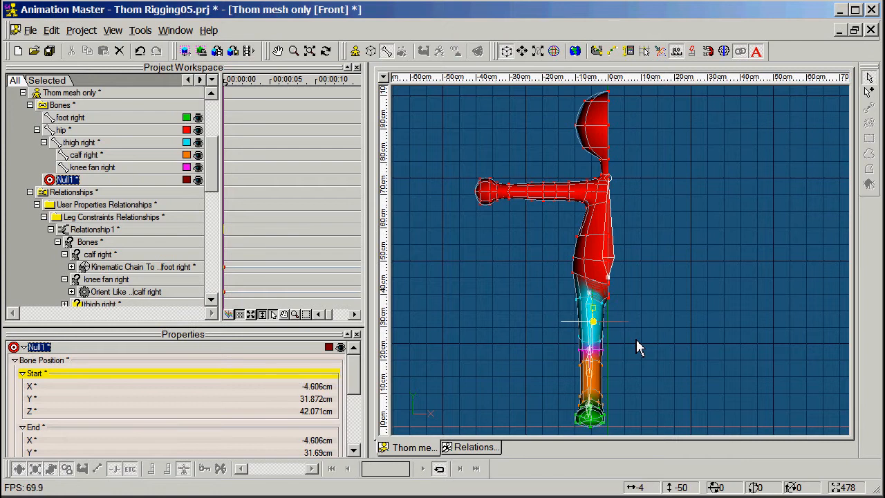
{"action": "key", "text": "Left"}
{"action": "key", "text": "Left"}
{"action": "key", "text": "Left"}
{"action": "key", "text": "Left"}
{"action": "key", "text": "Left"}
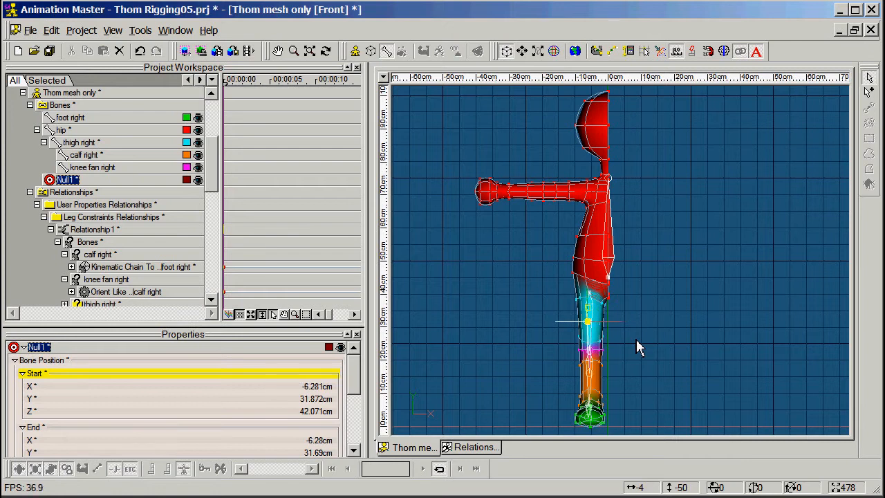
{"action": "key", "text": "Right"}
Rename the new null to knee target right and make it a child of the hip bone.
{"action": "key", "text": "3"}
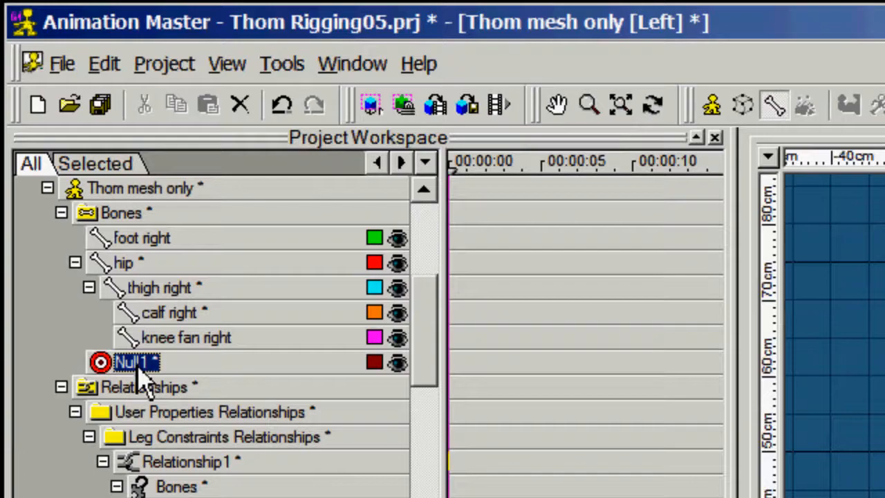
{"action": "right_click", "coordinate": [69, 181]}
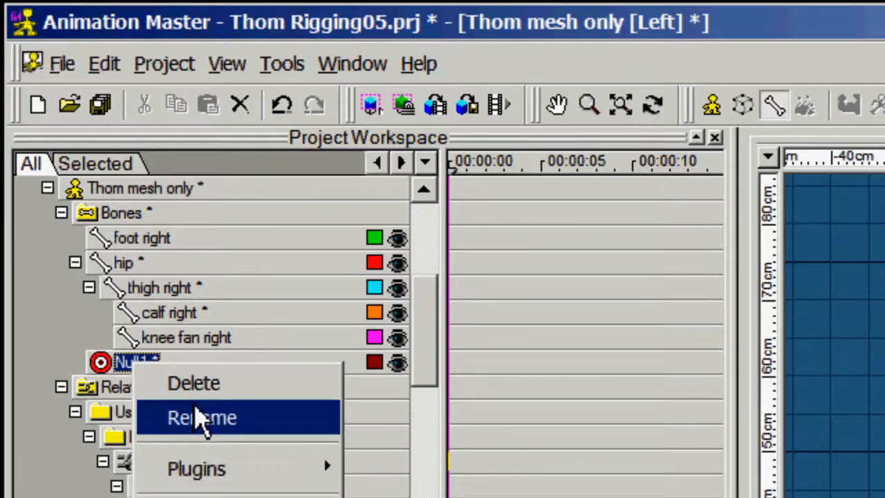
{"action": "left_click", "coordinate": [98, 206]}
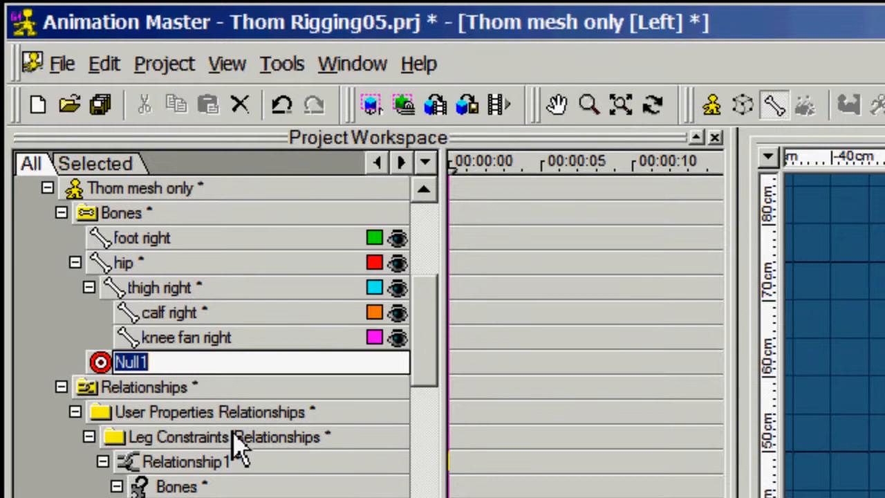
{"action": "type", "text": "kne"}
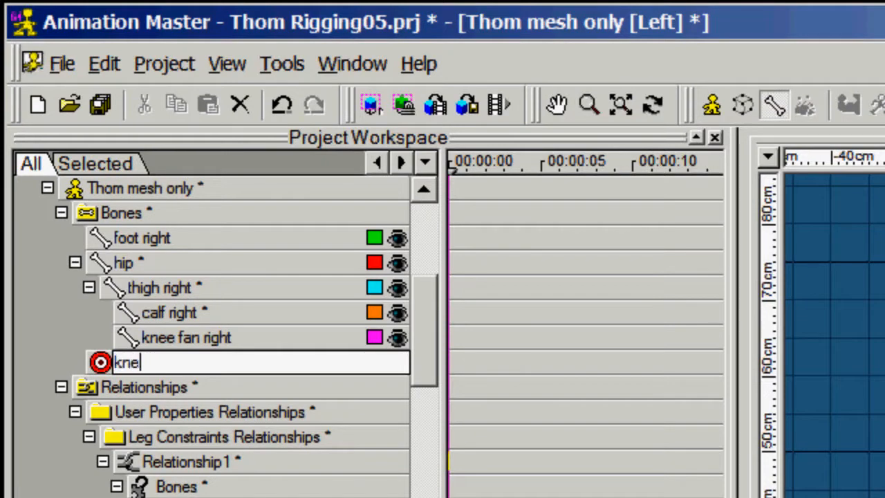
{"action": "type", "text": "e target "}
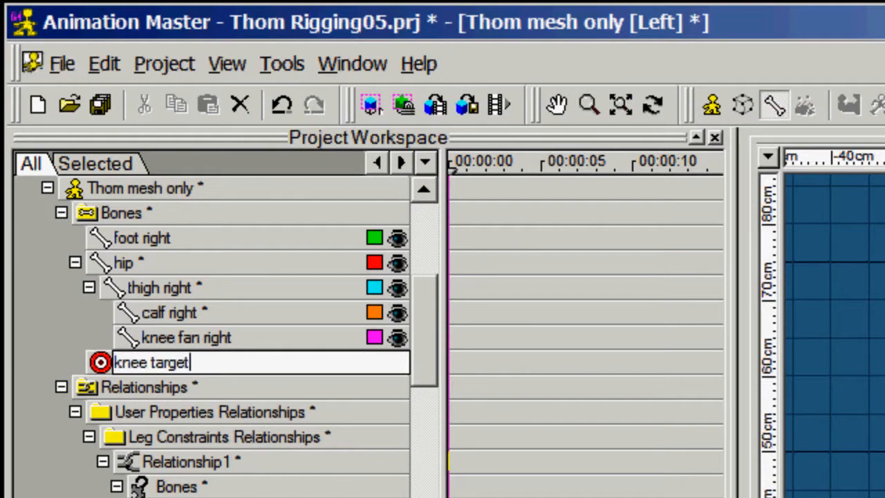
{"action": "type", "text": "right"}
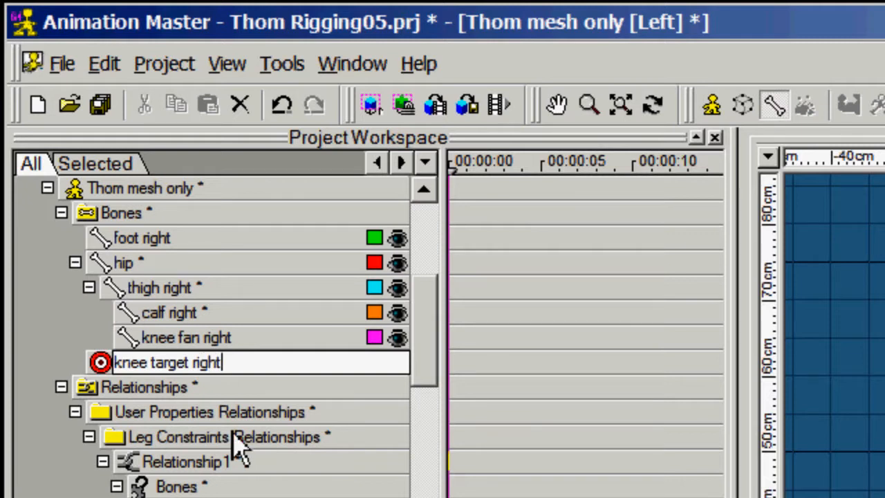
{"action": "key", "text": "Return"}
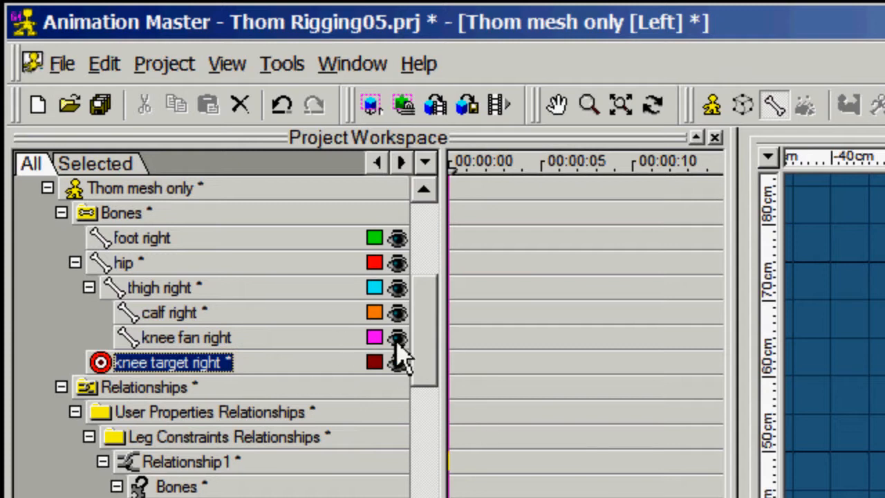
{"action": "left_click_drag", "start_coordinate": [429, 376], "coordinate": [429, 335]}
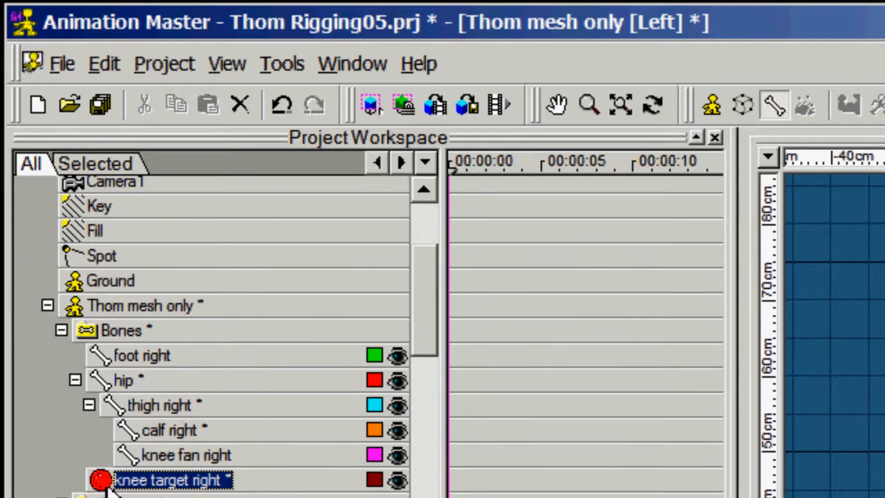
{"action": "left_click_drag", "start_coordinate": [102, 479], "coordinate": [167, 396]}
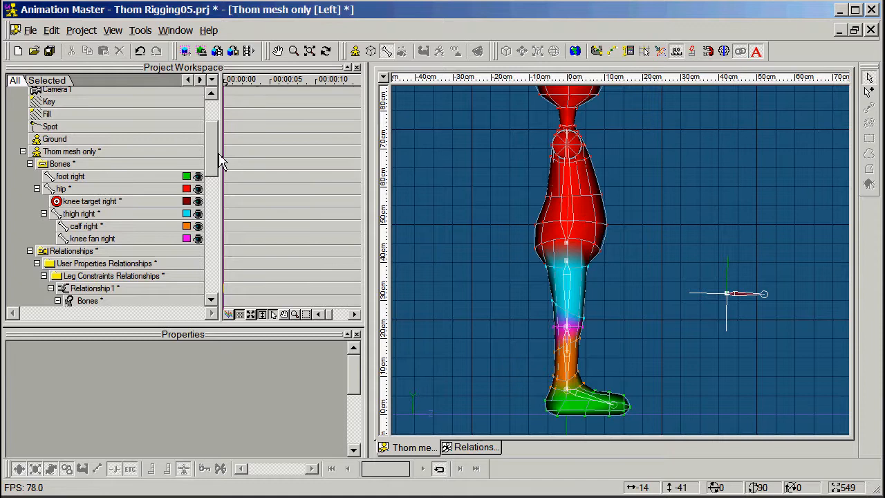
Create a new action that uses the Thom mesh only model.
{"action": "left_click_drag", "start_coordinate": [427, 307], "coordinate": [426, 339]}
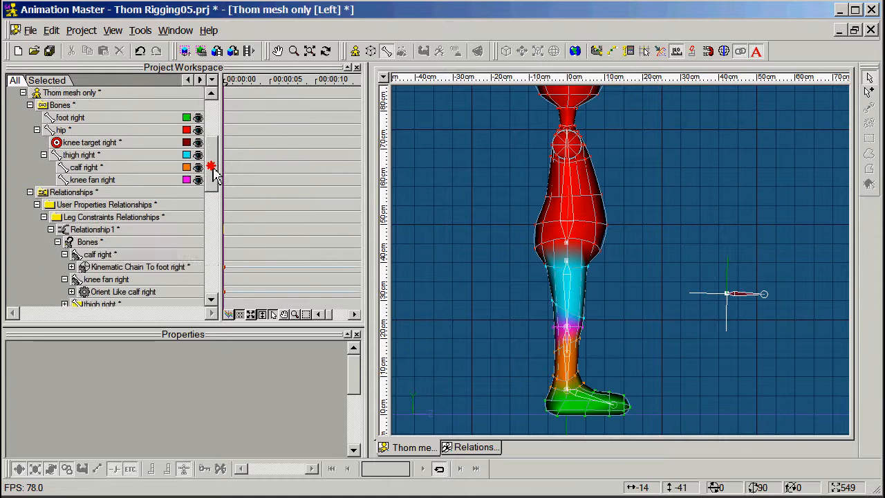
{"action": "left_click_drag", "start_coordinate": [212, 168], "coordinate": [214, 200]}
{"action": "double_click", "coordinate": [32, 193]}
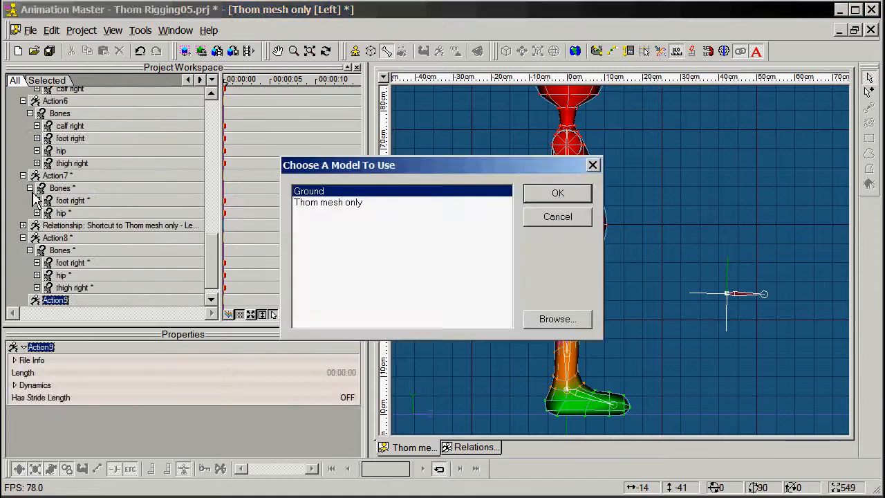
{"action": "left_click", "coordinate": [332, 203]}
{"action": "left_click", "coordinate": [535, 197]}
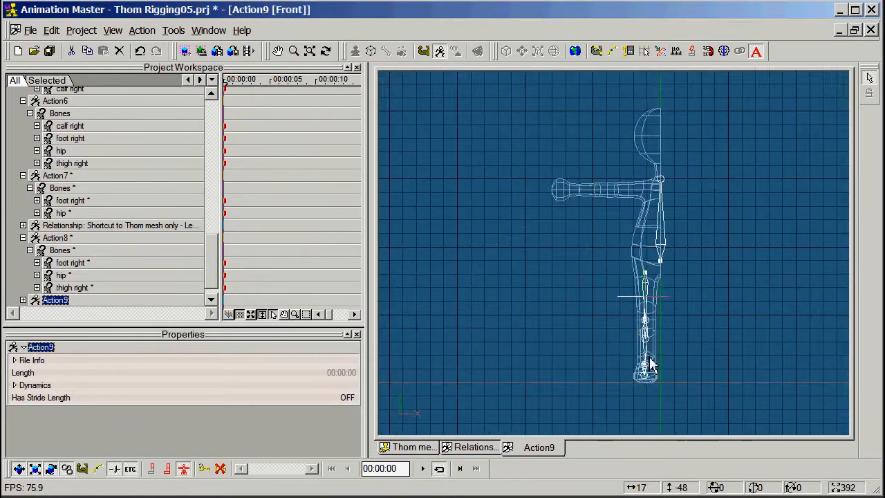
Move the hip bone and the right foot bone in the left view to test how the knee bends.
{"action": "key", "text": "3"}
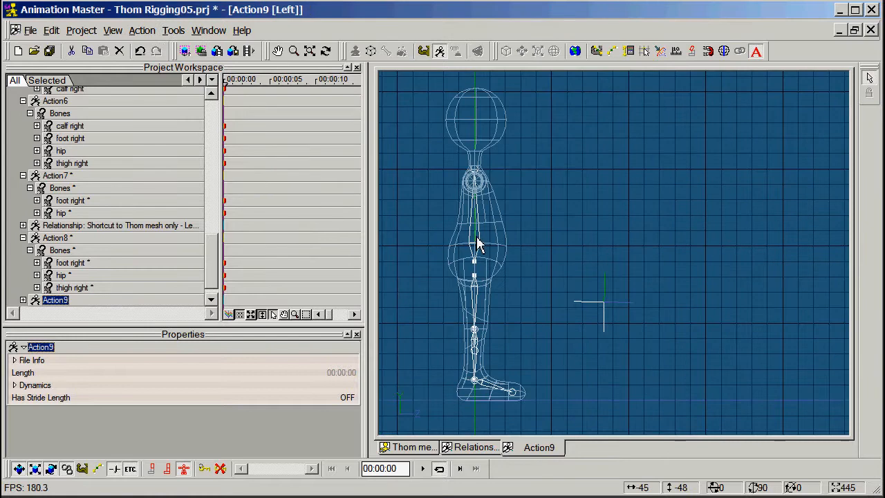
{"action": "left_click", "coordinate": [477, 243]}
{"action": "left_click_drag", "start_coordinate": [488, 277], "coordinate": [518, 291]}
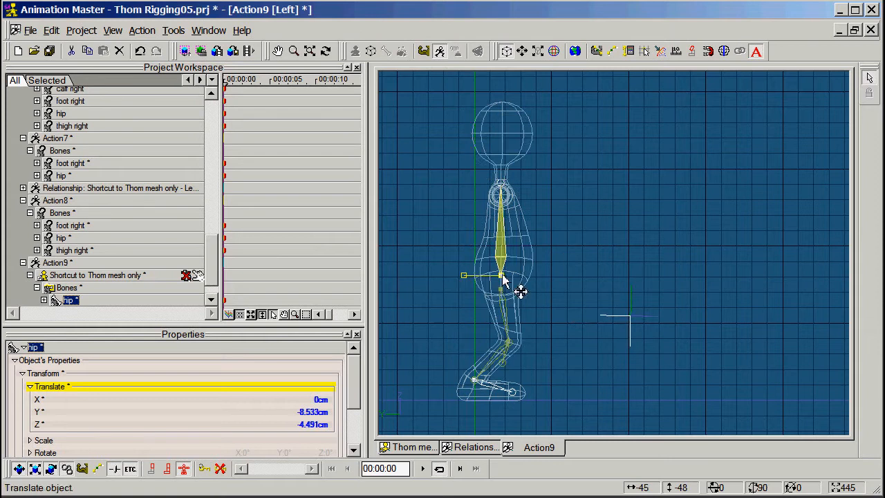
{"action": "mouse_move", "coordinate": [516, 287]}
{"action": "left_mouse_down"}
{"action": "mouse_move", "coordinate": [528, 293]}
{"action": "mouse_move", "coordinate": [506, 277]}
{"action": "mouse_move", "coordinate": [508, 304]}
{"action": "mouse_move", "coordinate": [518, 280]}
{"action": "mouse_move", "coordinate": [498, 293]}
{"action": "mouse_move", "coordinate": [502, 281]}
{"action": "mouse_move", "coordinate": [549, 312]}
{"action": "mouse_move", "coordinate": [514, 288]}
{"action": "mouse_move", "coordinate": [502, 292]}
{"action": "mouse_move", "coordinate": [503, 277]}
{"action": "left_mouse_up"}
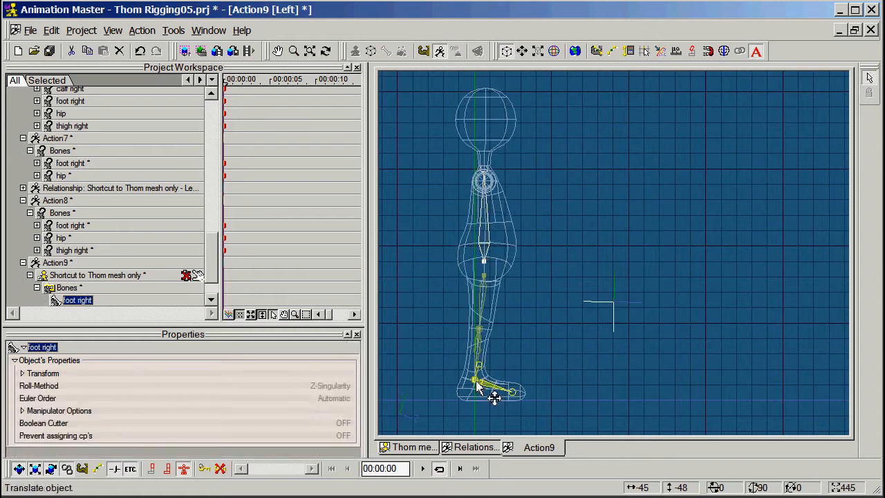
{"action": "mouse_move", "coordinate": [490, 391]}
{"action": "left_mouse_down"}
{"action": "mouse_move", "coordinate": [520, 387]}
{"action": "mouse_move", "coordinate": [541, 404]}
{"action": "mouse_move", "coordinate": [496, 383]}
{"action": "mouse_move", "coordinate": [509, 362]}
{"action": "mouse_move", "coordinate": [548, 377]}
{"action": "mouse_move", "coordinate": [512, 366]}
{"action": "mouse_move", "coordinate": [496, 393]}
{"action": "mouse_move", "coordinate": [503, 384]}
{"action": "left_mouse_up"}
Close the test action's window and return to the Thom mesh only model with its Leg Constraints relationship listed.
{"action": "left_click_drag", "start_coordinate": [213, 267], "coordinate": [221, 155]}
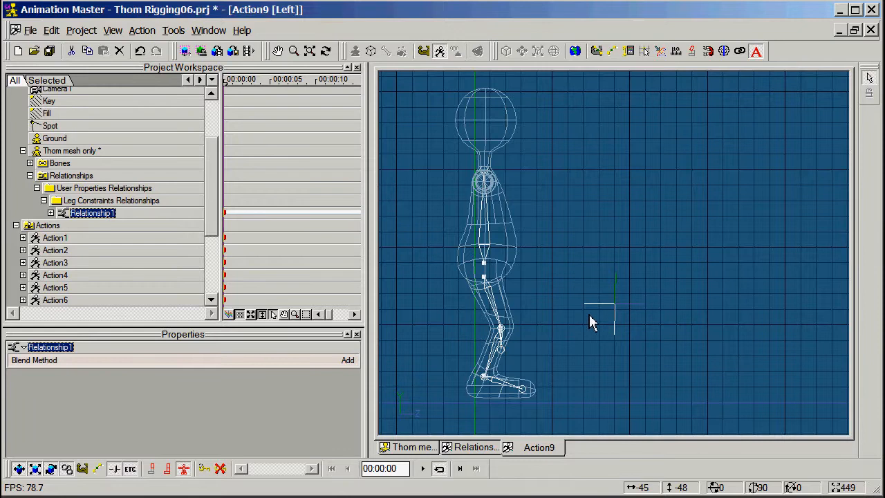
{"action": "left_click", "coordinate": [872, 30]}
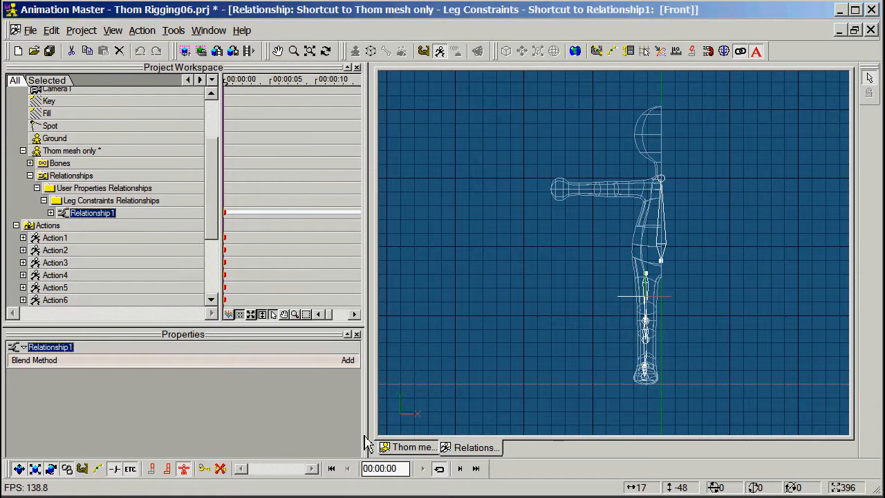
{"action": "left_click", "coordinate": [419, 448]}
{"action": "left_click", "coordinate": [467, 448]}
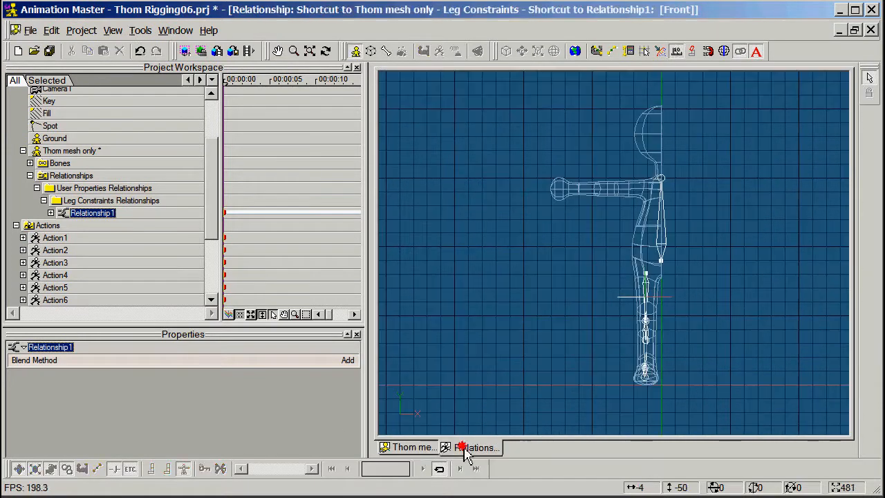
{"action": "left_click", "coordinate": [412, 447]}
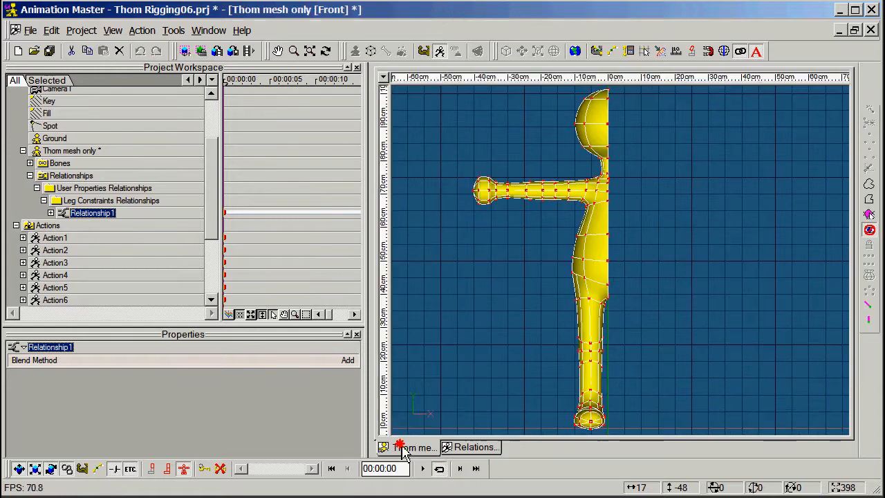
{"action": "left_click_drag", "start_coordinate": [220, 217], "coordinate": [217, 191]}
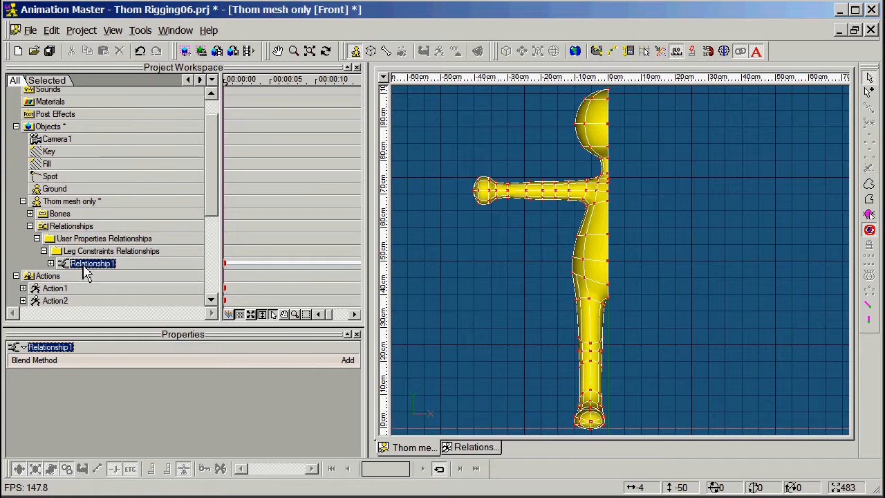
{"action": "double_click", "coordinate": [53, 290]}
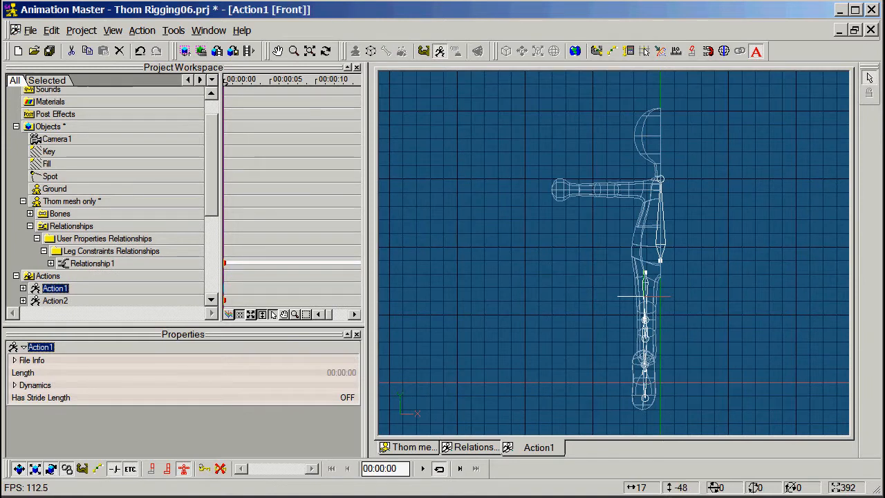
{"action": "left_click", "coordinate": [870, 30]}
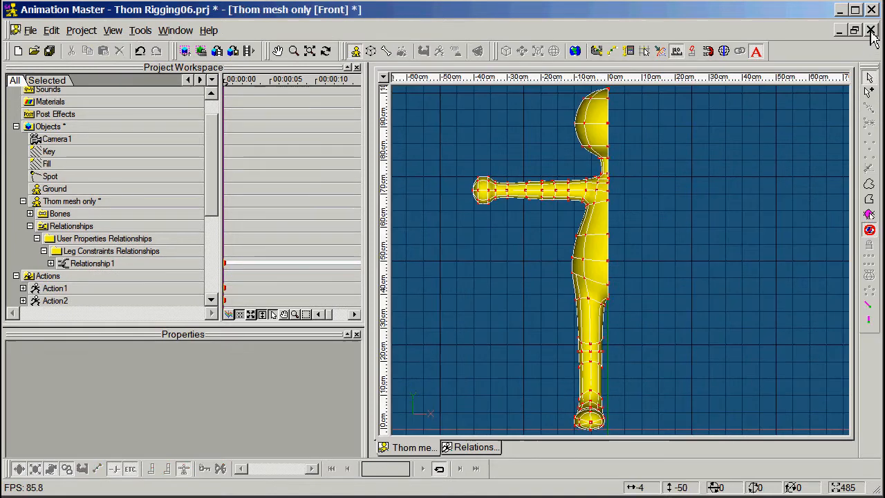
Open Relationship1 of the Leg Constraints in the left view and add an Aim At constraint to the thigh right bone.
{"action": "double_click", "coordinate": [82, 265]}
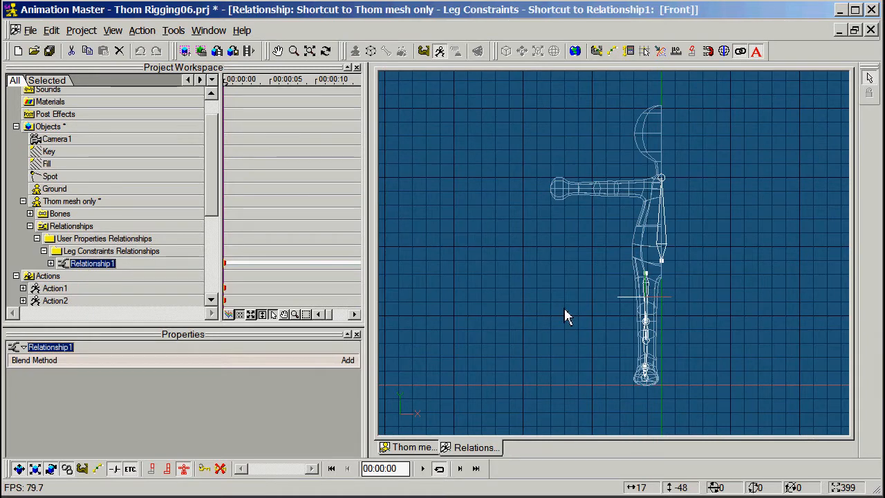
{"action": "key", "text": "4"}
{"action": "middle_click_drag", "start_coordinate": [533, 315], "coordinate": [612, 247]}
{"action": "scroll", "coordinate": [606, 281], "scroll_direction": "up", "scroll_amount": 3}
{"action": "scroll", "coordinate": [612, 246], "scroll_direction": "down", "scroll_amount": 1}
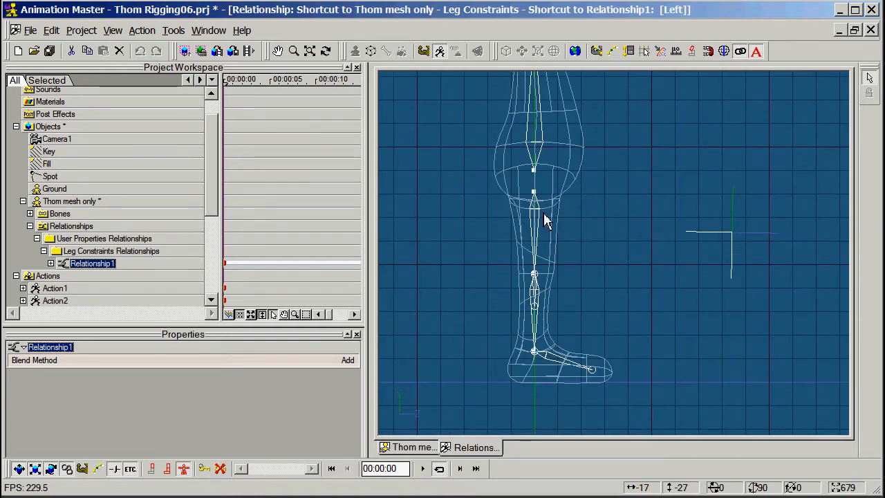
{"action": "left_click", "coordinate": [538, 232]}
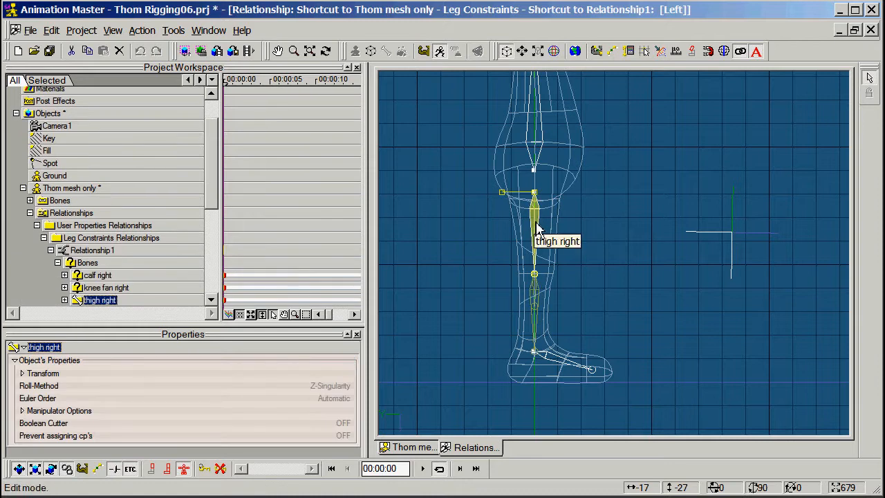
{"action": "right_click", "coordinate": [537, 231]}
{"action": "mouse_move", "coordinate": [594, 306]}
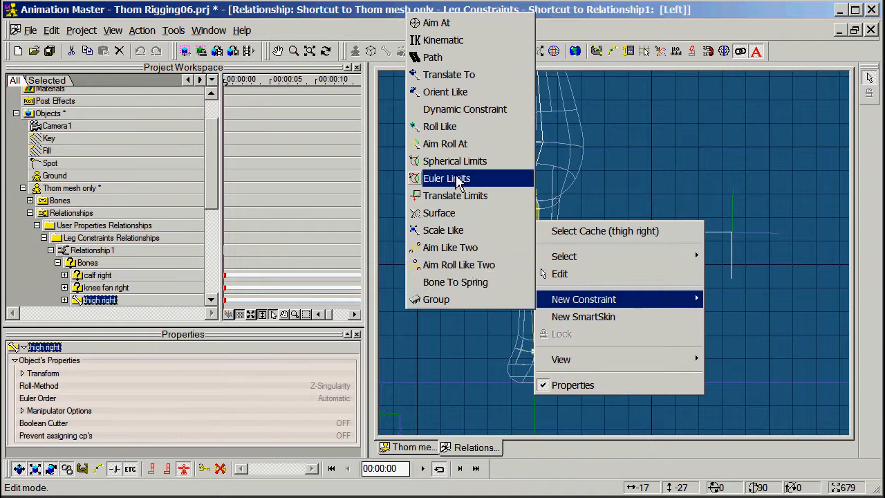
{"action": "left_click", "coordinate": [446, 23]}
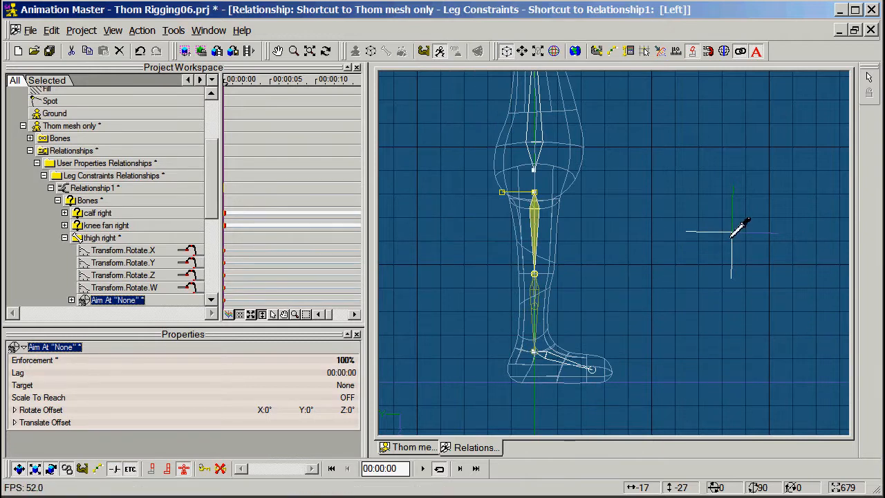
Set the knee target right null as the Aim At target with compensation switched off, and close the relationship's window.
{"action": "left_click", "coordinate": [694, 54]}
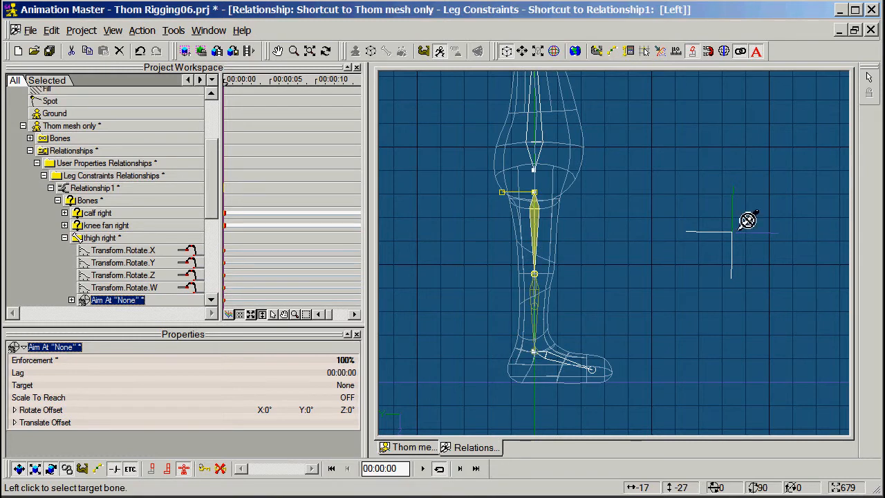
{"action": "left_click", "coordinate": [694, 55]}
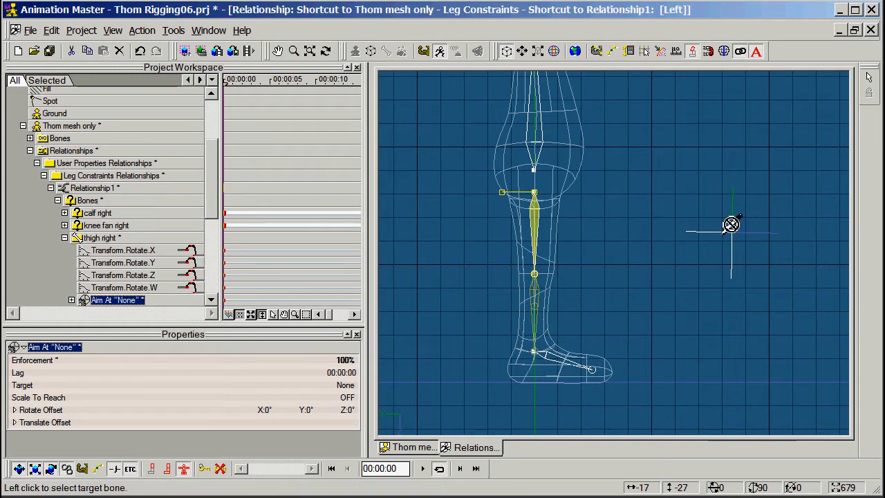
{"action": "left_click", "coordinate": [693, 55]}
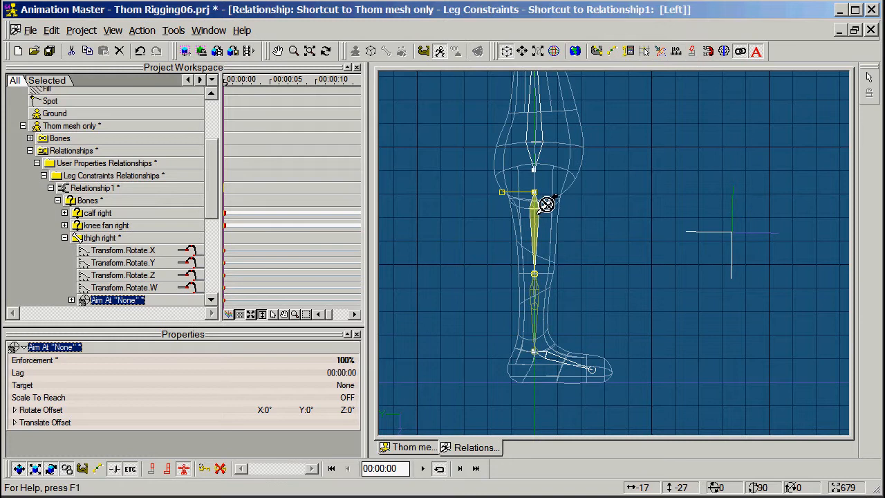
{"action": "left_click", "coordinate": [734, 236]}
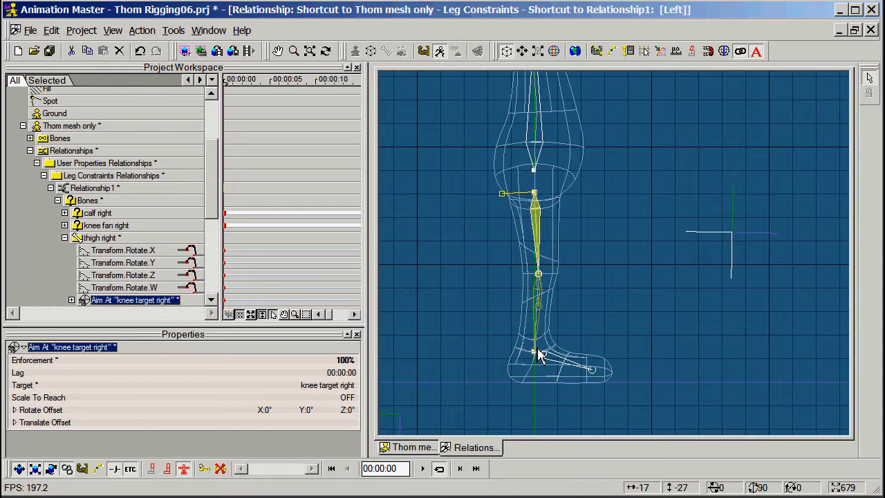
{"action": "left_click", "coordinate": [871, 31]}
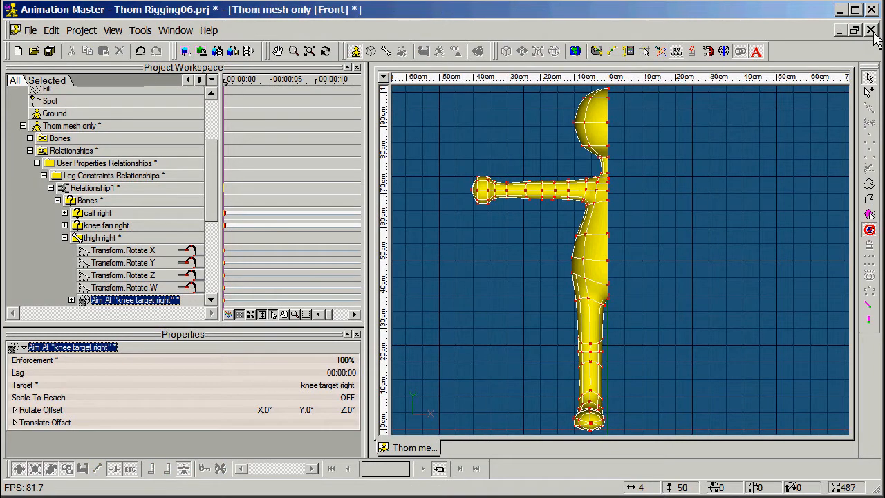
Create a new action in the Actions folder using the Thom mesh only model.
{"action": "left_click_drag", "start_coordinate": [219, 153], "coordinate": [217, 189]}
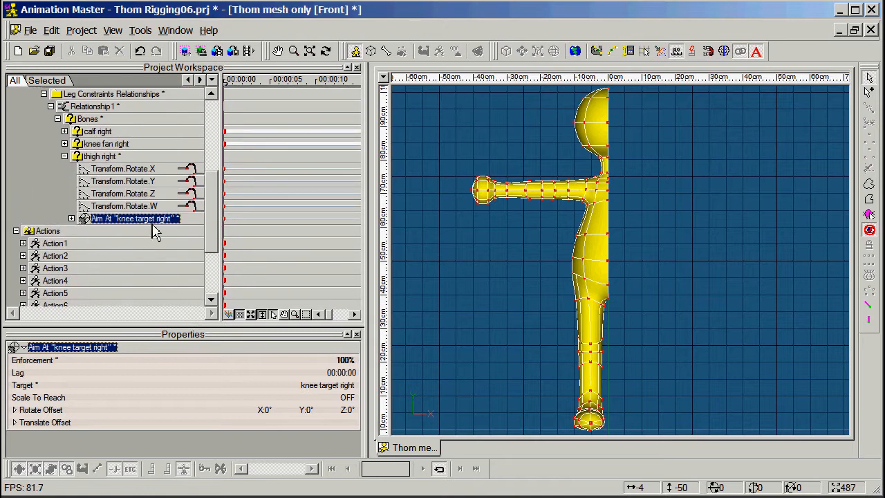
{"action": "left_click", "coordinate": [31, 234]}
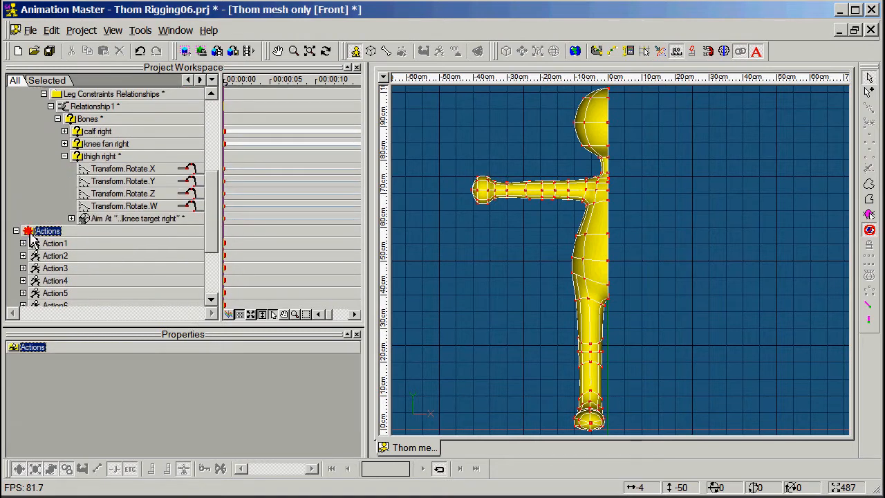
{"action": "right_click", "coordinate": [30, 234]}
{"action": "left_click", "coordinate": [34, 240]}
{"action": "left_click", "coordinate": [344, 203]}
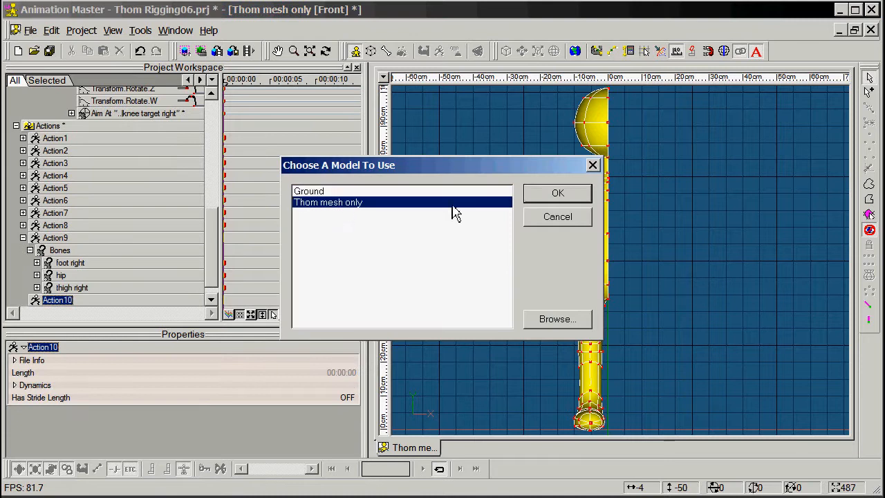
{"action": "left_click", "coordinate": [541, 194]}
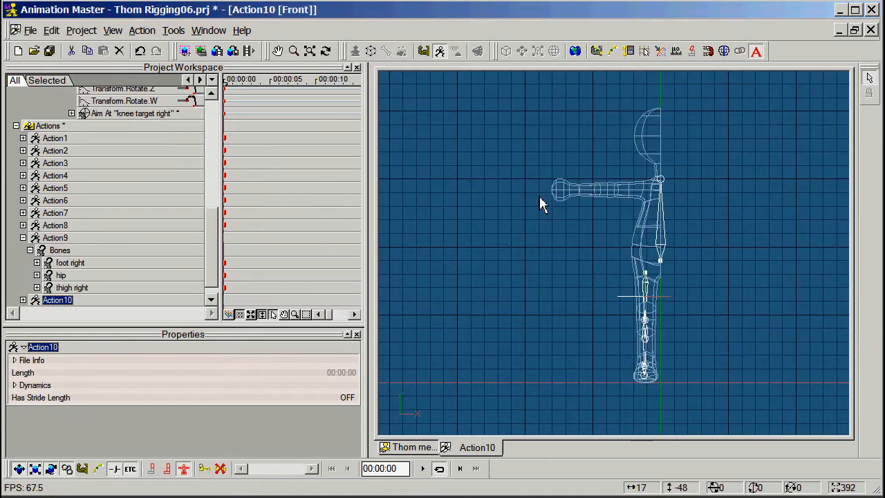
Lower the hip bone and shift the right foot bone in the left view to test how the leg bends.
{"action": "key", "text": "3"}
{"action": "middle_click_drag", "start_coordinate": [532, 254], "coordinate": [615, 225]}
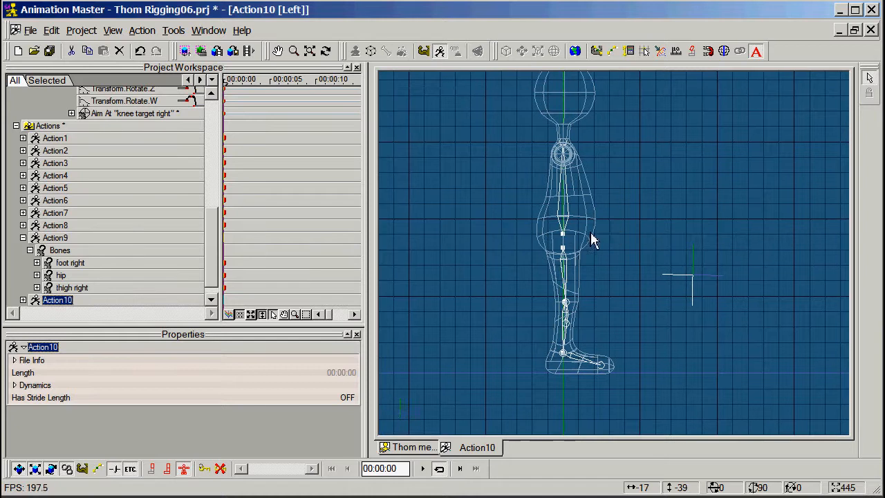
{"action": "left_click", "coordinate": [564, 218]}
{"action": "mouse_move", "coordinate": [569, 245]}
{"action": "left_mouse_down"}
{"action": "mouse_move", "coordinate": [589, 258]}
{"action": "mouse_move", "coordinate": [559, 253]}
{"action": "mouse_move", "coordinate": [567, 239]}
{"action": "mouse_move", "coordinate": [585, 249]}
{"action": "mouse_move", "coordinate": [566, 233]}
{"action": "mouse_move", "coordinate": [565, 260]}
{"action": "mouse_move", "coordinate": [565, 238]}
{"action": "left_mouse_up"}
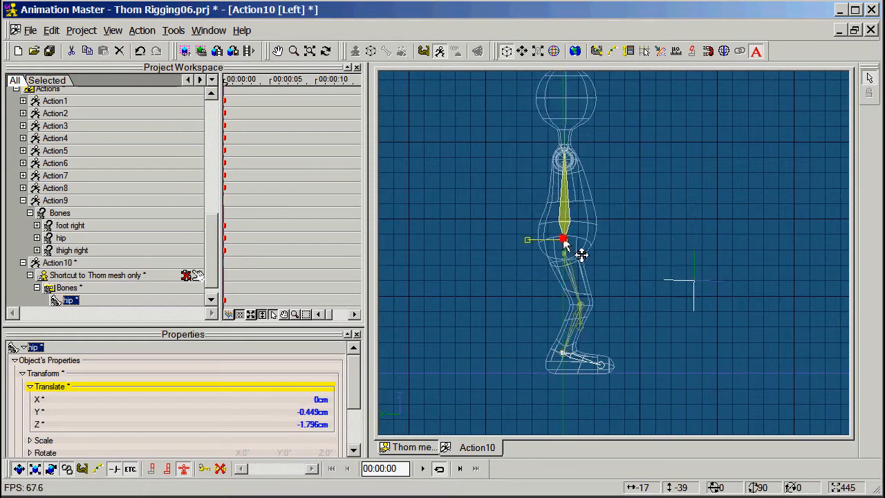
{"action": "left_click", "coordinate": [578, 360]}
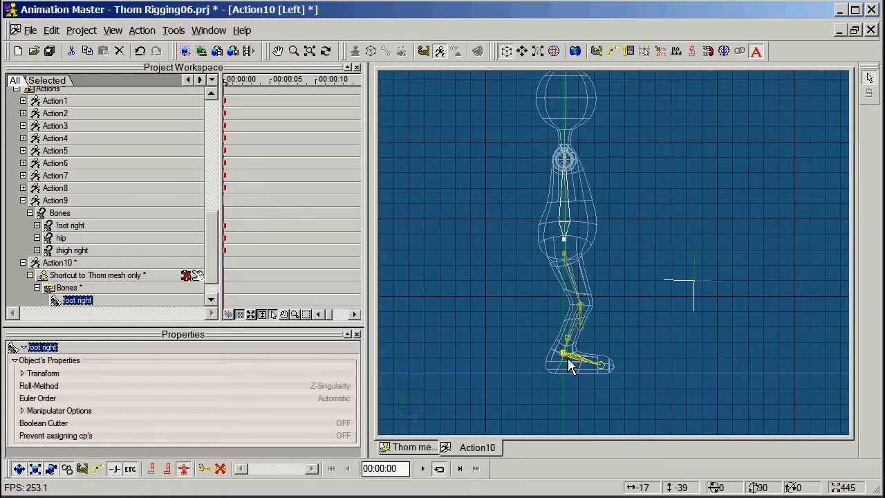
{"action": "mouse_move", "coordinate": [569, 366]}
{"action": "left_mouse_down"}
{"action": "mouse_move", "coordinate": [586, 370]}
{"action": "mouse_move", "coordinate": [557, 366]}
{"action": "mouse_move", "coordinate": [579, 357]}
{"action": "mouse_move", "coordinate": [569, 369]}
{"action": "mouse_move", "coordinate": [563, 343]}
{"action": "mouse_move", "coordinate": [587, 339]}
{"action": "mouse_move", "coordinate": [588, 359]}
{"action": "mouse_move", "coordinate": [555, 369]}
{"action": "mouse_move", "coordinate": [605, 367]}
{"action": "mouse_move", "coordinate": [557, 362]}
{"action": "mouse_move", "coordinate": [589, 365]}
{"action": "mouse_move", "coordinate": [569, 385]}
{"action": "mouse_move", "coordinate": [567, 356]}
{"action": "mouse_move", "coordinate": [583, 368]}
{"action": "left_mouse_up"}
Move the knee target right null to X 1.05, Y -3.03, Z -5.363 cm and view the leg from the left.
{"action": "key", "text": "t"}
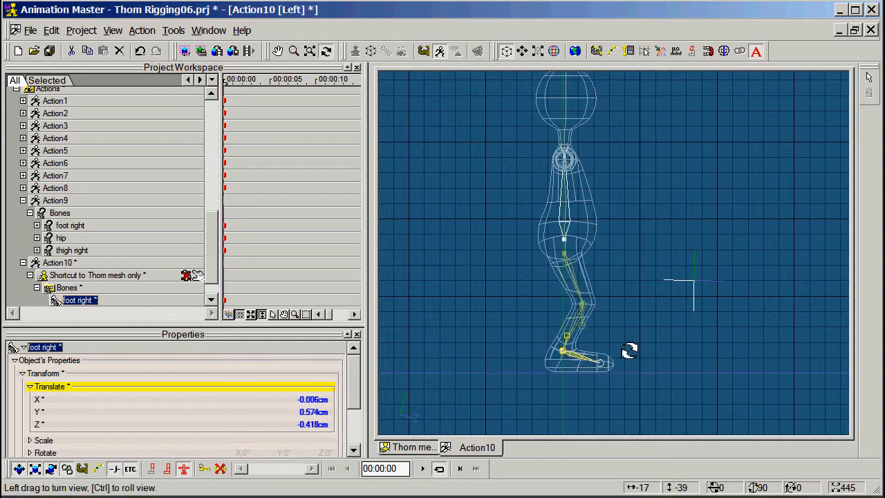
{"action": "left_click_drag", "start_coordinate": [628, 352], "coordinate": [610, 379]}
{"action": "left_click", "coordinate": [596, 365]}
{"action": "key", "text": "t"}
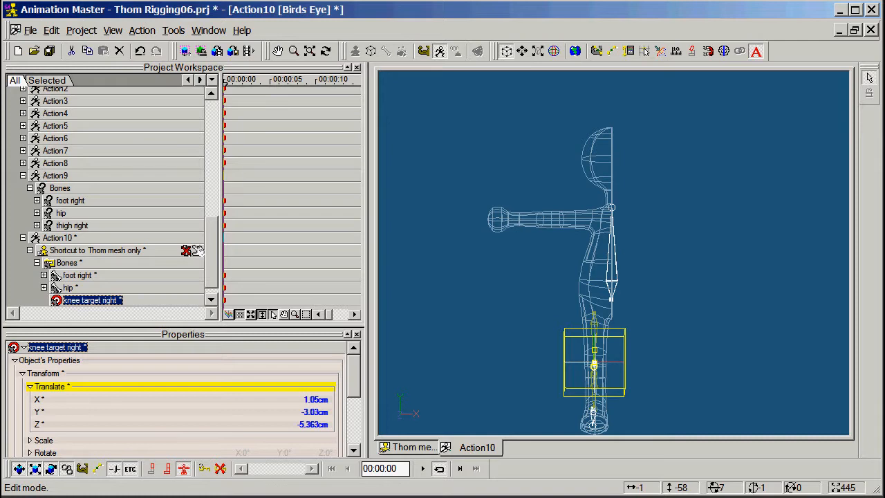
{"action": "key", "text": "3"}
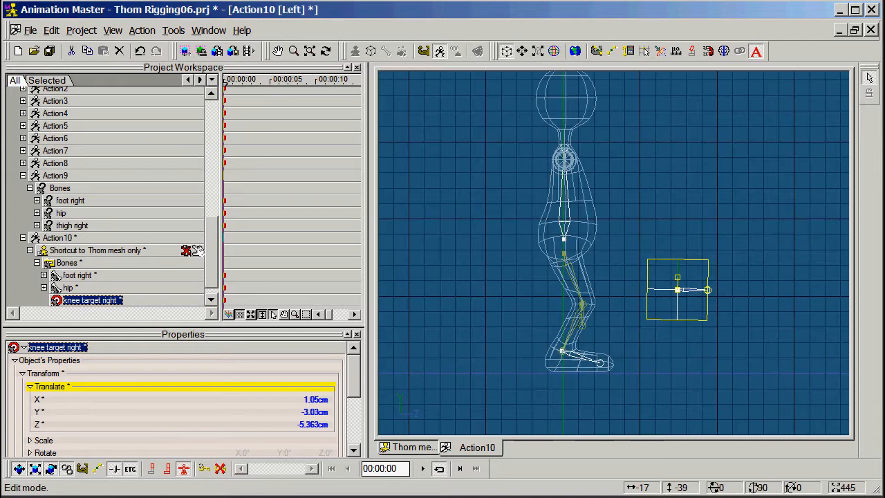
Save the project as Thom Rigging07.prj.
{"action": "key", "text": "ctrl+s"}
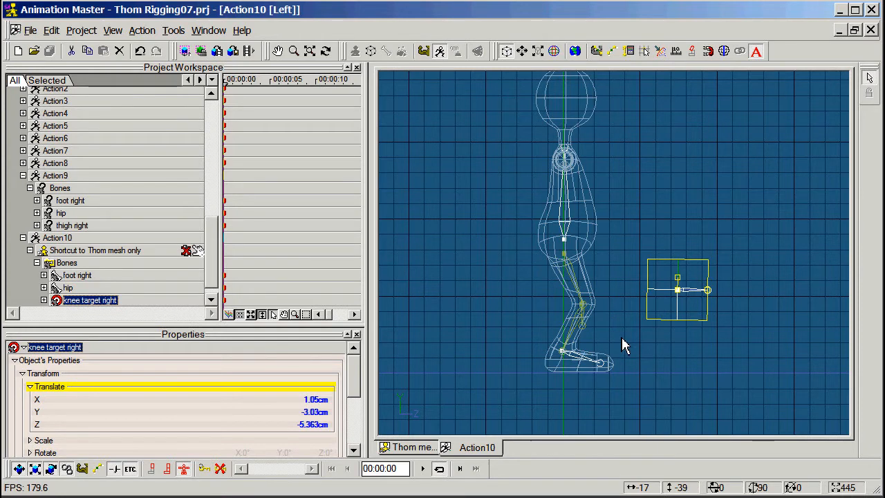
{"action": "key", "text": "t"}
{"action": "left_click_drag", "start_coordinate": [626, 291], "coordinate": [556, 356]}
Inspect the full Thom mesh and the right leg bones of Action10 from a turned angle.
{"action": "left_click", "coordinate": [423, 447]}
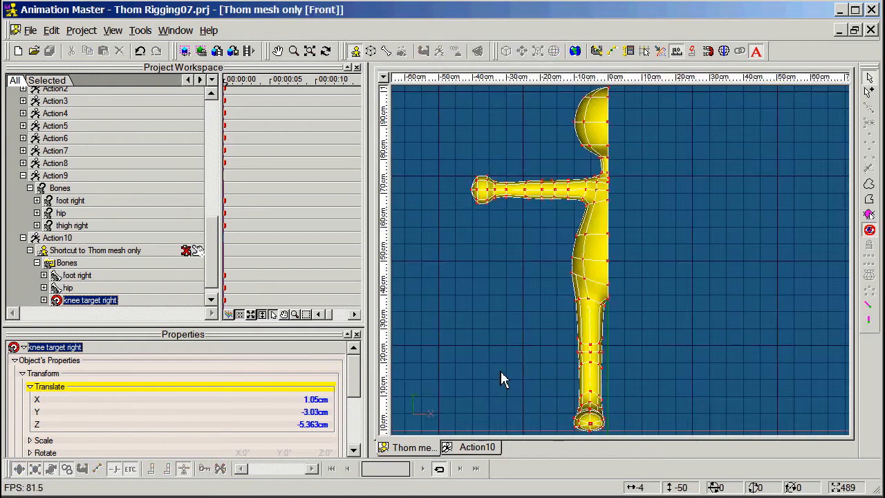
{"action": "left_click", "coordinate": [473, 448]}
{"action": "key", "text": "t"}
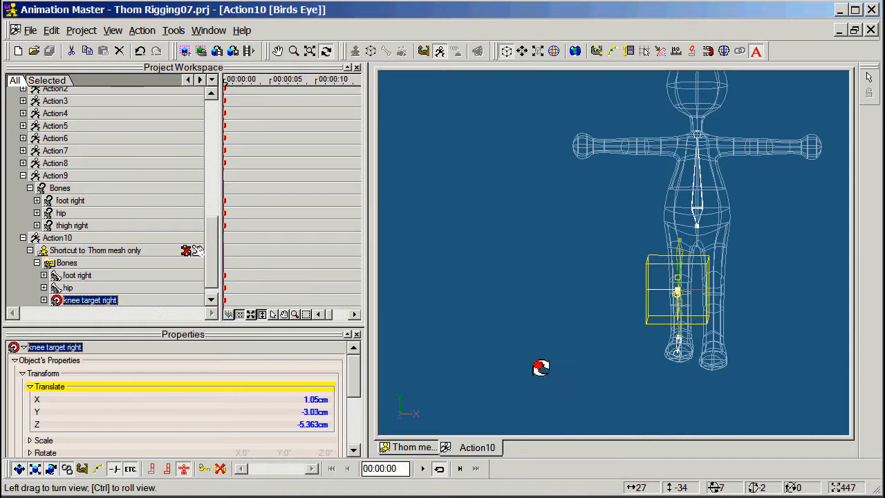
{"action": "left_click_drag", "start_coordinate": [541, 367], "coordinate": [560, 368]}
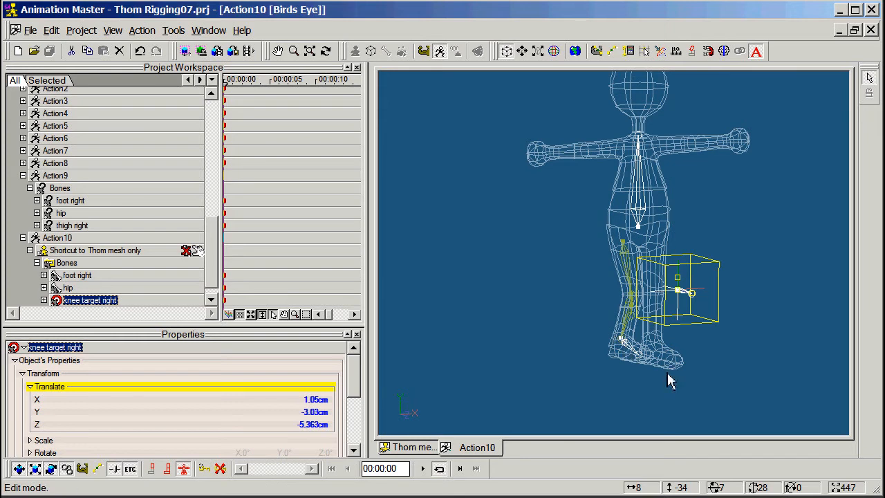
Return to the Thom mesh only model and switch it to Bones mode.
{"action": "left_click", "coordinate": [415, 448]}
{"action": "middle_click_drag", "start_coordinate": [464, 325], "coordinate": [477, 318]}
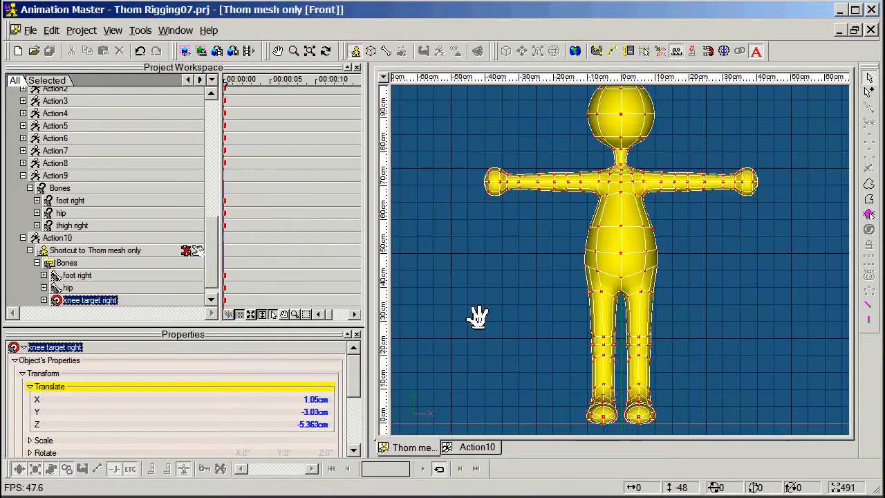
{"action": "scroll", "coordinate": [477, 318], "scroll_direction": "down", "scroll_amount": 2}
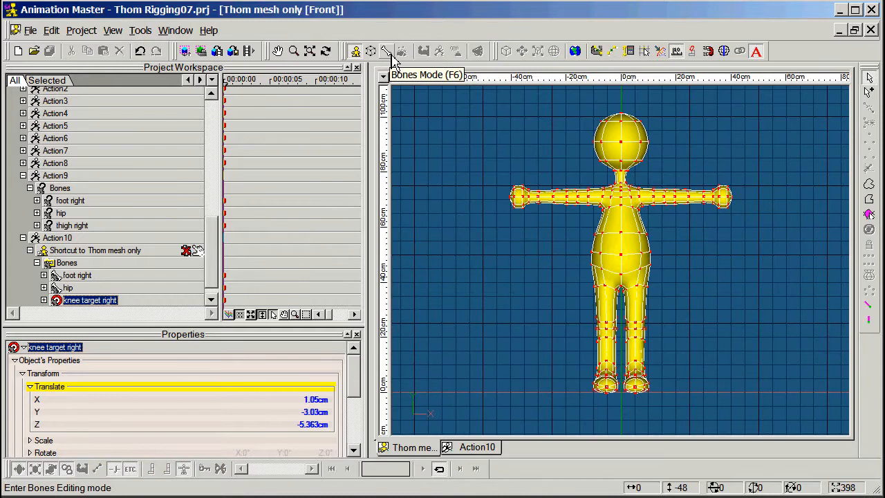
{"action": "left_click", "coordinate": [387, 52]}
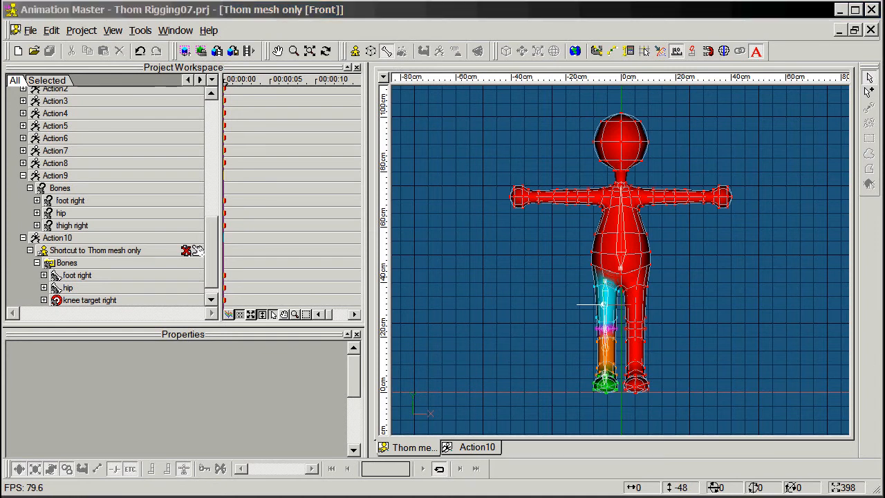
Look up the MirrorBone wizard among the hip bone's plugins without running it.
{"action": "left_click", "coordinate": [624, 248]}
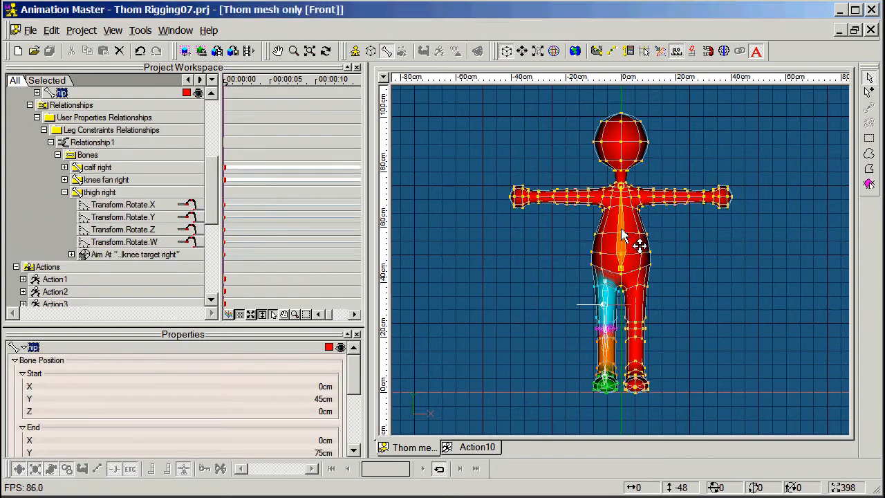
{"action": "right_click", "coordinate": [624, 236]}
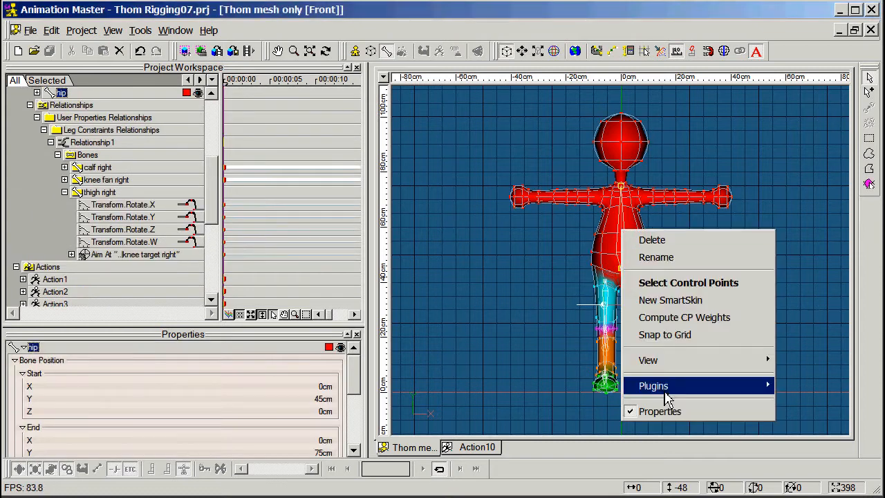
{"action": "mouse_move", "coordinate": [665, 391]}
{"action": "mouse_move", "coordinate": [585, 389]}
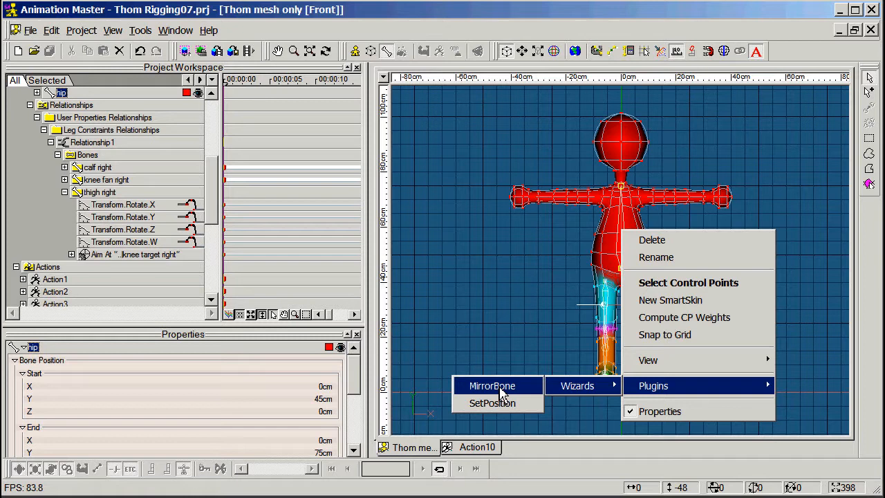
{"action": "left_click", "coordinate": [501, 341]}
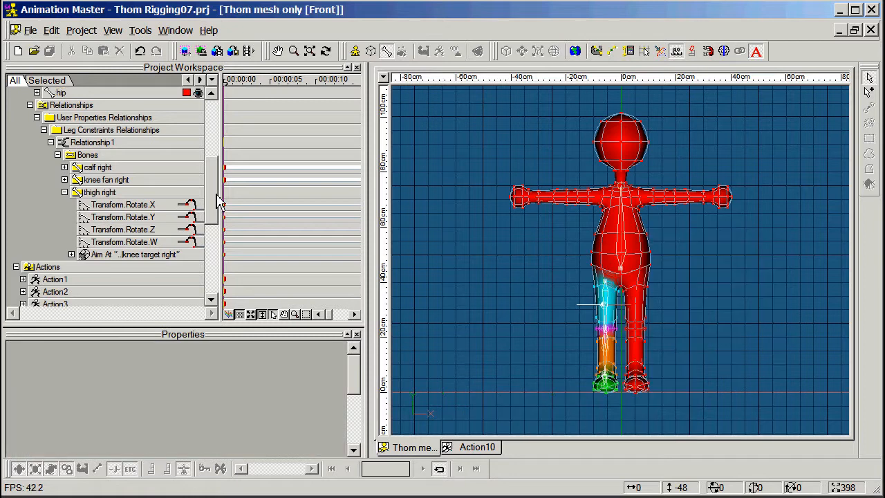
Expand the hip and thigh right bones in the Thom mesh only bone hierarchy.
{"action": "left_click_drag", "start_coordinate": [217, 200], "coordinate": [213, 173]}
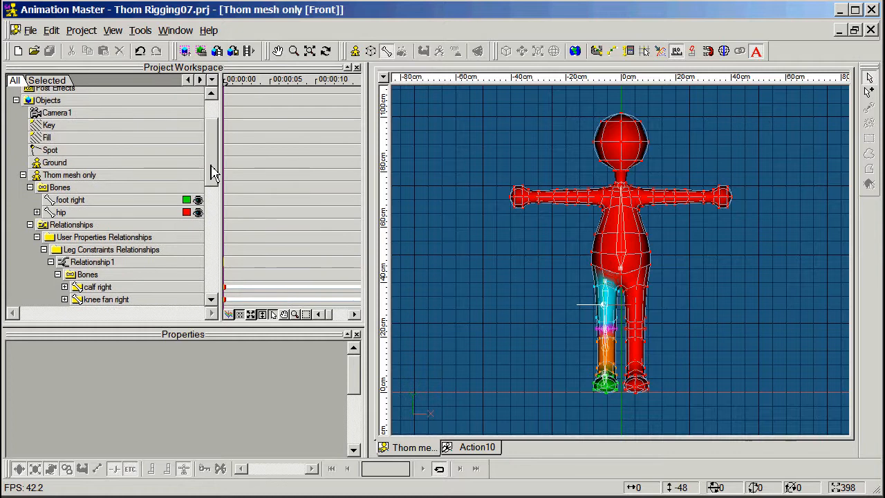
{"action": "left_click", "coordinate": [37, 212]}
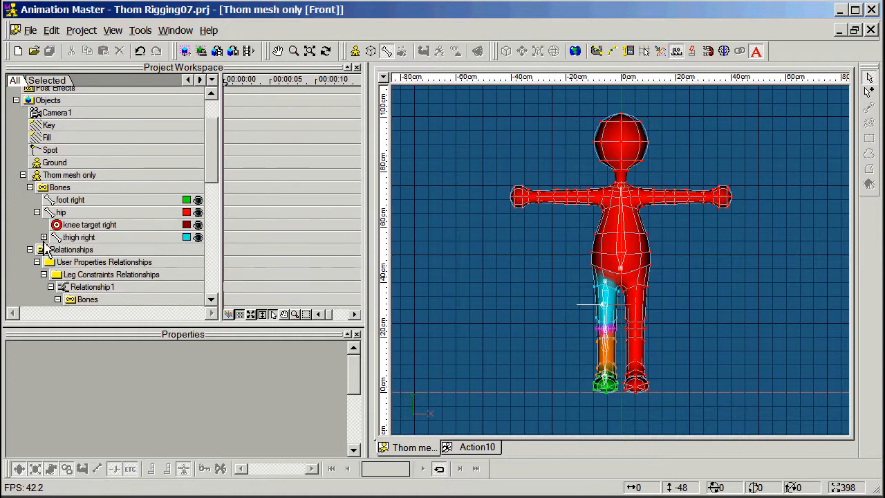
{"action": "left_click", "coordinate": [44, 237]}
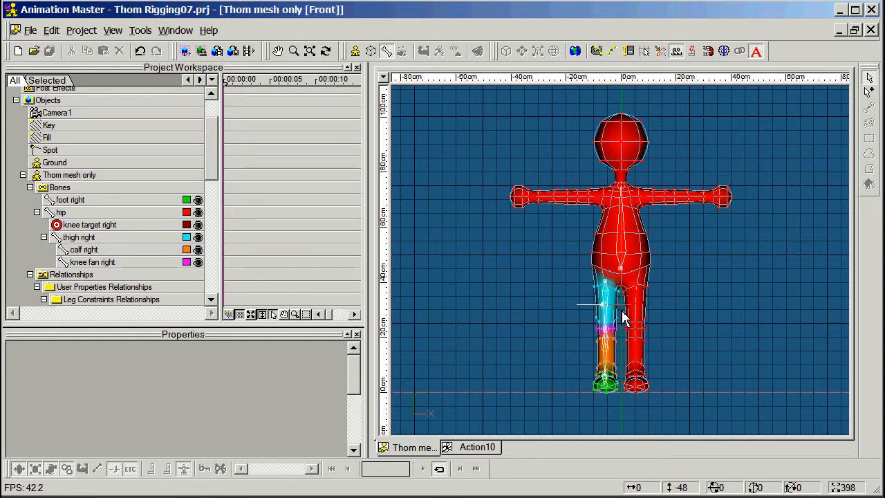
Add a horizontal bone behind the torso in the left view, starting at about Y 55 cm, Z -20 cm and pointing toward the body.
{"action": "key", "text": "3"}
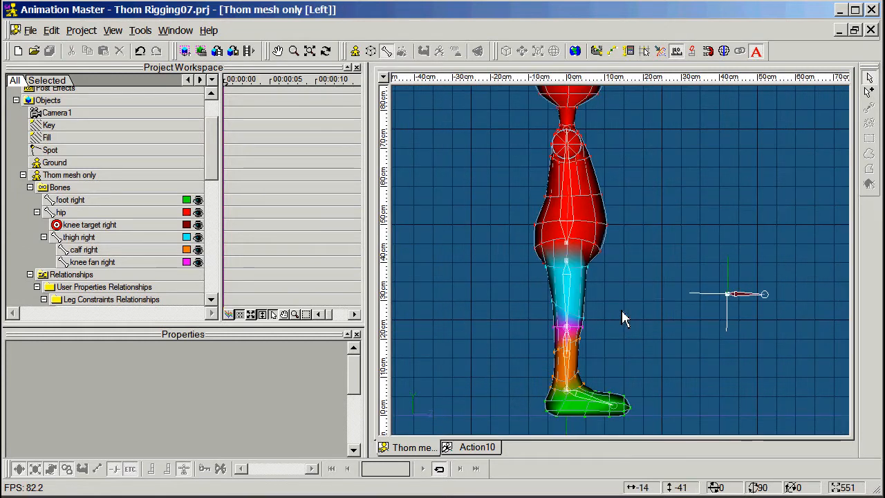
{"action": "left_click", "coordinate": [870, 92]}
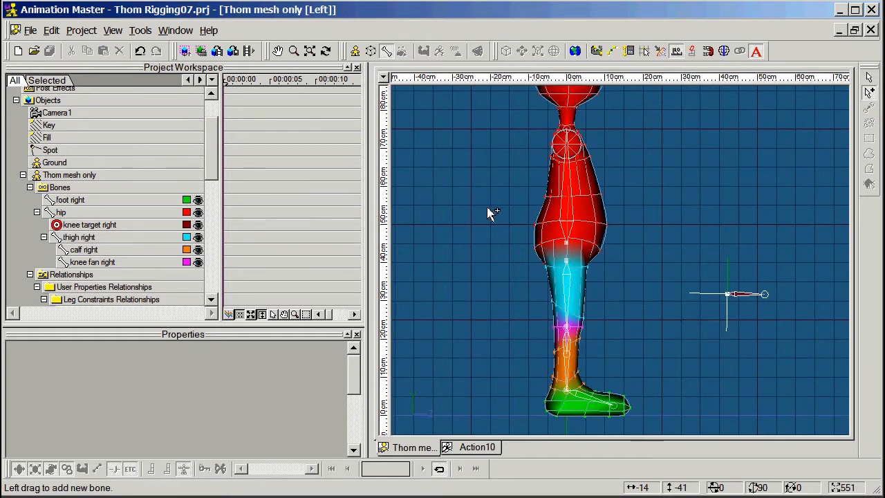
{"action": "left_click_drag", "start_coordinate": [490, 205], "coordinate": [549, 205]}
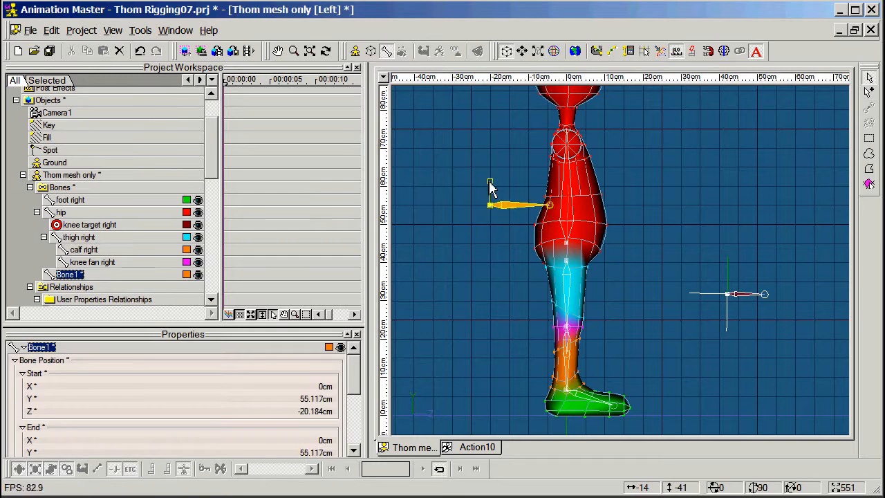
{"action": "left_click_drag", "start_coordinate": [489, 181], "coordinate": [494, 168]}
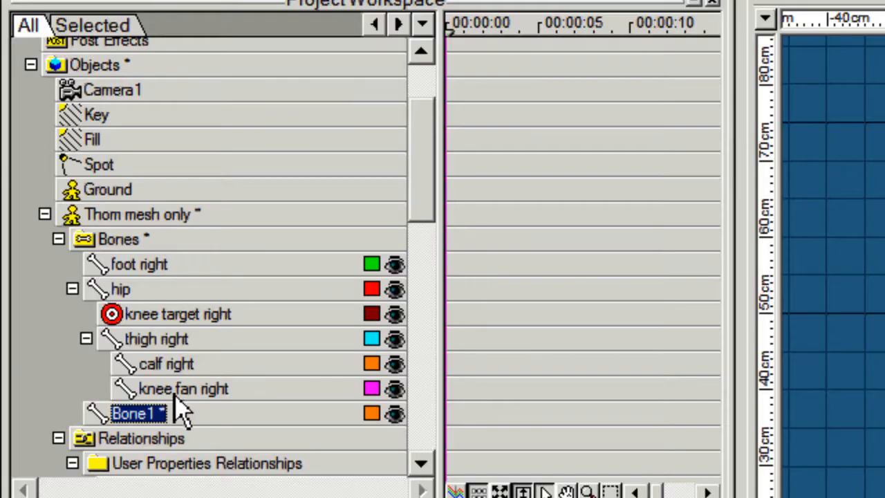
Rename the new bone as Root.
{"action": "right_click", "coordinate": [158, 418]}
{"action": "left_click", "coordinate": [193, 476]}
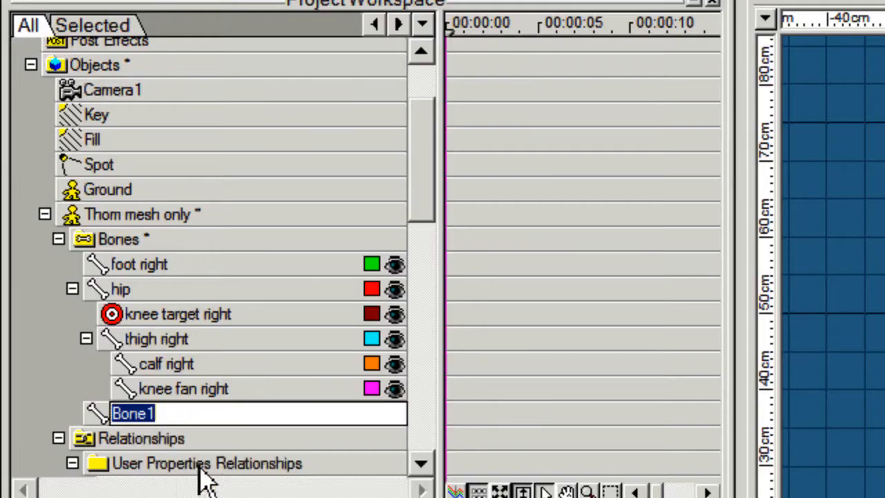
{"action": "type", "text": "Root"}
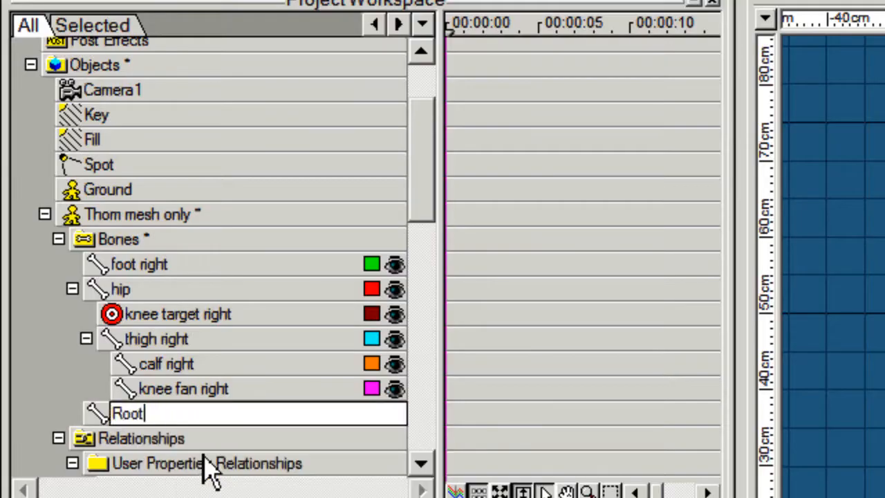
{"action": "key", "text": "Return"}
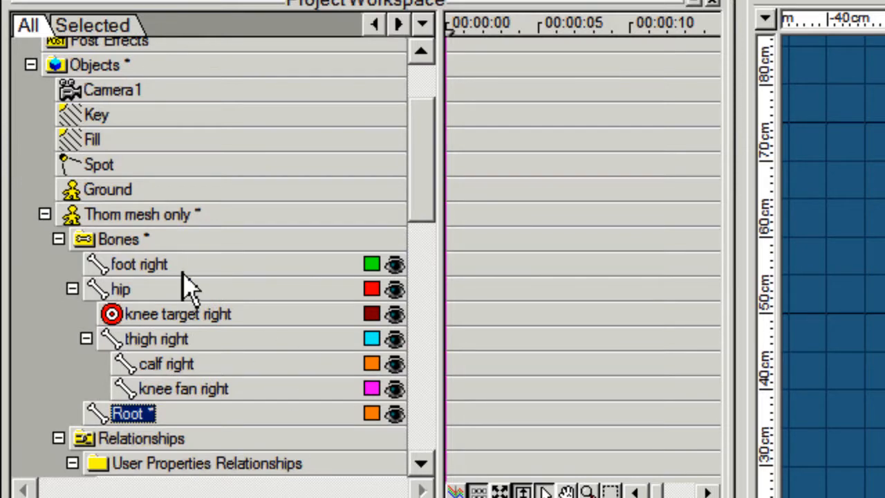
Make the foot right and hip bones children of the Root bone, with foot right listed above hip.
{"action": "left_click_drag", "start_coordinate": [129, 264], "coordinate": [180, 419]}
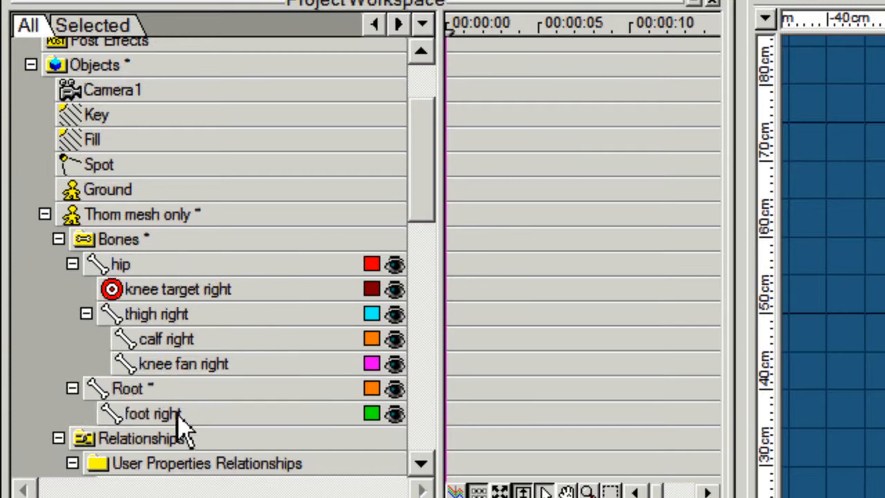
{"action": "left_click", "coordinate": [119, 269]}
{"action": "left_click_drag", "start_coordinate": [118, 271], "coordinate": [184, 391]}
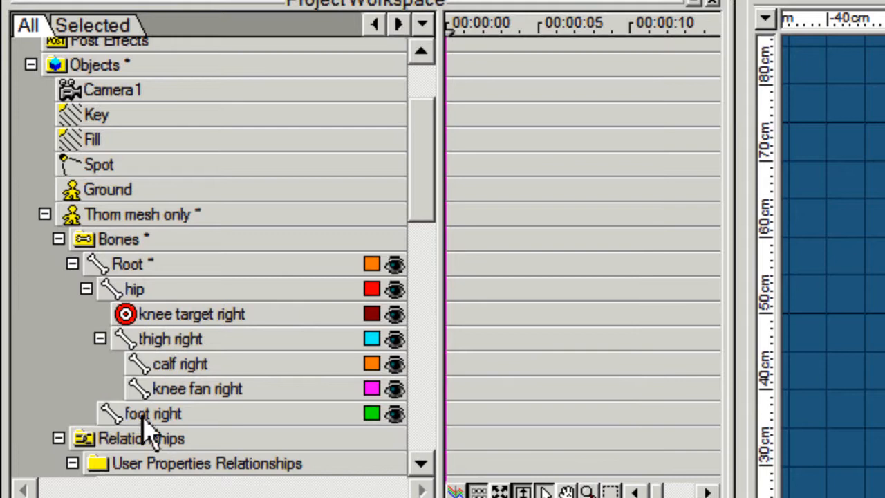
{"action": "left_click_drag", "start_coordinate": [147, 418], "coordinate": [148, 251]}
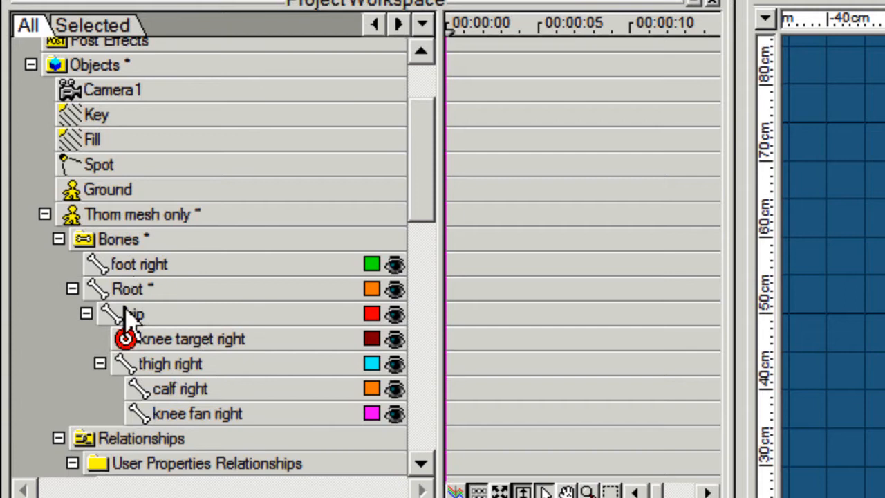
{"action": "left_click_drag", "start_coordinate": [137, 264], "coordinate": [159, 292]}
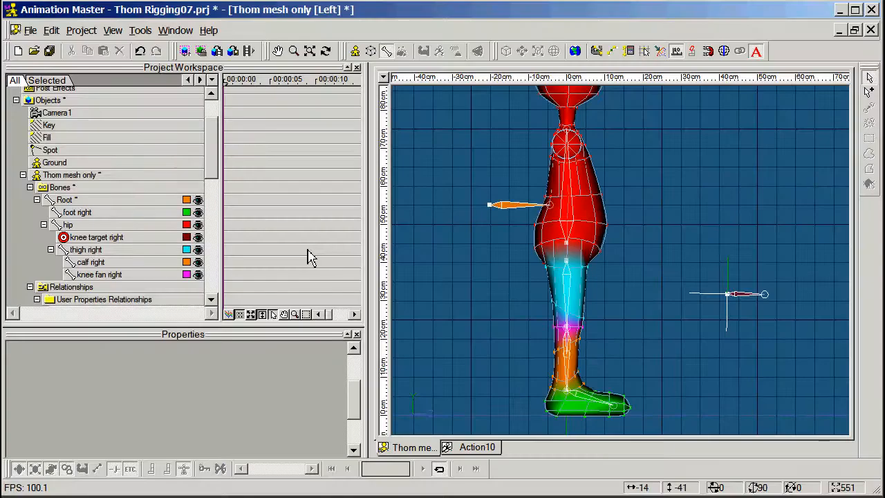
Mirror the bones under Root from the X- side with the MirrorBone wizard, replacing "right" with "left" and excluding the start bone.
{"action": "key", "text": "1"}
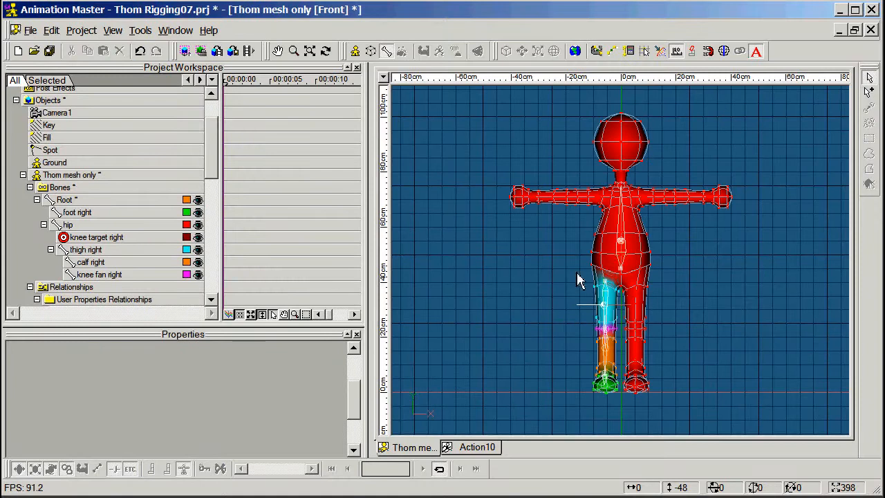
{"action": "left_click", "coordinate": [622, 243]}
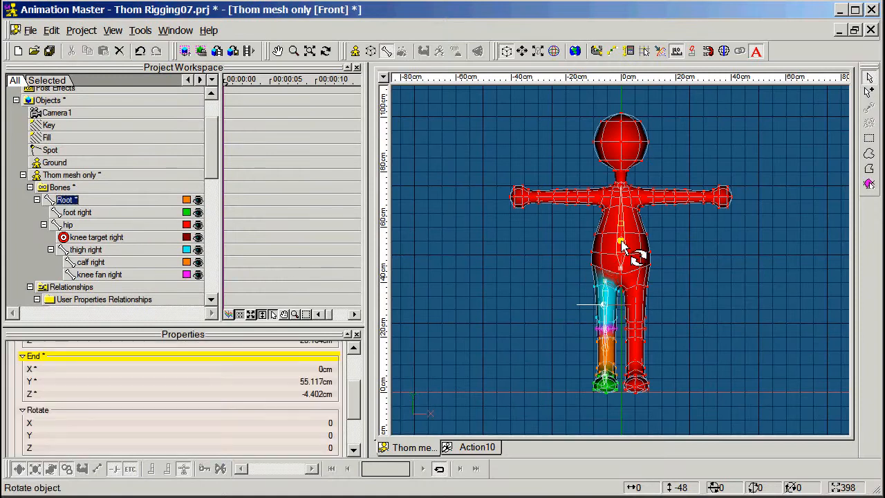
{"action": "right_click", "coordinate": [623, 246]}
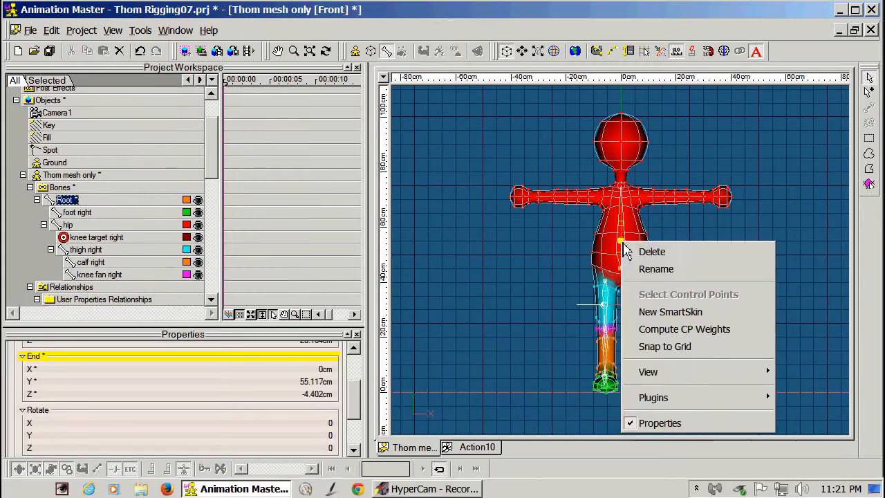
{"action": "mouse_move", "coordinate": [653, 397]}
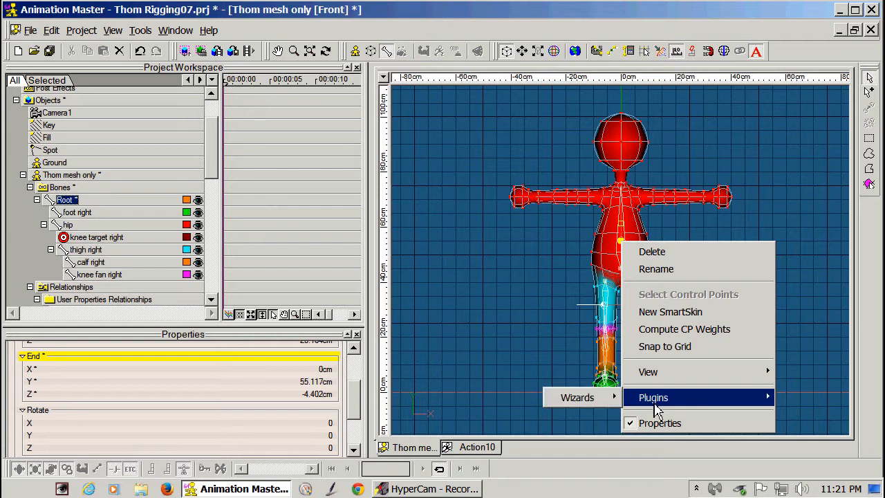
{"action": "mouse_move", "coordinate": [579, 399]}
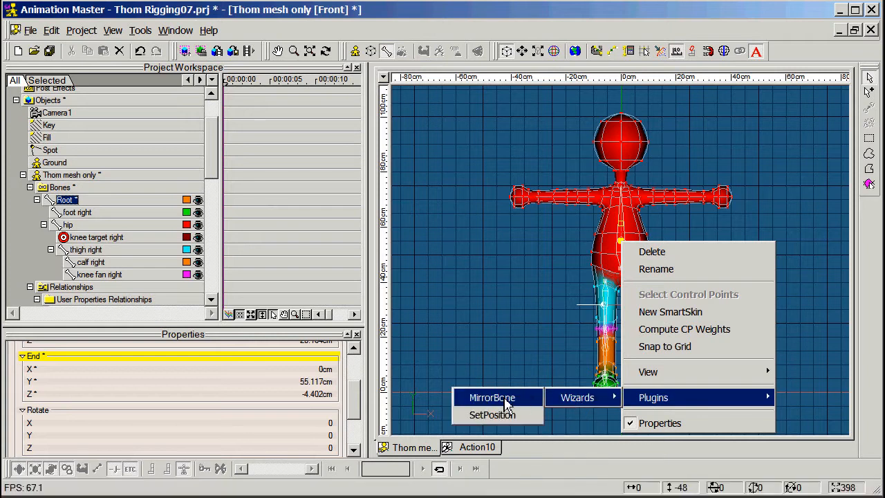
{"action": "left_click", "coordinate": [502, 398]}
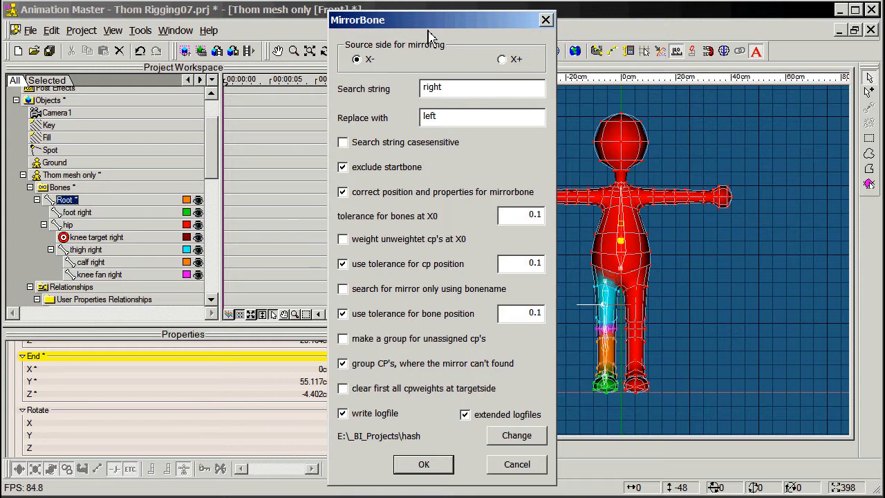
{"action": "left_click_drag", "start_coordinate": [351, 27], "coordinate": [296, 35]}
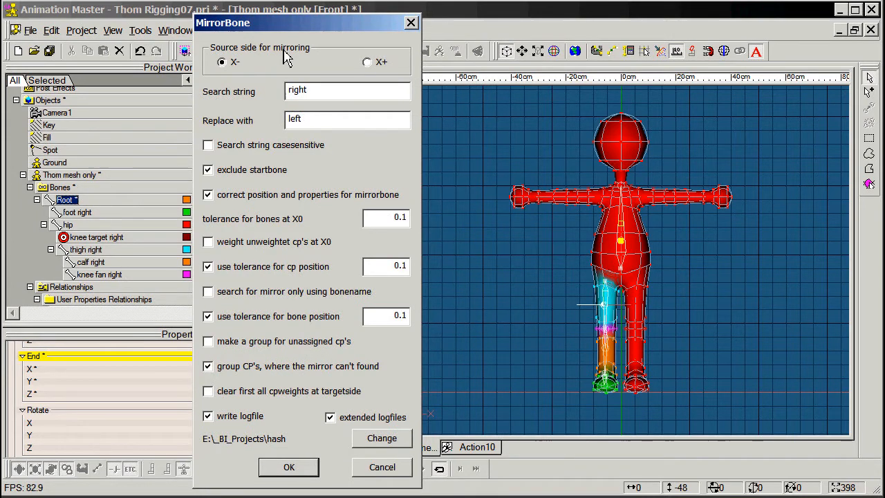
{"action": "left_click", "coordinate": [287, 468]}
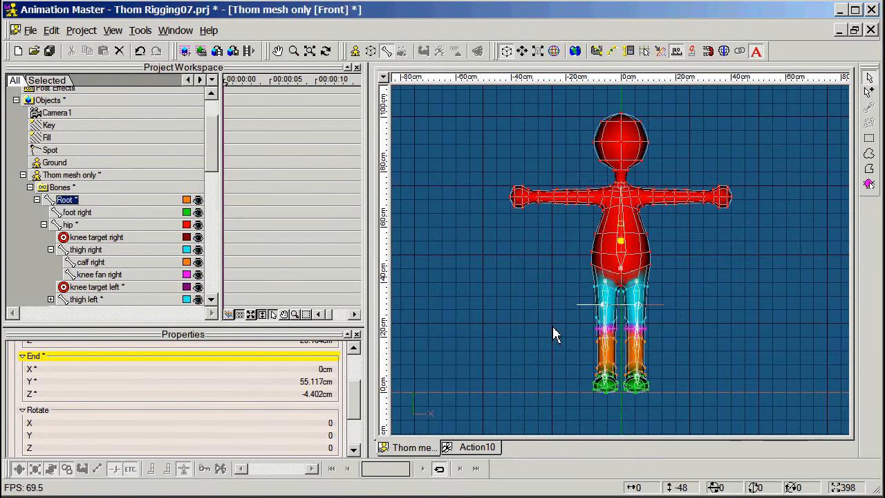
Examine the mirrored leg bones and their control point assignments from the front and at an angle.
{"action": "scroll", "coordinate": [550, 318], "scroll_direction": "up", "scroll_amount": 5}
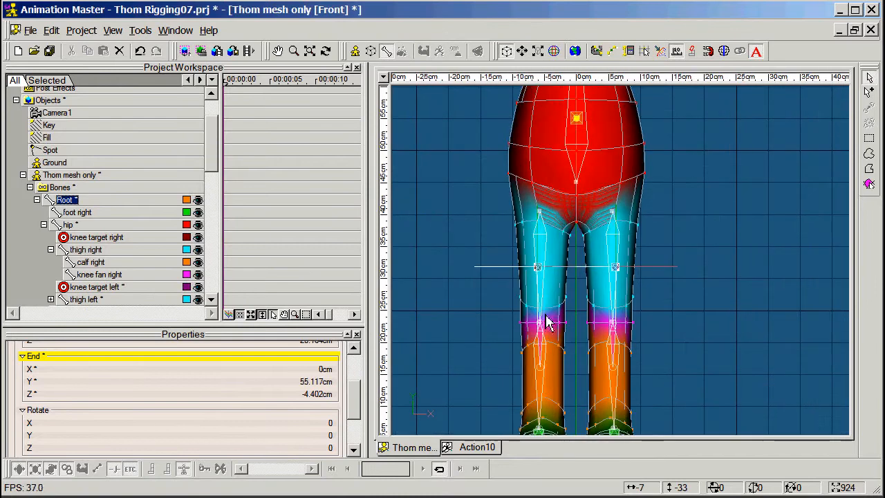
{"action": "scroll", "coordinate": [546, 315], "scroll_direction": "down", "scroll_amount": 3}
{"action": "middle_click_drag", "start_coordinate": [546, 315], "coordinate": [553, 272]}
{"action": "scroll", "coordinate": [548, 293], "scroll_direction": "up", "scroll_amount": 2}
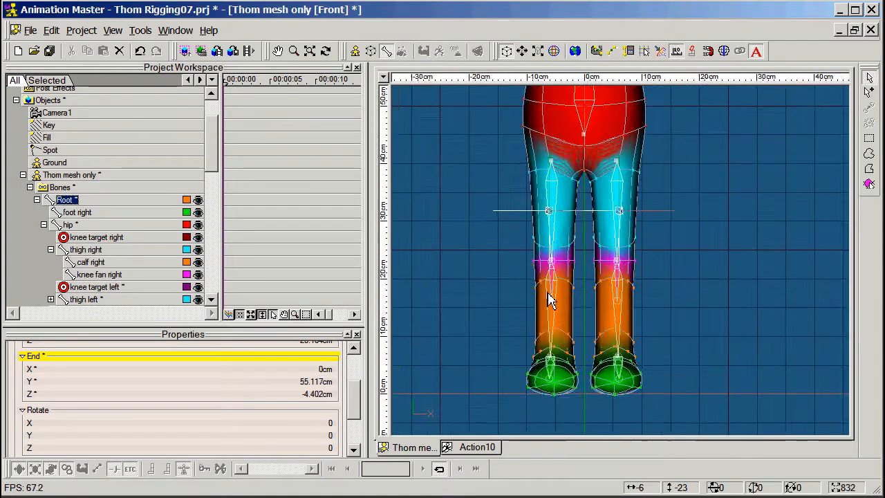
{"action": "scroll", "coordinate": [550, 305], "scroll_direction": "up", "scroll_amount": 3}
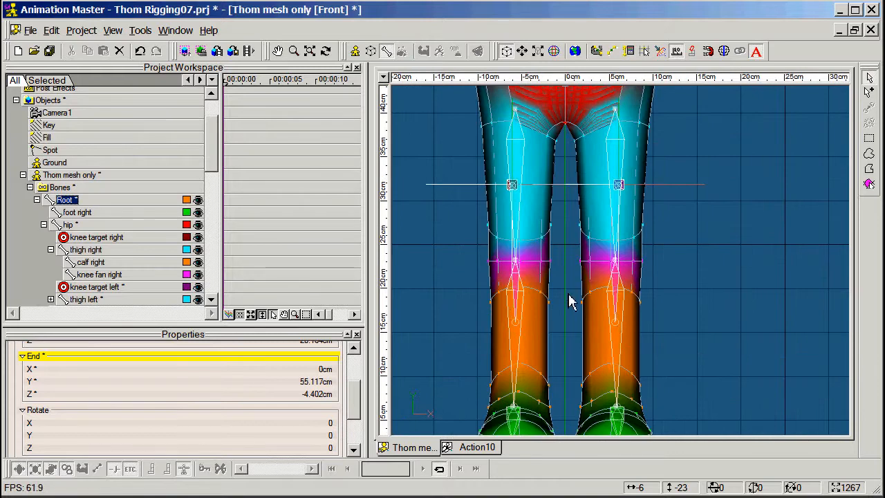
{"action": "key", "text": "t"}
{"action": "left_click_drag", "start_coordinate": [567, 299], "coordinate": [599, 317]}
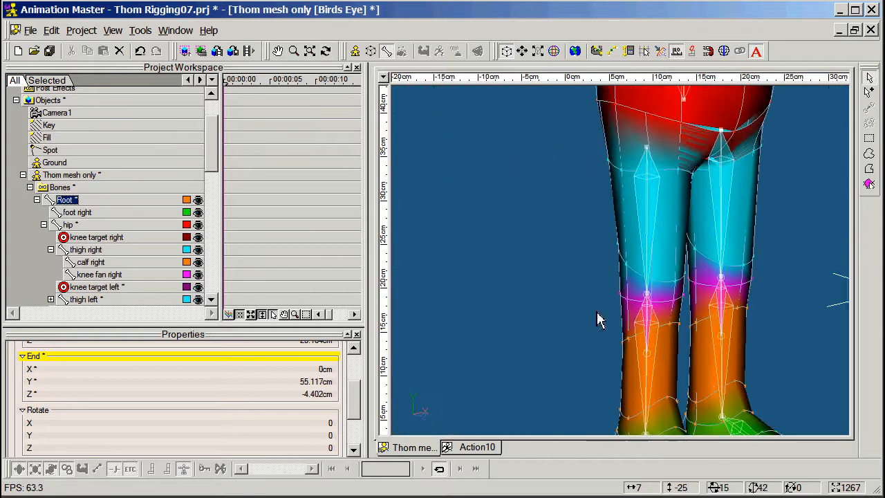
{"action": "middle_click_drag", "start_coordinate": [621, 334], "coordinate": [559, 234]}
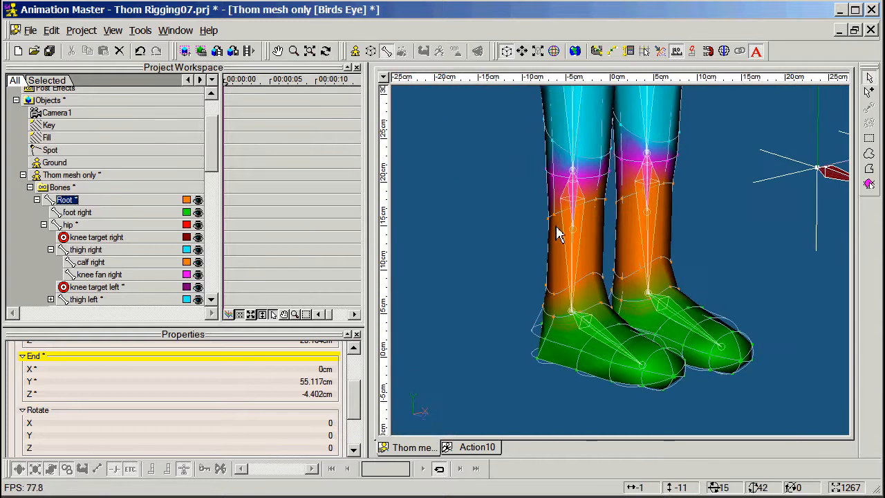
Compare the foot and calf bone weighting at both ankles, and check both knee targets in front of the legs.
{"action": "left_click", "coordinate": [589, 329]}
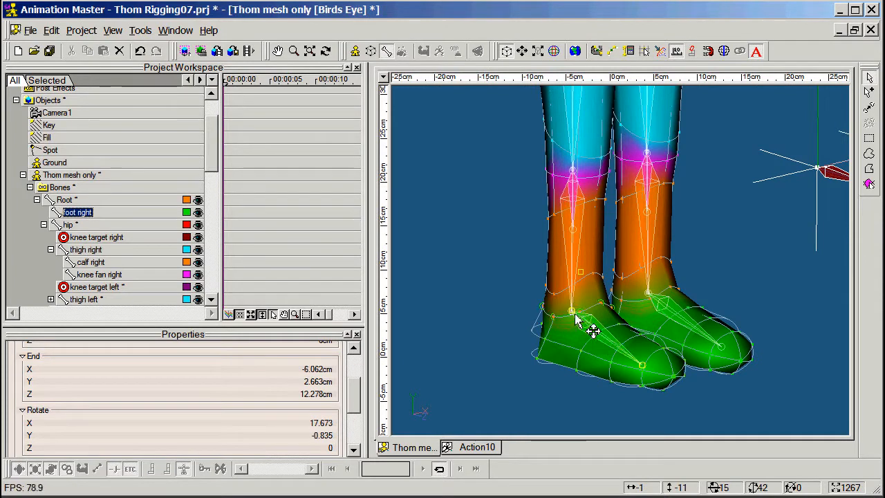
{"action": "scroll", "coordinate": [573, 348], "scroll_direction": "up", "scroll_amount": 2}
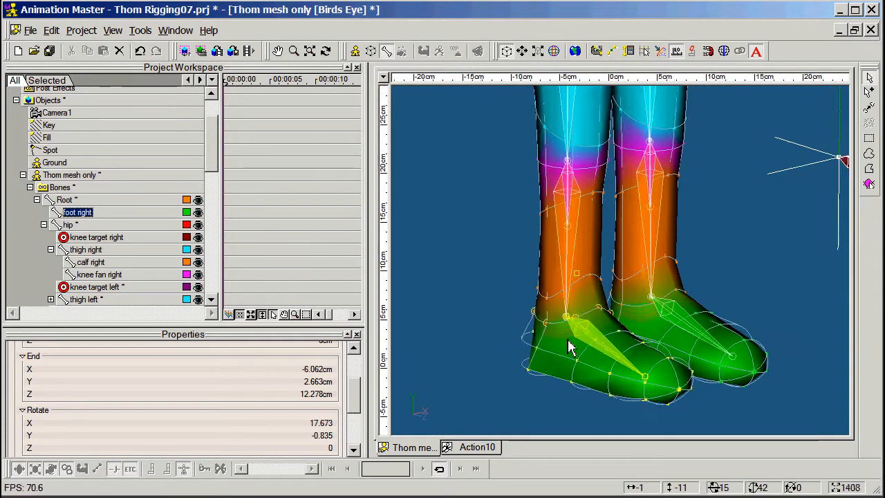
{"action": "scroll", "coordinate": [562, 360], "scroll_direction": "up", "scroll_amount": 3}
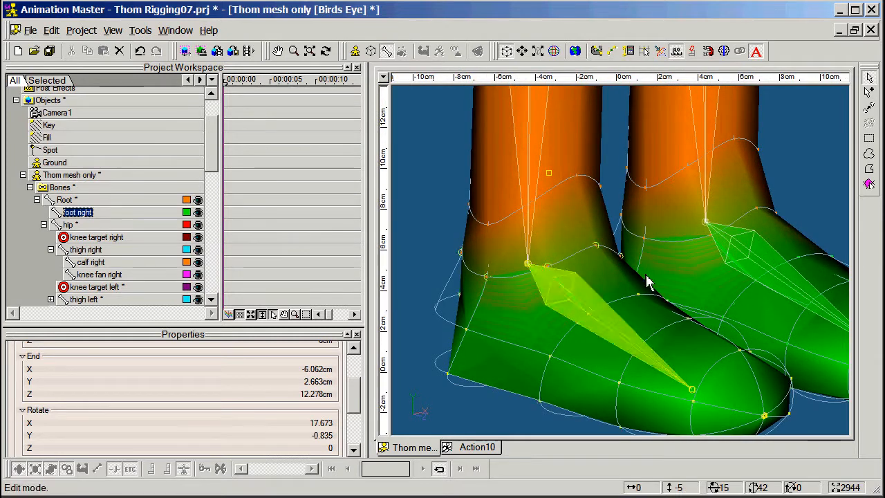
{"action": "left_click", "coordinate": [744, 258]}
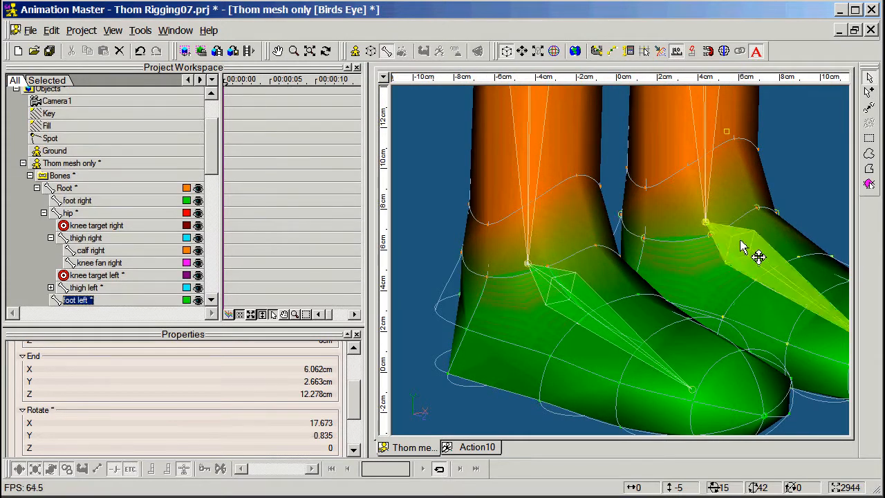
{"action": "left_click", "coordinate": [572, 298]}
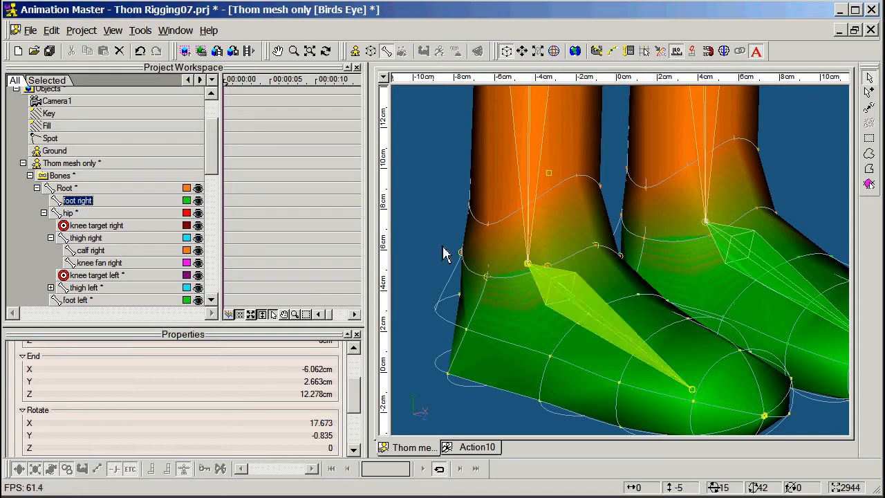
{"action": "left_click", "coordinate": [531, 181]}
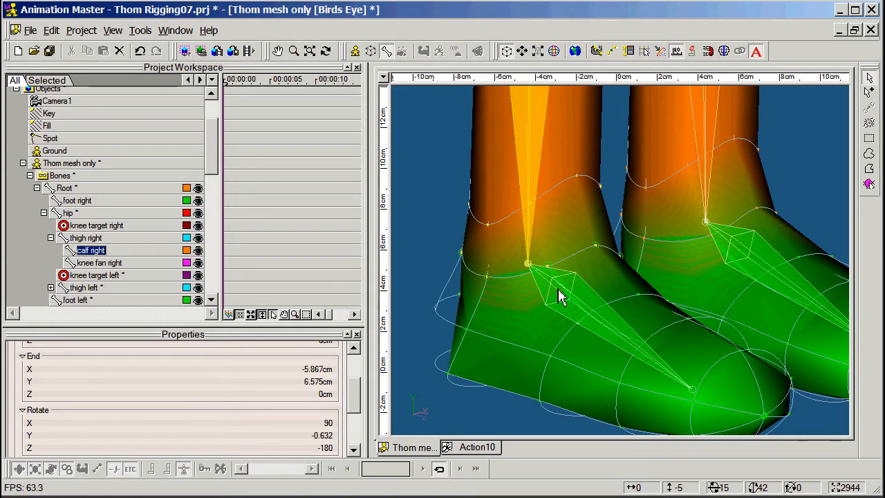
{"action": "middle_click_drag", "start_coordinate": [554, 287], "coordinate": [551, 287]}
{"action": "scroll", "coordinate": [552, 287], "scroll_direction": "down", "scroll_amount": 5}
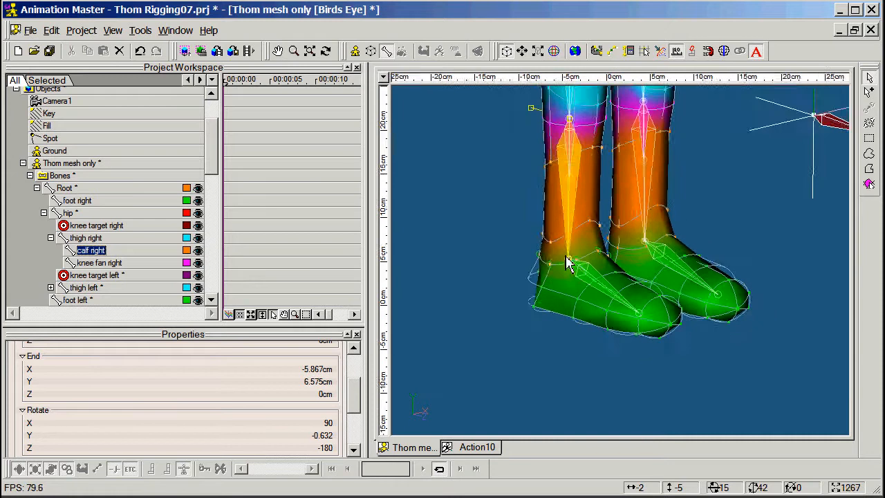
{"action": "scroll", "coordinate": [556, 317], "scroll_direction": "down", "scroll_amount": 3}
{"action": "middle_click_drag", "start_coordinate": [601, 242], "coordinate": [563, 326]}
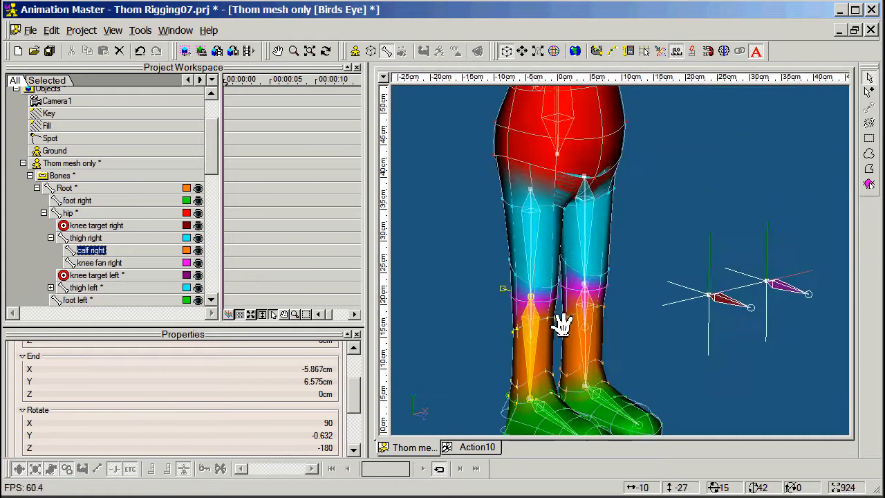
{"action": "key", "text": "t"}
{"action": "left_click_drag", "start_coordinate": [611, 318], "coordinate": [597, 323]}
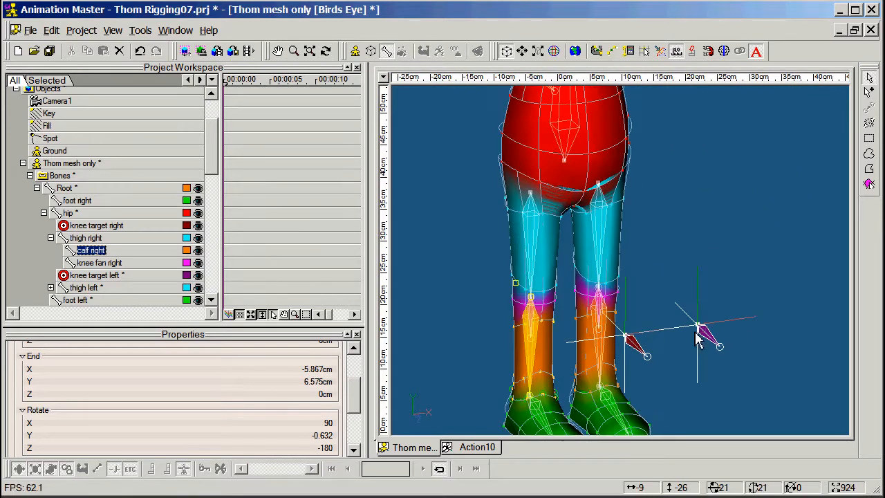
Expand the thigh left bone and review the mirrored bone hierarchy and the Leg Constraints relationships.
{"action": "left_click_drag", "start_coordinate": [212, 160], "coordinate": [213, 163]}
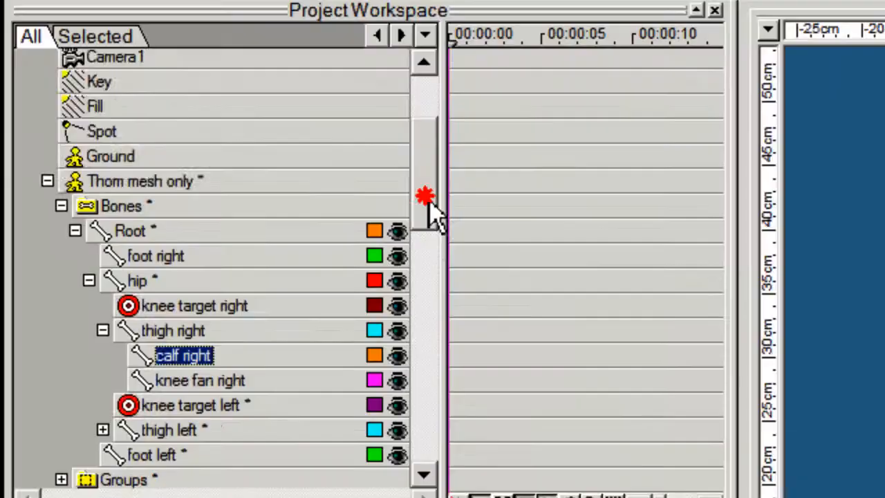
{"action": "left_click_drag", "start_coordinate": [429, 211], "coordinate": [425, 251]}
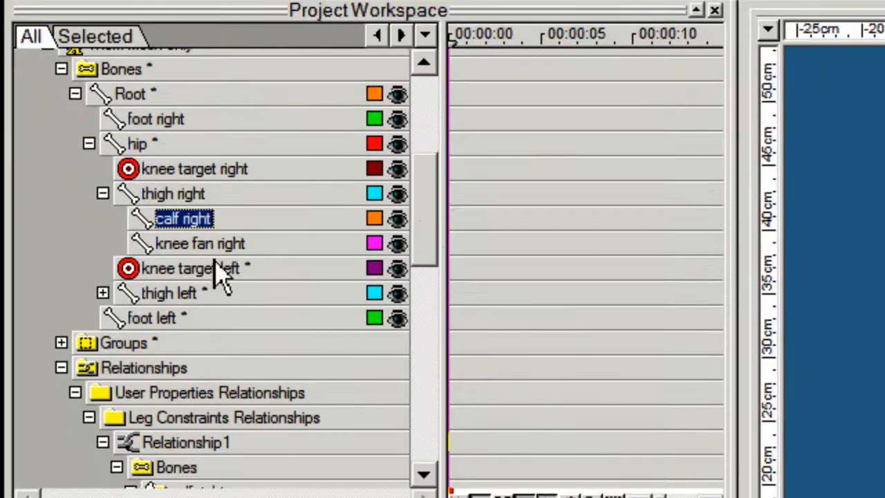
{"action": "left_click", "coordinate": [102, 294]}
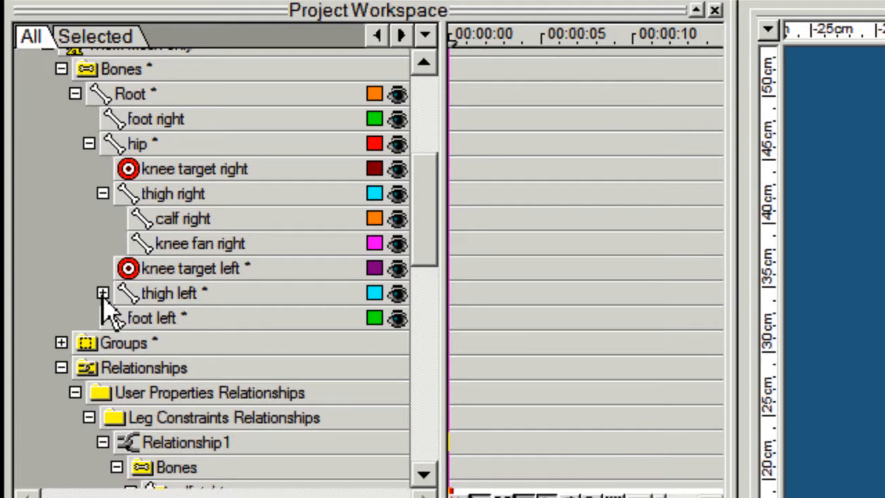
{"action": "left_click", "coordinate": [427, 230]}
{"action": "mouse_move", "coordinate": [430, 235]}
{"action": "left_mouse_down"}
{"action": "mouse_move", "coordinate": [429, 253]}
{"action": "mouse_move", "coordinate": [429, 223]}
{"action": "left_mouse_up"}
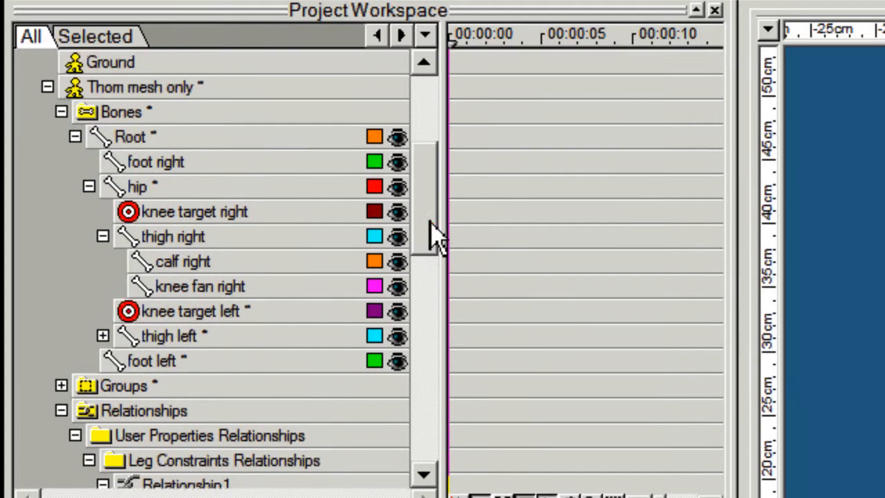
{"action": "left_click", "coordinate": [104, 336]}
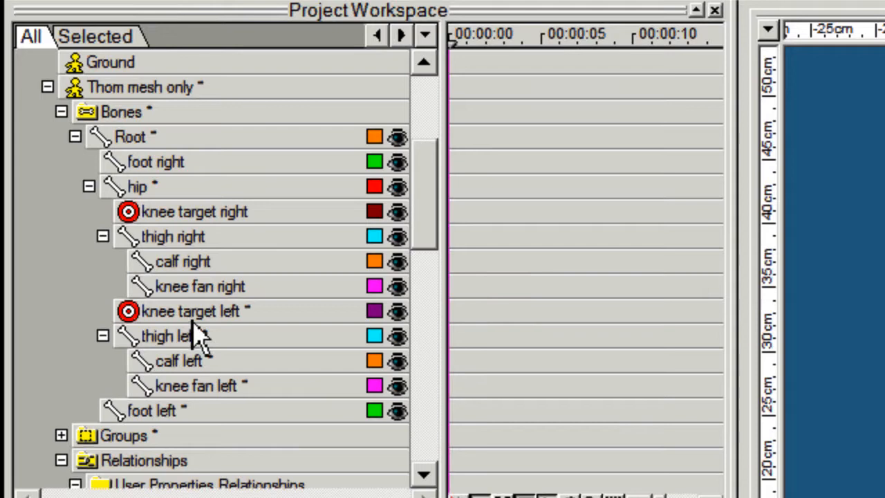
{"action": "left_click_drag", "start_coordinate": [433, 222], "coordinate": [434, 266]}
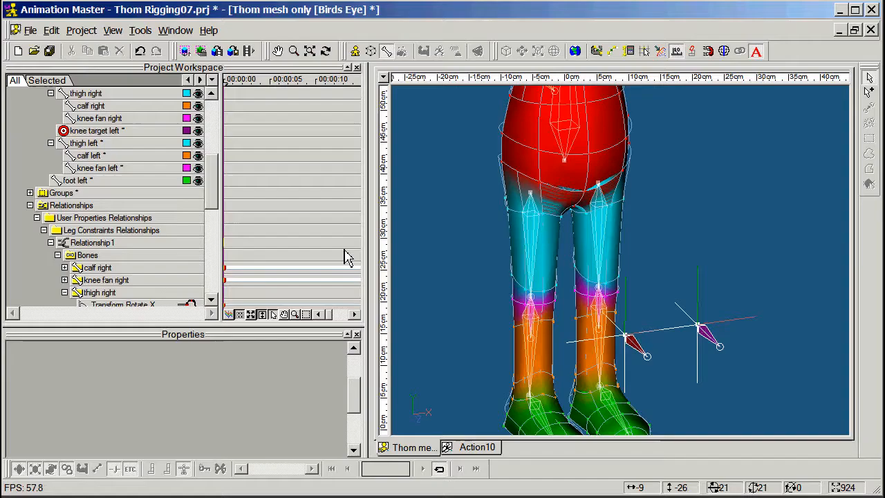
Mirror the Leg Constraints pose of Thom mesh only with the MirrorConstraints wizard, searching for "right" and replacing with "left".
{"action": "key", "text": "2"}
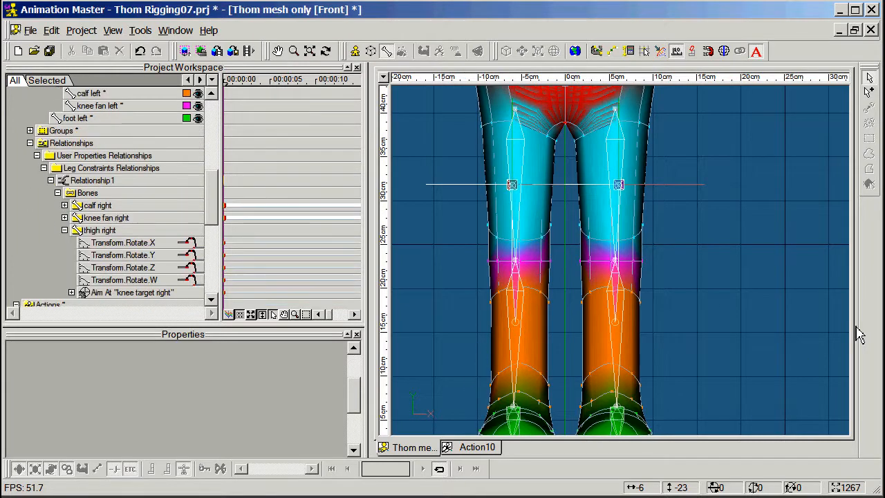
{"action": "scroll", "coordinate": [727, 281], "scroll_direction": "down", "scroll_amount": 8}
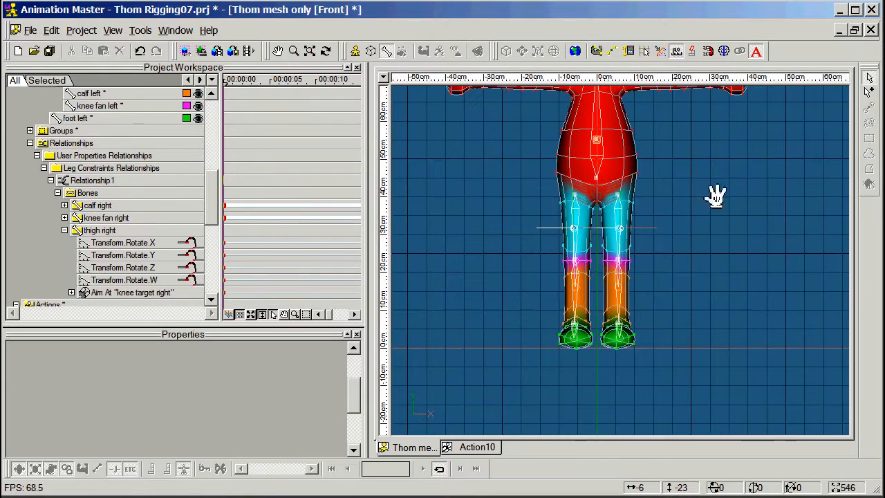
{"action": "scroll", "coordinate": [719, 207], "scroll_direction": "down", "scroll_amount": 4}
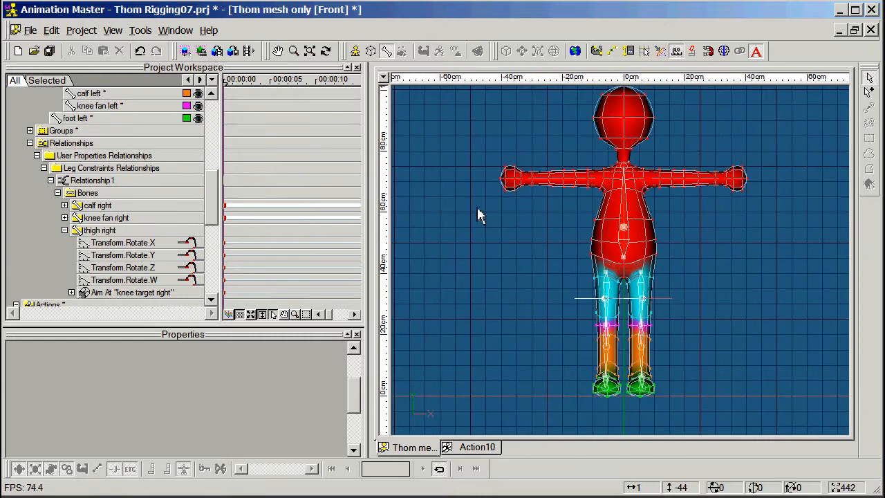
{"action": "right_click", "coordinate": [439, 159]}
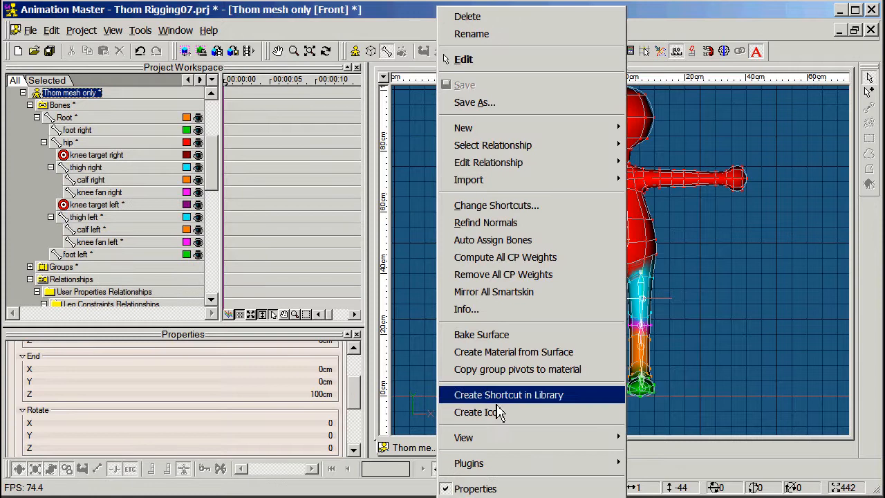
{"action": "mouse_move", "coordinate": [489, 468]}
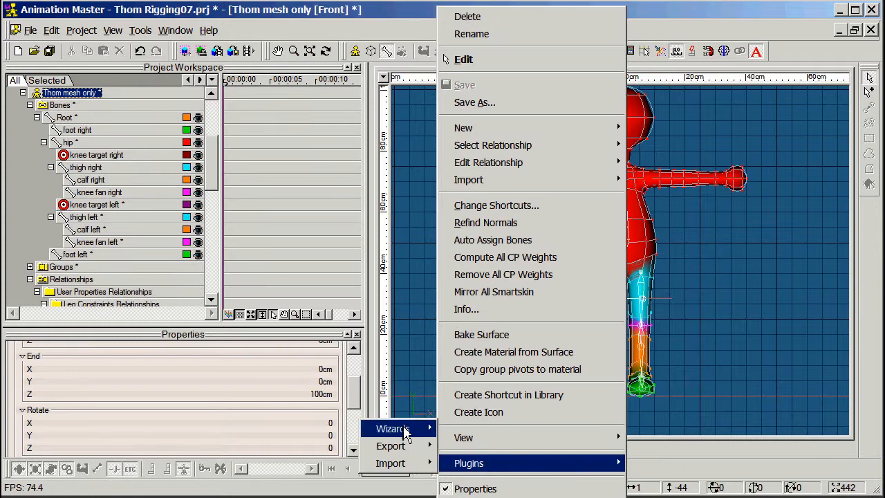
{"action": "mouse_move", "coordinate": [404, 432]}
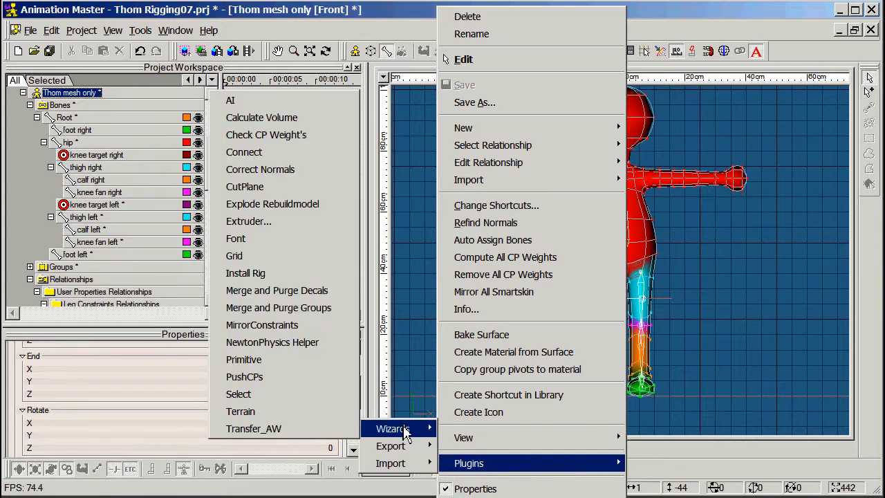
{"action": "left_click", "coordinate": [252, 325]}
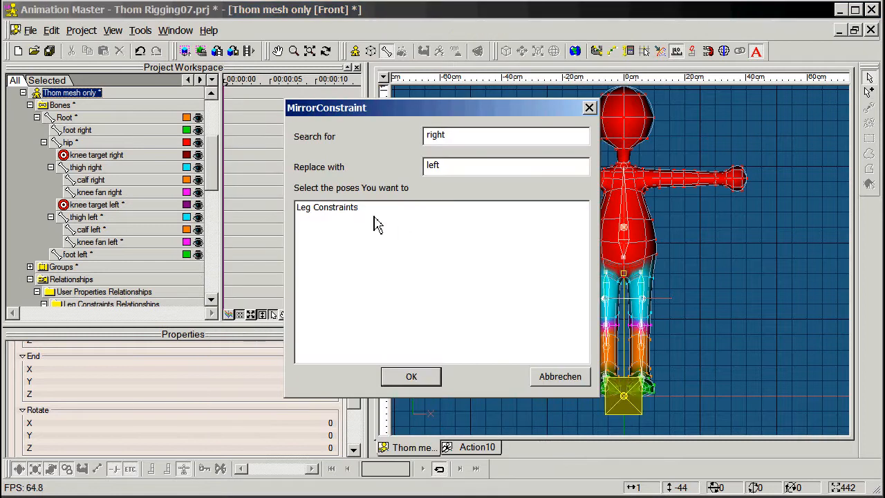
{"action": "left_click", "coordinate": [329, 212]}
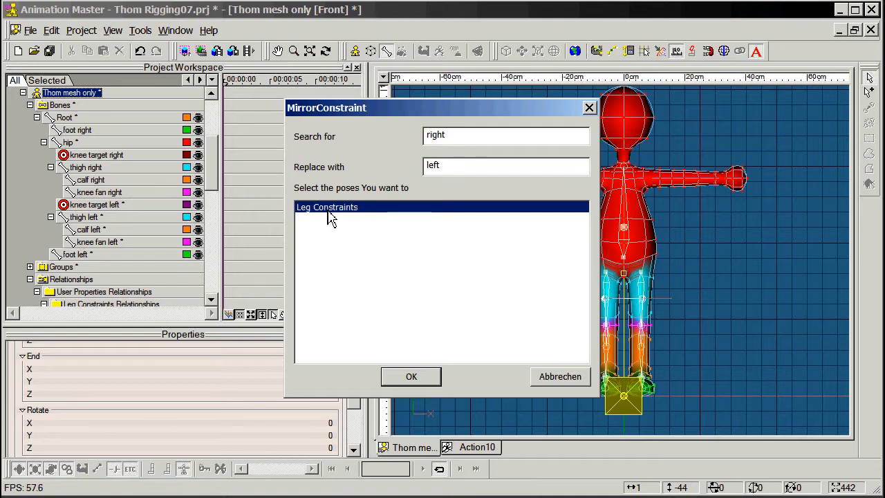
{"action": "left_click", "coordinate": [411, 379]}
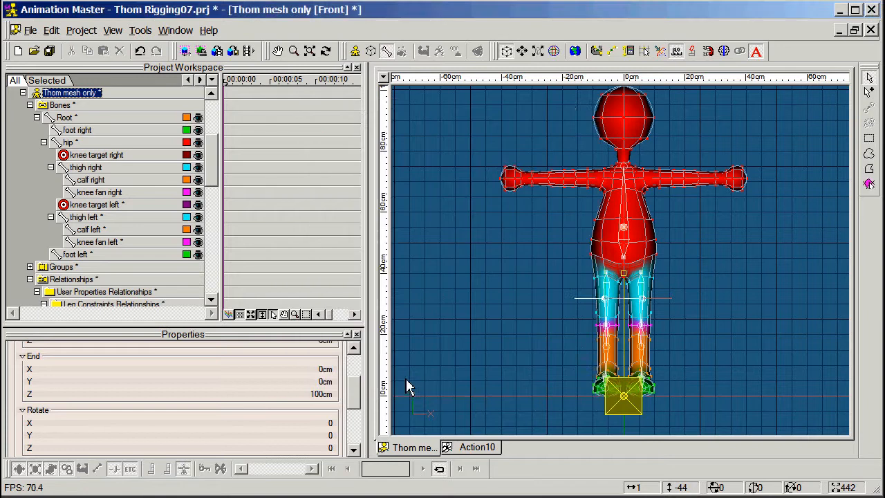
Review the left and right bone entries under the Leg Constraints relationship and collapse the thigh right entry.
{"action": "left_click_drag", "start_coordinate": [215, 168], "coordinate": [216, 194]}
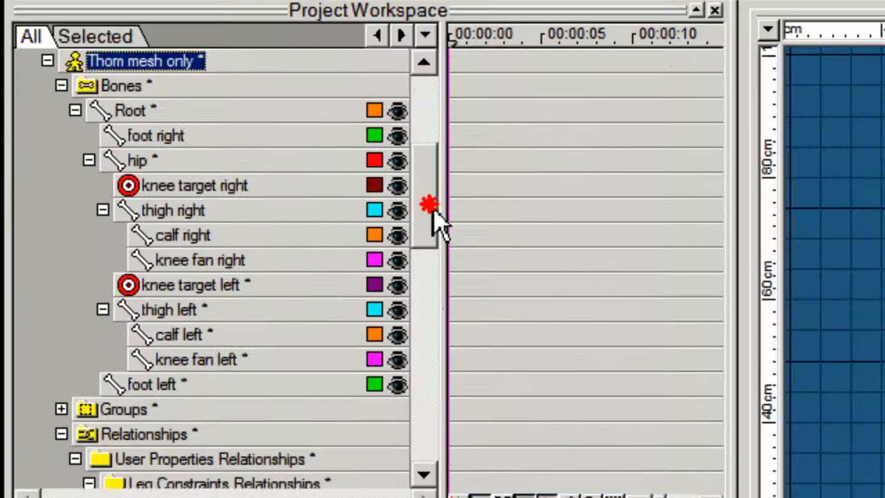
{"action": "left_click_drag", "start_coordinate": [429, 260], "coordinate": [419, 298]}
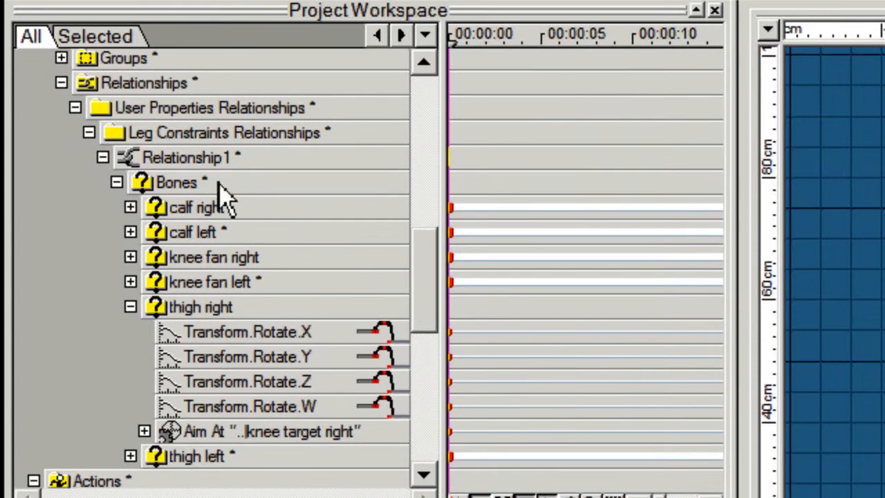
{"action": "left_click", "coordinate": [130, 307]}
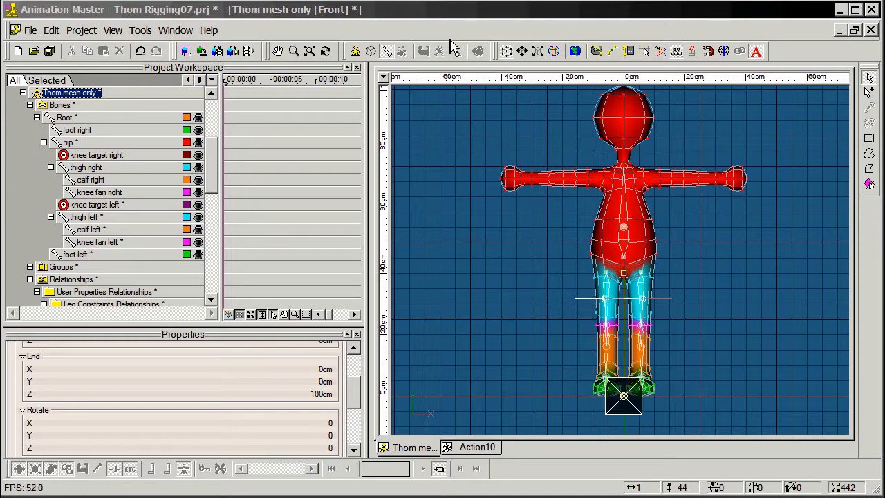
{"action": "left_click", "coordinate": [450, 17]}
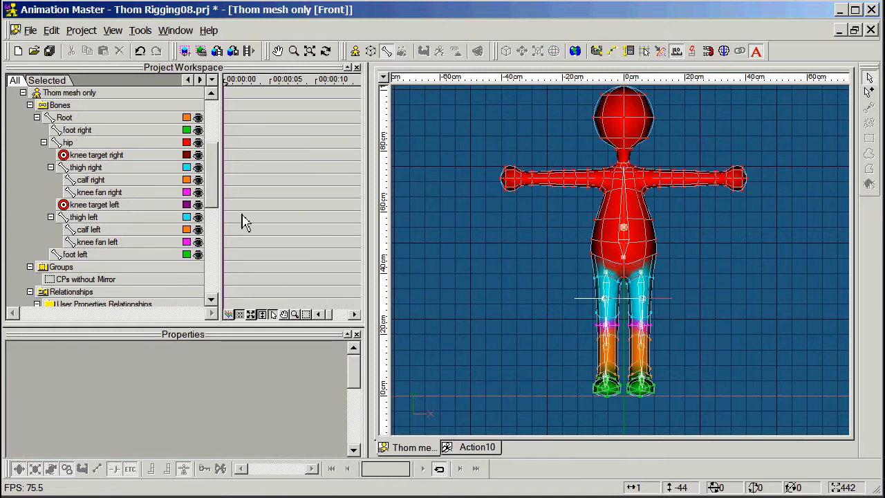
Create a new action in the Actions folder using the Thom mesh only model.
{"action": "left_click_drag", "start_coordinate": [214, 196], "coordinate": [212, 276]}
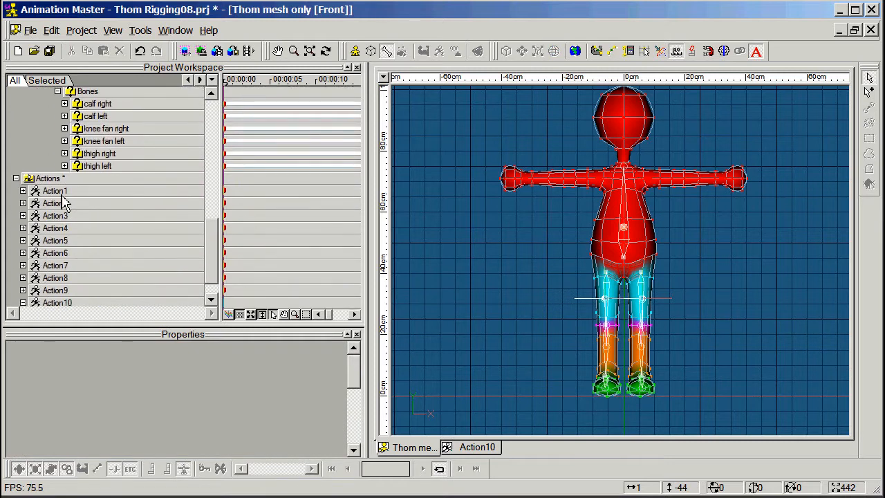
{"action": "left_click", "coordinate": [28, 179]}
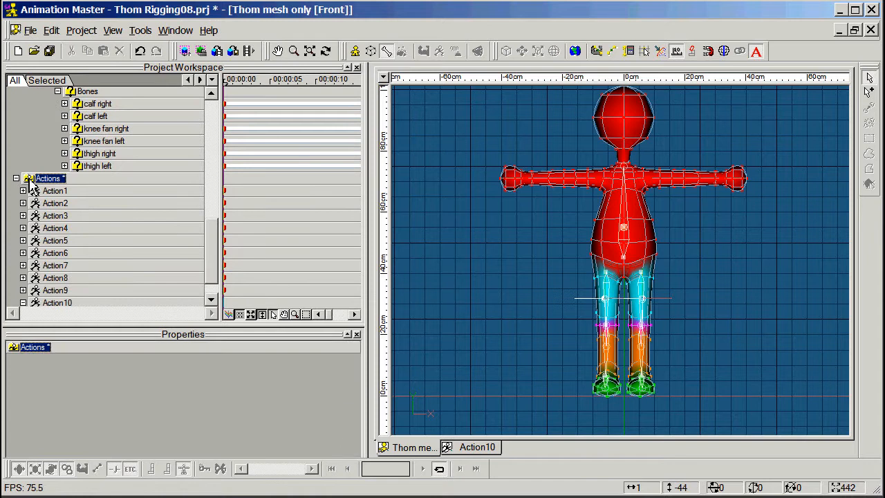
{"action": "key", "text": "Insert"}
{"action": "left_click", "coordinate": [343, 204]}
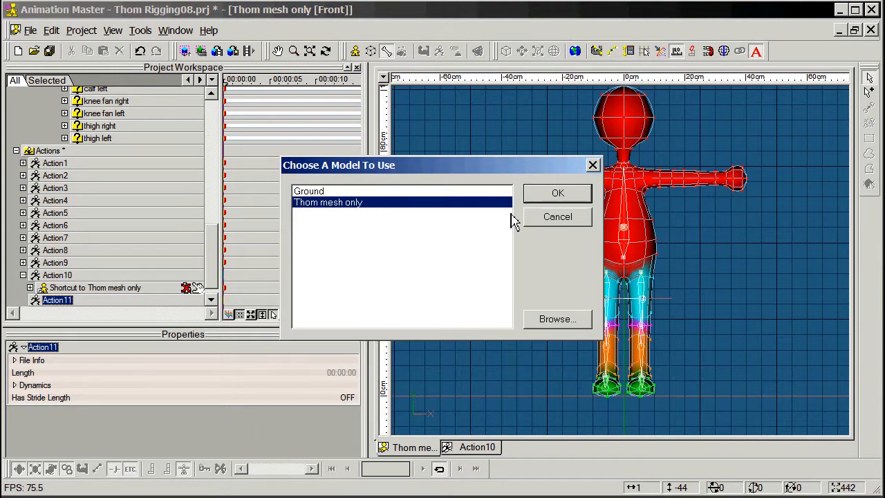
{"action": "left_click", "coordinate": [560, 196]}
Pose the figure in a walking stride from the side by moving the hip and spreading the feet apart.
{"action": "key", "text": "3"}
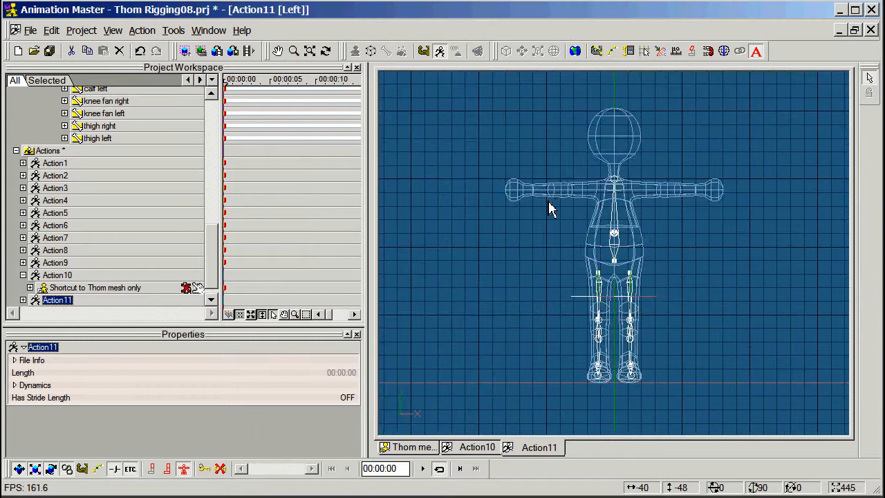
{"action": "left_click_drag", "start_coordinate": [507, 258], "coordinate": [588, 296]}
{"action": "left_click", "coordinate": [571, 253]}
{"action": "mouse_move", "coordinate": [579, 392]}
{"action": "left_mouse_down"}
{"action": "mouse_move", "coordinate": [573, 387]}
{"action": "mouse_move", "coordinate": [626, 387]}
{"action": "mouse_move", "coordinate": [529, 382]}
{"action": "mouse_move", "coordinate": [560, 390]}
{"action": "mouse_move", "coordinate": [577, 379]}
{"action": "mouse_move", "coordinate": [620, 395]}
{"action": "mouse_move", "coordinate": [636, 389]}
{"action": "mouse_move", "coordinate": [624, 395]}
{"action": "mouse_move", "coordinate": [637, 397]}
{"action": "mouse_move", "coordinate": [615, 399]}
{"action": "mouse_move", "coordinate": [606, 378]}
{"action": "mouse_move", "coordinate": [570, 380]}
{"action": "mouse_move", "coordinate": [568, 390]}
{"action": "left_mouse_up"}
Move the right knee target outward to about X -11.4, Y 1.0, Z -1.4 cm in an angled view.
{"action": "key", "text": "t"}
{"action": "left_click_drag", "start_coordinate": [613, 366], "coordinate": [638, 367]}
{"action": "left_click", "coordinate": [569, 359]}
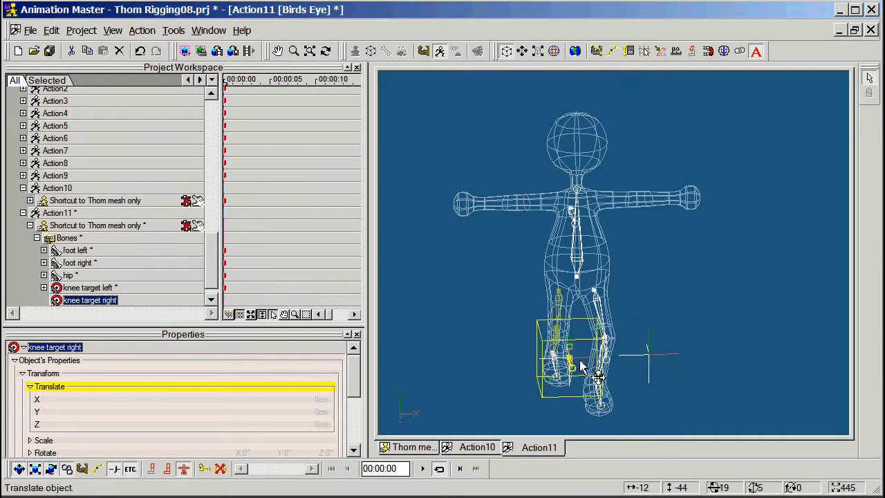
{"action": "left_click_drag", "start_coordinate": [579, 362], "coordinate": [550, 365]}
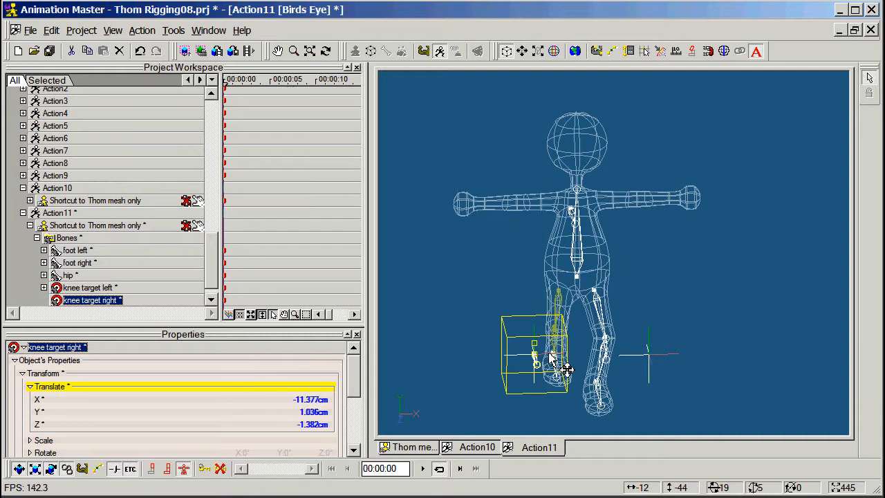
Adjust the left foot in side view to about X -0.15, Y 1.64, Z 10.32 cm.
{"action": "key", "text": "3"}
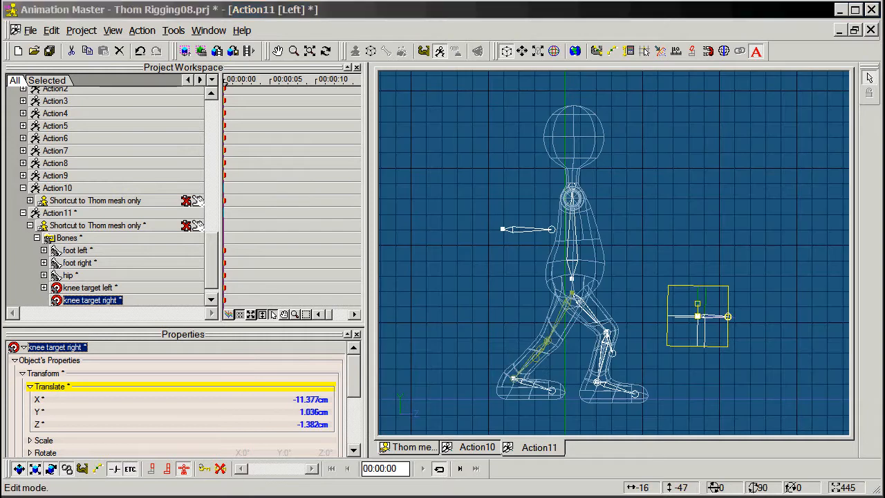
{"action": "left_click", "coordinate": [617, 397]}
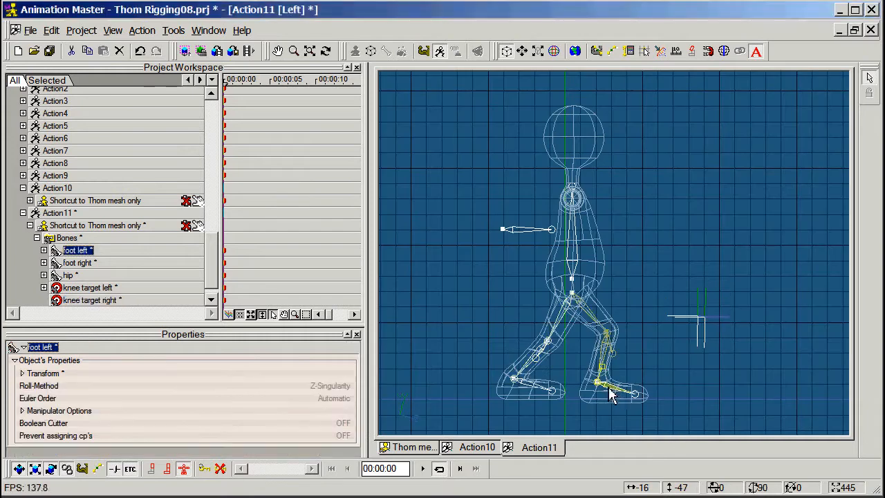
{"action": "mouse_move", "coordinate": [618, 395]}
{"action": "left_mouse_down"}
{"action": "mouse_move", "coordinate": [622, 381]}
{"action": "mouse_move", "coordinate": [587, 389]}
{"action": "mouse_move", "coordinate": [616, 401]}
{"action": "mouse_move", "coordinate": [630, 391]}
{"action": "mouse_move", "coordinate": [616, 401]}
{"action": "left_mouse_up"}
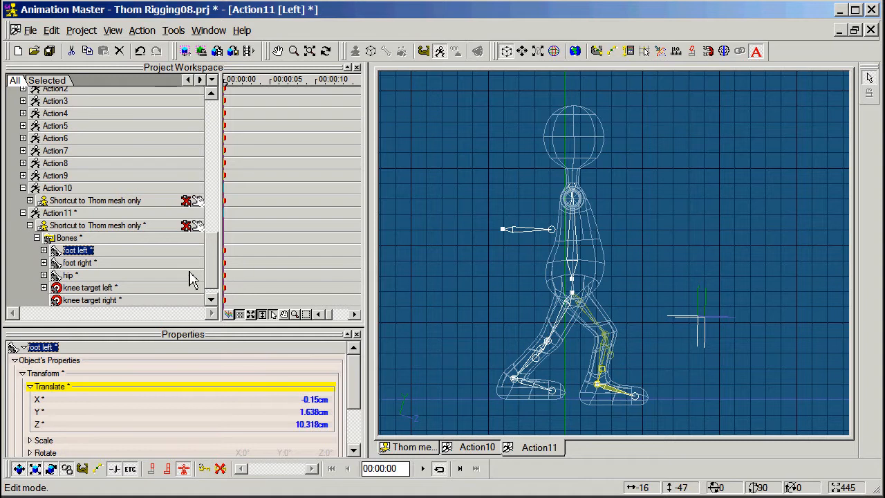
Hide the thigh, calf and knee fan bones of both legs in the Thom mesh only model and check the remaining control bones.
{"action": "left_click_drag", "start_coordinate": [210, 276], "coordinate": [212, 178]}
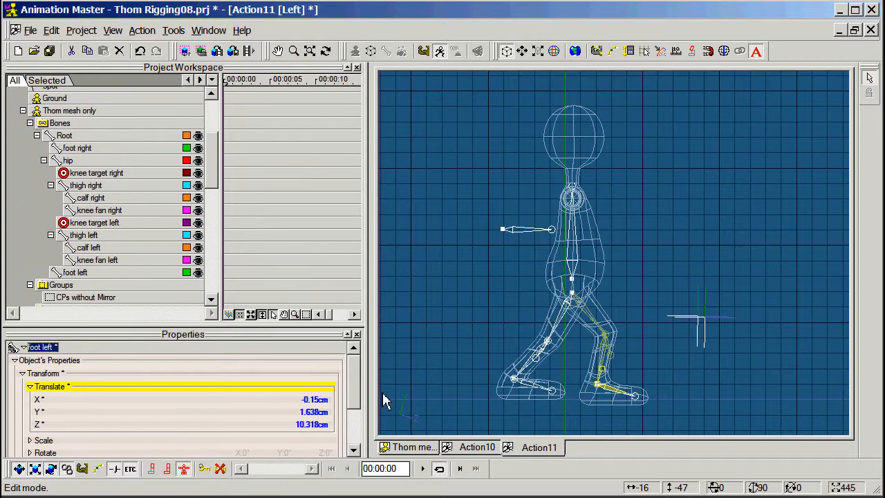
{"action": "left_click", "coordinate": [414, 447]}
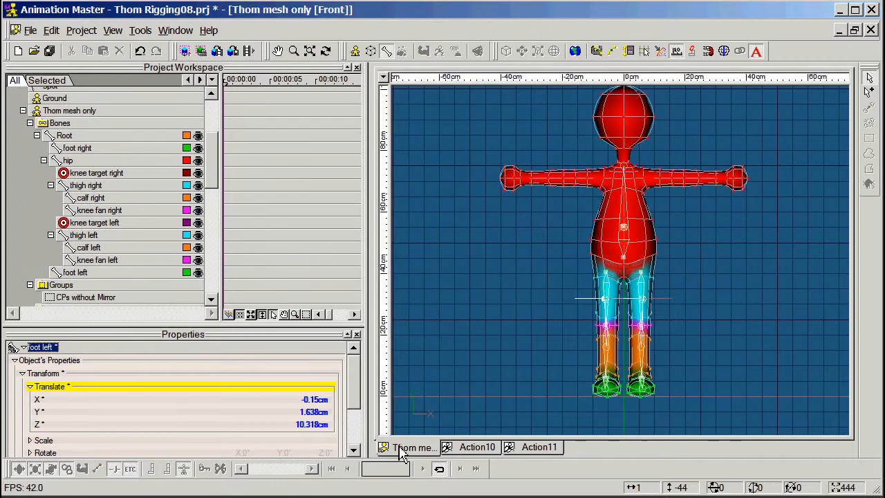
{"action": "left_click", "coordinate": [213, 168]}
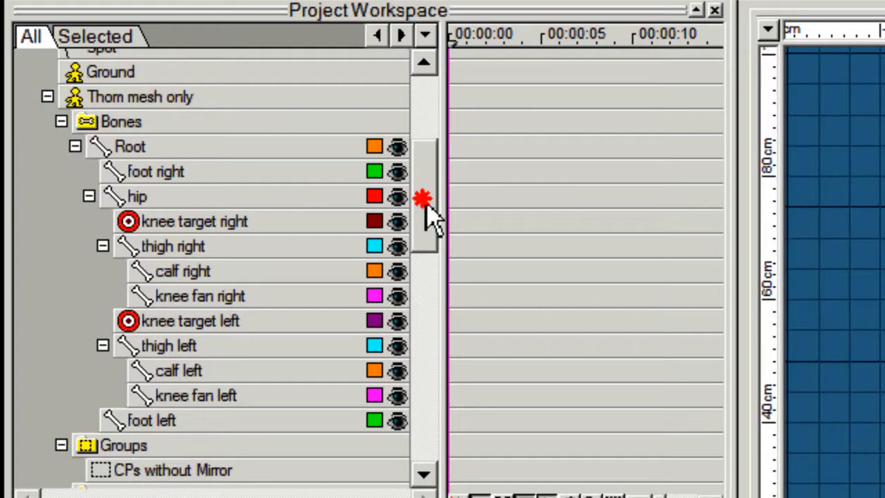
{"action": "left_click_drag", "start_coordinate": [432, 218], "coordinate": [424, 213]}
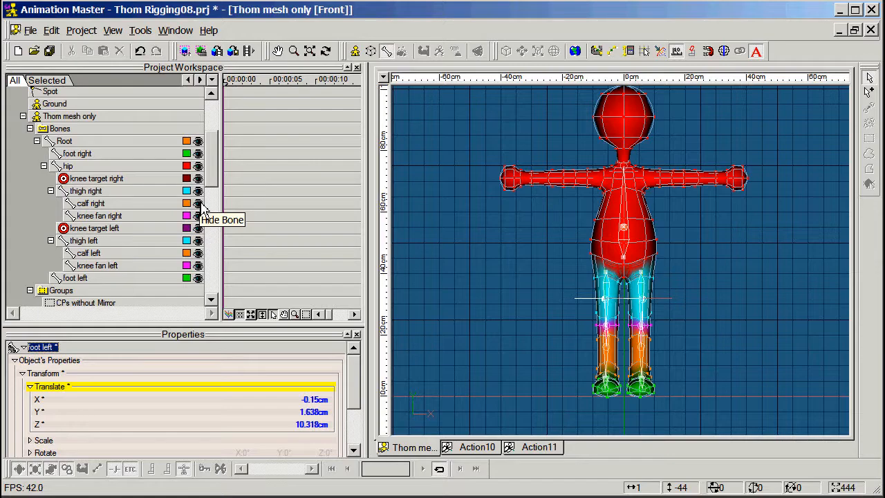
{"action": "left_click", "coordinate": [201, 203]}
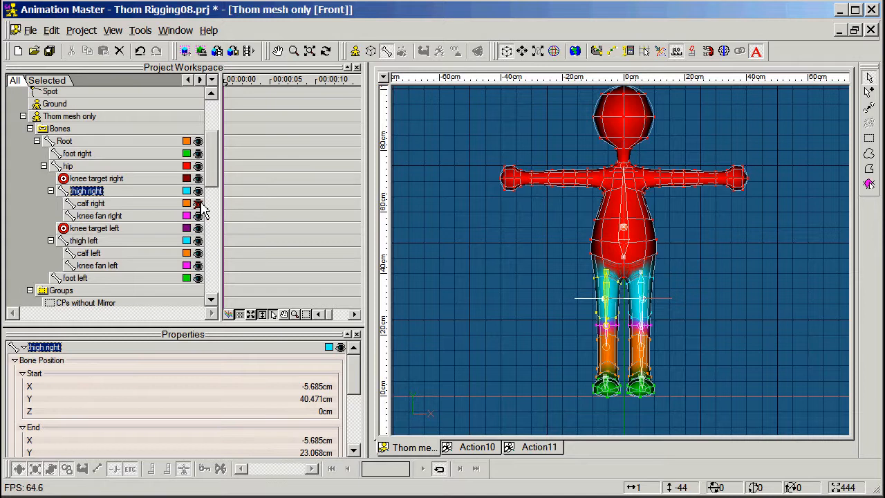
{"action": "left_click", "coordinate": [200, 253]}
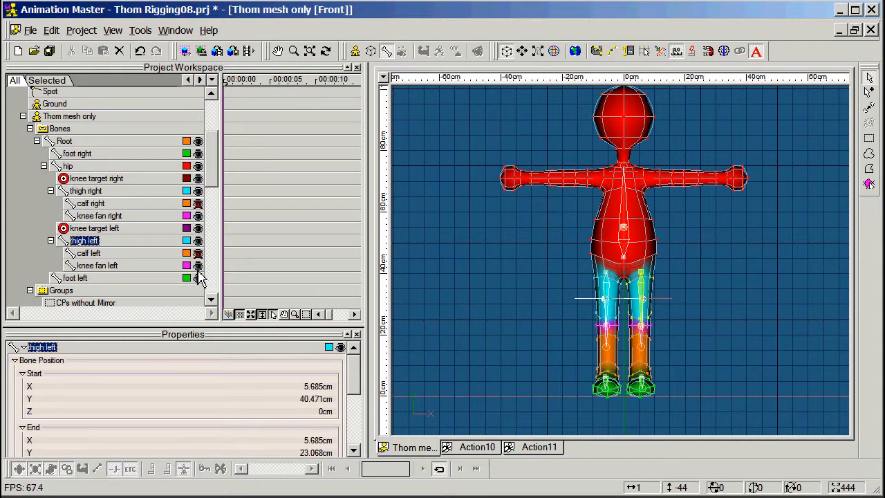
{"action": "left_click", "coordinate": [200, 218]}
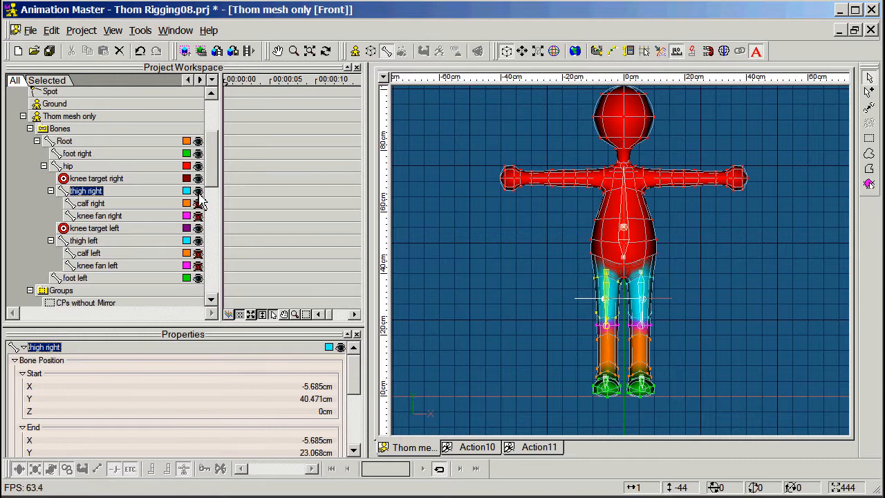
{"action": "left_click", "coordinate": [199, 192]}
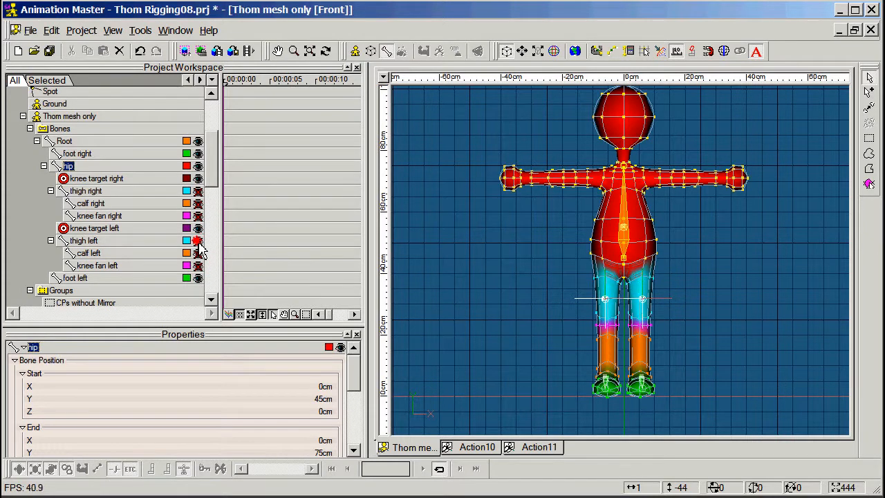
{"action": "left_click", "coordinate": [199, 242]}
{"action": "key", "text": "t"}
{"action": "left_click_drag", "start_coordinate": [535, 291], "coordinate": [567, 297]}
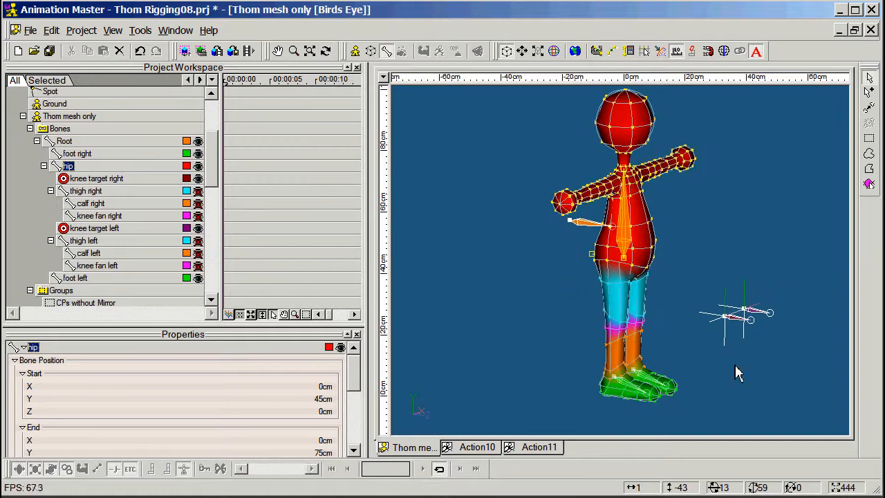
Back in Action11, lift and tilt the right foot behind the body and move the left foot to about Y 4.2, Z 14 cm.
{"action": "left_click", "coordinate": [531, 448]}
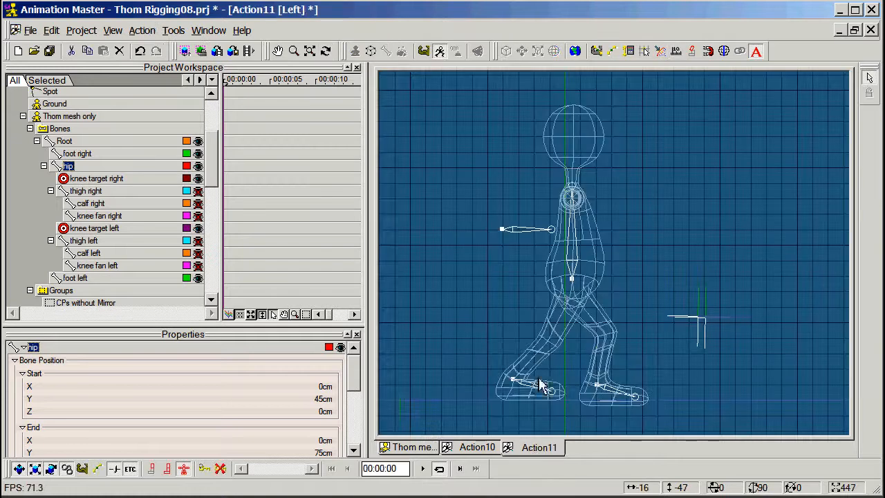
{"action": "left_click", "coordinate": [529, 399]}
{"action": "left_click_drag", "start_coordinate": [530, 392], "coordinate": [519, 372]}
{"action": "key", "text": "r"}
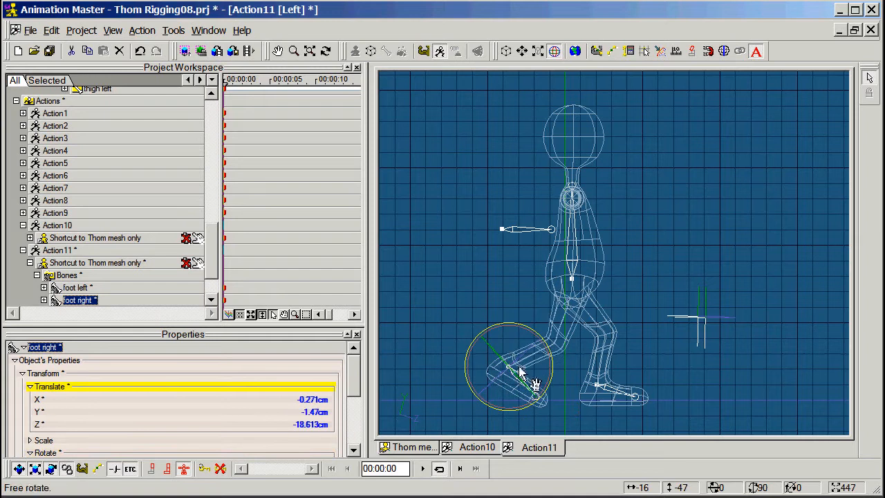
{"action": "left_click_drag", "start_coordinate": [610, 396], "coordinate": [629, 398]}
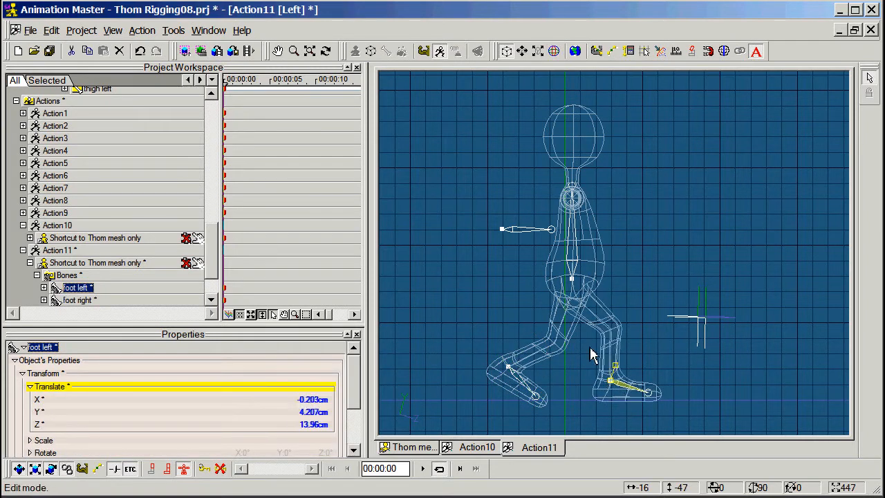